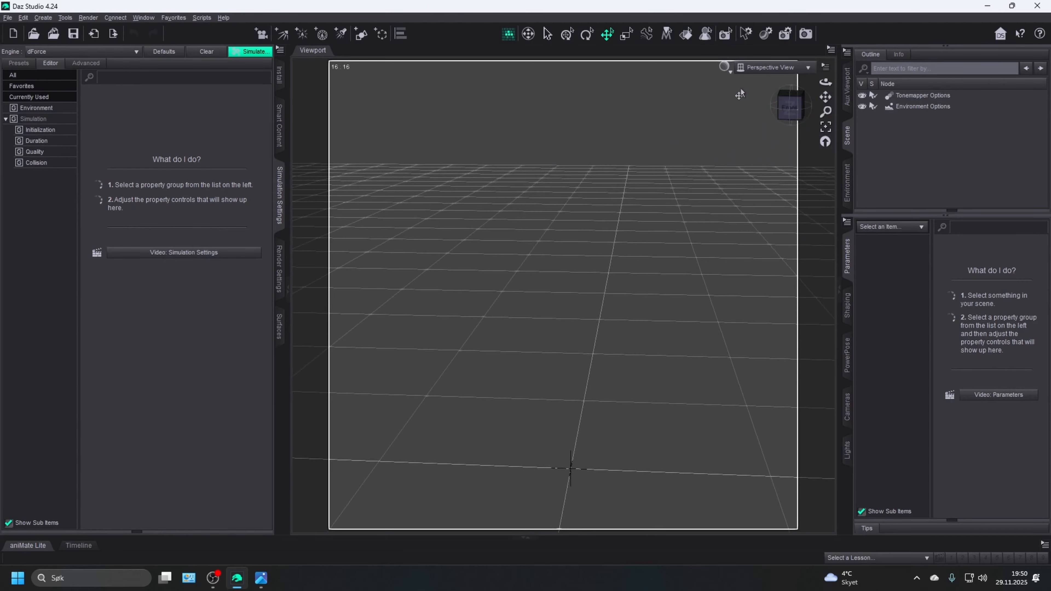
- Try the NVIDIA Iray draw style in the viewport and return to Texture Shaded
click(729, 74)
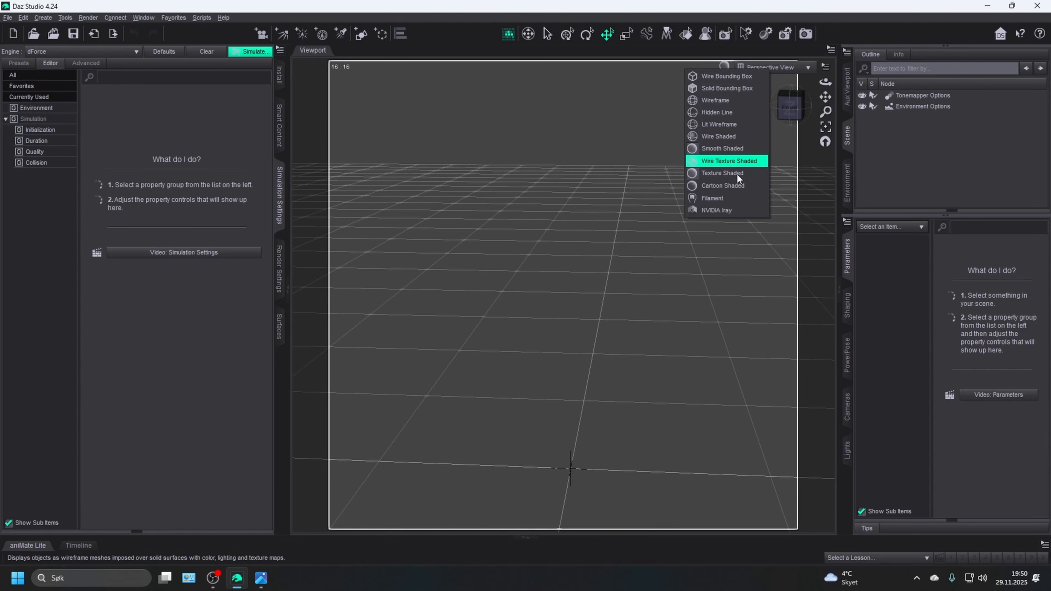
click(728, 204)
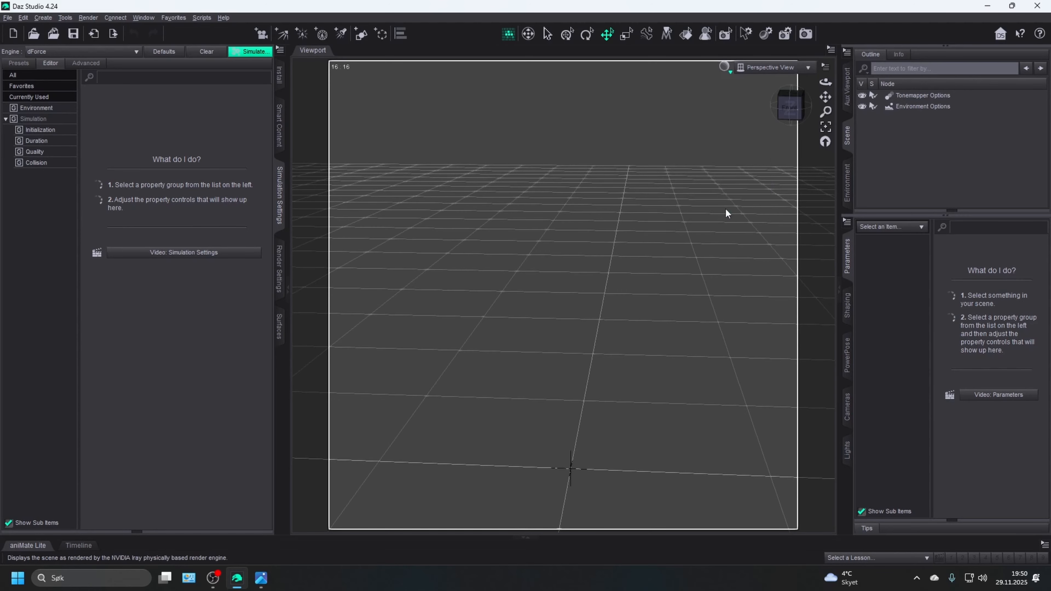
click(726, 68)
click(731, 169)
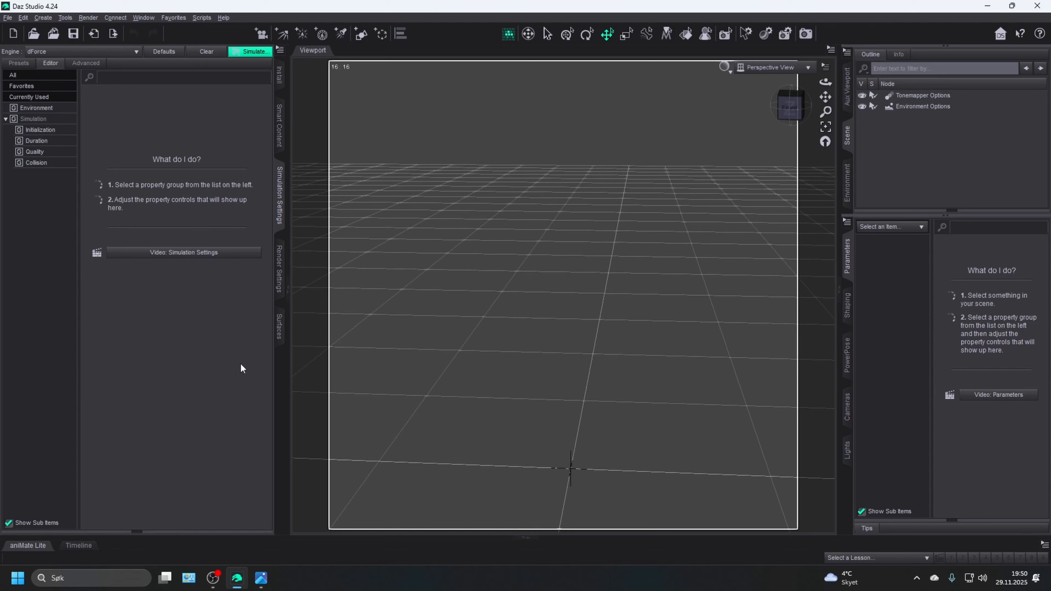
- Bring up the render settings in place of the simulation settings
click(279, 274)
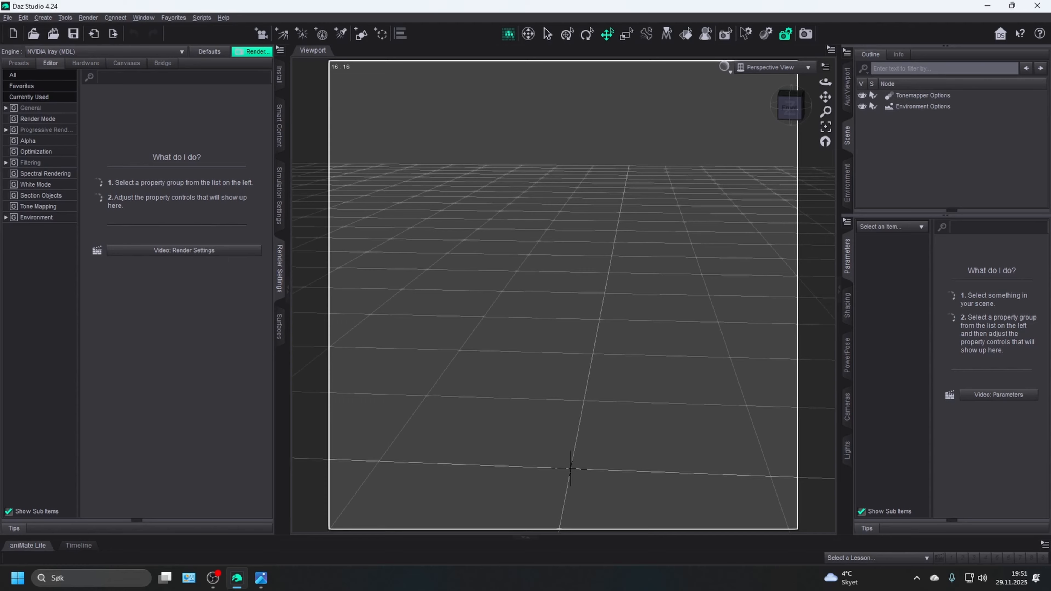
drag(309, 238, 479, 209)
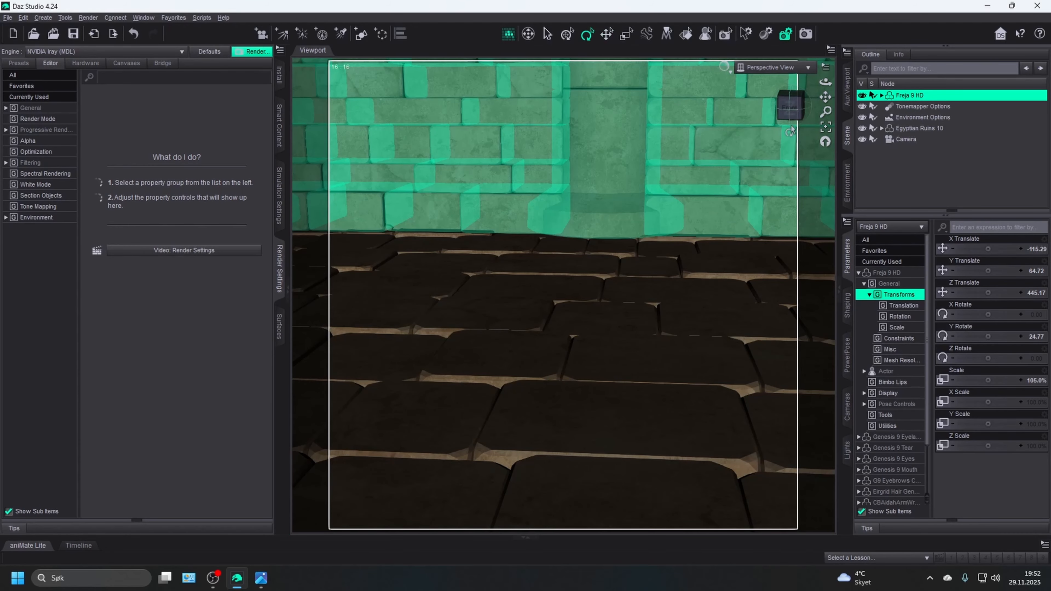
- Orbit, pan and zoom the perspective view around the figure in the Egyptian ruins using the on-screen view controls
drag(794, 117, 757, 117)
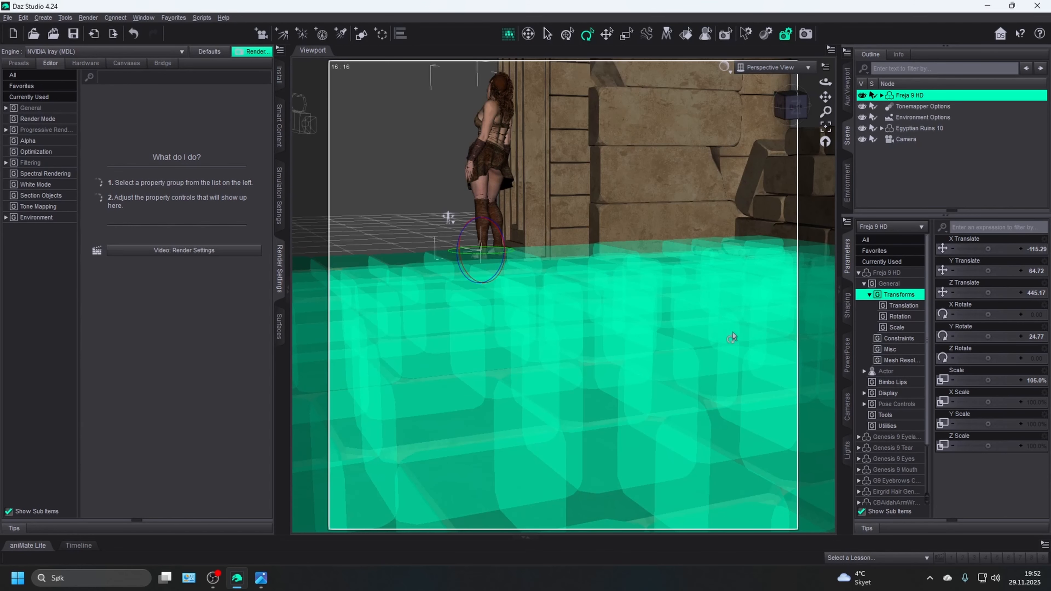
click(789, 100)
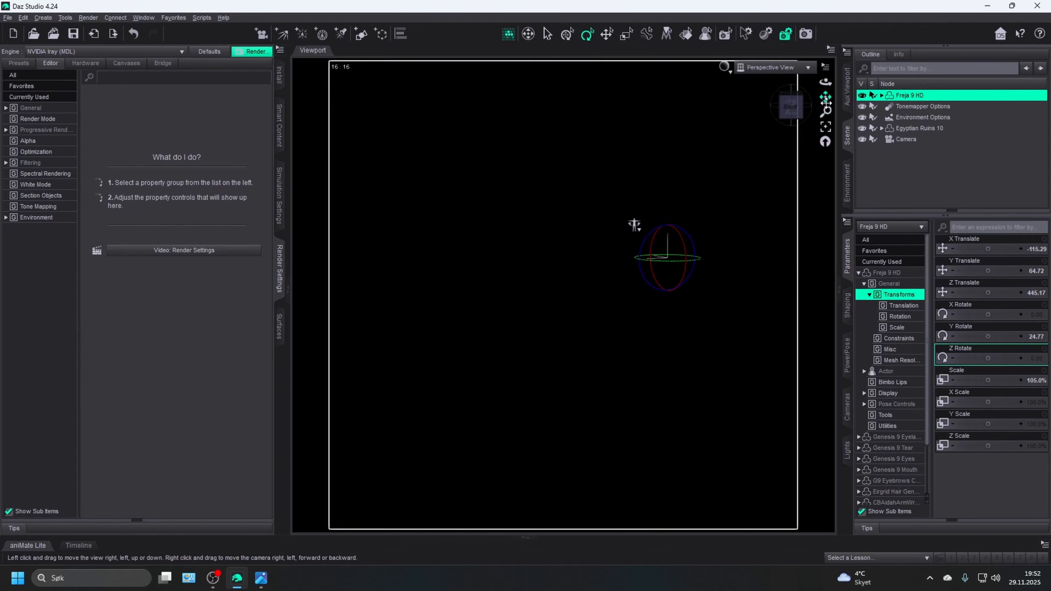
drag(825, 97, 836, 130)
scroll(801, 131, up, 1)
click(788, 108)
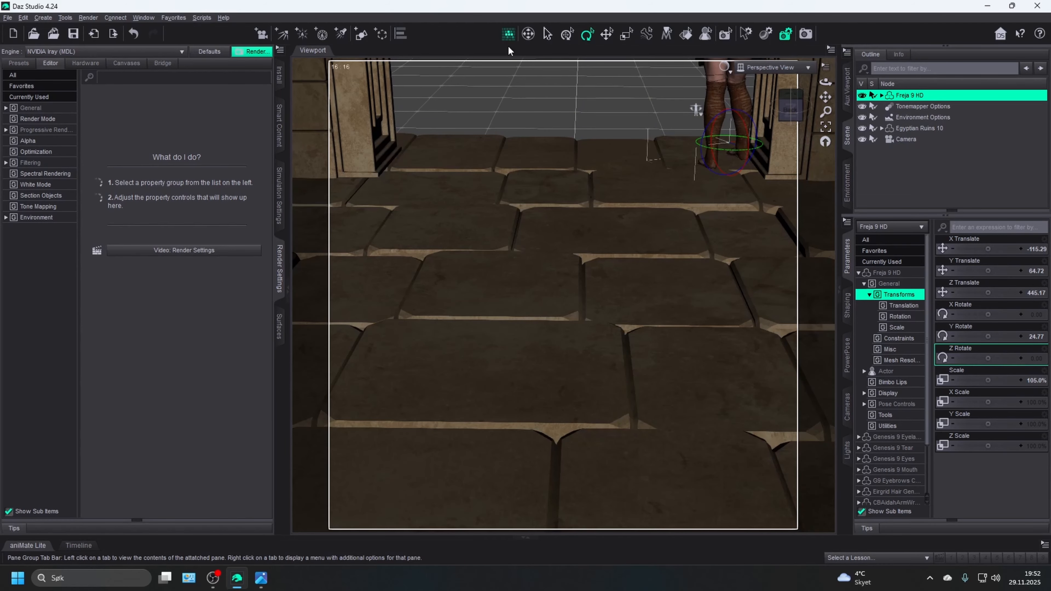
- Activate the Scene Navigator tool and navigate around the figure and the ruins with it
click(508, 34)
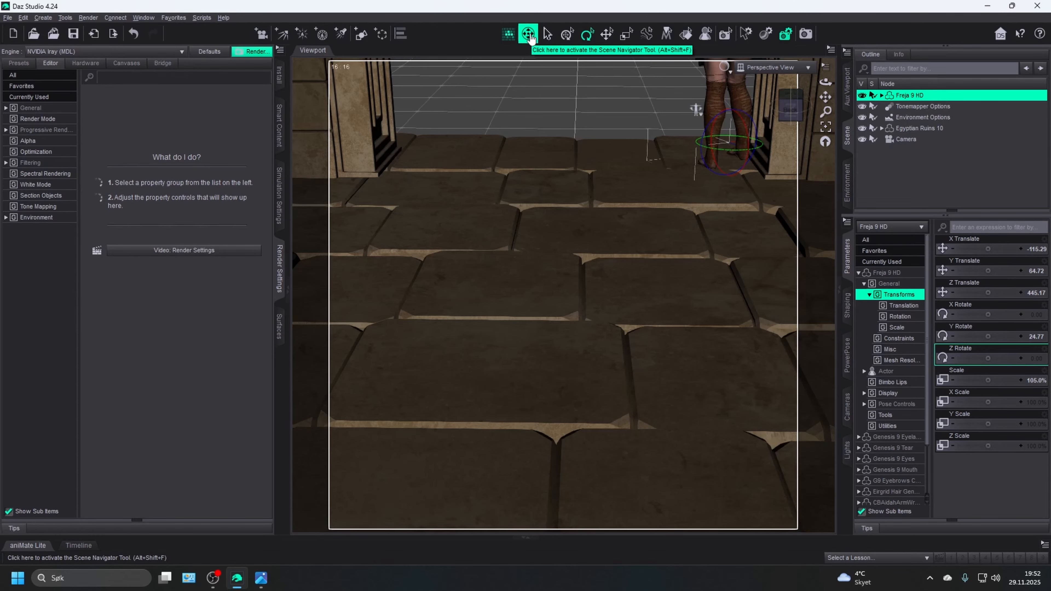
click(529, 35)
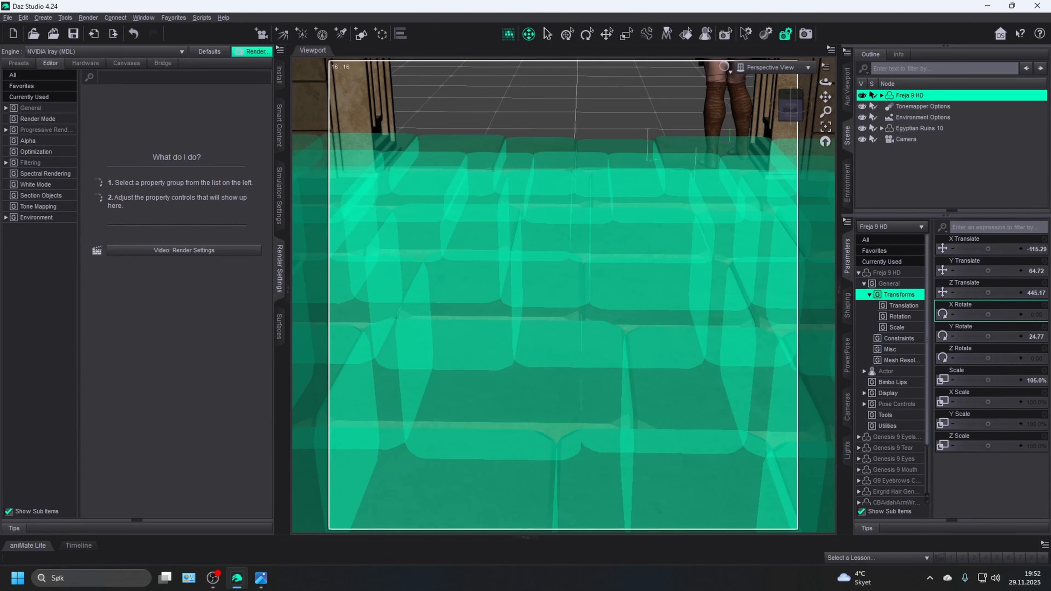
drag(684, 224, 790, 297)
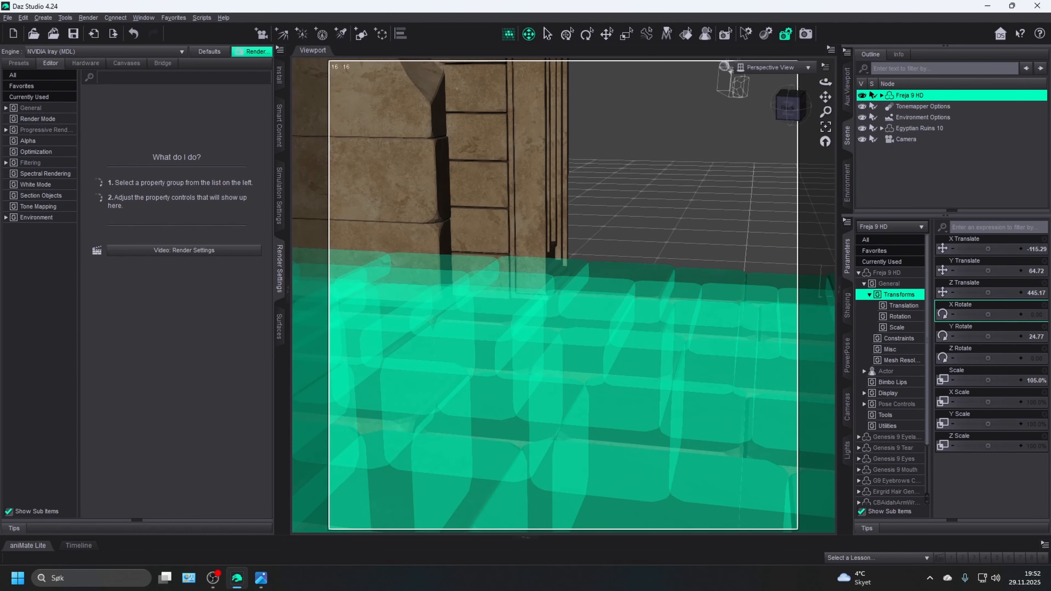
drag(683, 315, 583, 308)
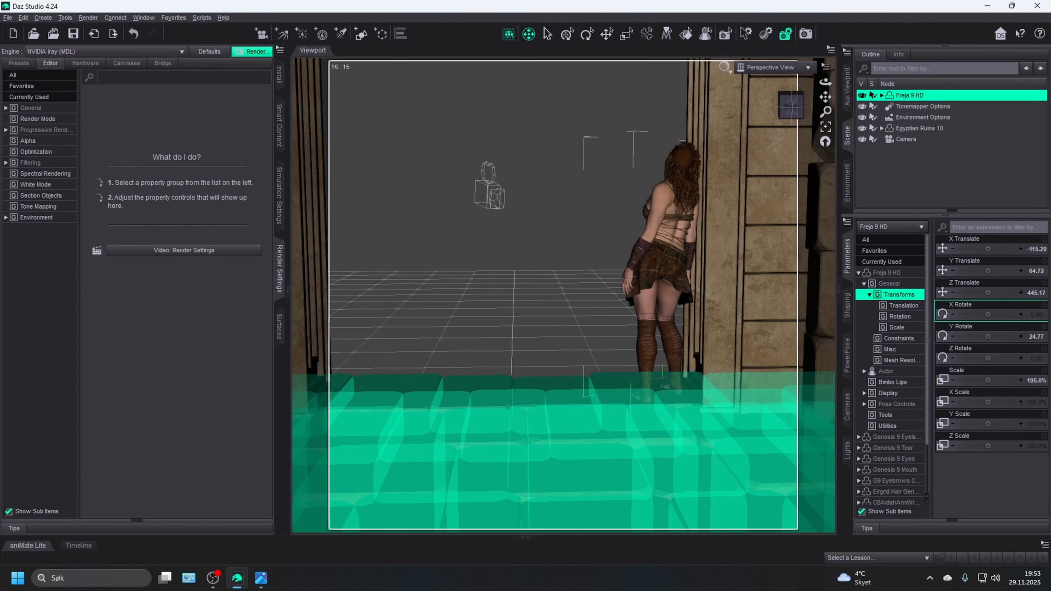
mouse_move(583, 308)
right_down()
mouse_move(550, 319)
mouse_move(484, 309)
mouse_move(467, 231)
mouse_move(658, 277)
mouse_move(488, 282)
mouse_move(579, 277)
mouse_move(517, 372)
mouse_move(550, 323)
mouse_move(612, 286)
mouse_move(563, 306)
right_up()
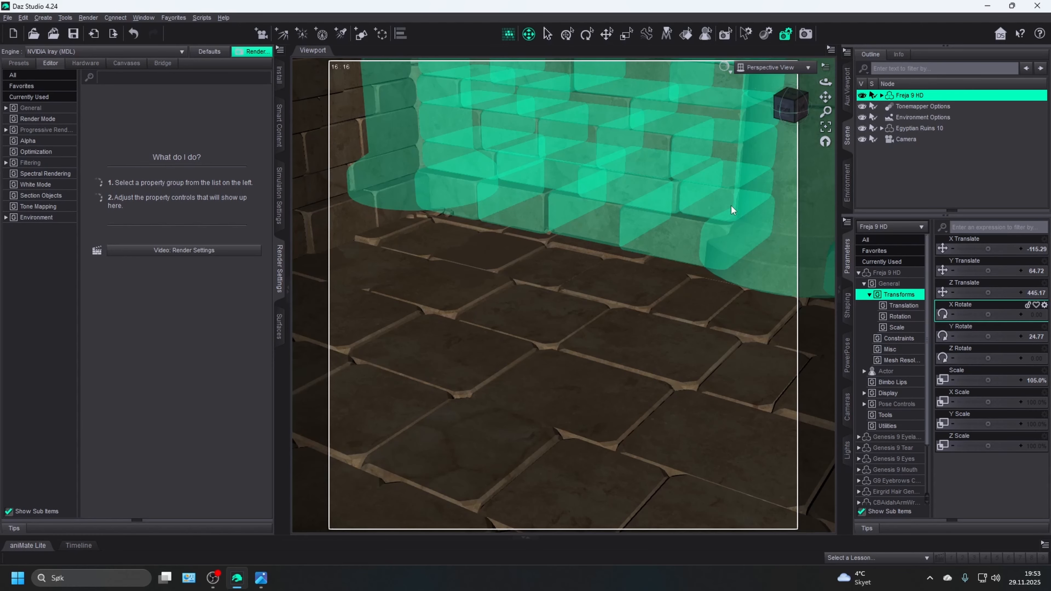
middle_drag(731, 211, 679, 186)
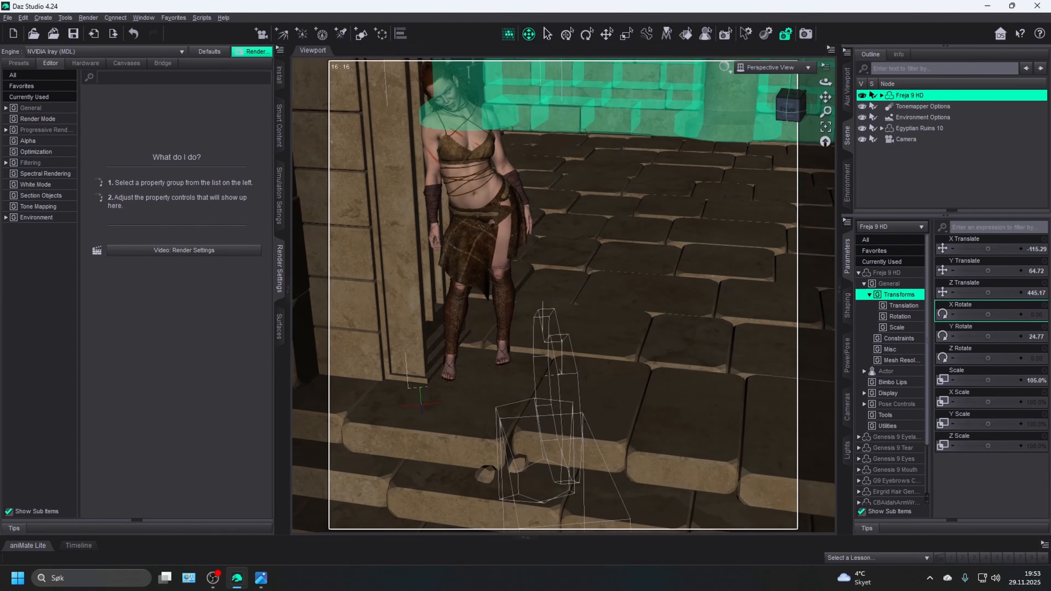
- Frame the selected Freja 9 HD figure in the viewport and view her from the front, keeping the Scene Navigator tool active
drag(825, 97, 829, 50)
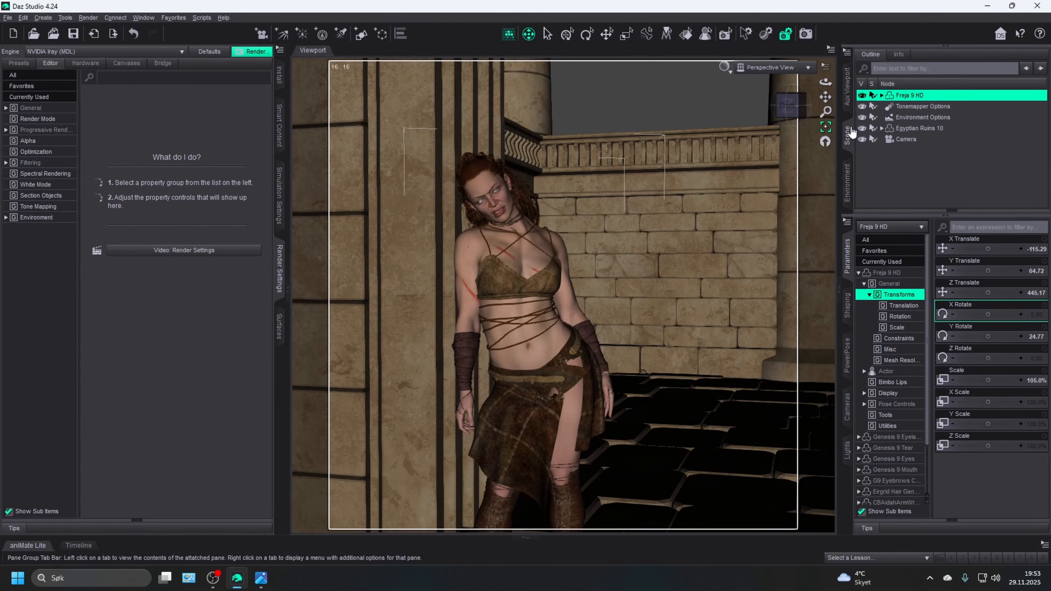
click(826, 126)
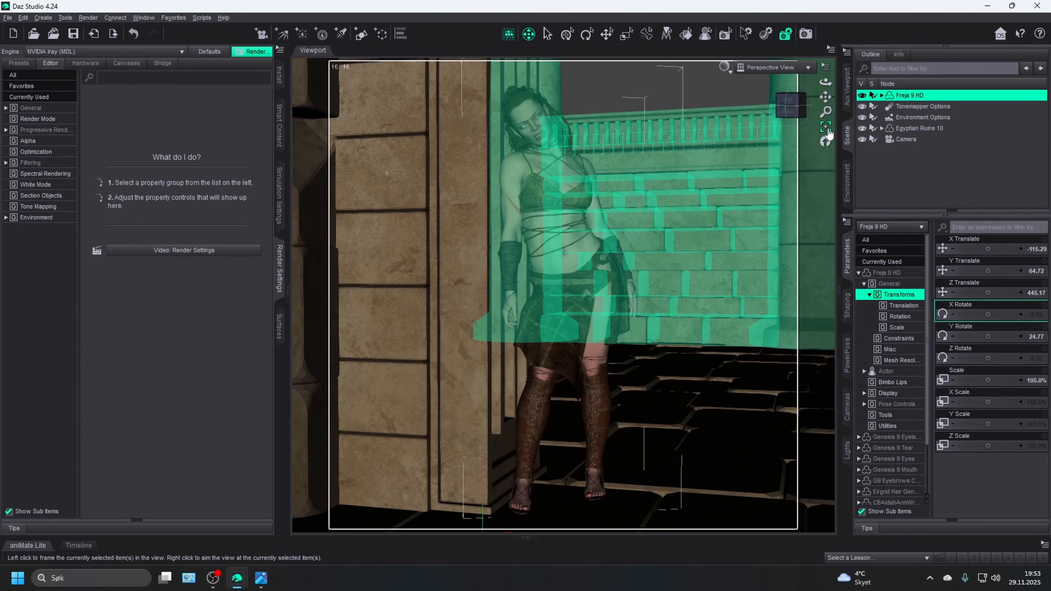
click(778, 117)
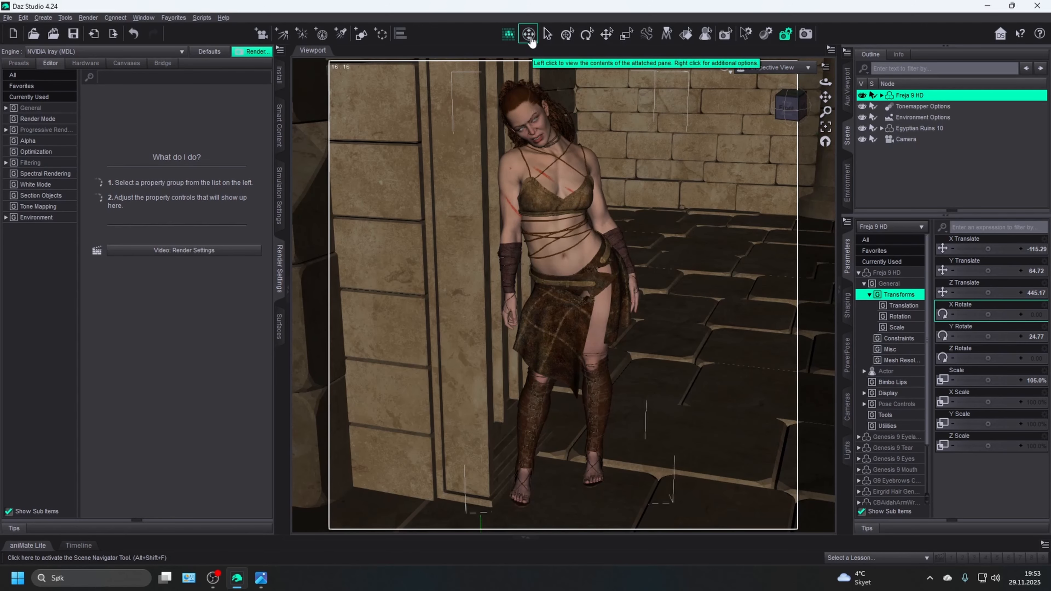
click(529, 35)
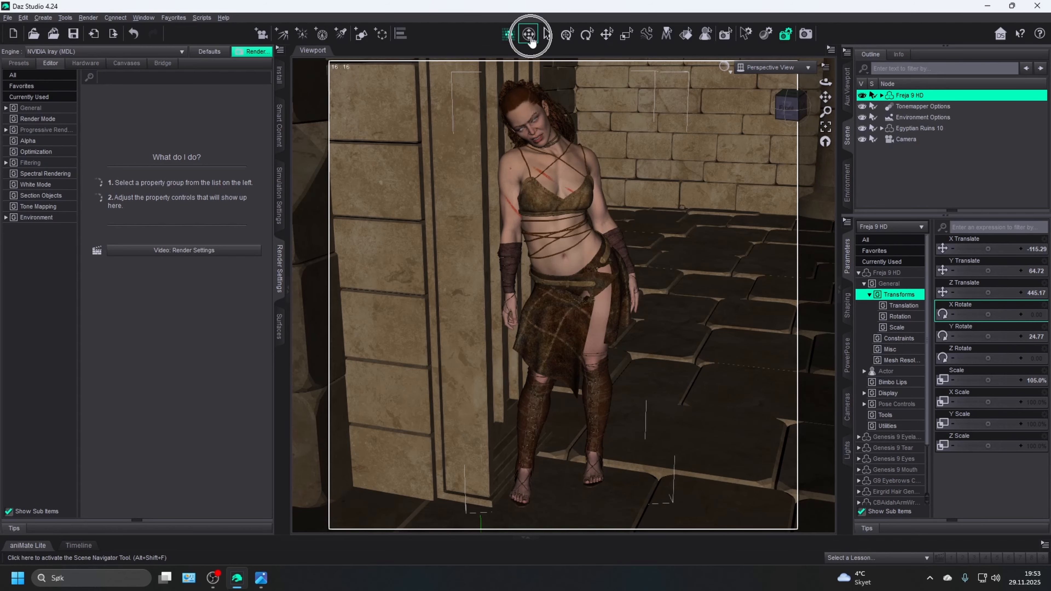
click(507, 34)
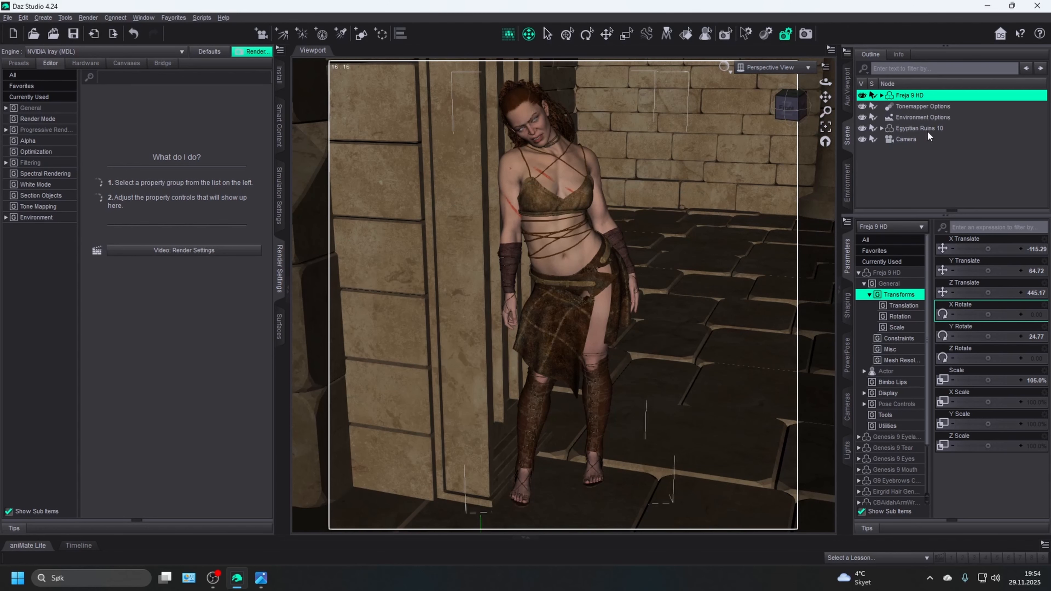
- Delete the Egyptian Ruins 10 environment from the scene
click(928, 128)
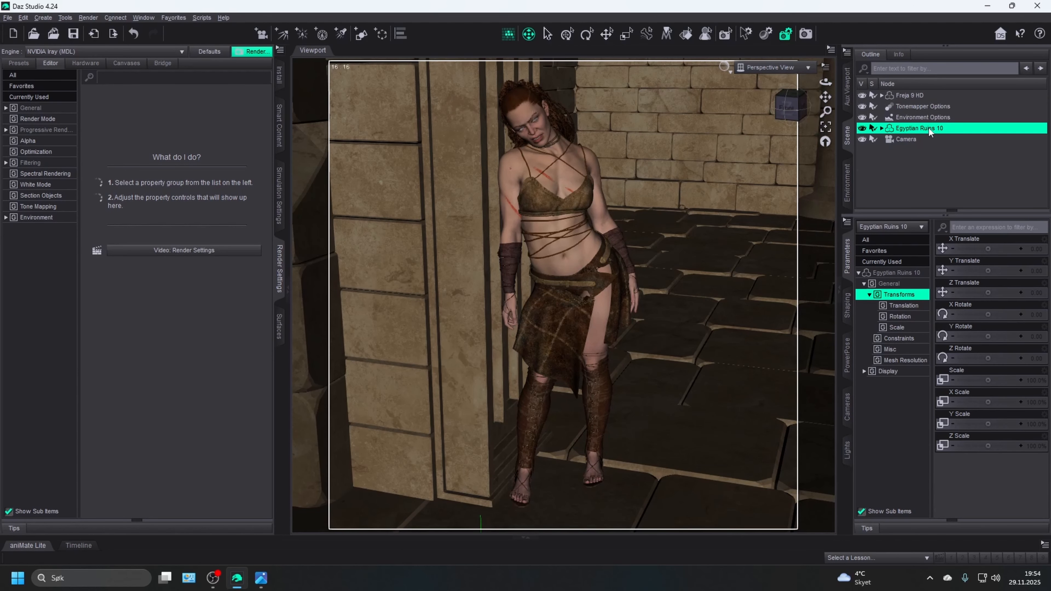
key(Delete)
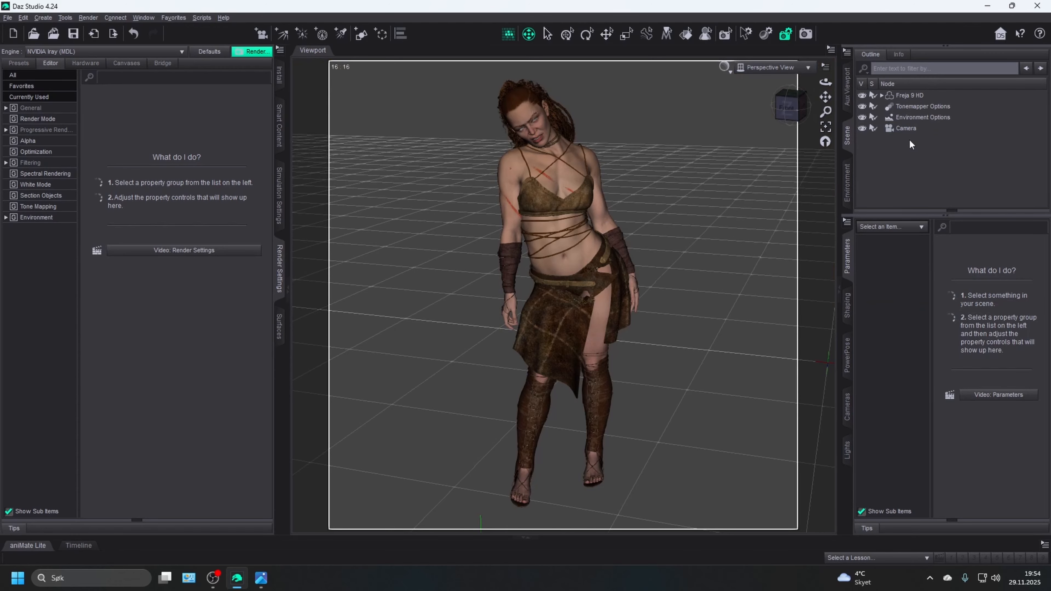
- Set the Y rotation of the Freja 9 HD figure to 0
click(930, 96)
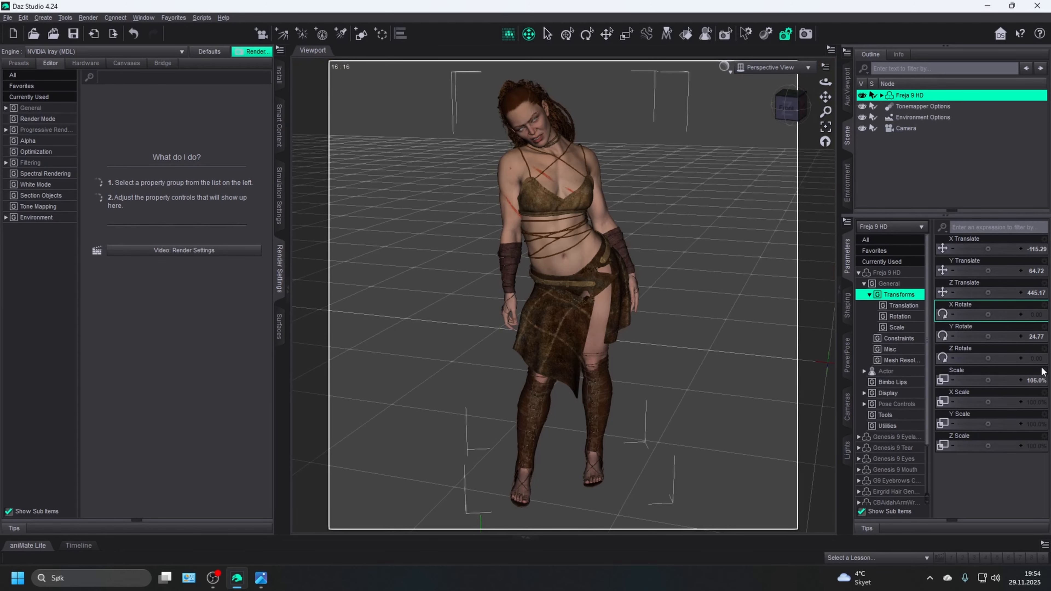
click(1040, 336)
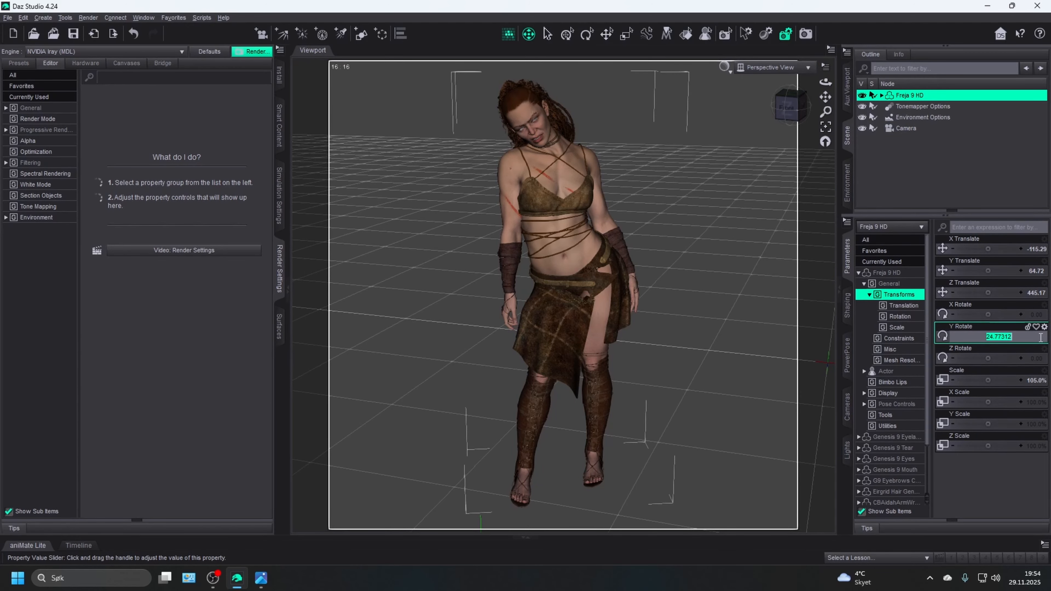
text(0)
key(Return)
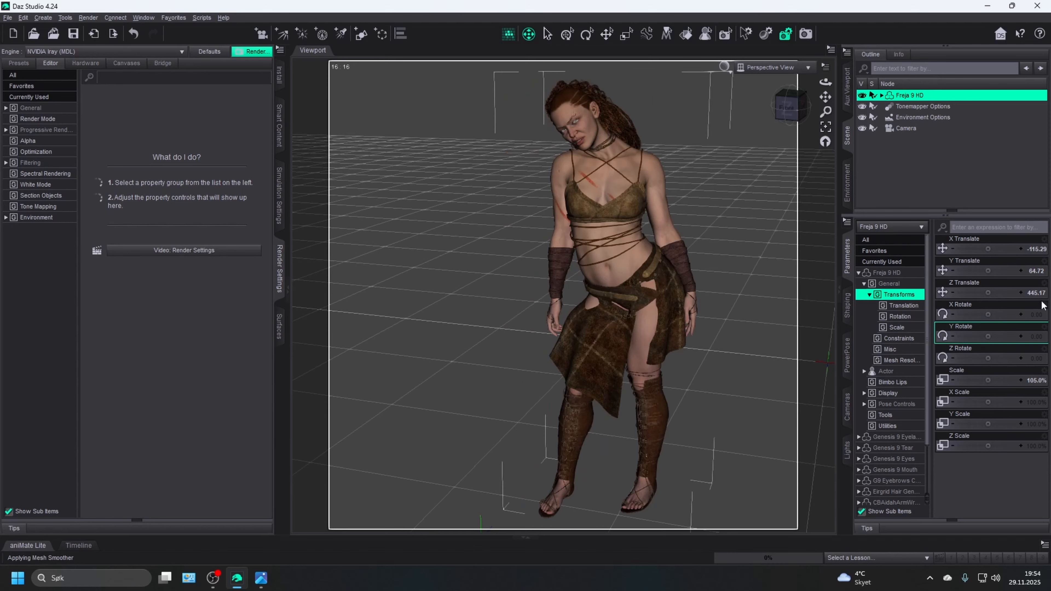
- Set the Z, Y and X translation of the Freja 9 HD figure to 0
click(1041, 292)
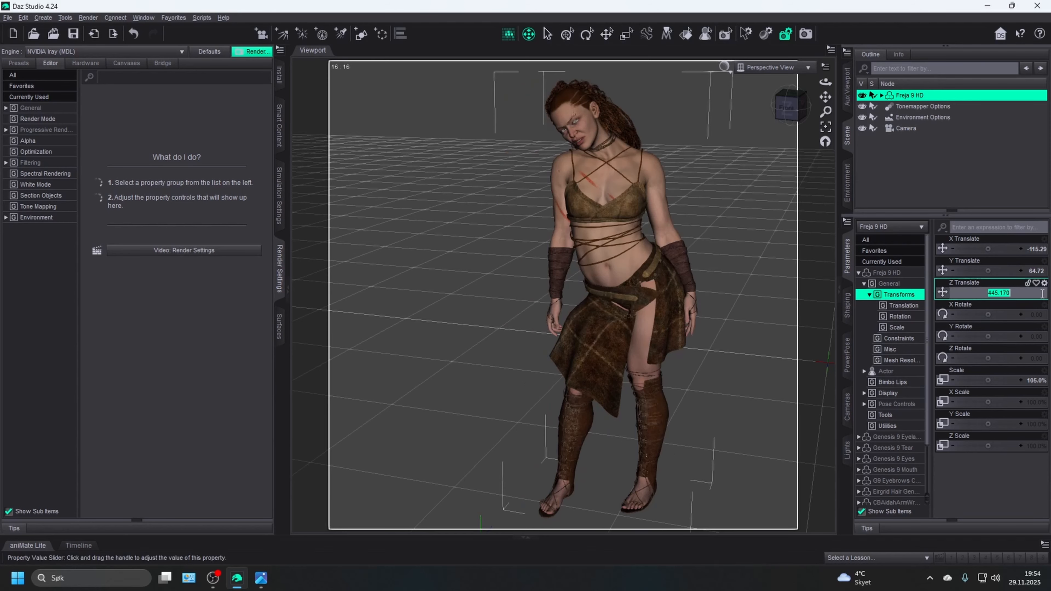
text(0)
key(Return)
click(1036, 270)
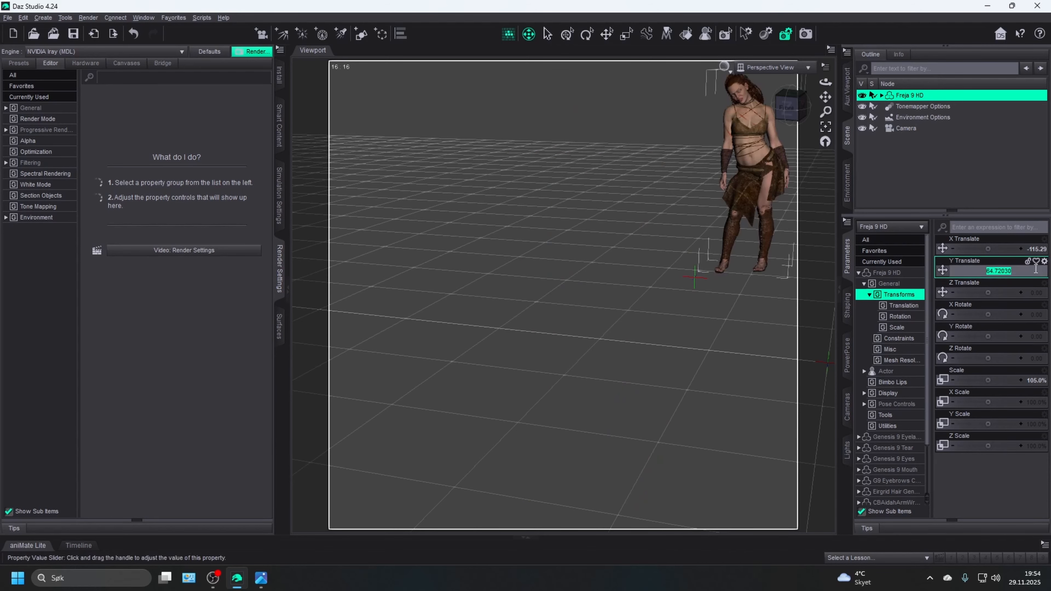
text(0)
key(Return)
click(1040, 249)
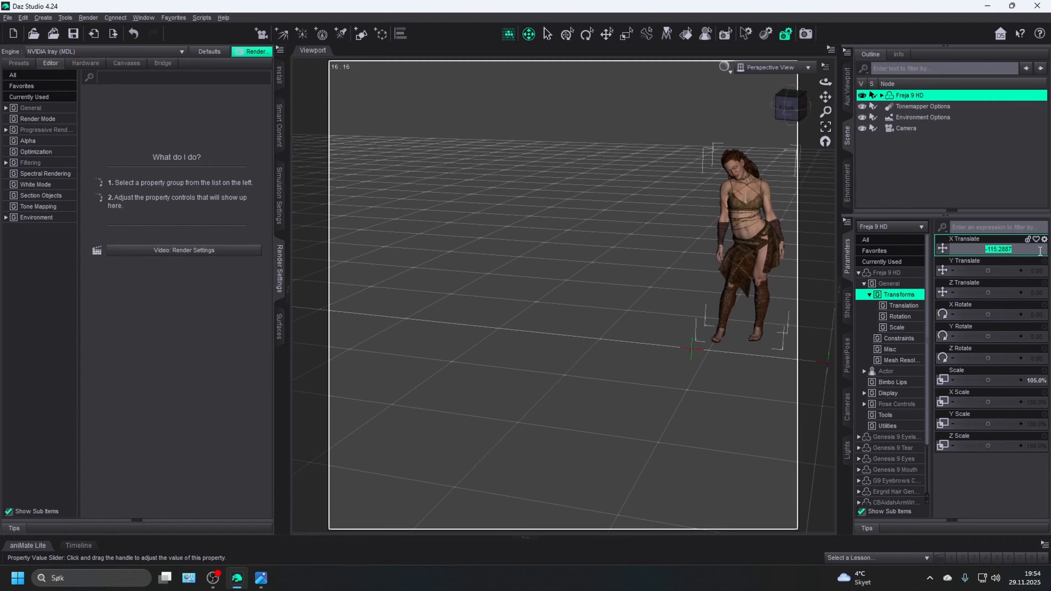
text(0)
key(Return)
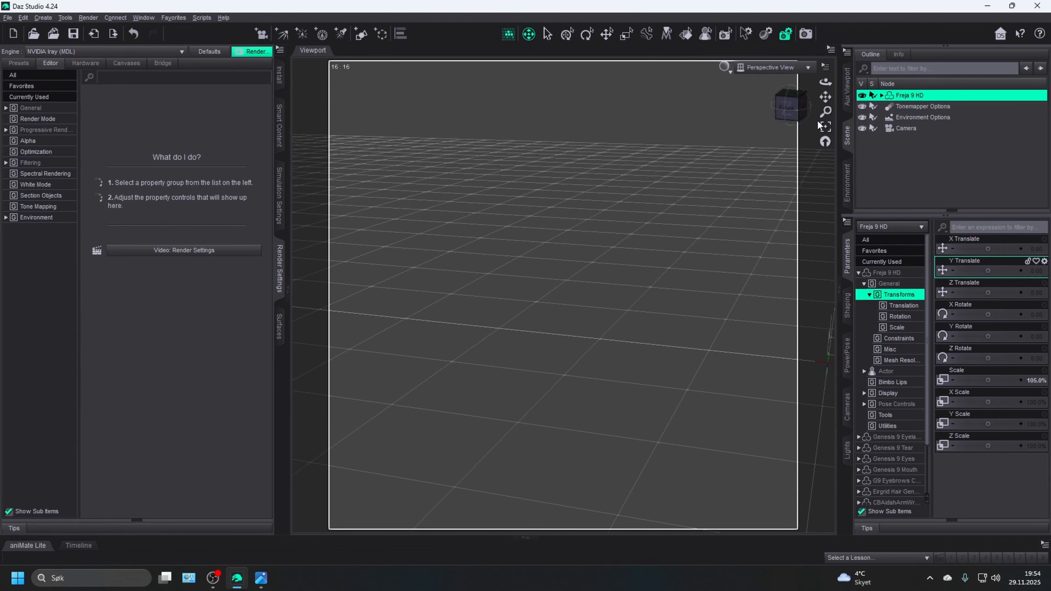
- Frame the Freja 9 HD figure at the scene origin and orbit around it to a front view
click(824, 126)
scroll(596, 267, down, 2)
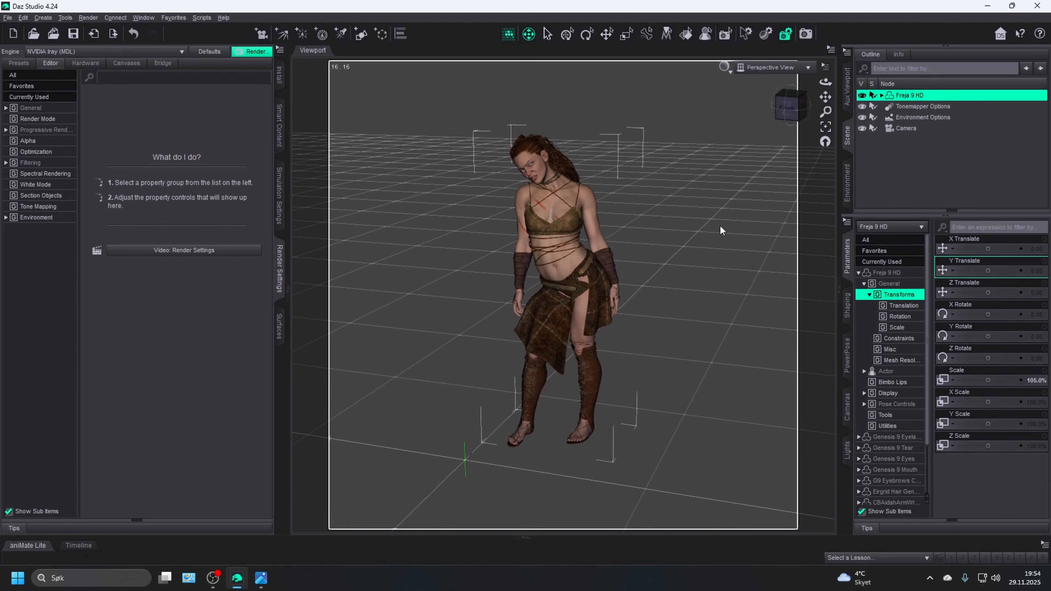
drag(781, 112, 726, 124)
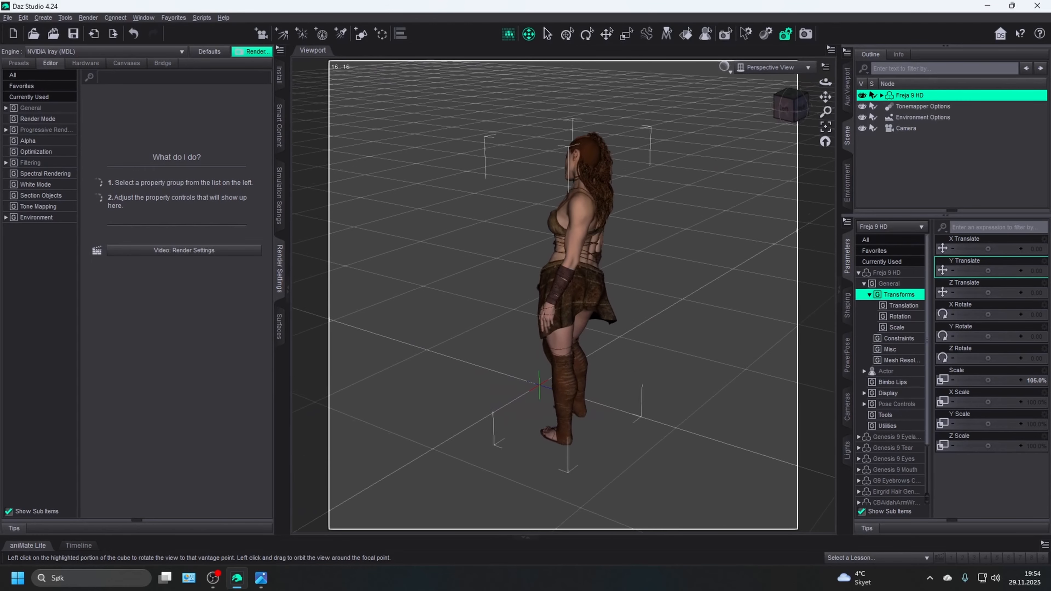
click(786, 112)
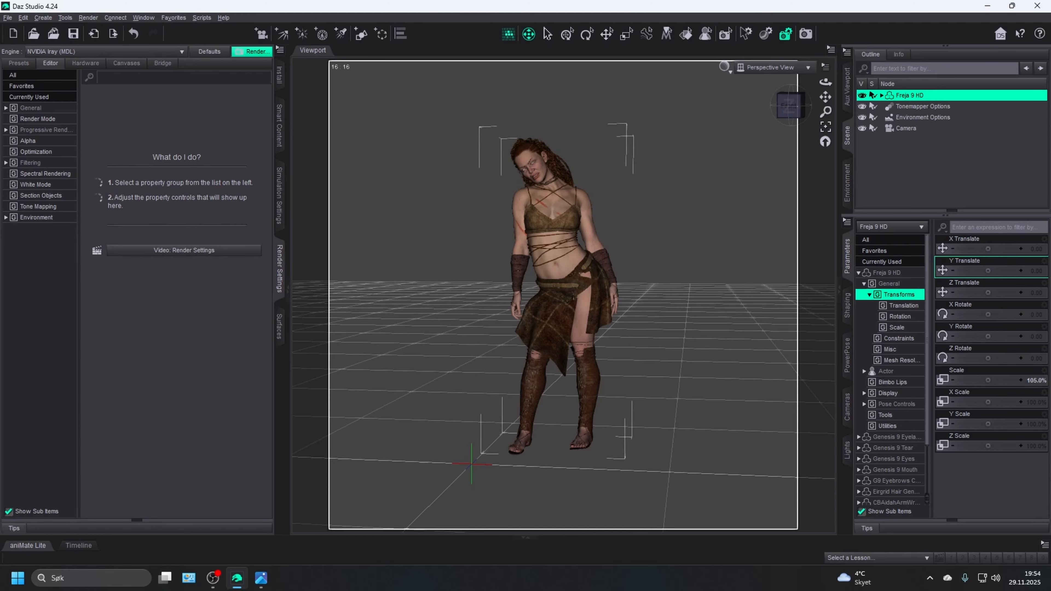
- Examine the scene and preset types that the scene can be saved as, without saving anything
click(7, 17)
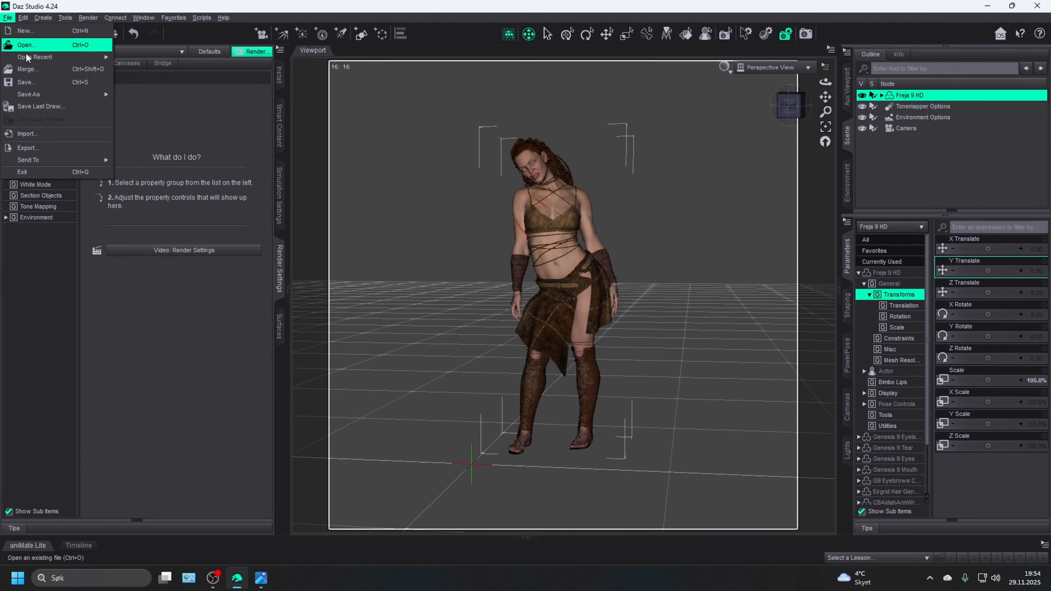
mouse_move(43, 96)
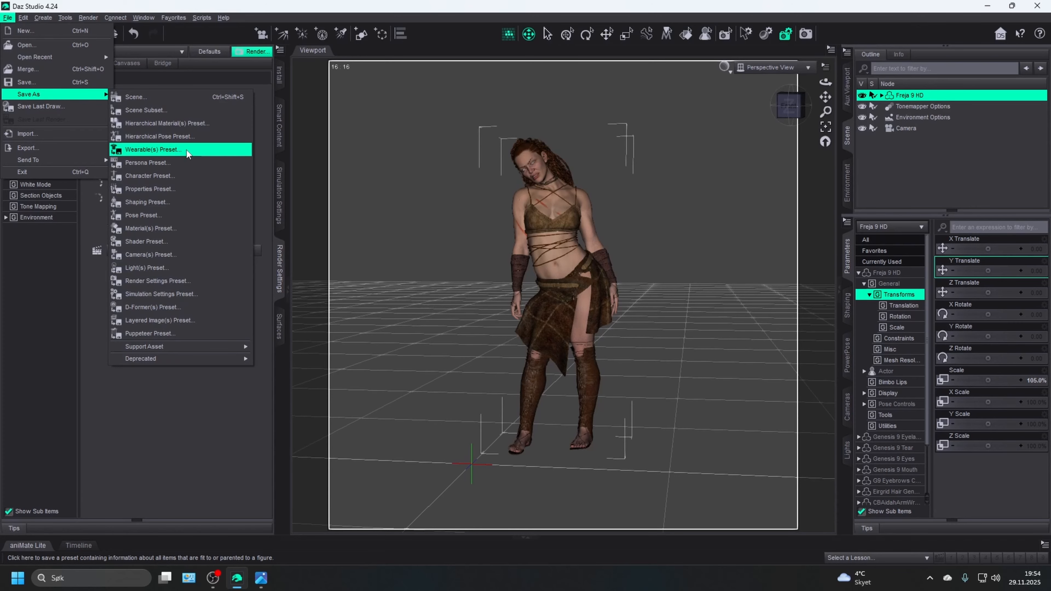
key(Escape)
key(Escape)
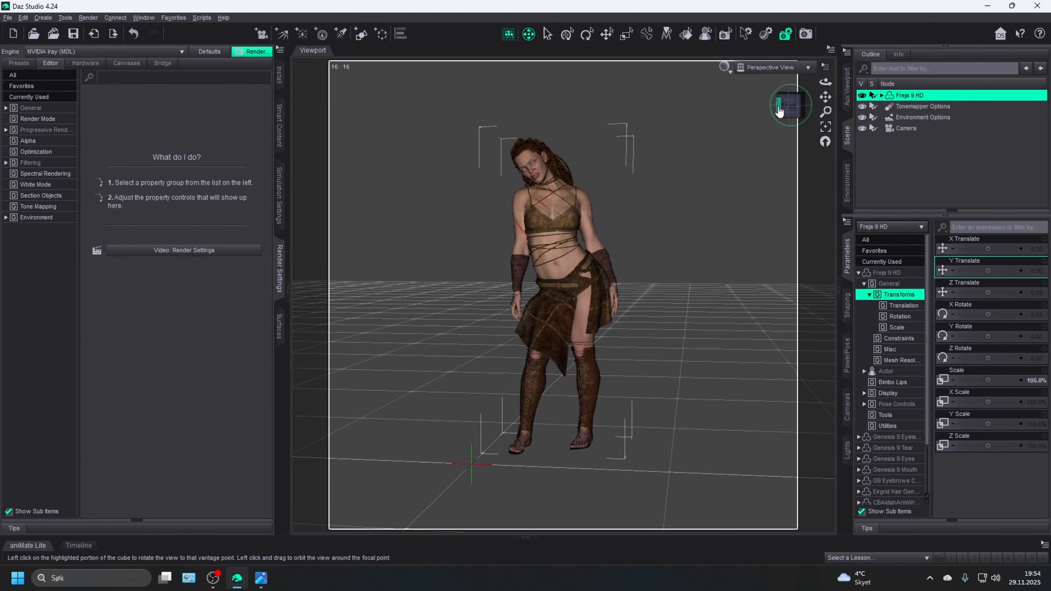
mouse_move(784, 111)
mouse_down()
mouse_move(786, 128)
mouse_move(787, 107)
mouse_up()
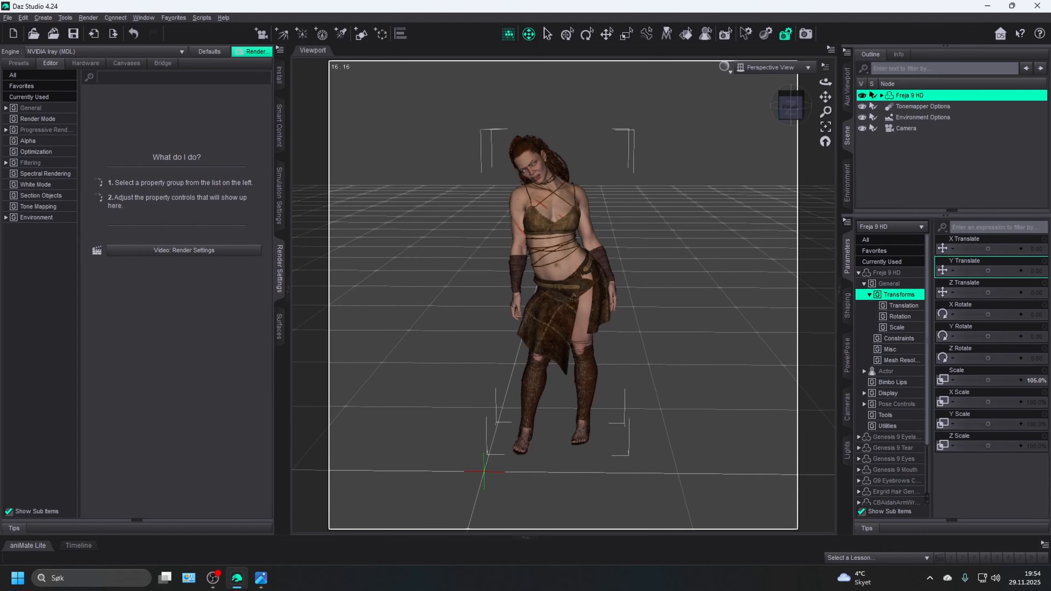
- Restore the Freja 9 HD figure to its default pose and frame it from a three-quarter front view
key(ctrl+shift+e)
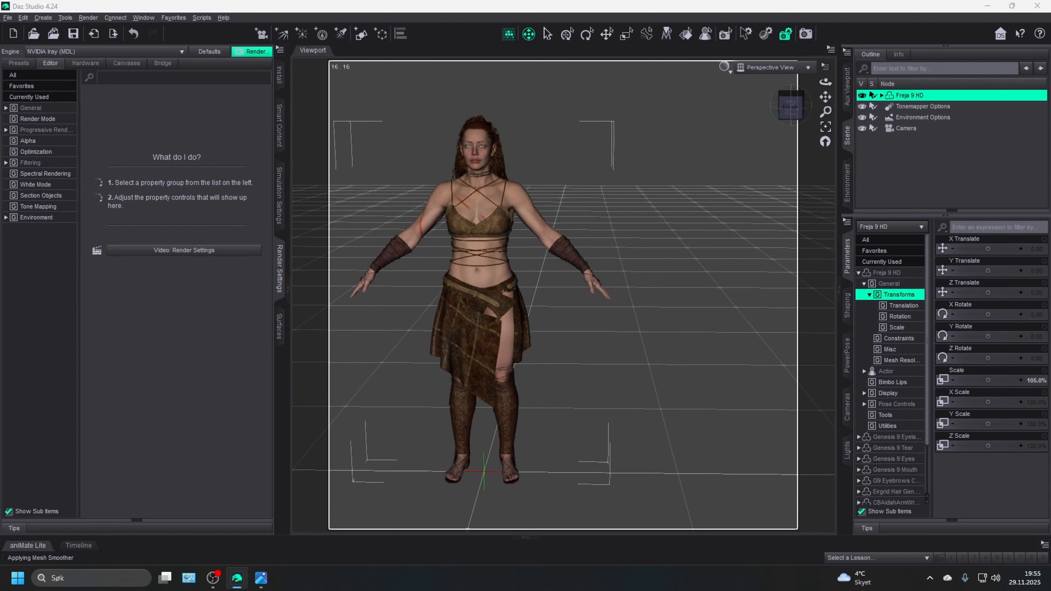
click(826, 127)
scroll(661, 251, down, 2)
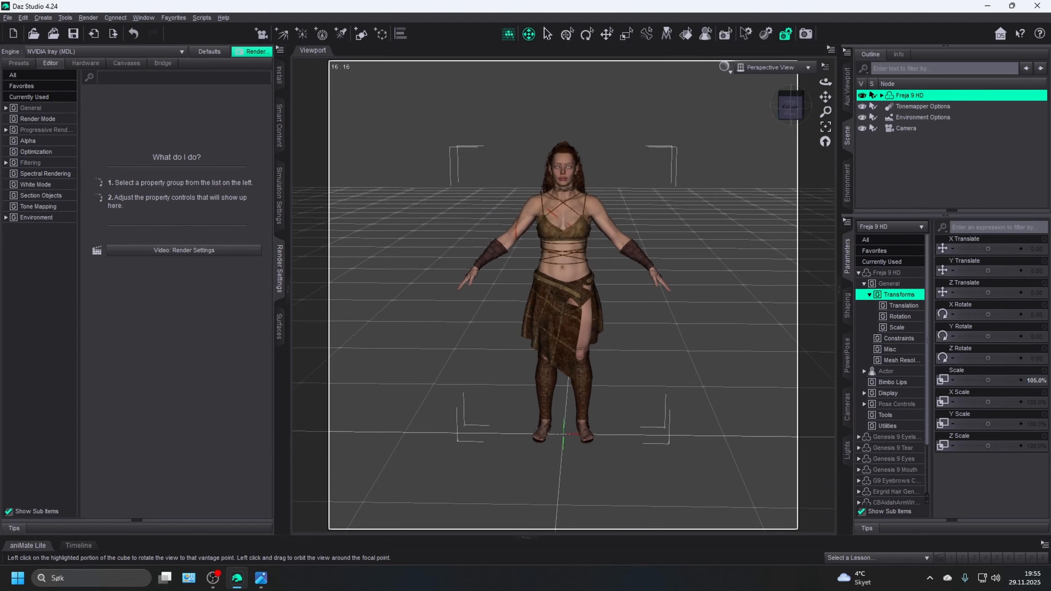
click(790, 107)
drag(789, 106, 855, 88)
scroll(744, 177, up, 3)
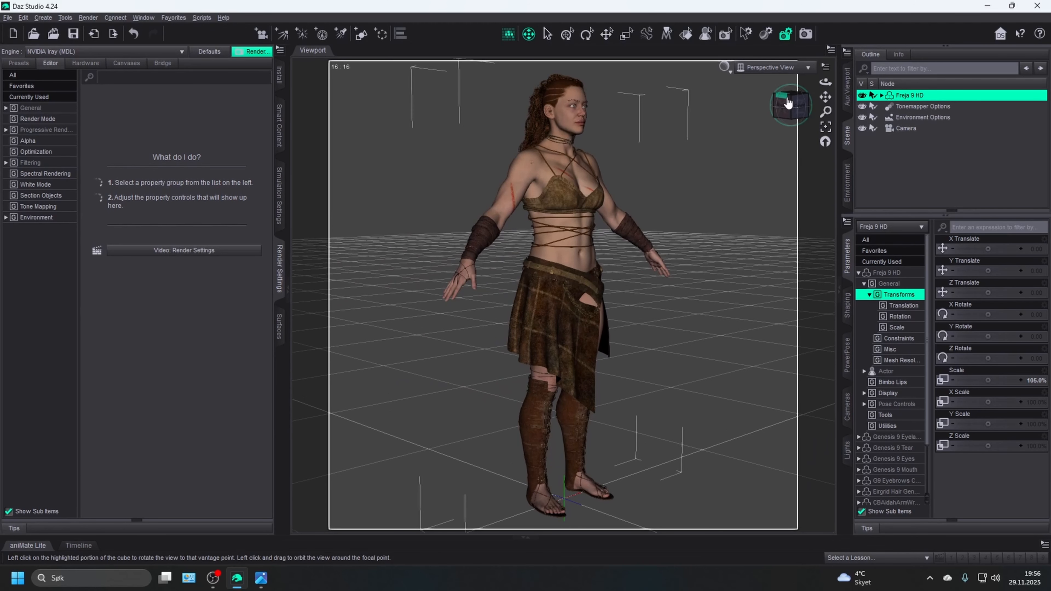
drag(787, 102, 760, 194)
drag(823, 99, 838, 49)
click(791, 107)
scroll(730, 205, down, 2)
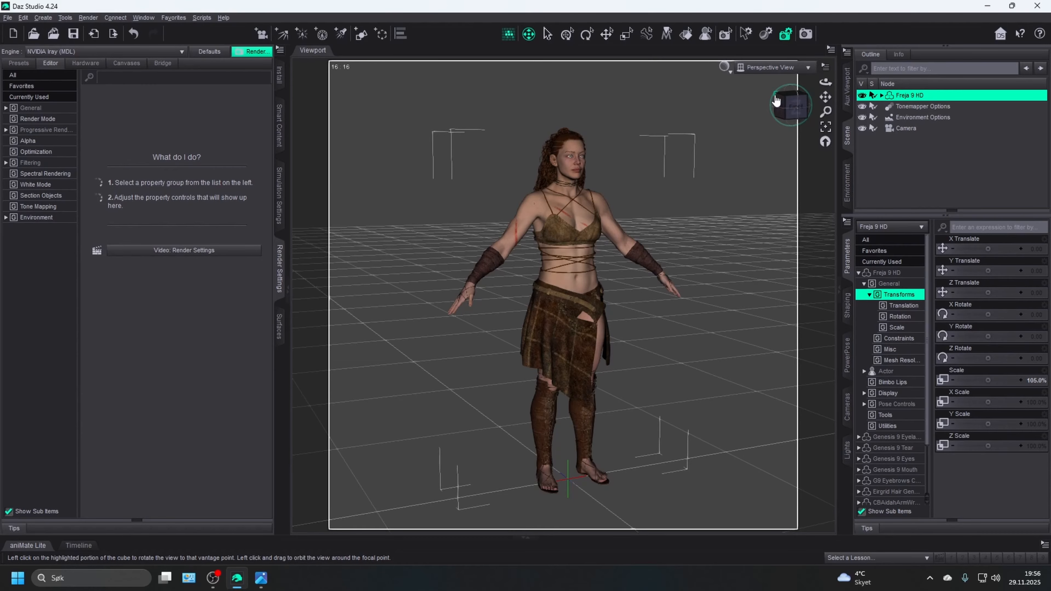
- Show the dForce simulation settings and orbit the view around the HH Scarlett figure
click(280, 204)
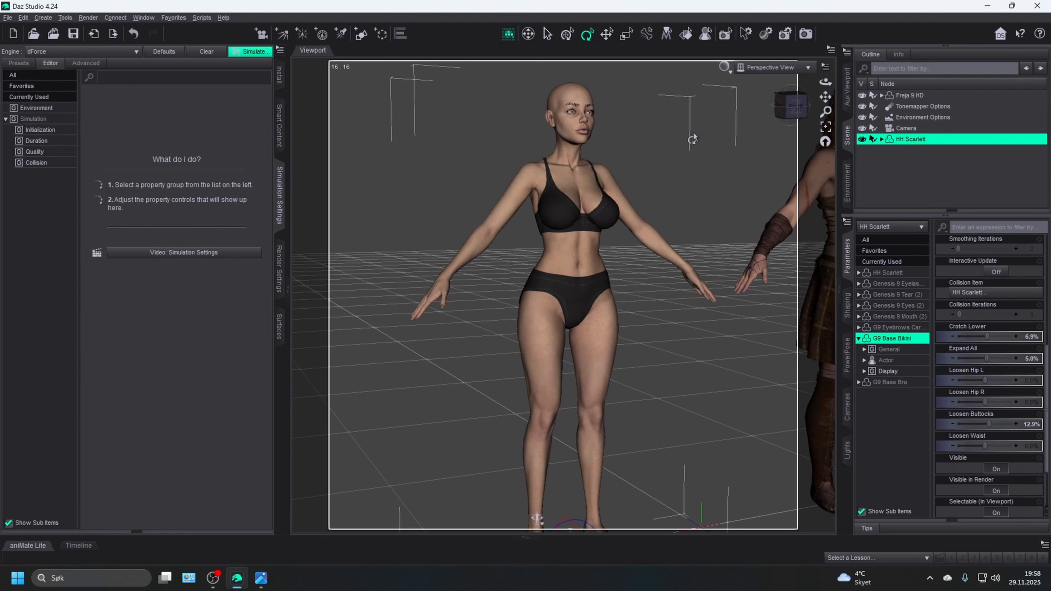
click(786, 108)
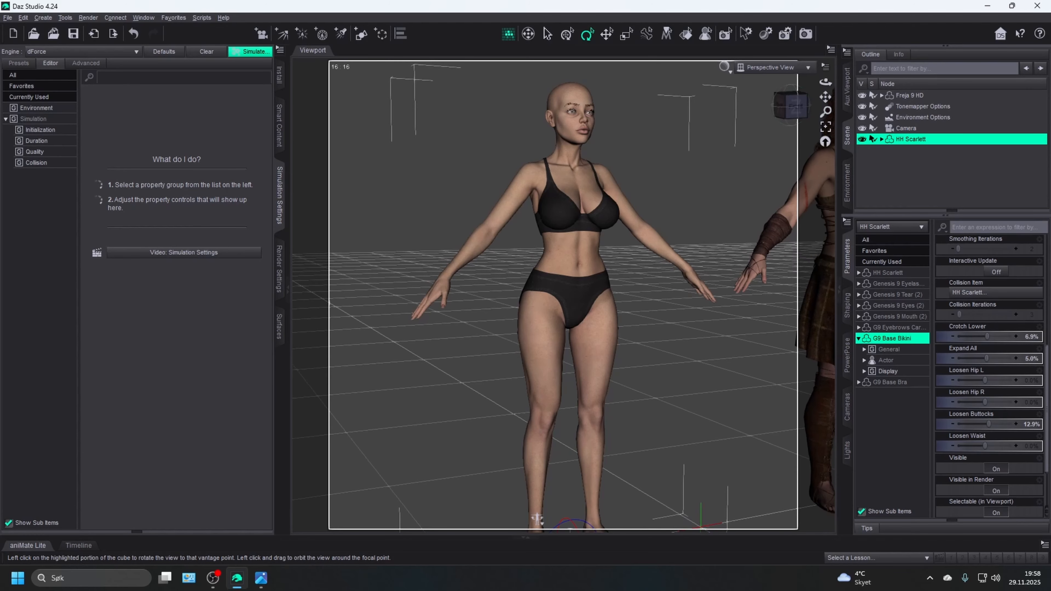
drag(786, 108, 652, 105)
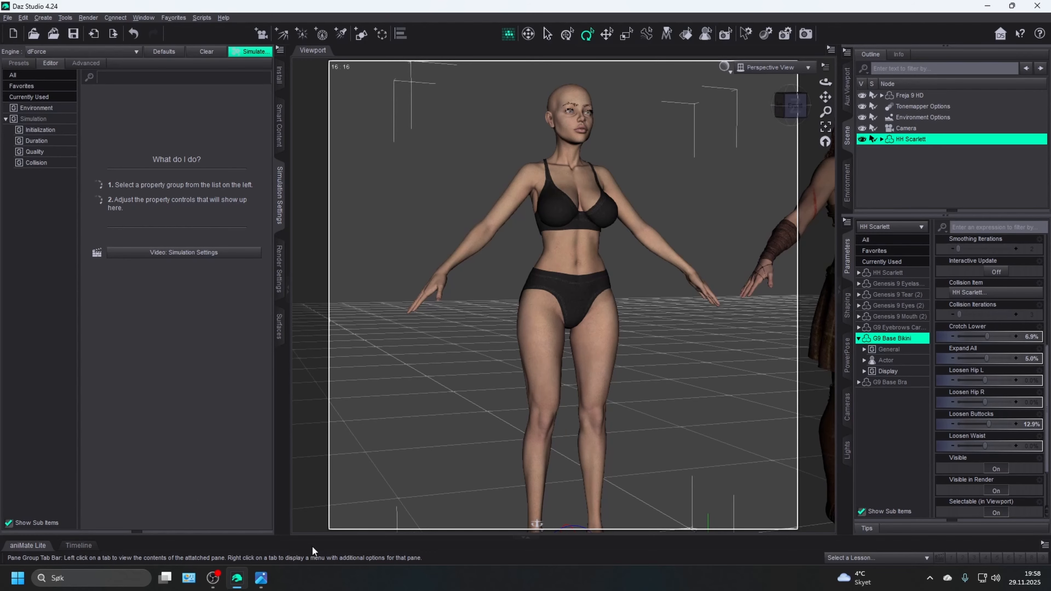
- Switch to the photo viewer, examine the reference render main.jpg full screen and close it
click(264, 580)
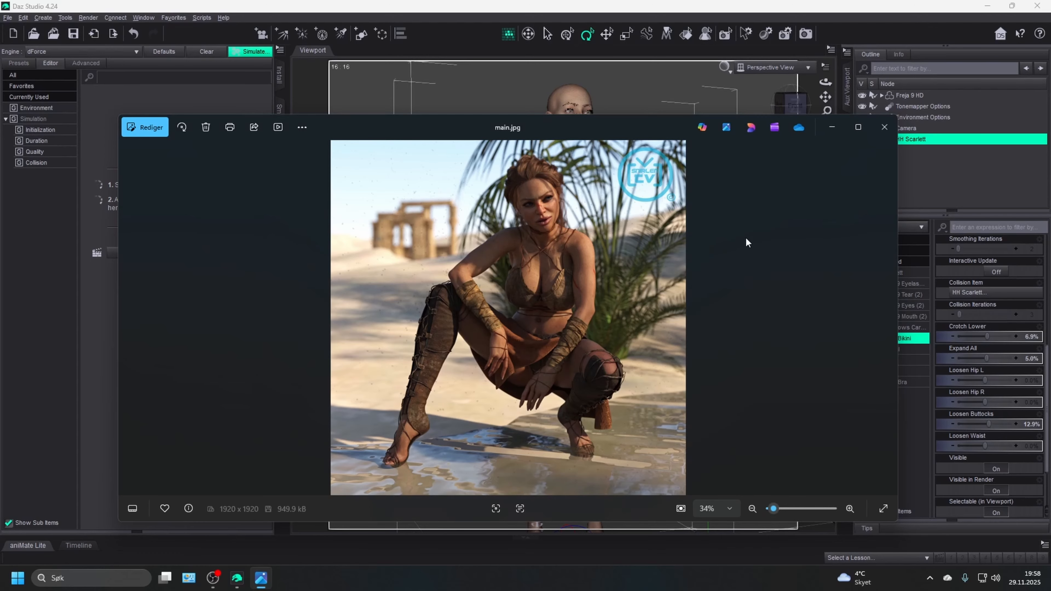
click(858, 127)
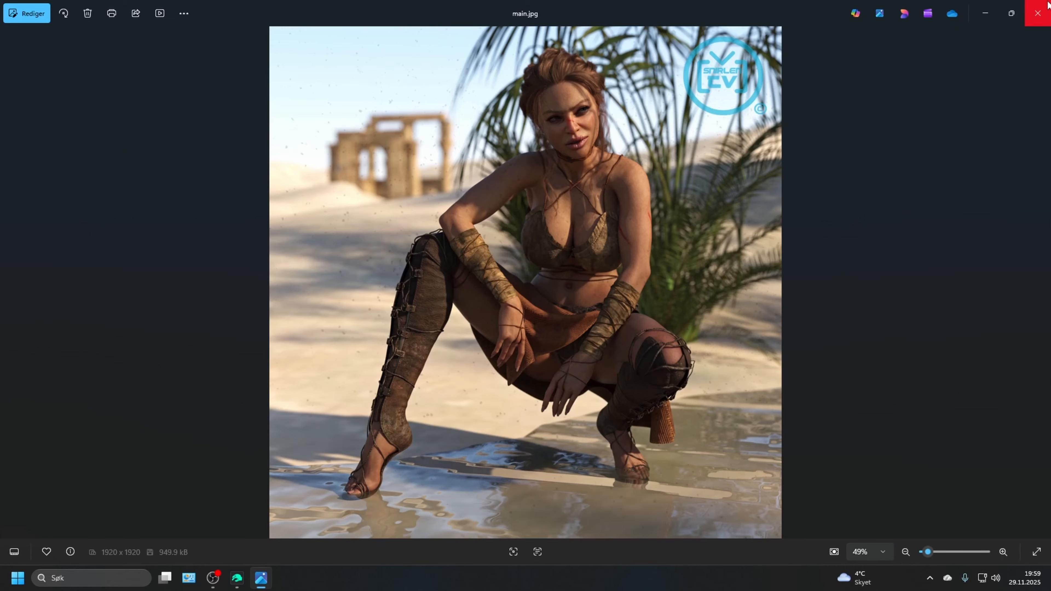
click(1037, 13)
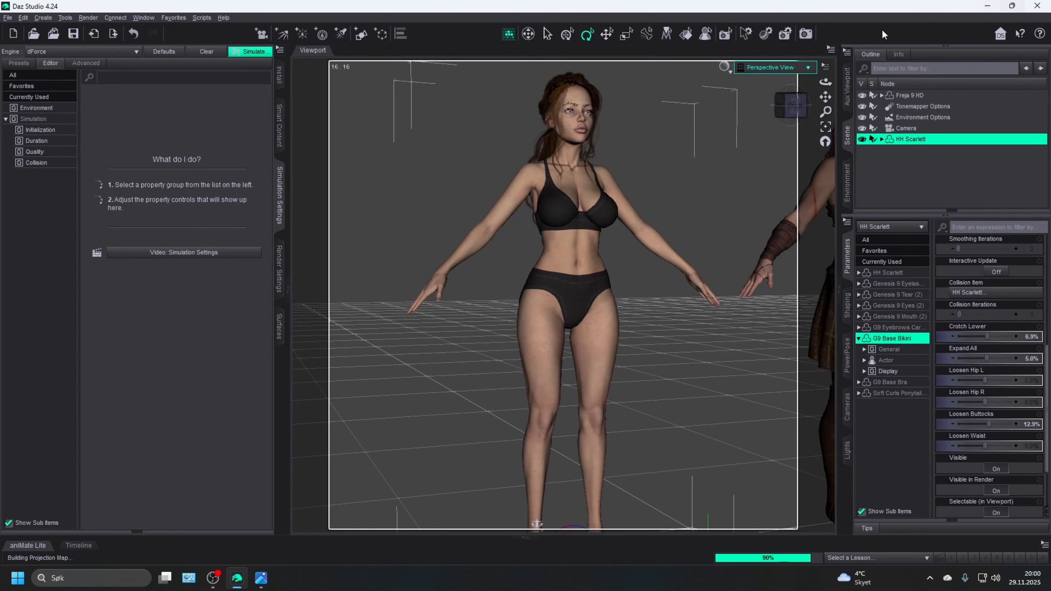
- Compare HH Scarlett's face and hair up close with the character in the reference image main.jpg
drag(824, 96, 822, 195)
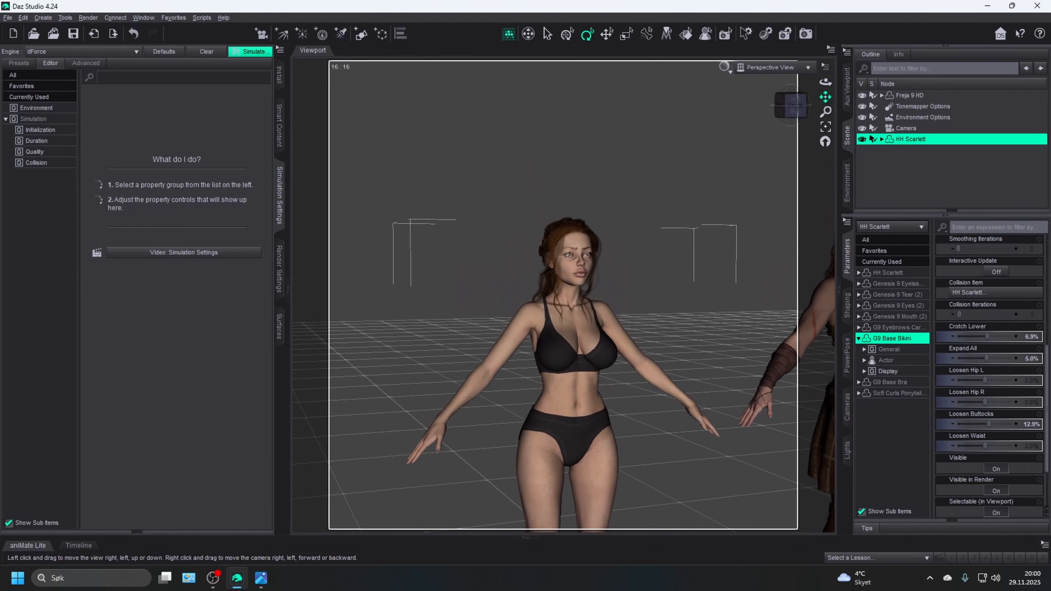
scroll(738, 154, up, 5)
drag(790, 106, 769, 107)
click(788, 106)
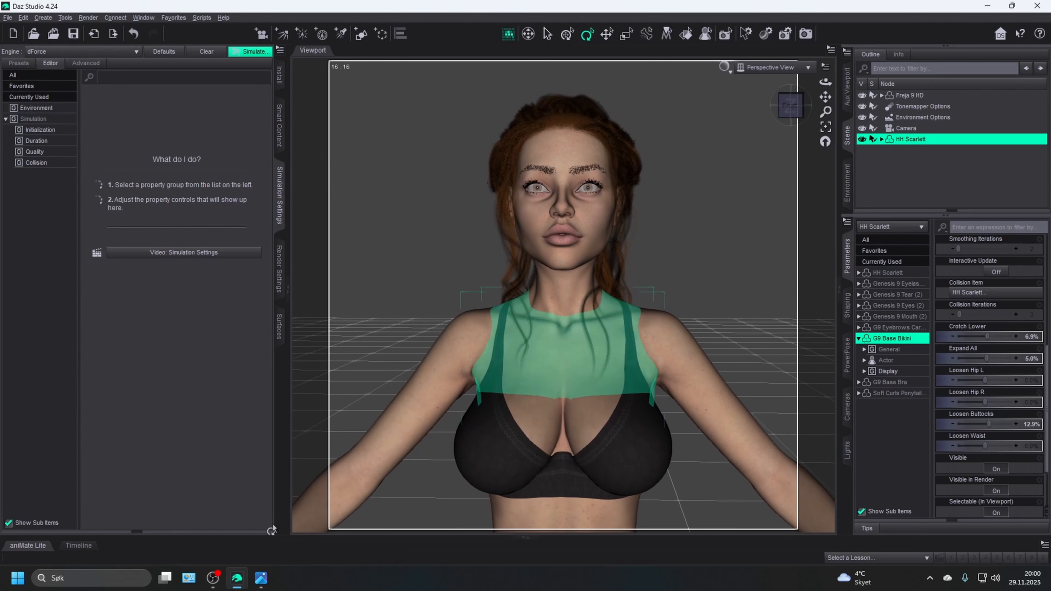
click(270, 579)
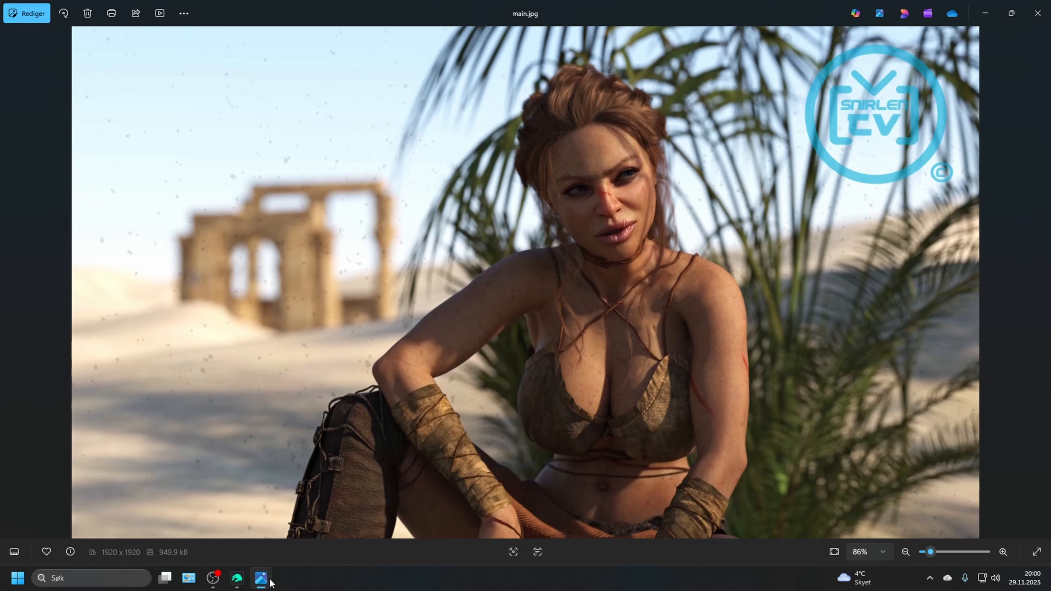
click(265, 578)
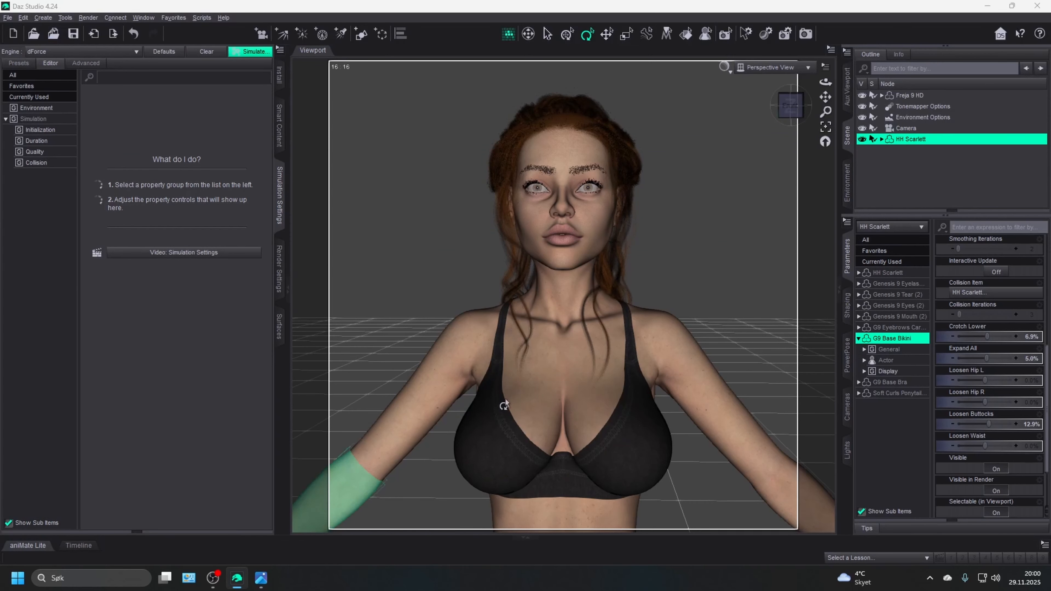
drag(826, 82, 761, 120)
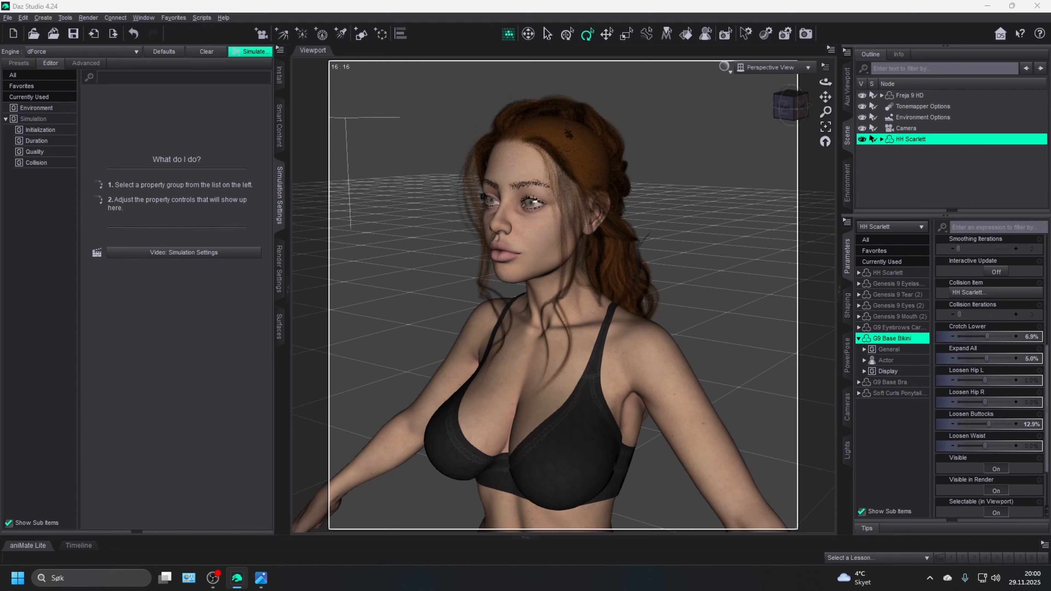
- Select the Soft Curls Ponytail Genesis 9 B hair under HH Scarlett and change the viewport draw style
double_click(964, 139)
scroll(948, 165, down, 2)
click(950, 201)
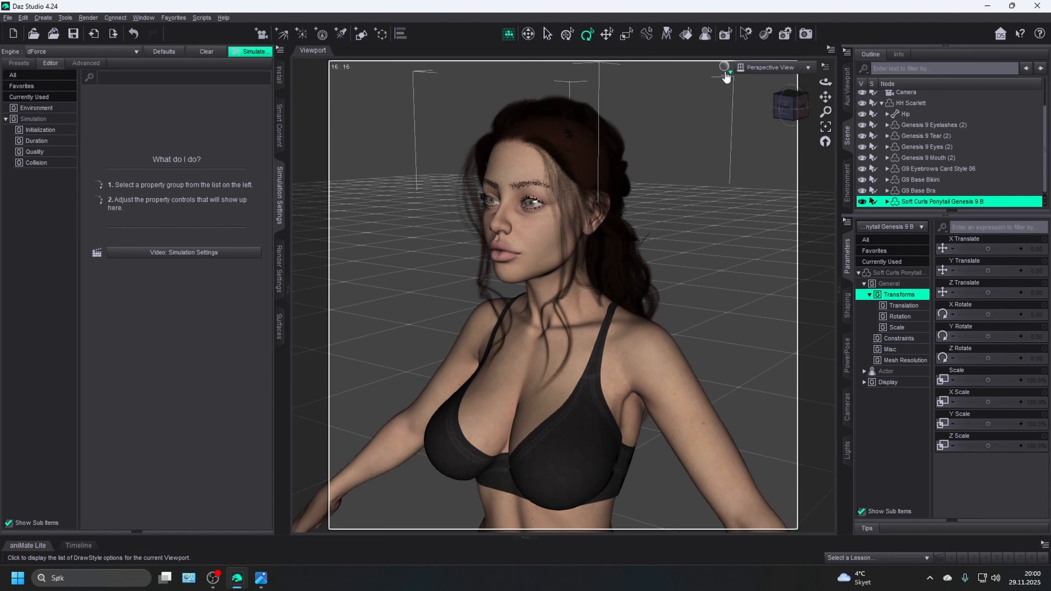
click(725, 76)
click(728, 213)
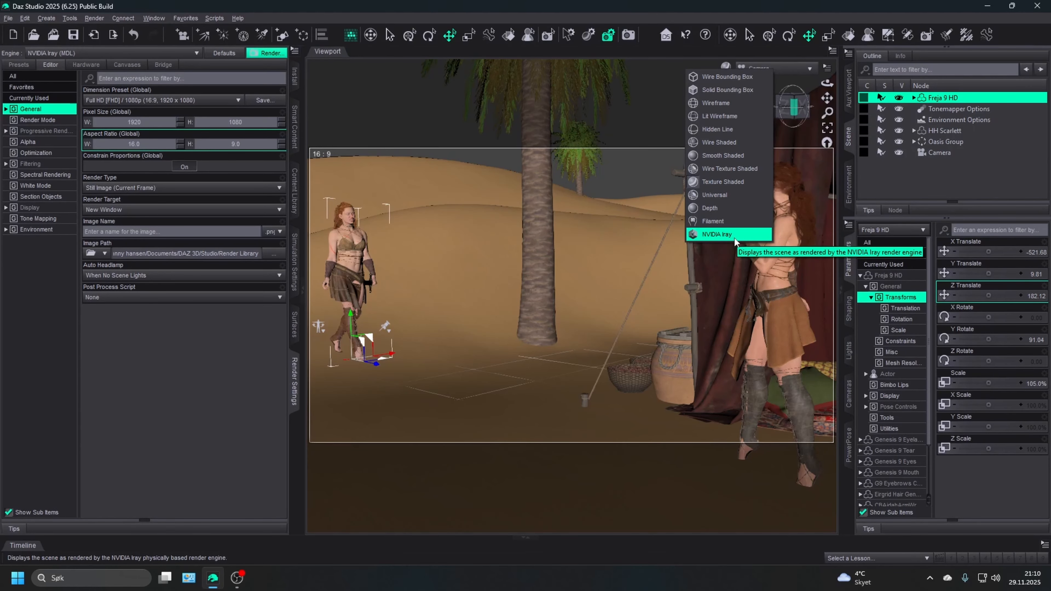
- Preview the oasis scene in the NVIDIA Iray draw style and return the viewport to Texture Shaded
click(734, 235)
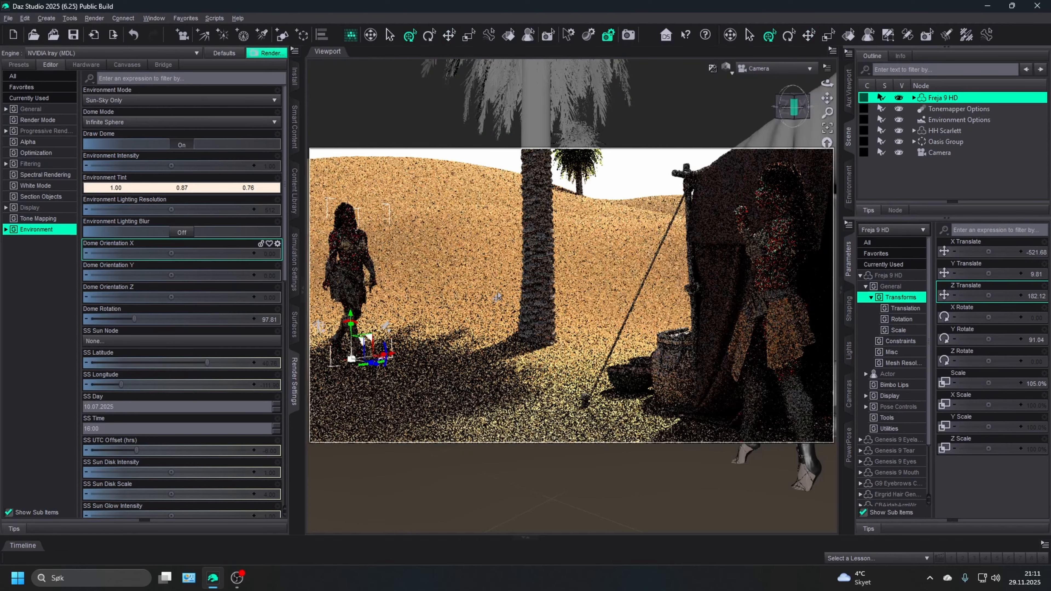
key(ctrl+t)
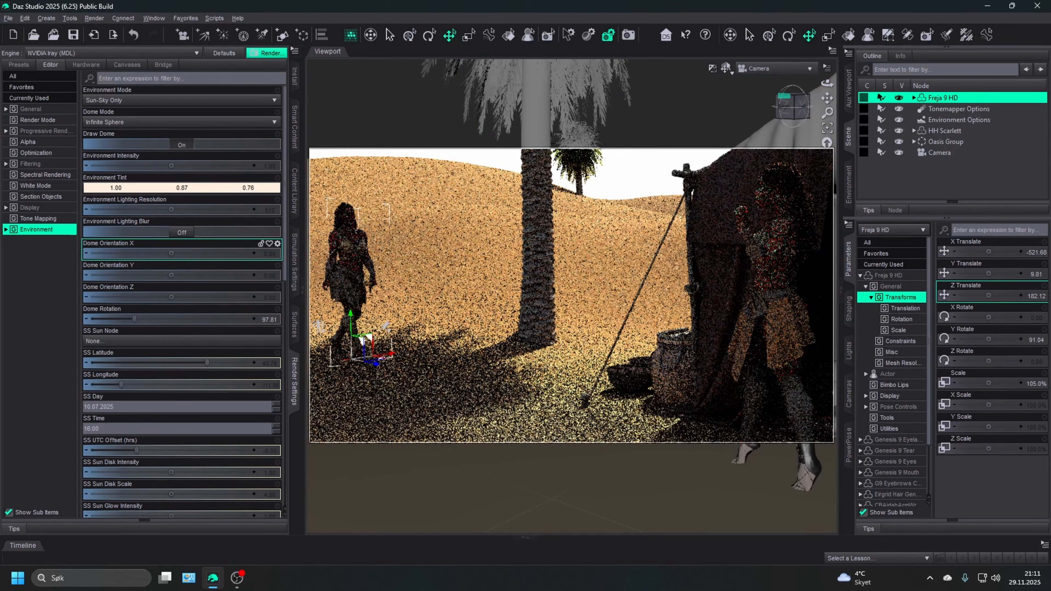
click(727, 69)
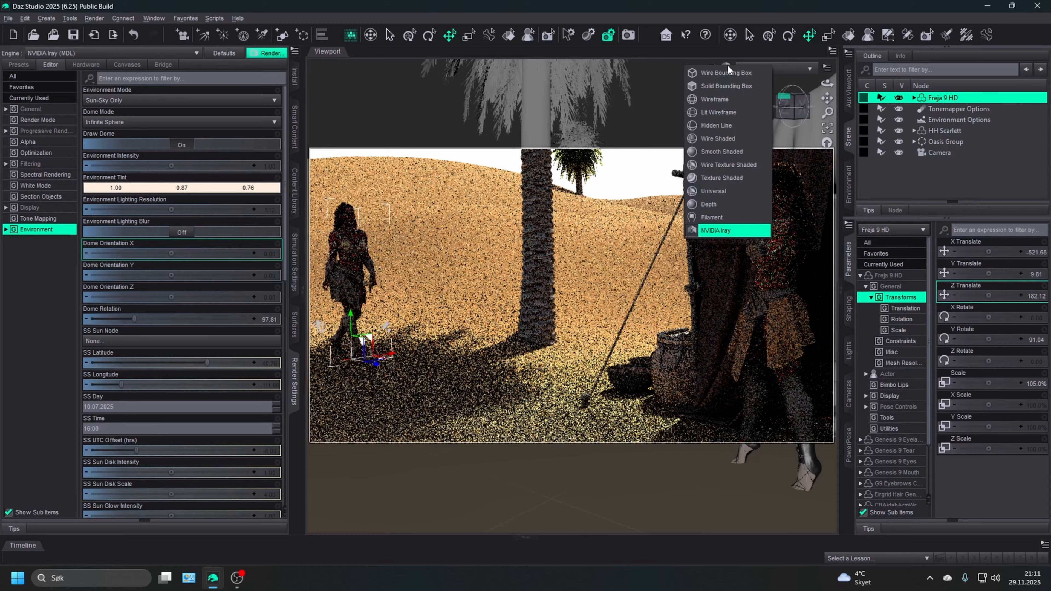
click(723, 178)
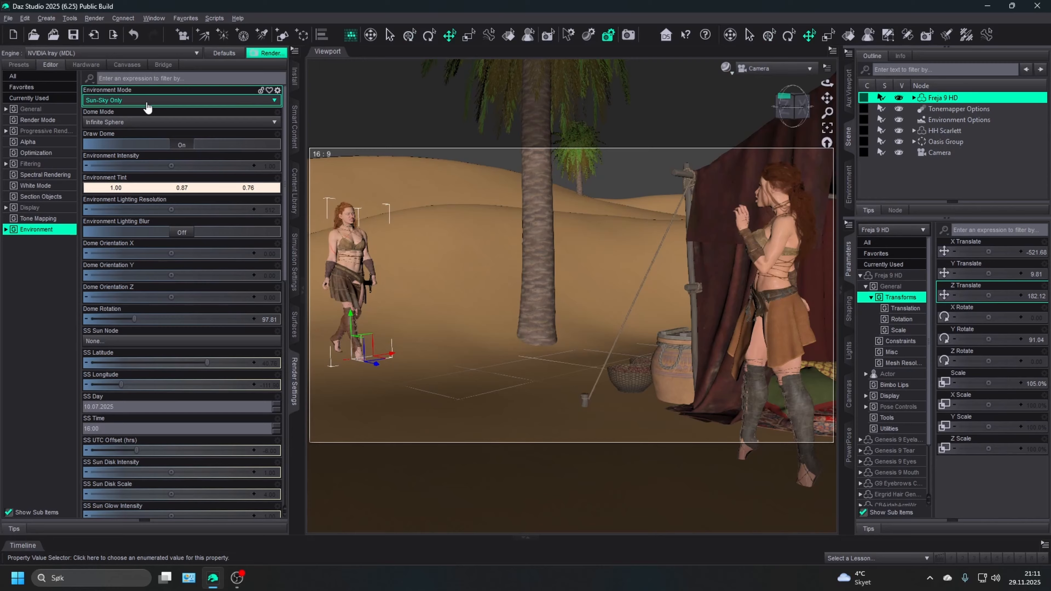
- Set the render Environment Mode to Dome Only and open the image choices for the Environment Map
click(145, 101)
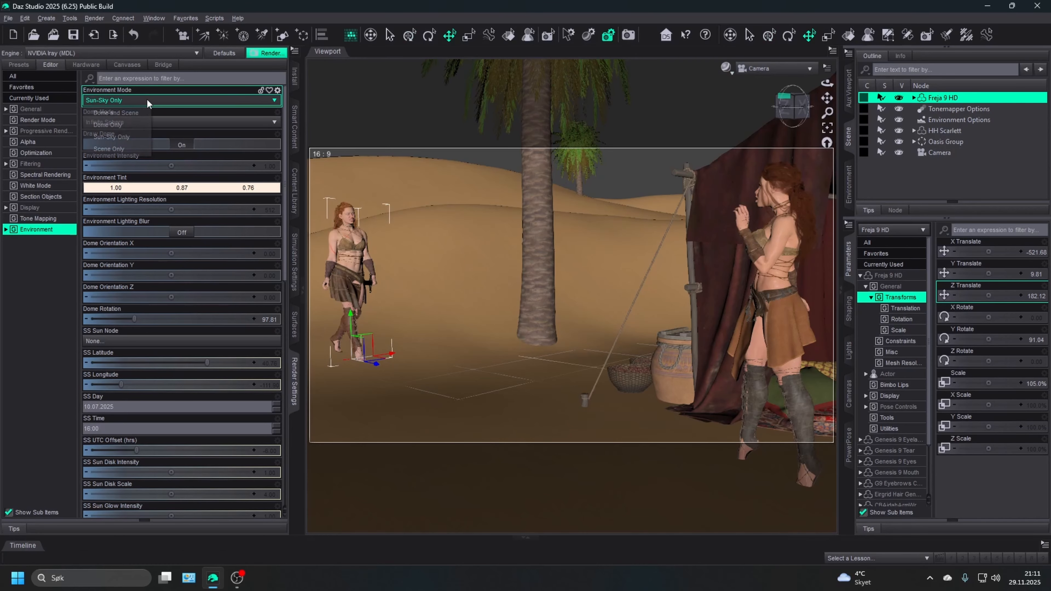
click(125, 125)
click(91, 186)
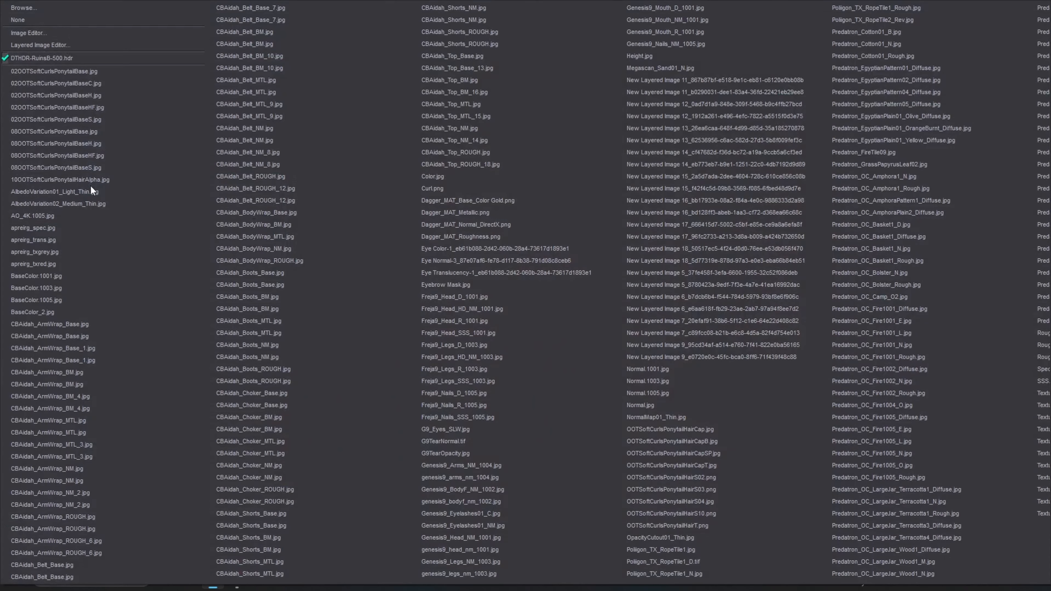
click(97, 1)
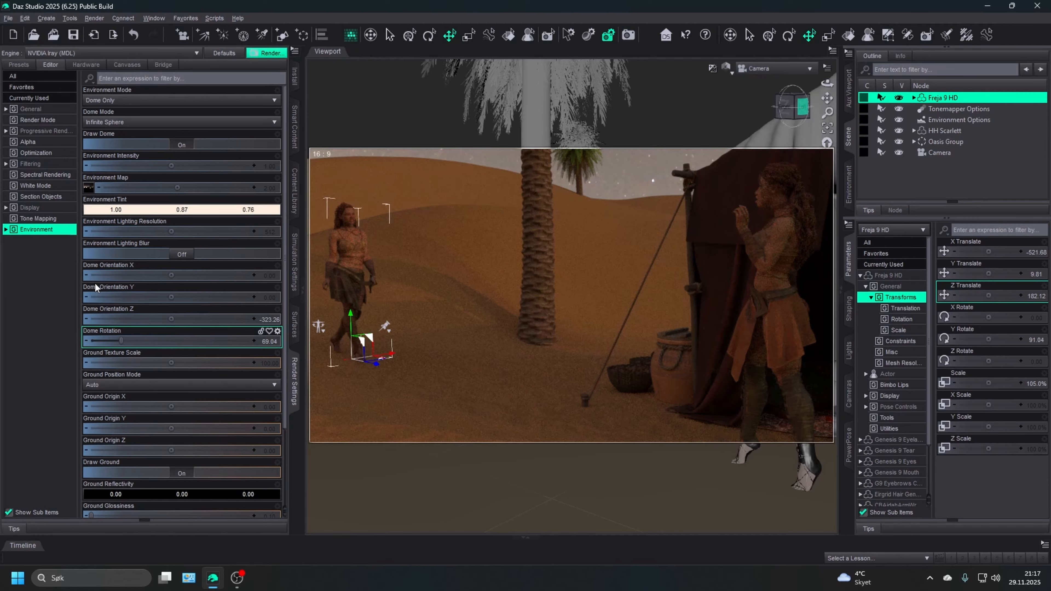
- Set the Environment Tint to dark blue at 0.11, 0.12, 0.20, and brighten it to 0.19, 0.21, 0.35
click(159, 211)
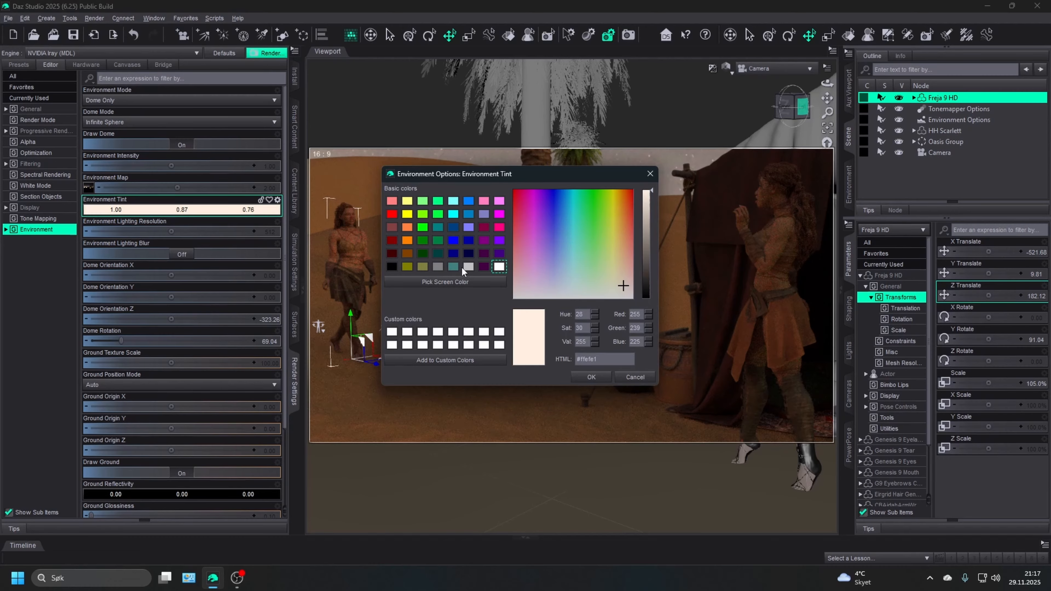
click(562, 274)
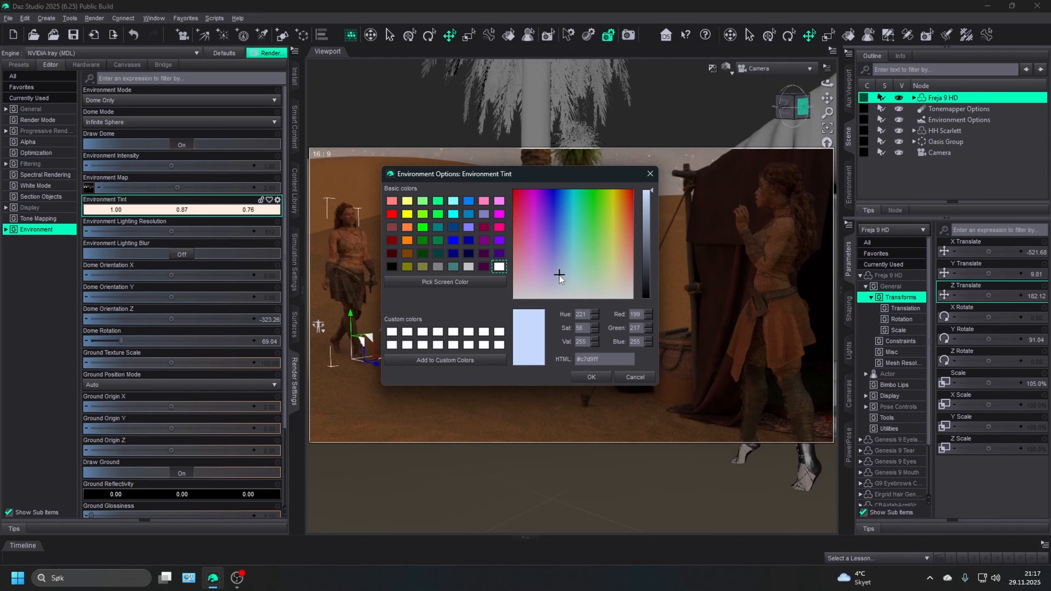
click(556, 273)
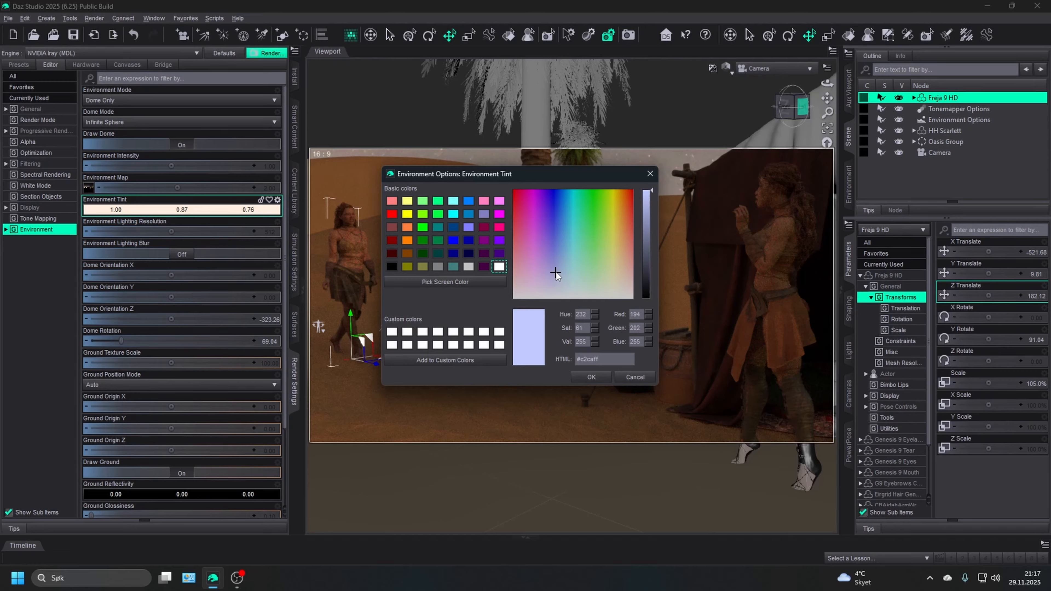
click(646, 246)
click(591, 377)
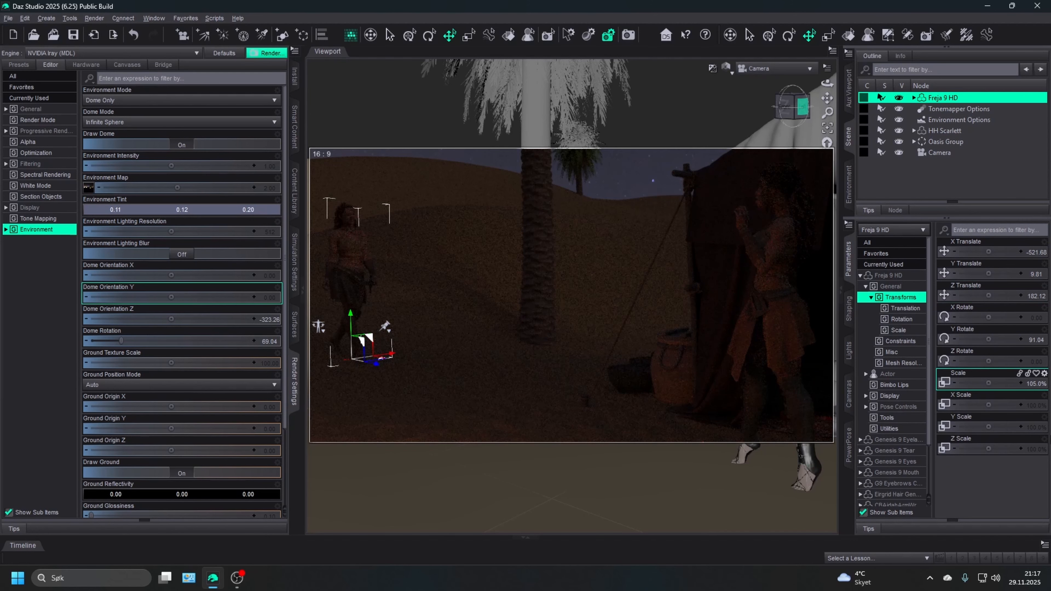
click(130, 210)
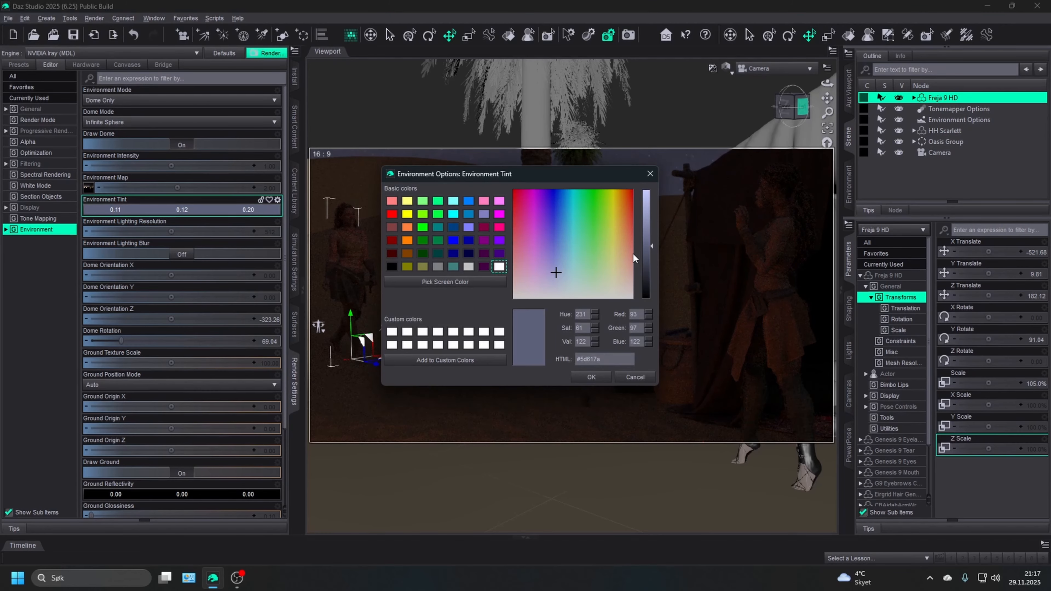
click(603, 377)
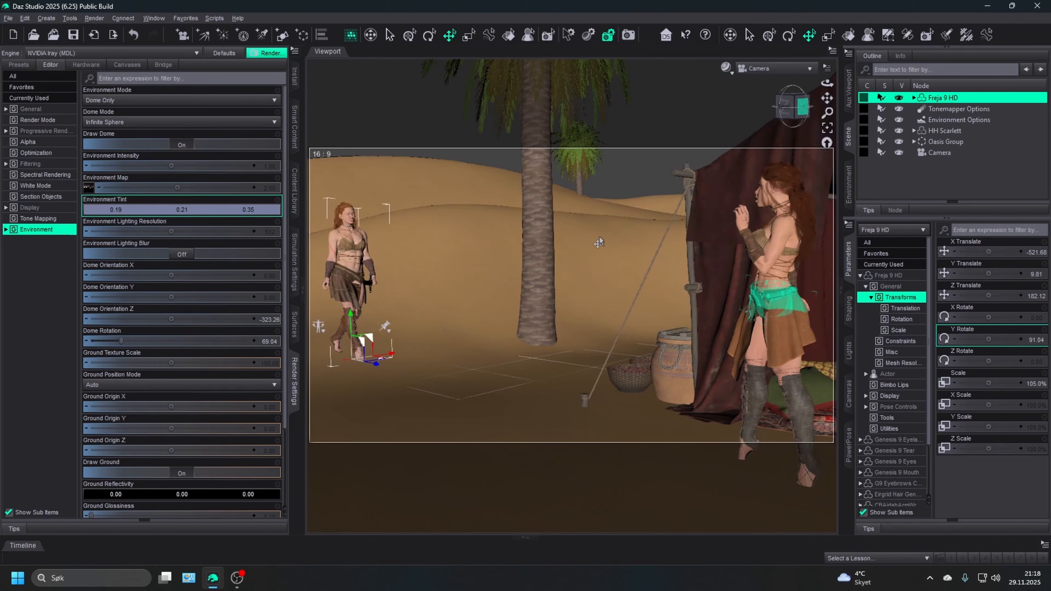
- Switch the viewport to Perspective View, look over the tent and campfire, and frame the Freja 9 HD figure from the side
click(761, 69)
click(749, 75)
click(783, 111)
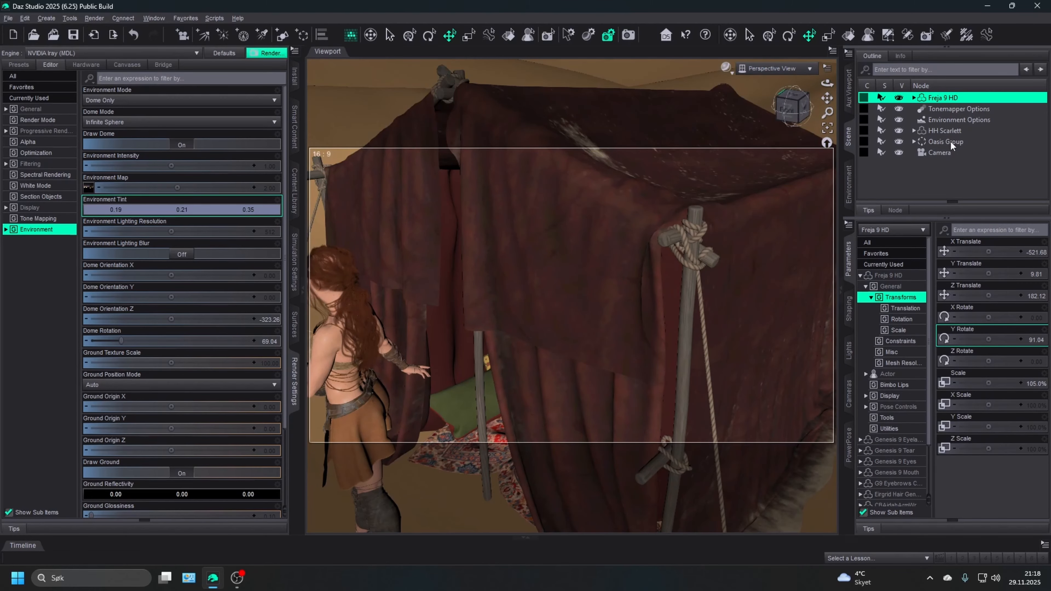
click(379, 39)
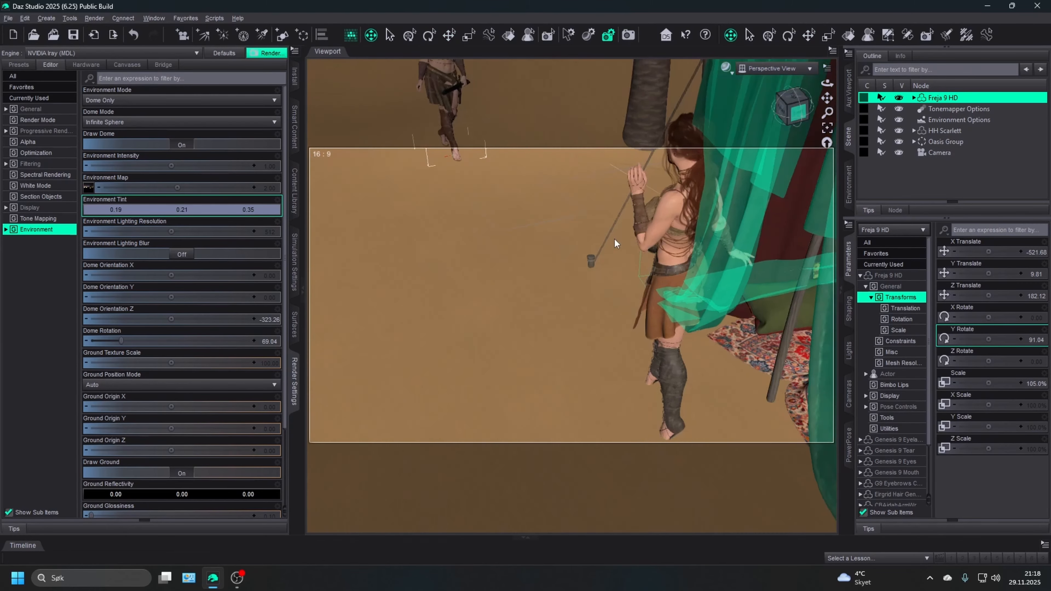
middle_drag(614, 239, 614, 239)
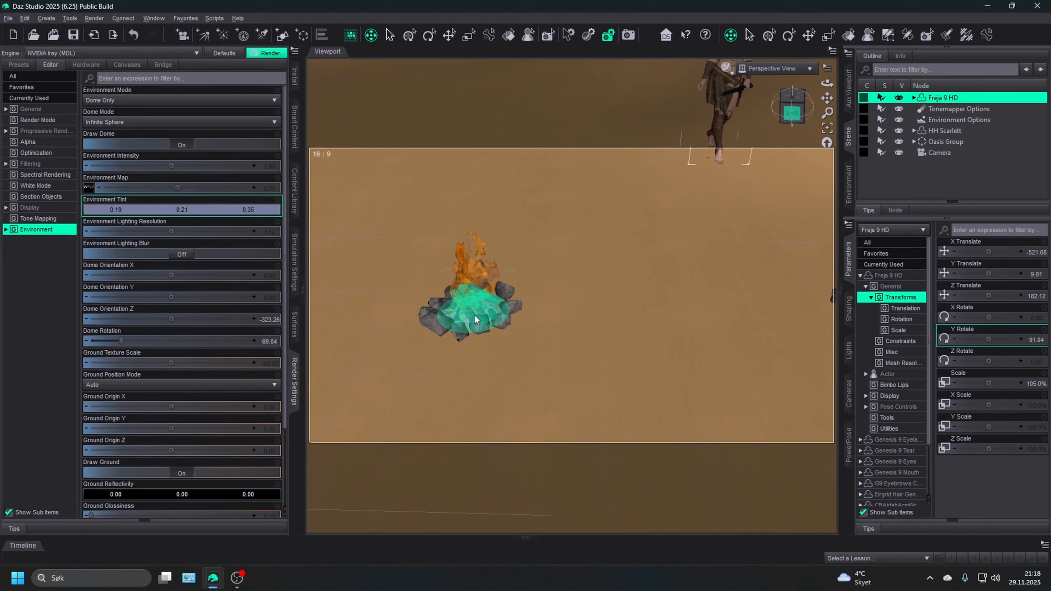
click(821, 124)
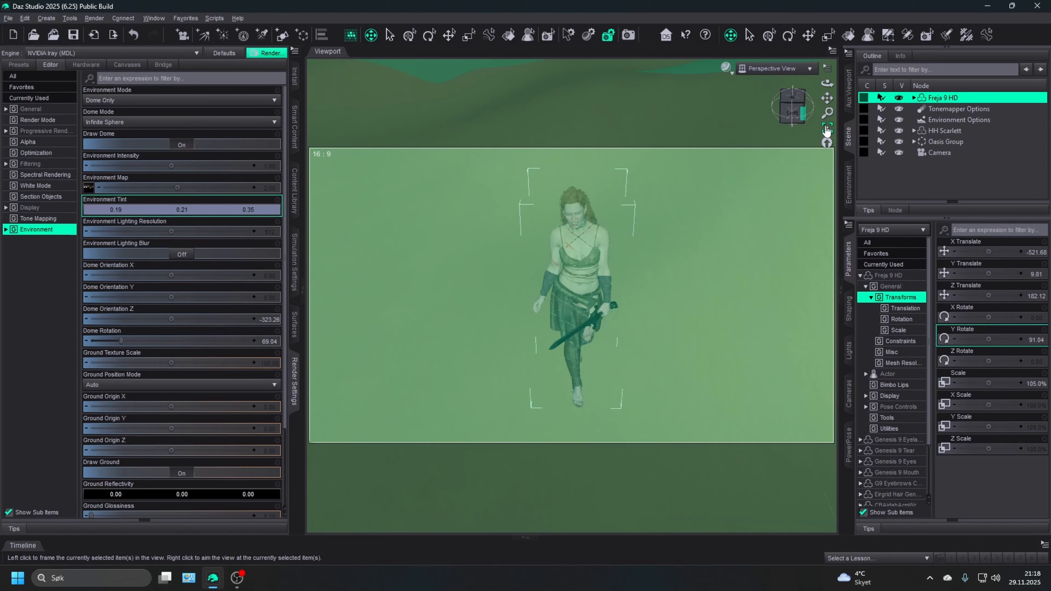
drag(791, 110, 767, 108)
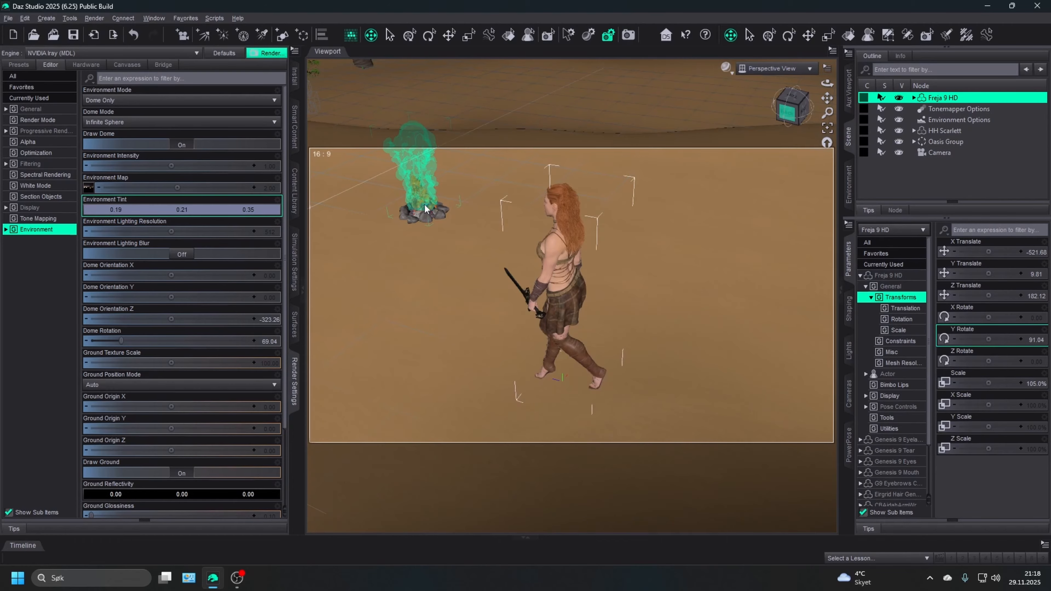
- Frame the Campfire from above and create a point light there with the option Apply Active Viewport Transforms
click(425, 205)
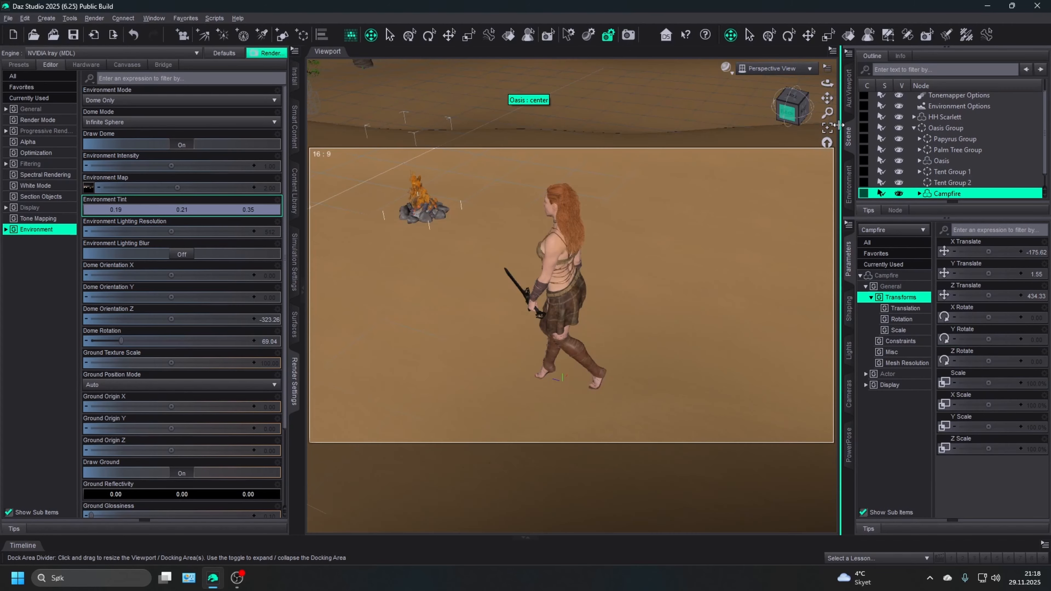
click(827, 128)
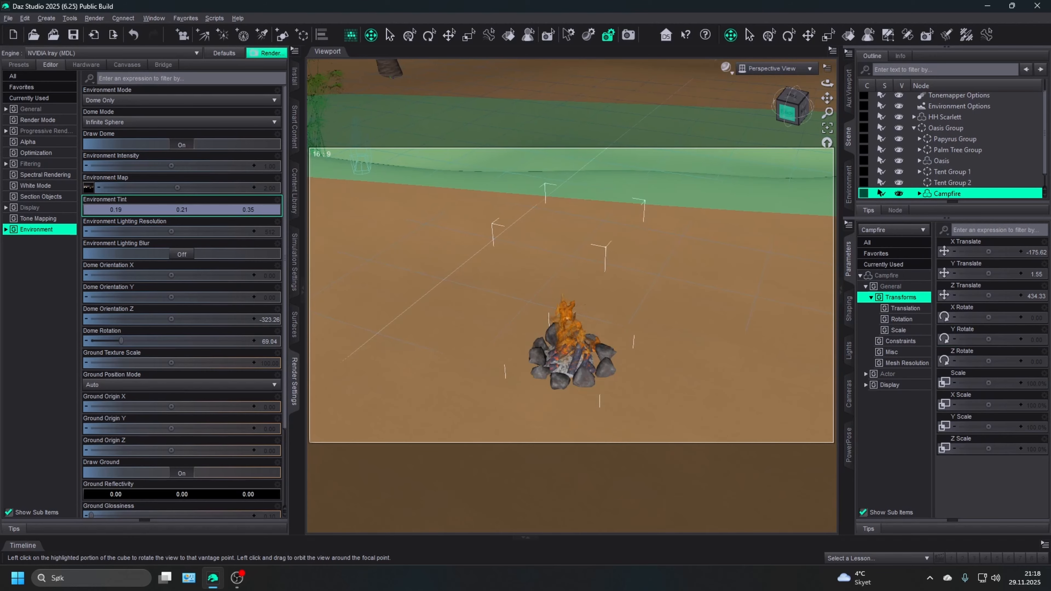
click(787, 111)
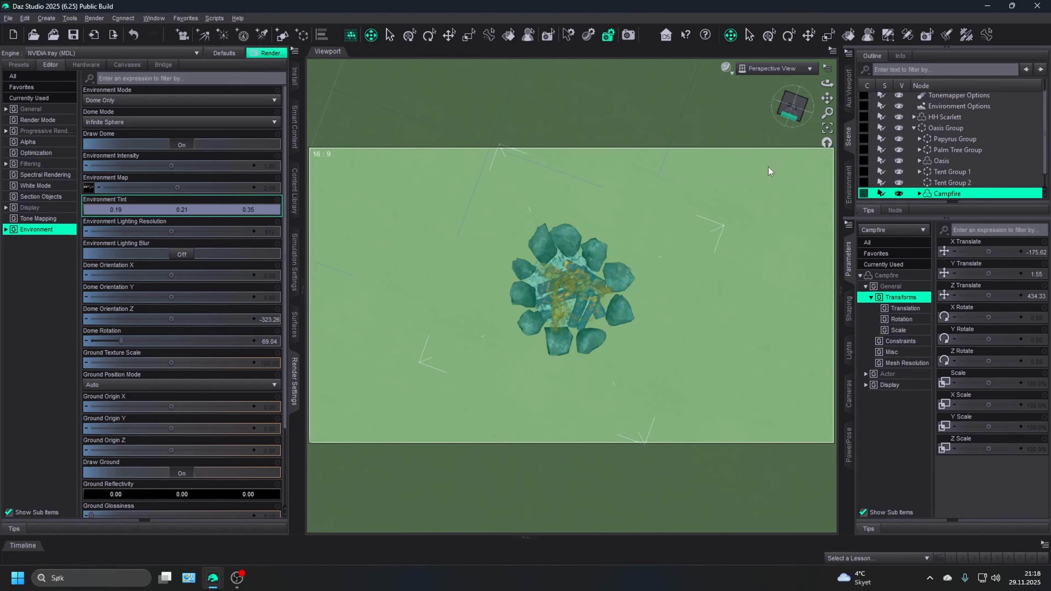
scroll(766, 164, up, 5)
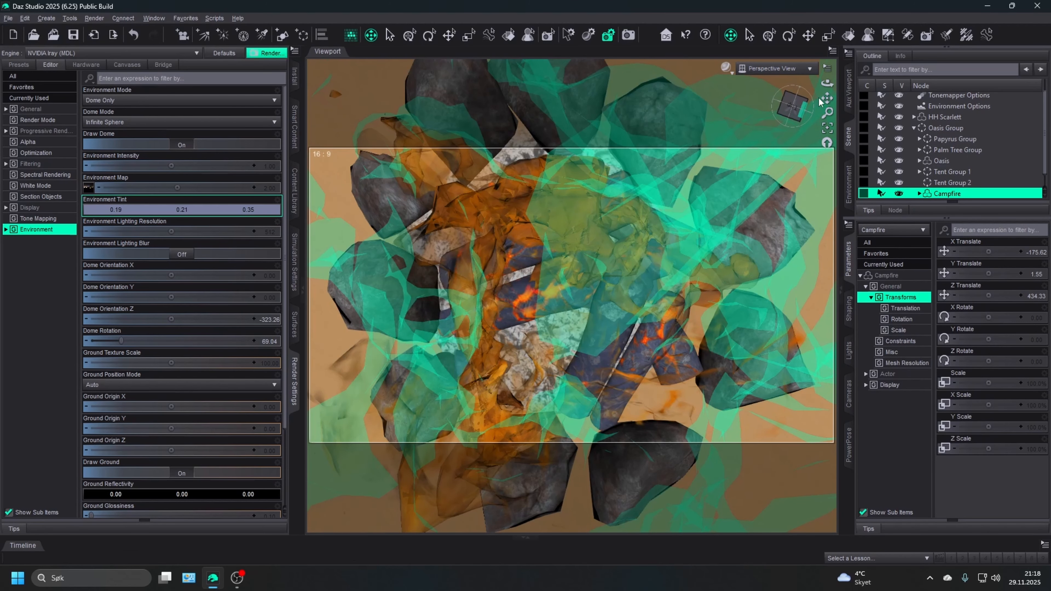
drag(827, 98, 801, 109)
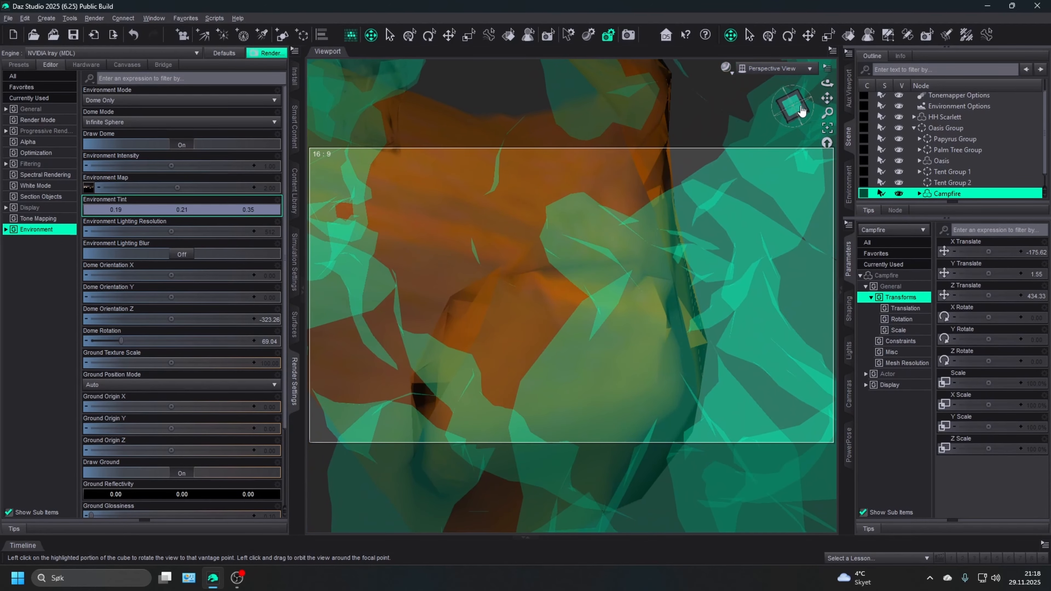
click(801, 109)
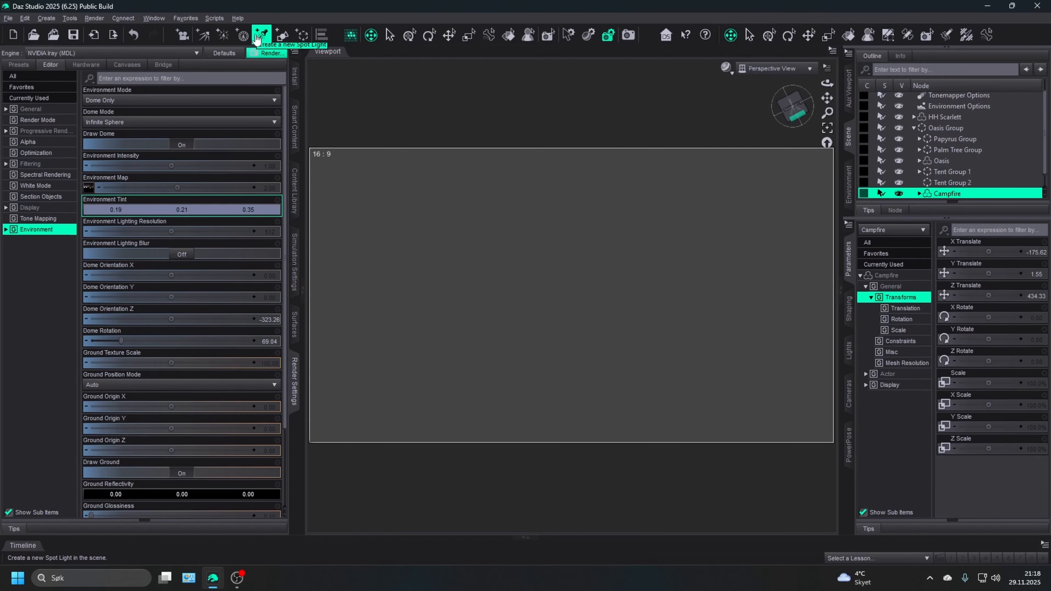
click(225, 37)
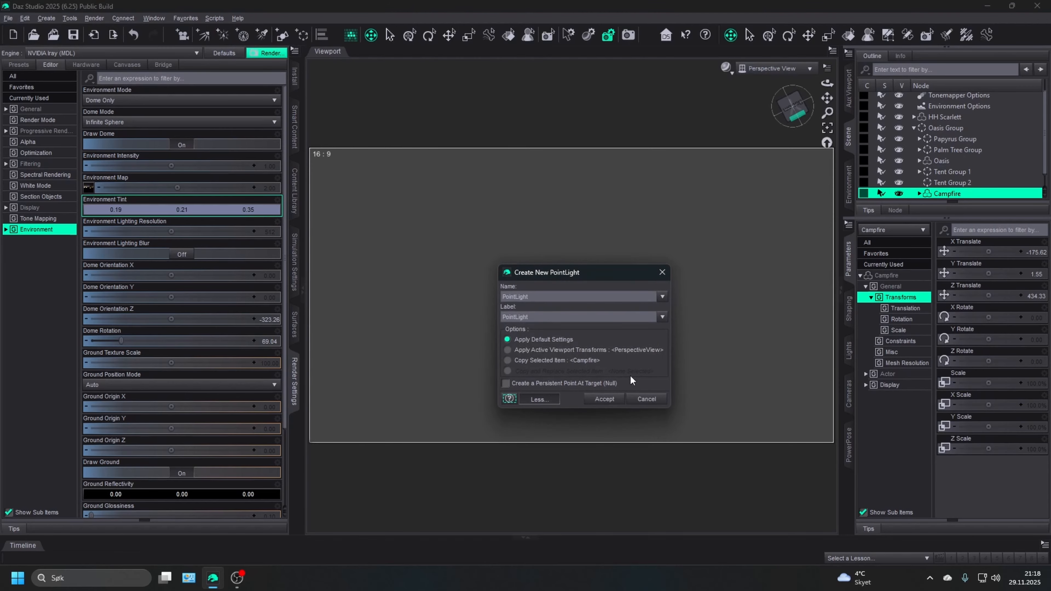
click(617, 350)
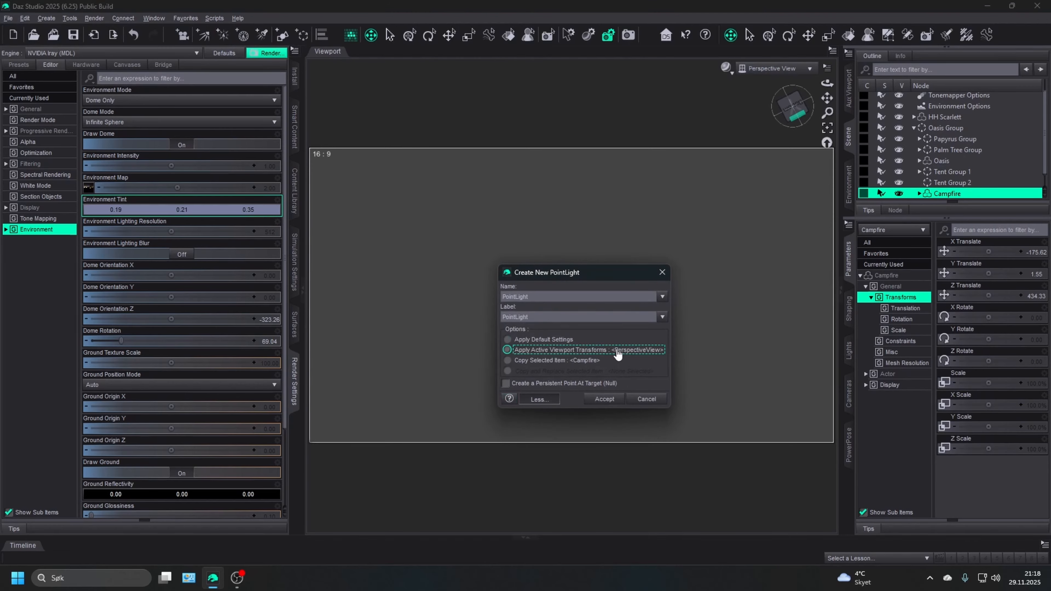
click(610, 401)
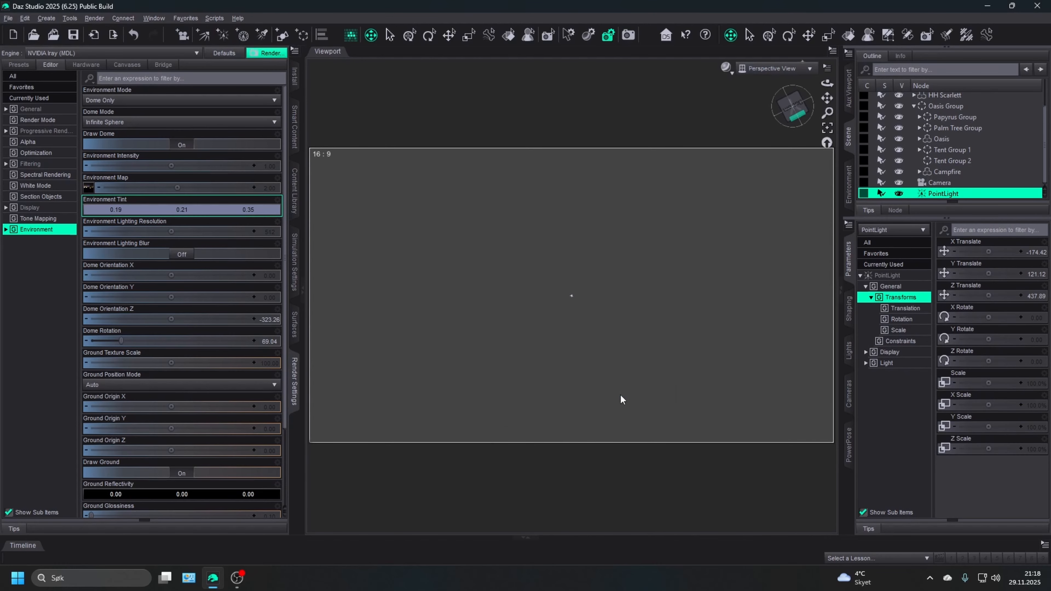
- Frame the PointLight and check its position over the campfire from ground level and from above
click(794, 108)
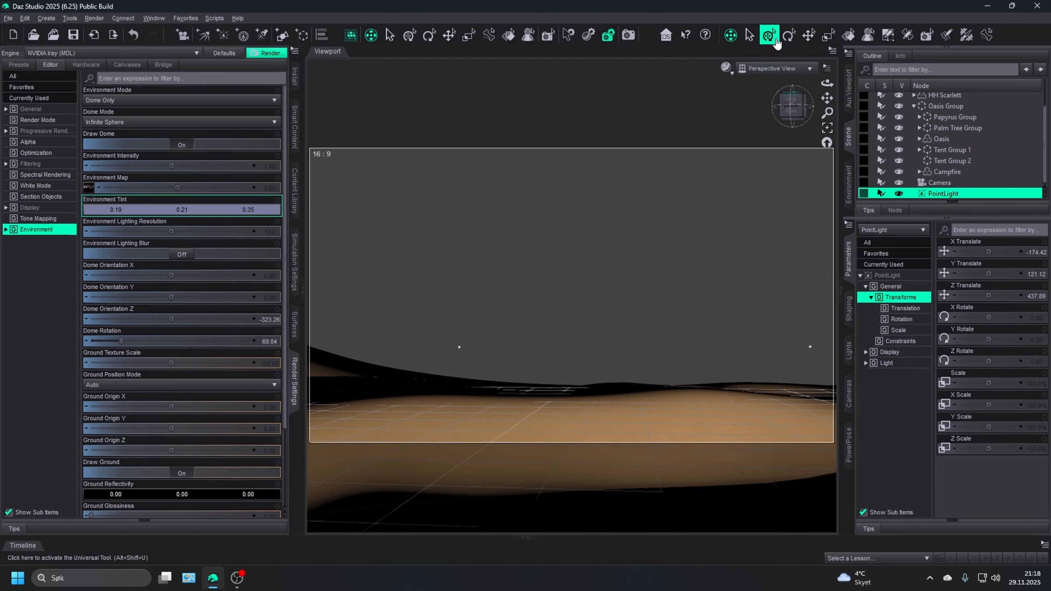
click(773, 68)
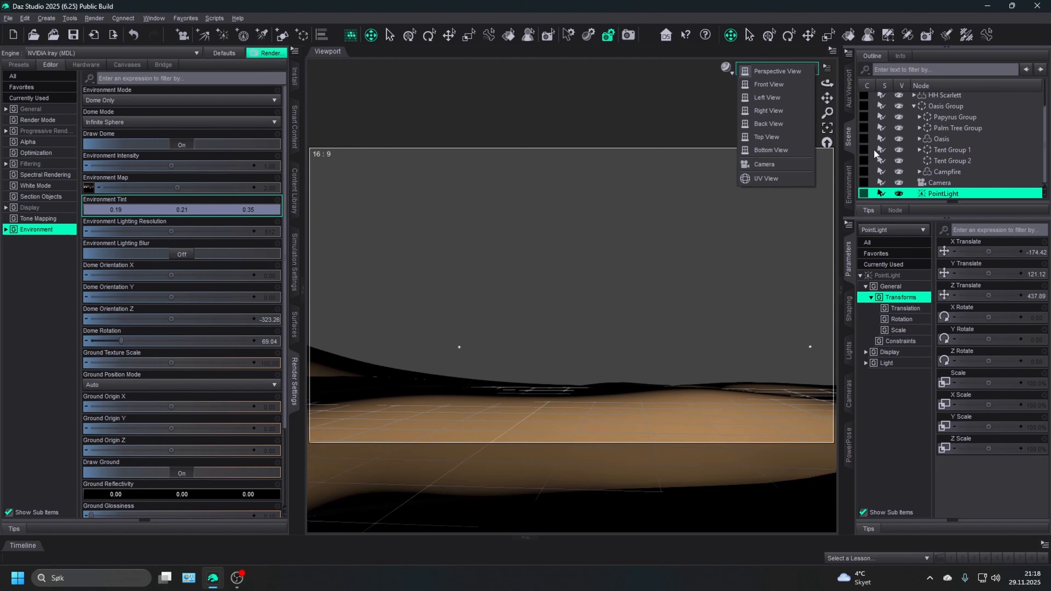
click(827, 129)
click(827, 129)
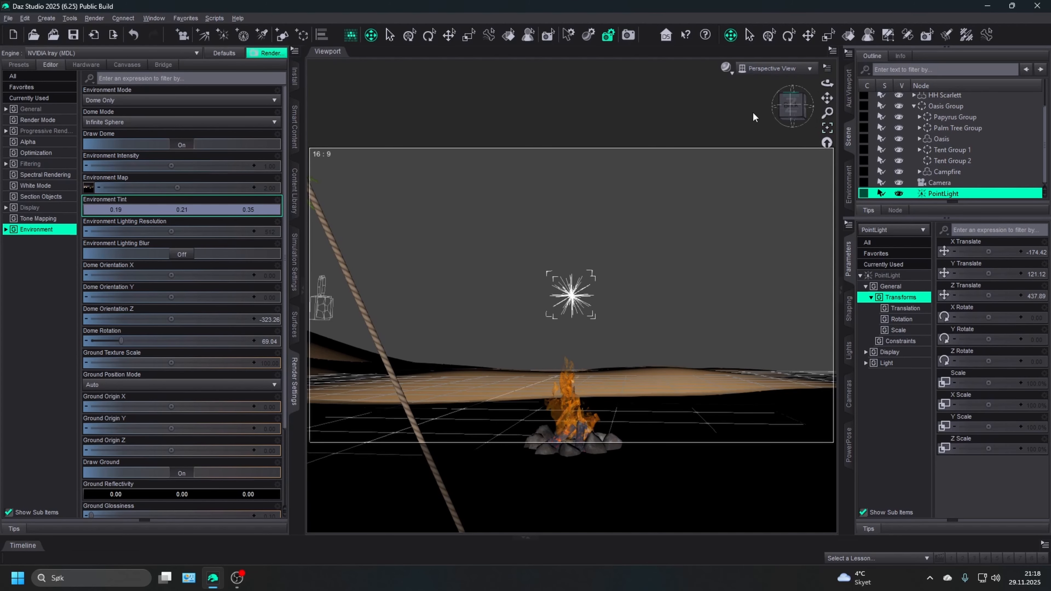
mouse_move(796, 109)
mouse_down()
mouse_move(778, 116)
mouse_move(748, 166)
mouse_move(703, 114)
mouse_move(781, 117)
mouse_up()
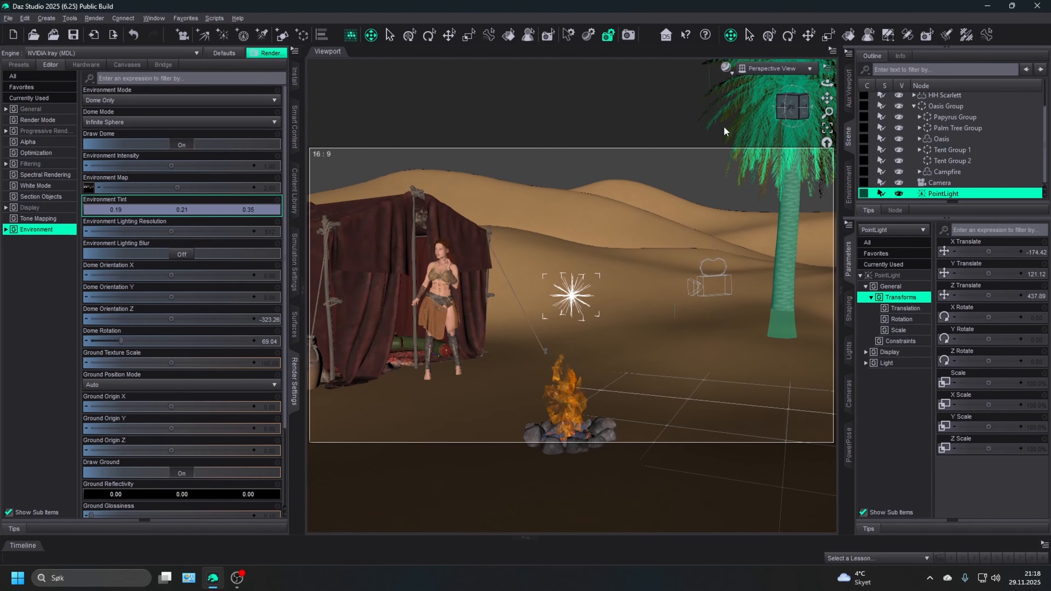
click(778, 107)
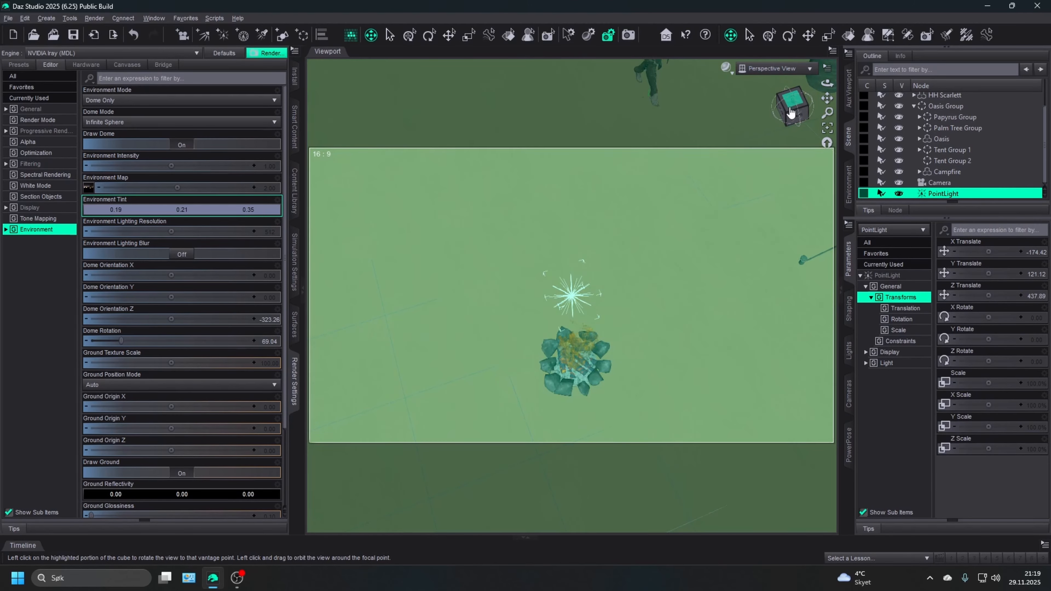
drag(779, 109, 780, 107)
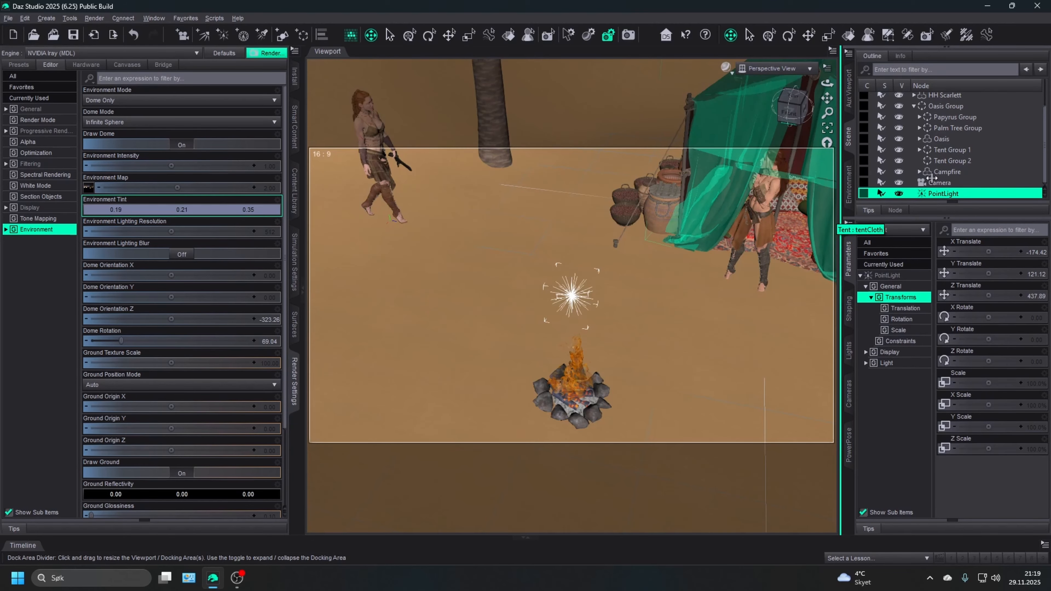
- Group the Campfire and PointLight together in a new group and name it campfire
click(939, 173)
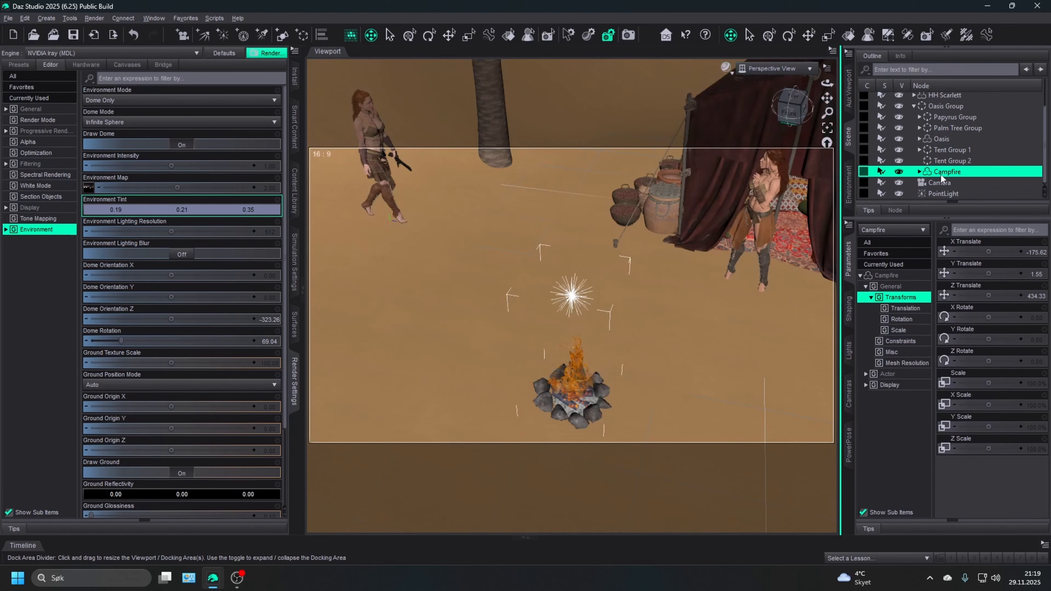
ctrl+click(944, 194)
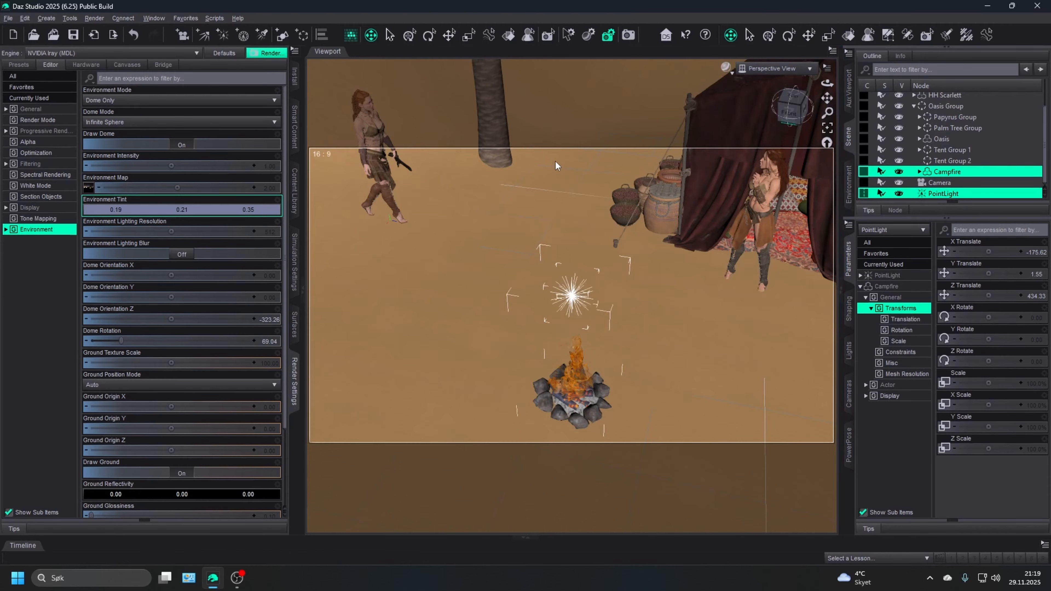
click(43, 21)
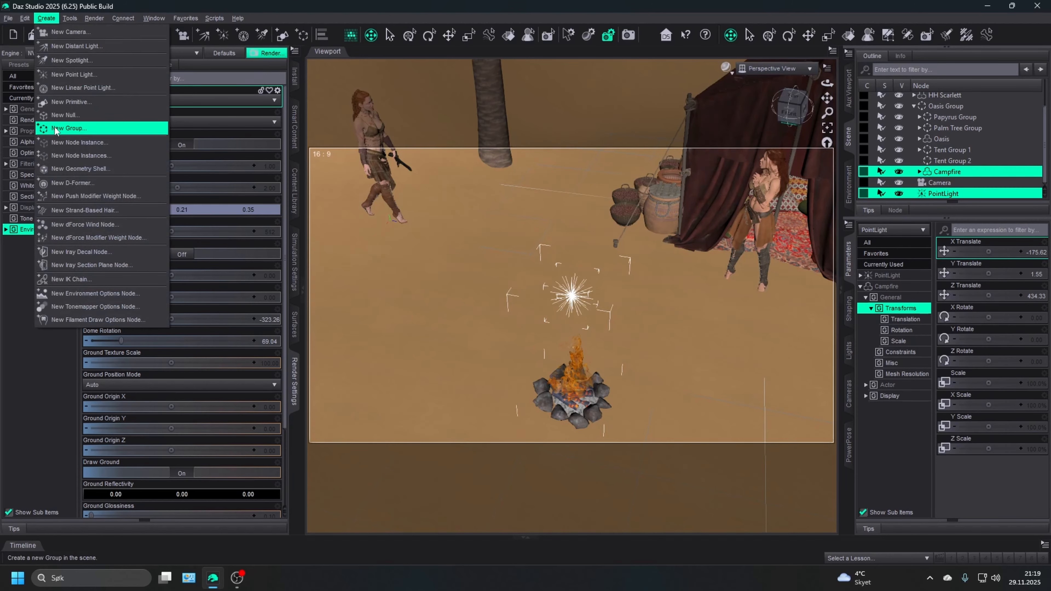
click(66, 128)
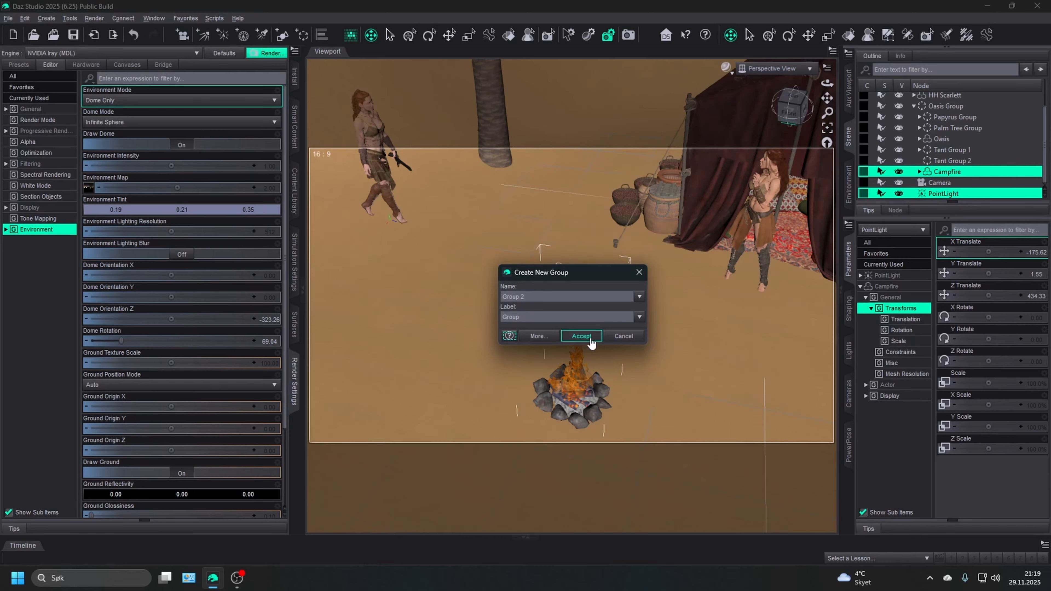
click(581, 336)
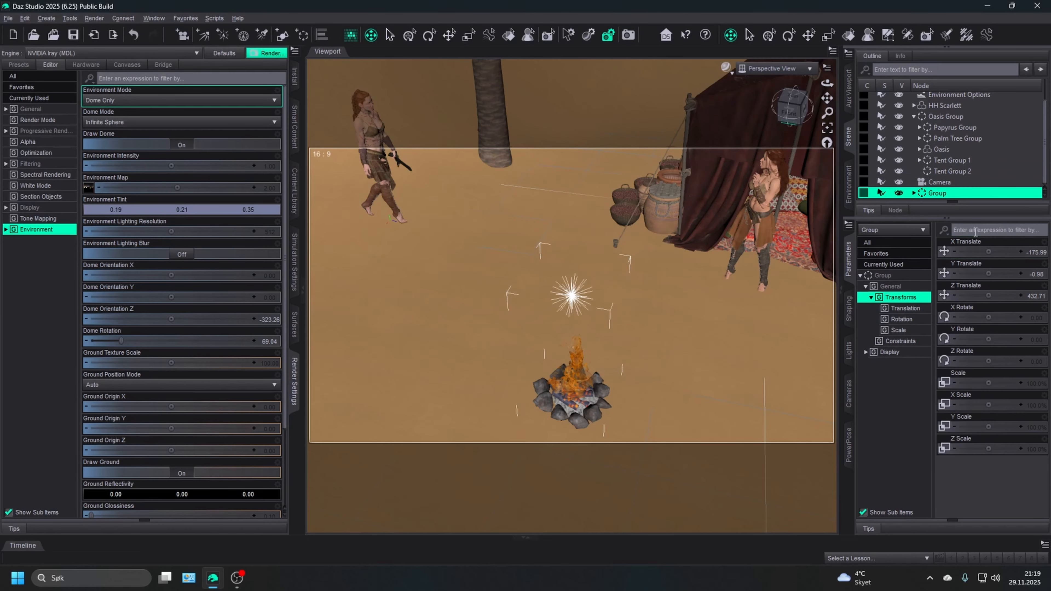
double_click(936, 192)
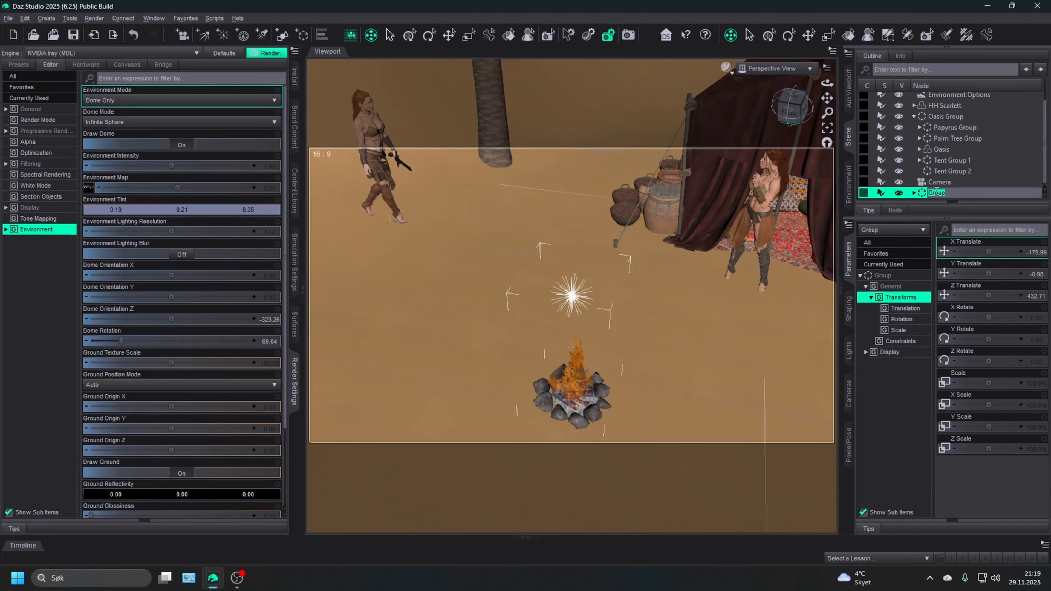
text(campfire)
- Move the campfire group along the ground with the Translate tool to about X -160, Z 361
click(947, 171)
click(944, 195)
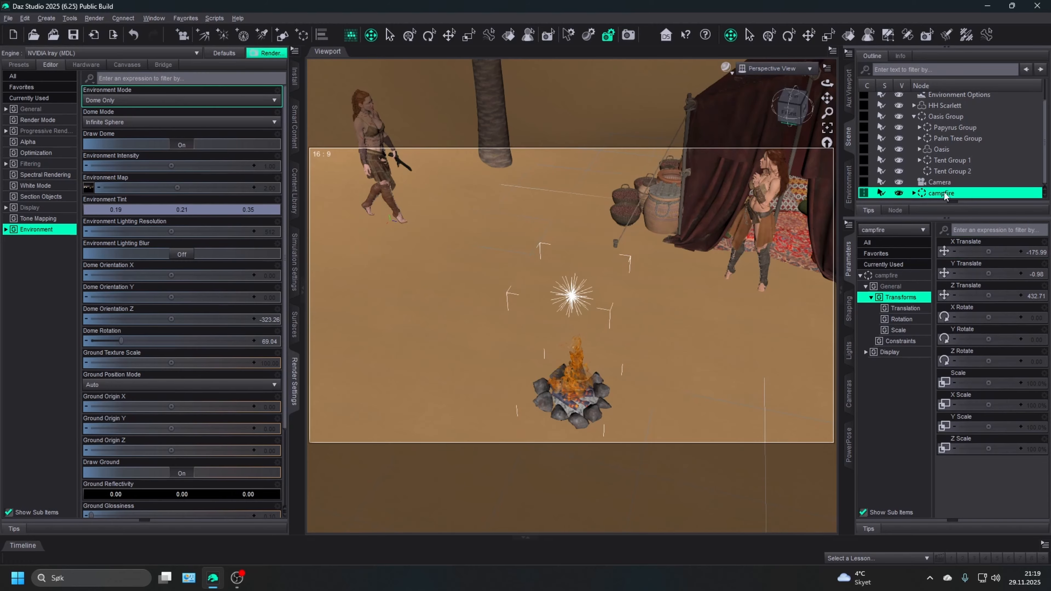
click(449, 34)
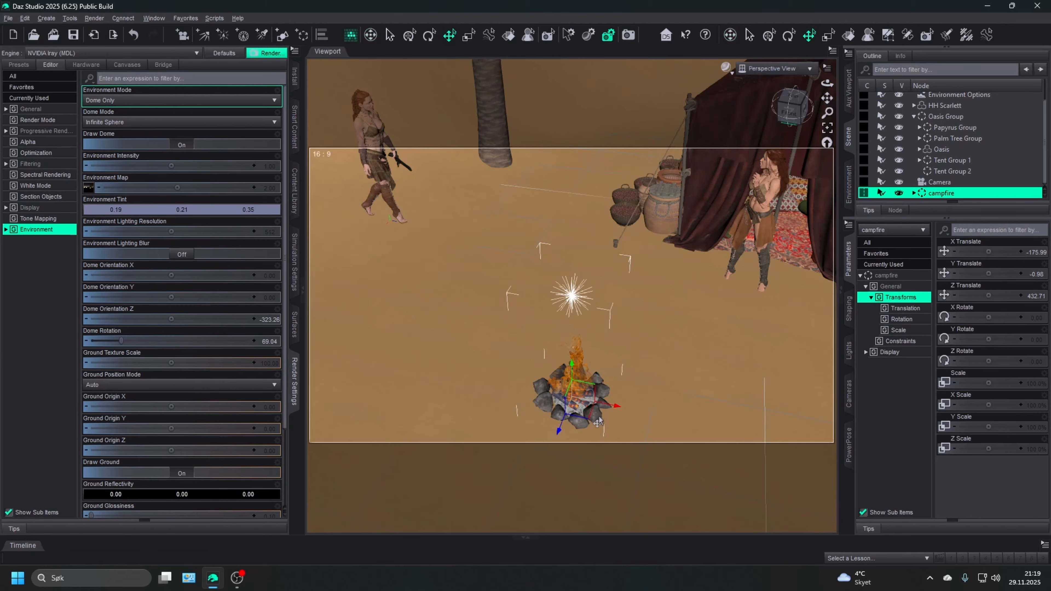
drag(789, 113, 763, 108)
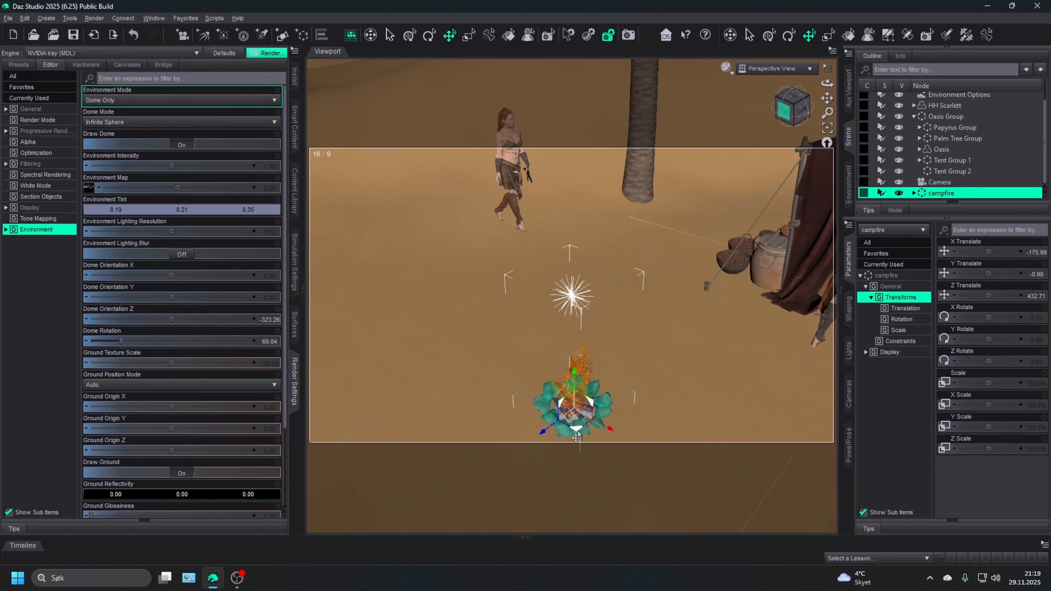
drag(577, 435, 638, 401)
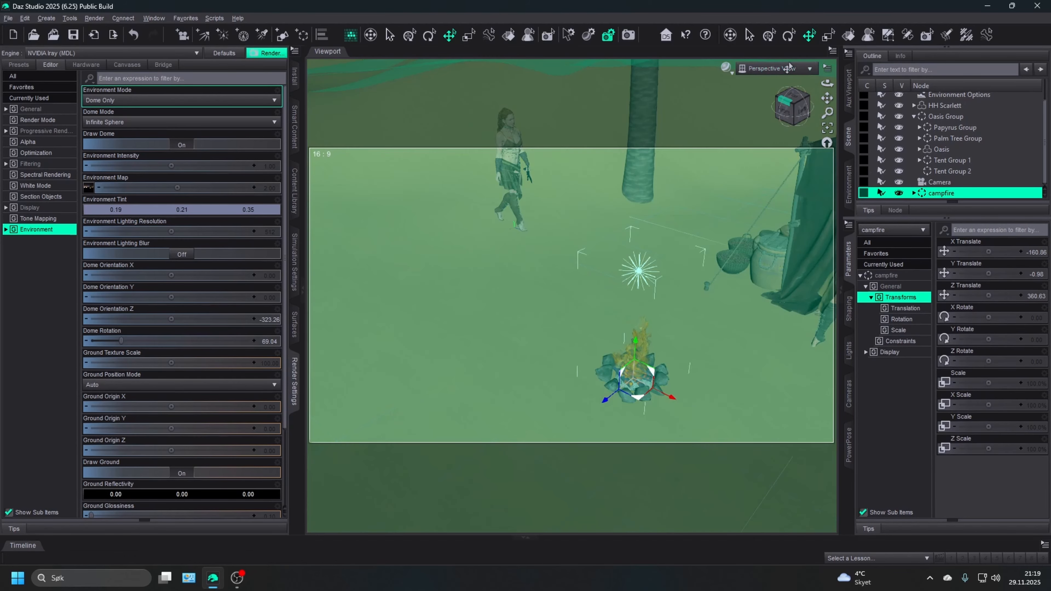
- Judging through the Camera view, set the campfire group's X Translate to -177.38 and Z Translate to 418.40
click(786, 68)
click(763, 166)
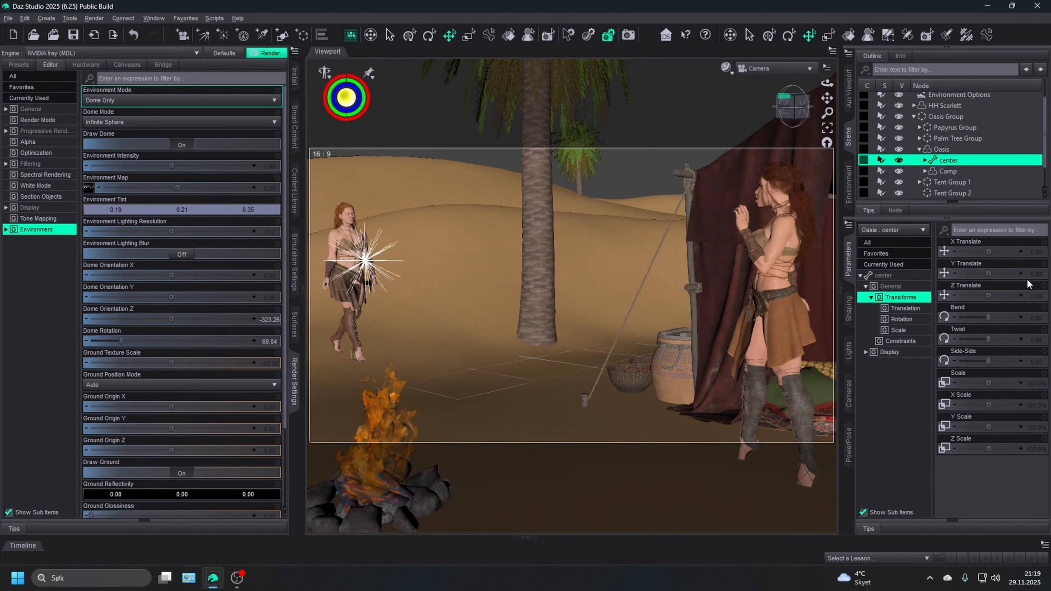
drag(988, 251, 964, 251)
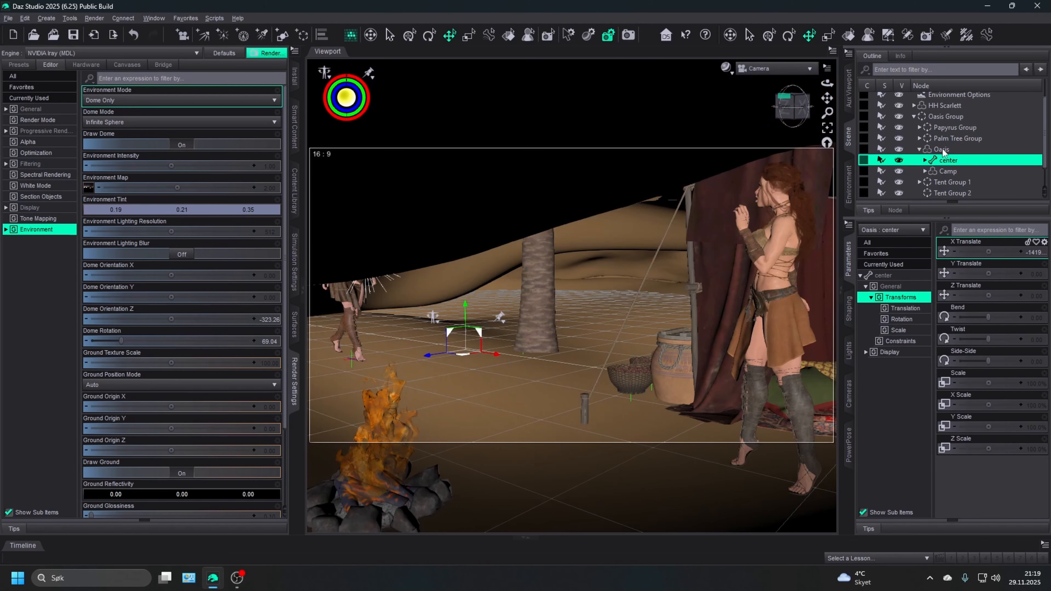
click(134, 35)
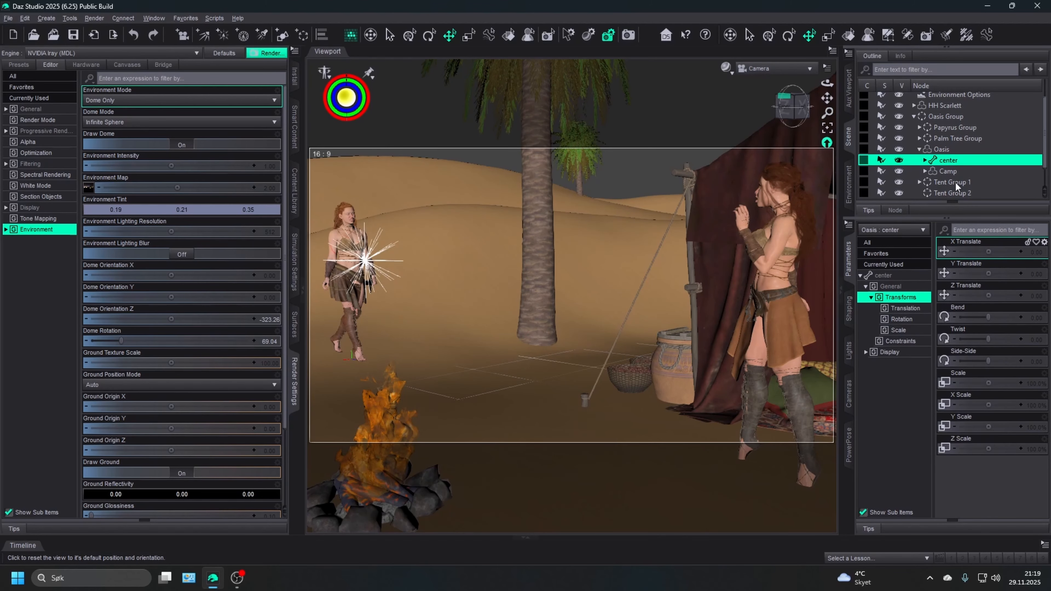
scroll(954, 175, down, 1)
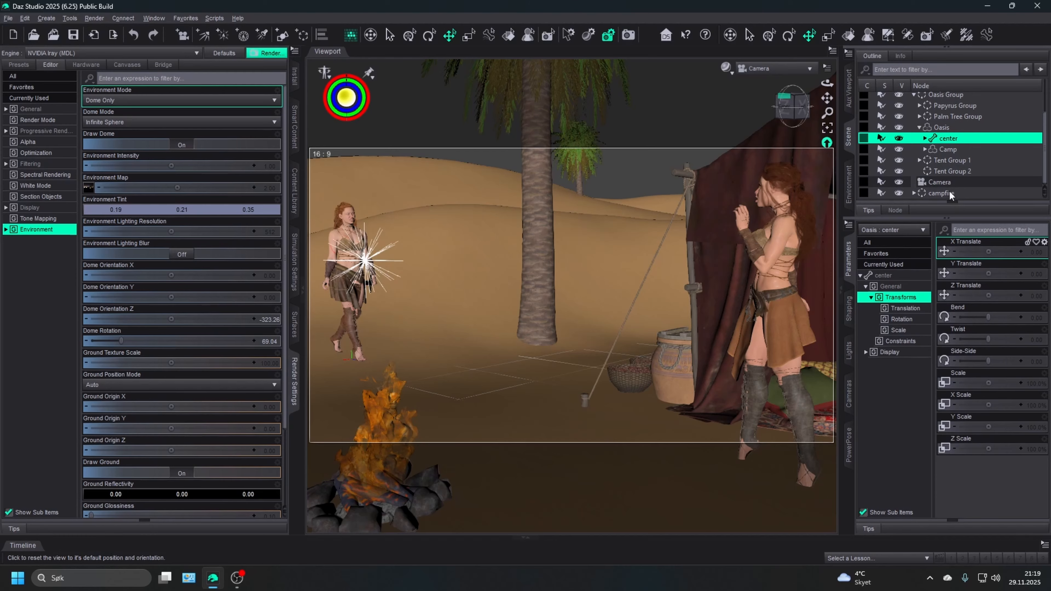
click(949, 192)
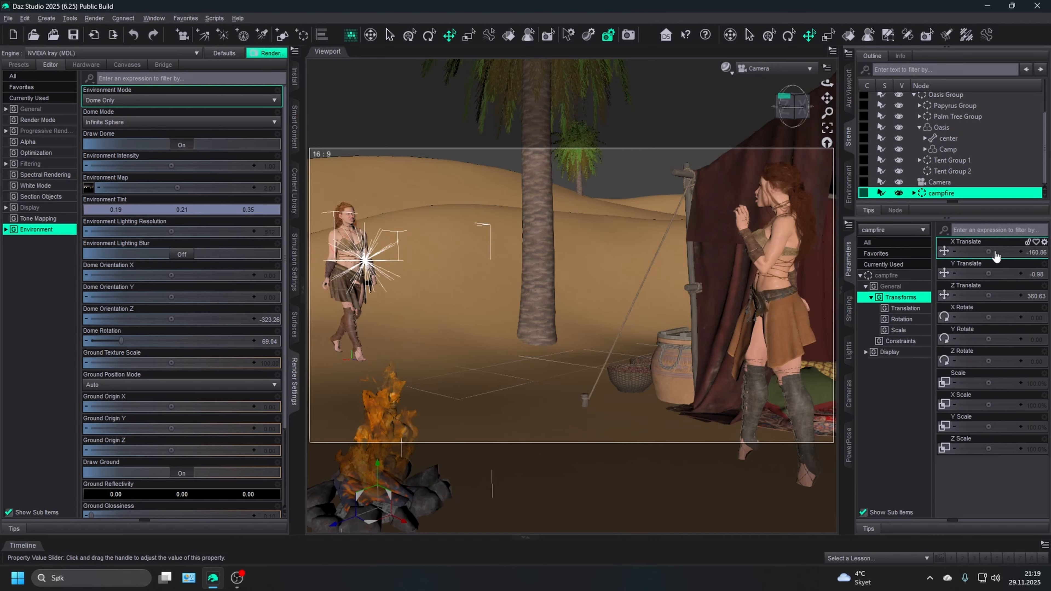
drag(995, 256, 981, 256)
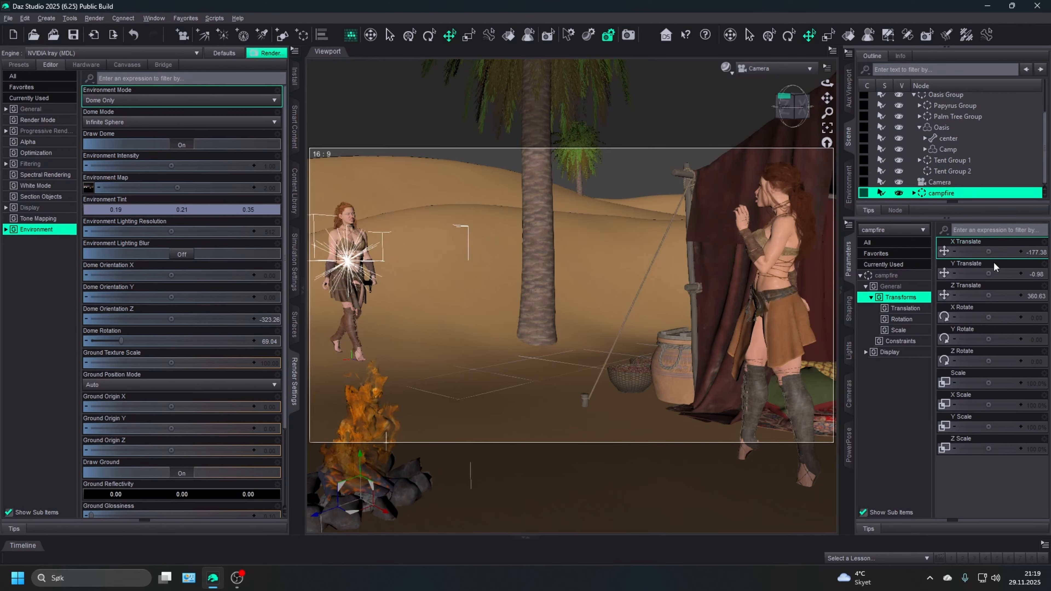
mouse_move(988, 295)
mouse_down()
mouse_move(977, 295)
mouse_move(1001, 295)
mouse_up()
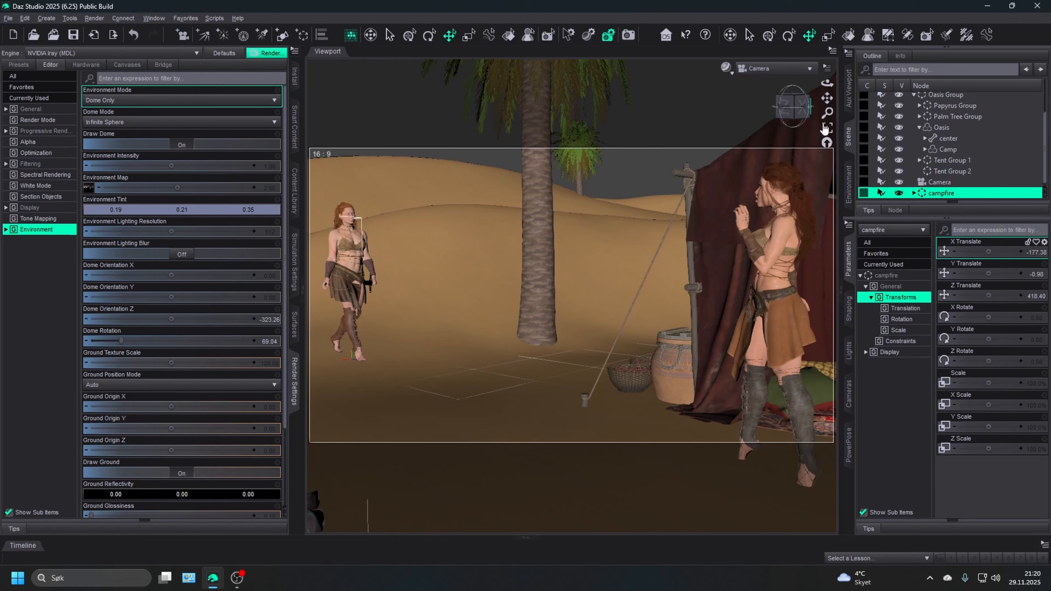
- Return the viewport to Perspective View and select the PointLight inside the campfire group
click(776, 69)
click(773, 78)
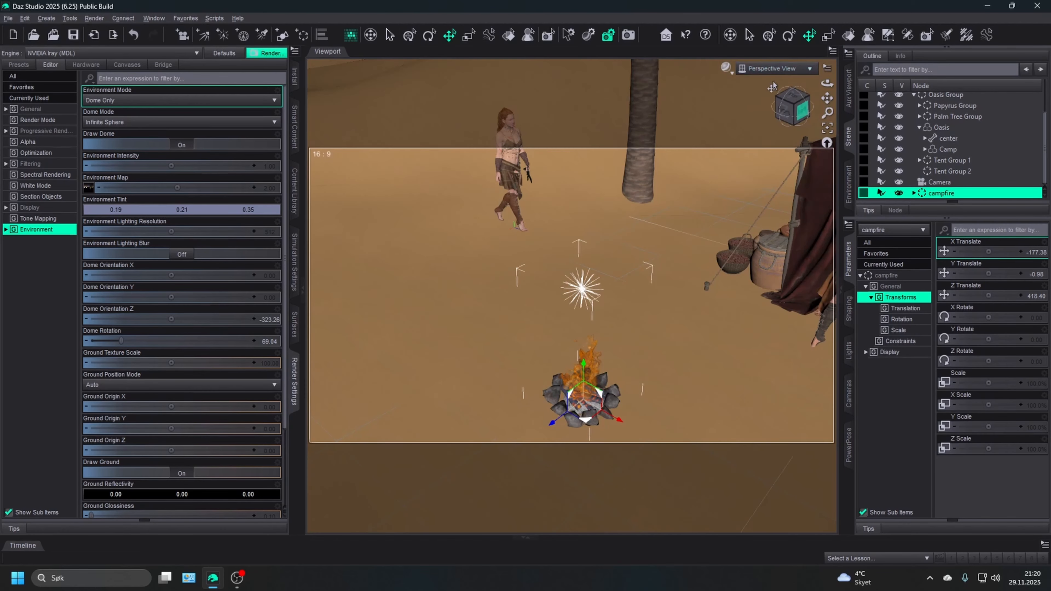
click(573, 289)
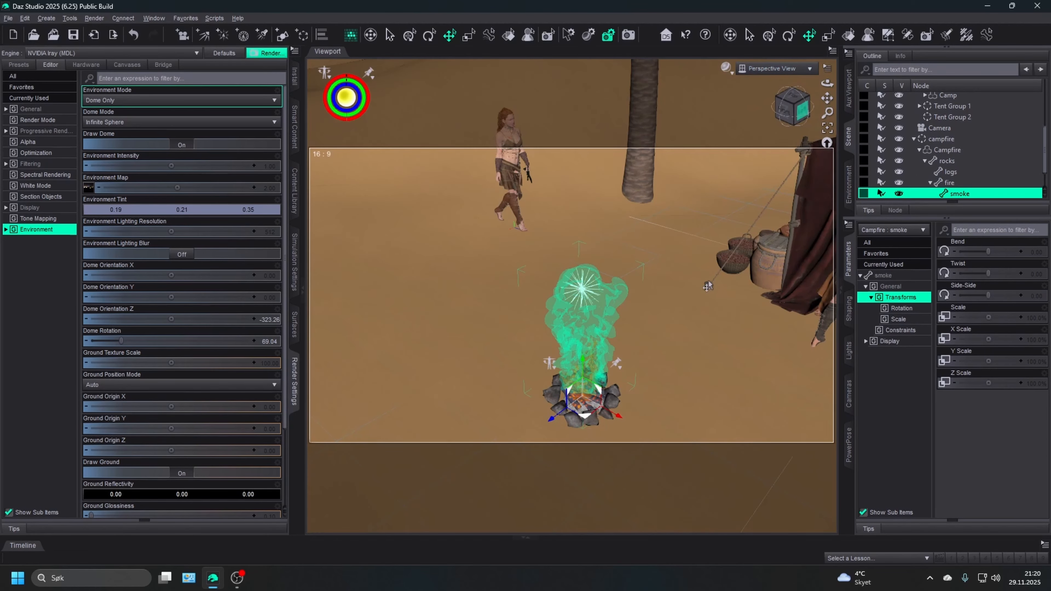
scroll(964, 186, down, 1)
click(958, 193)
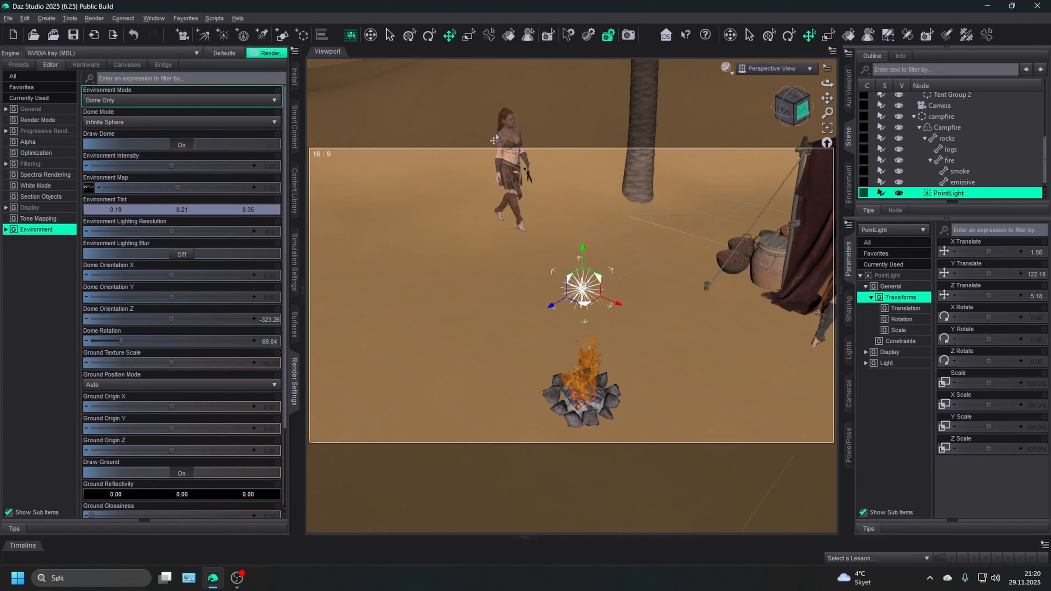
- Set the PointLight's color to a saturated orange, RGB 223, 101, 2
click(886, 363)
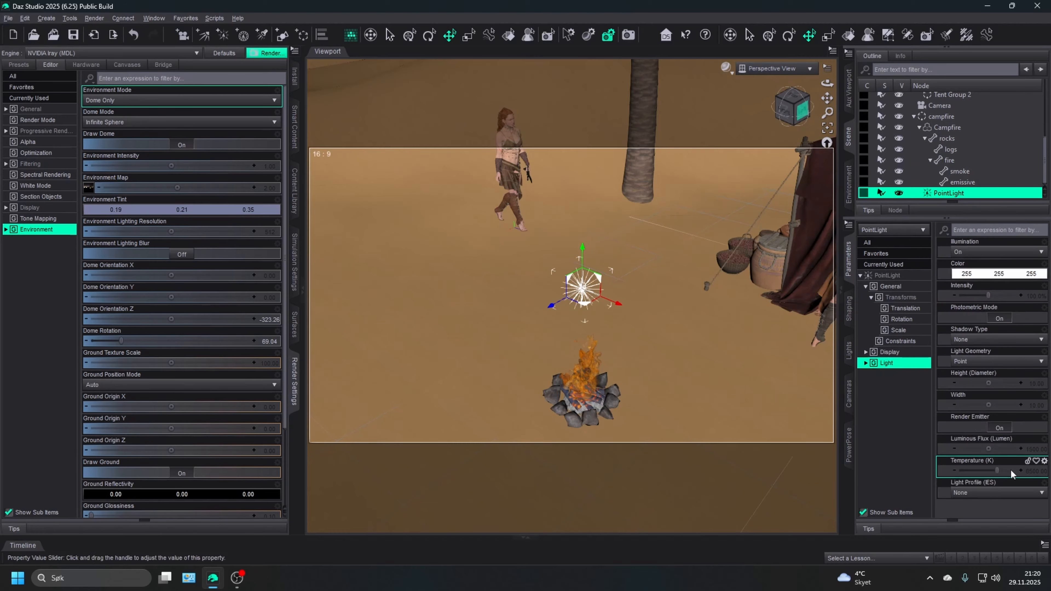
click(1036, 461)
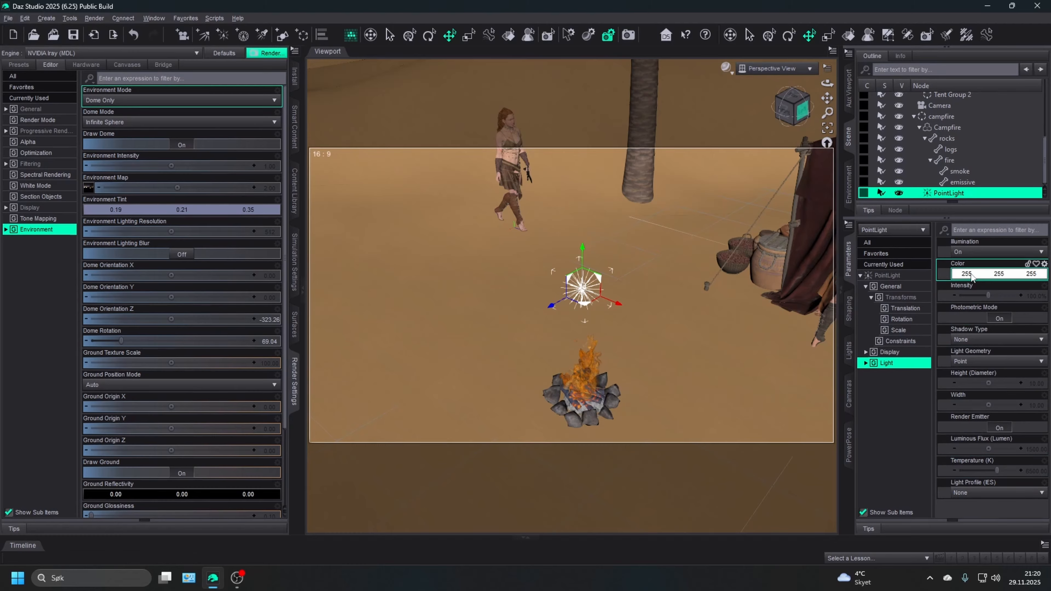
click(959, 275)
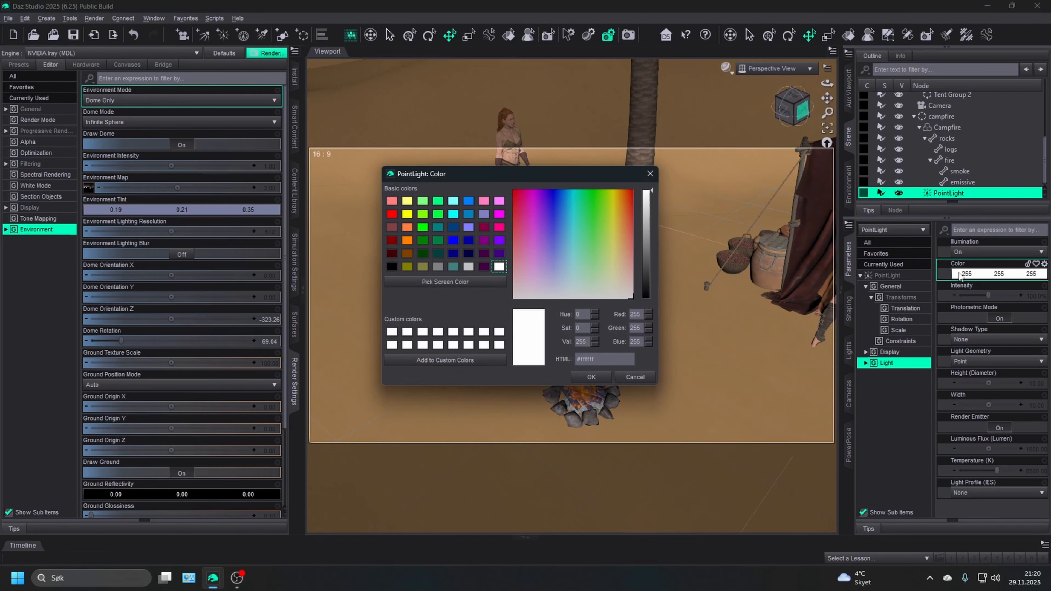
click(626, 270)
click(621, 197)
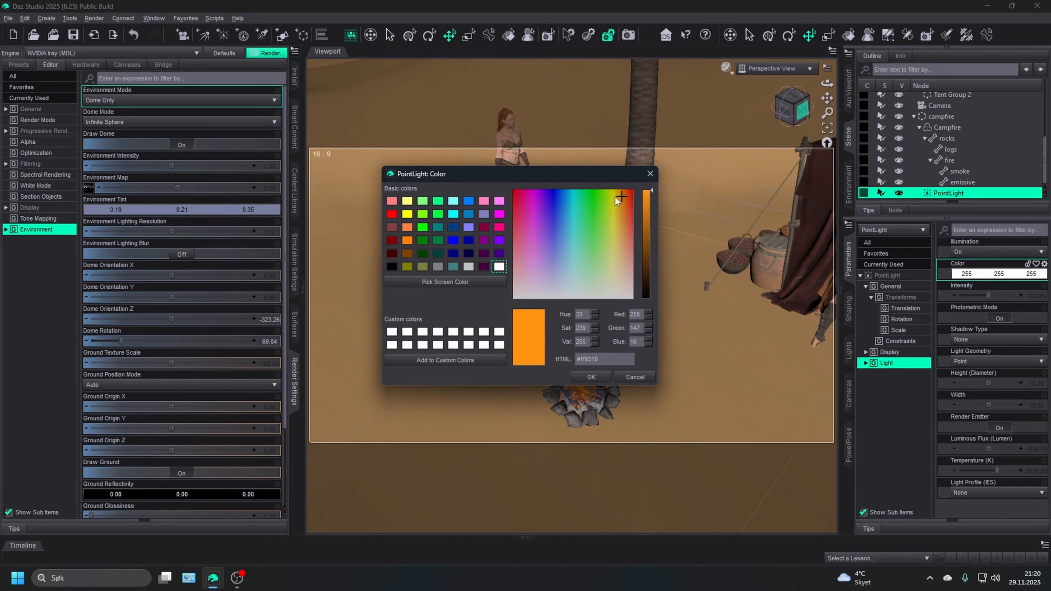
drag(616, 198, 622, 178)
click(646, 203)
click(625, 190)
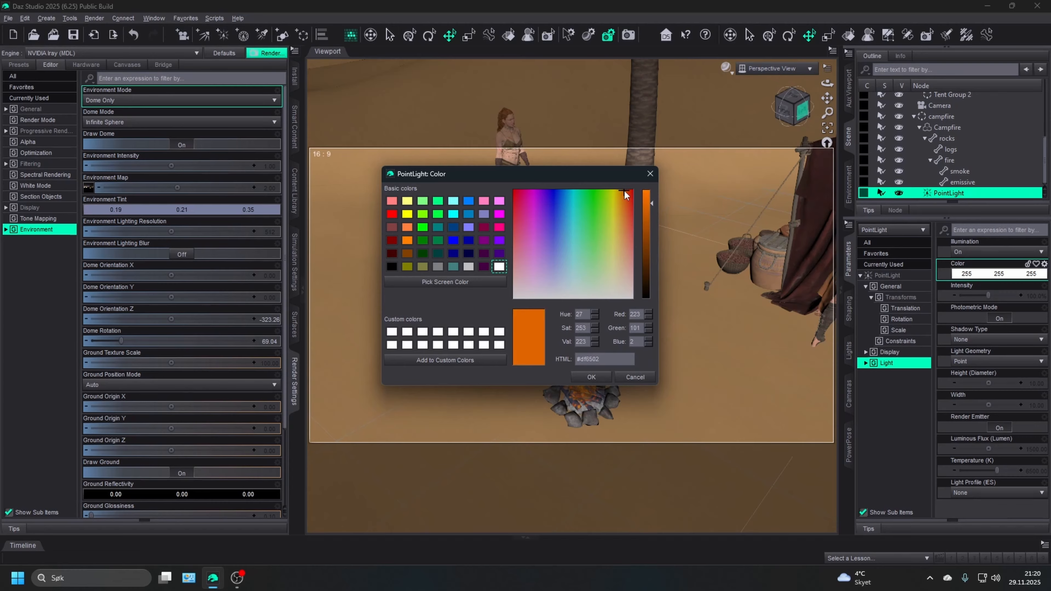
click(591, 375)
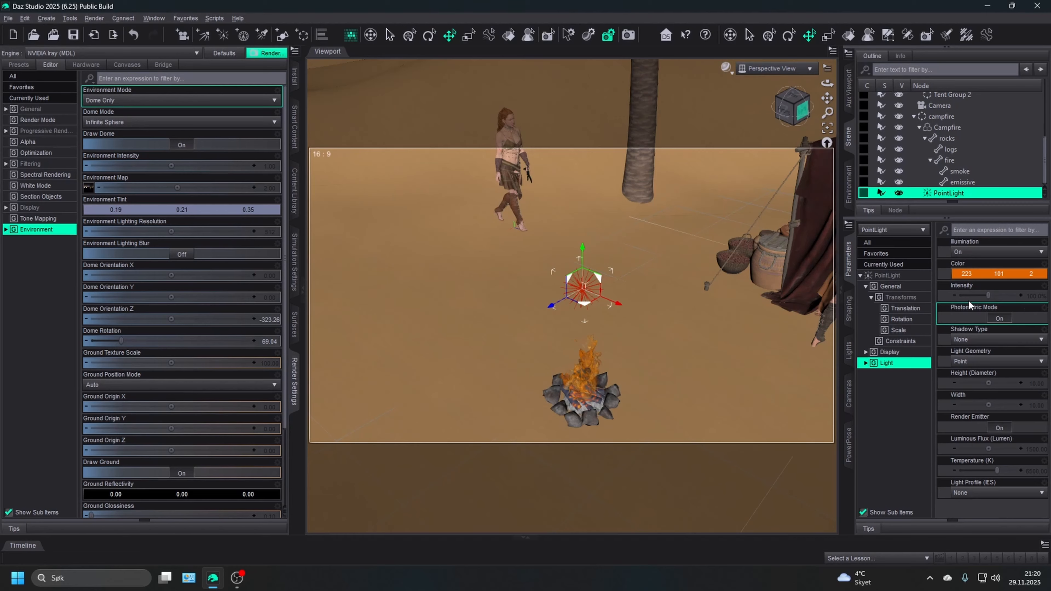
- Soften the PointLight's color to a muted orange, RGB 202, 139, 87
click(971, 274)
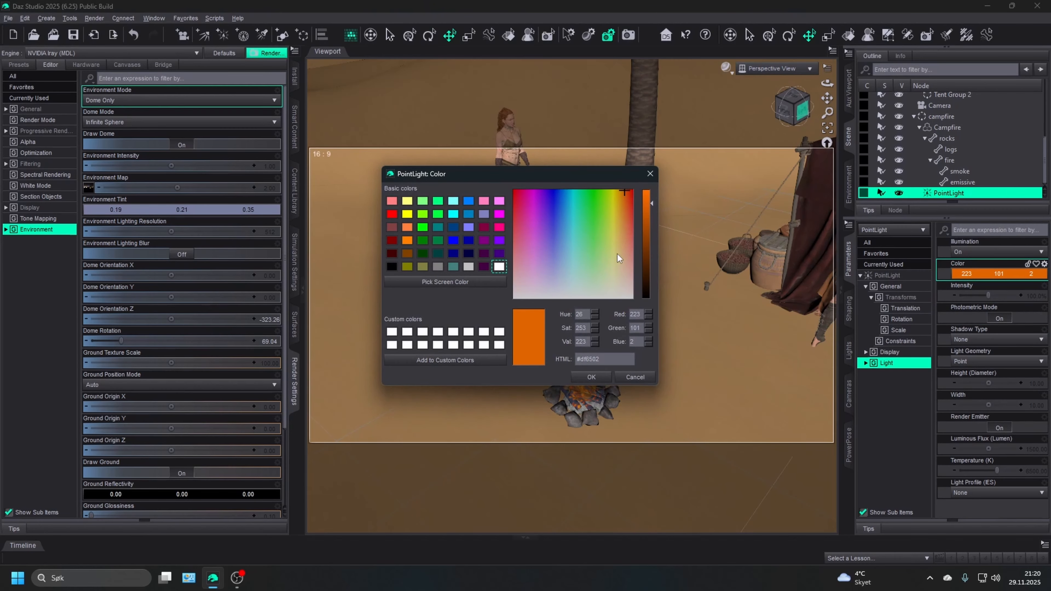
click(621, 265)
drag(622, 258, 623, 236)
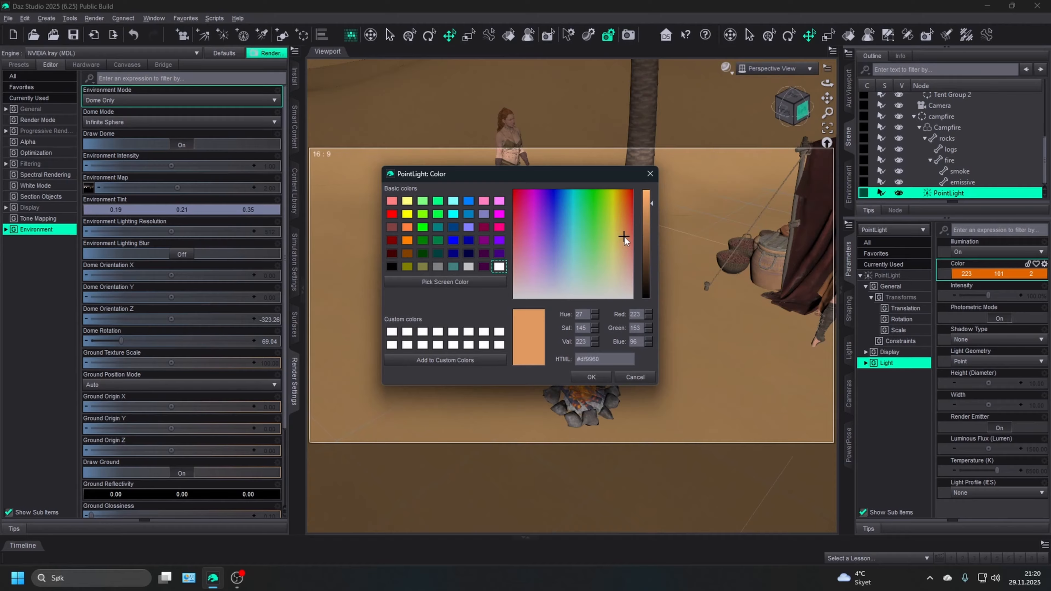
click(647, 212)
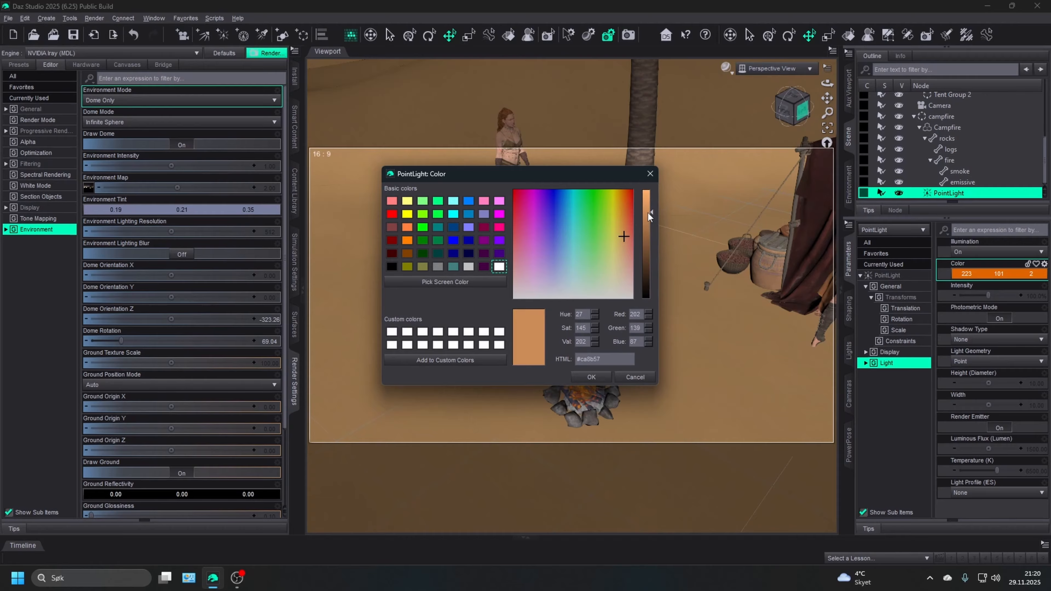
click(591, 377)
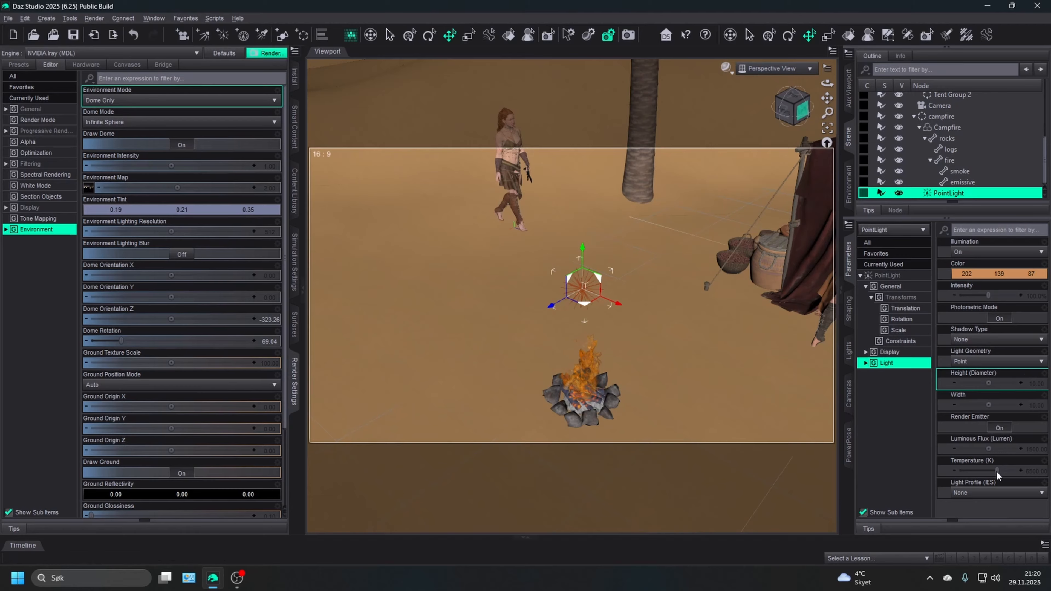
- Set the PointLight's Temperature to 4500 K and turn Render Emitter off
click(1032, 472)
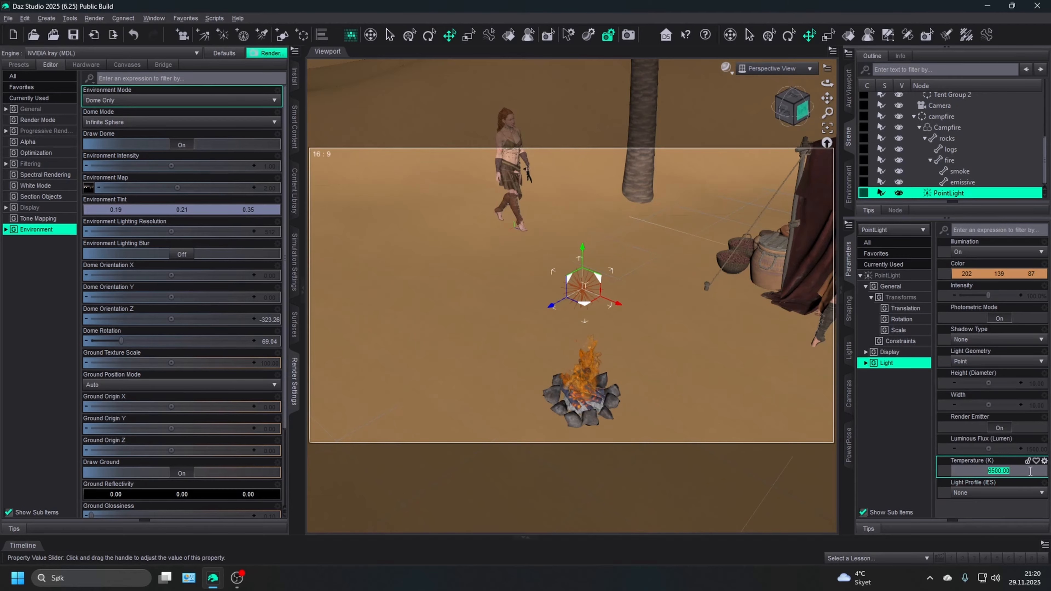
text(45)
key(Return)
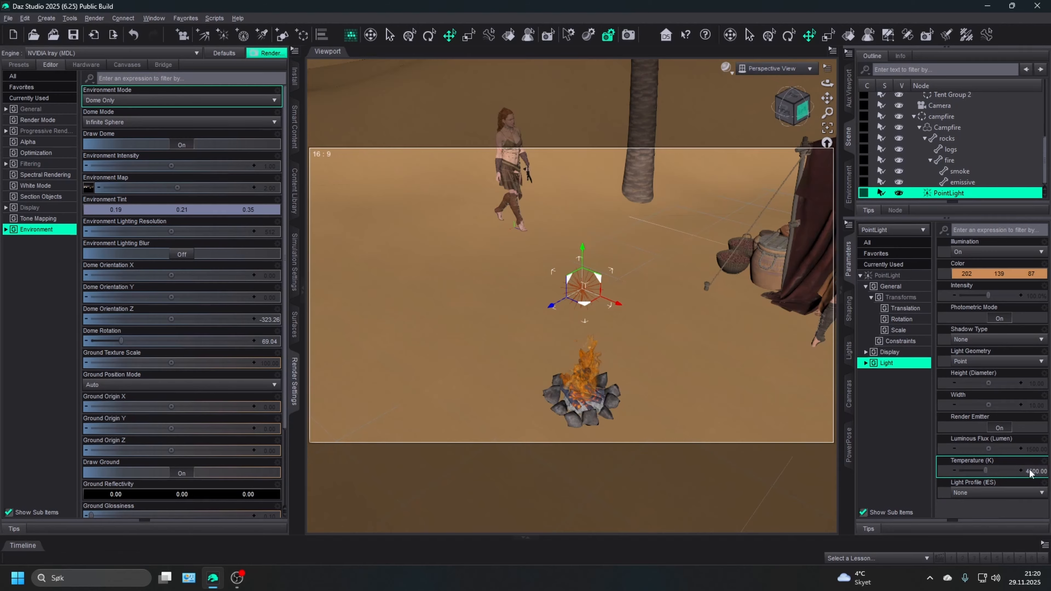
click(1006, 429)
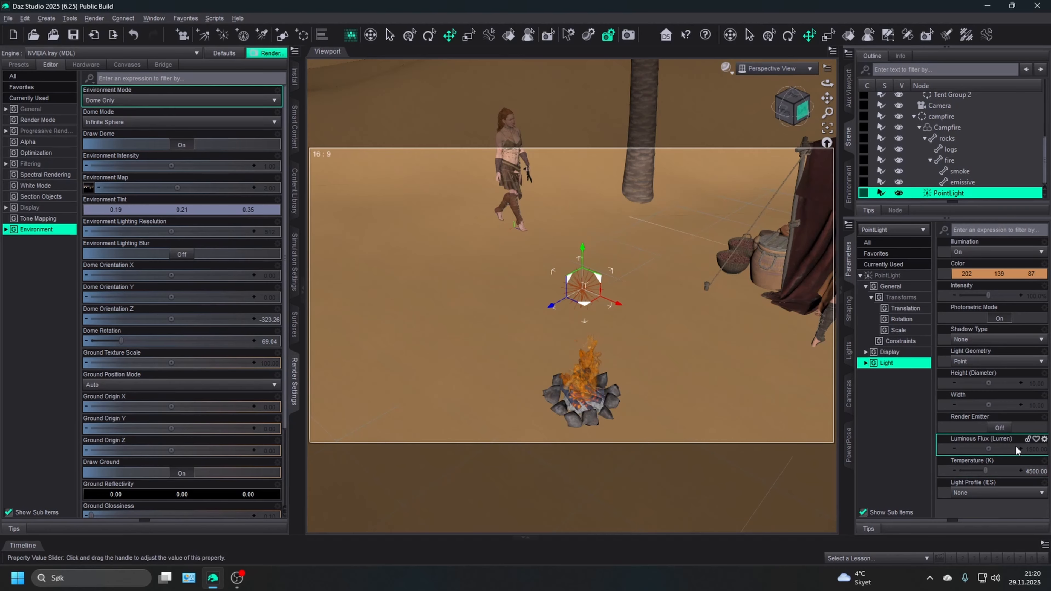
- Try the Disc and Sphere light geometries on the PointLight and inspect the light up close in the viewport
click(981, 362)
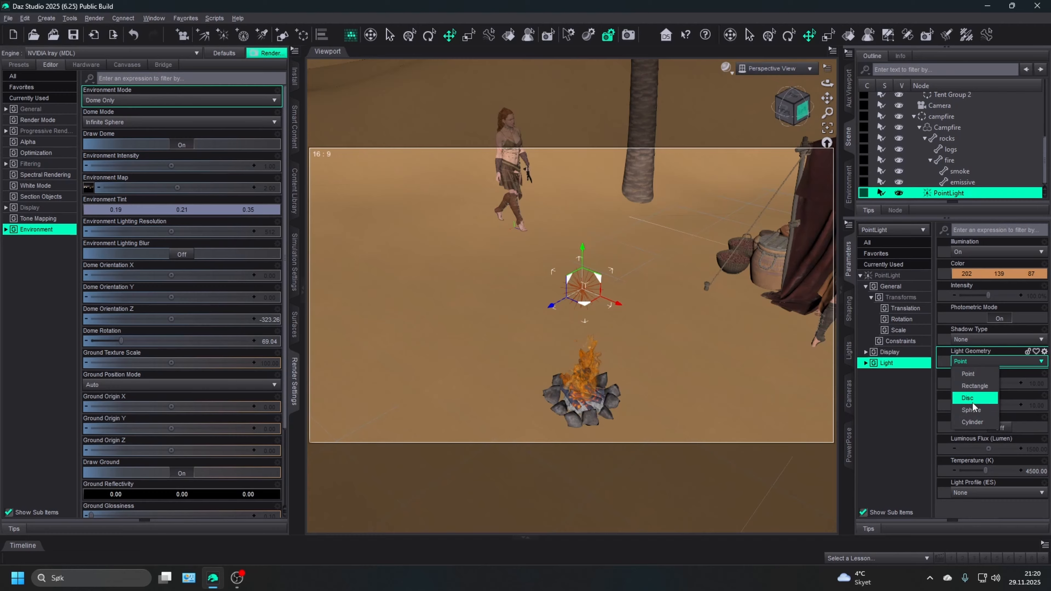
click(970, 398)
click(985, 361)
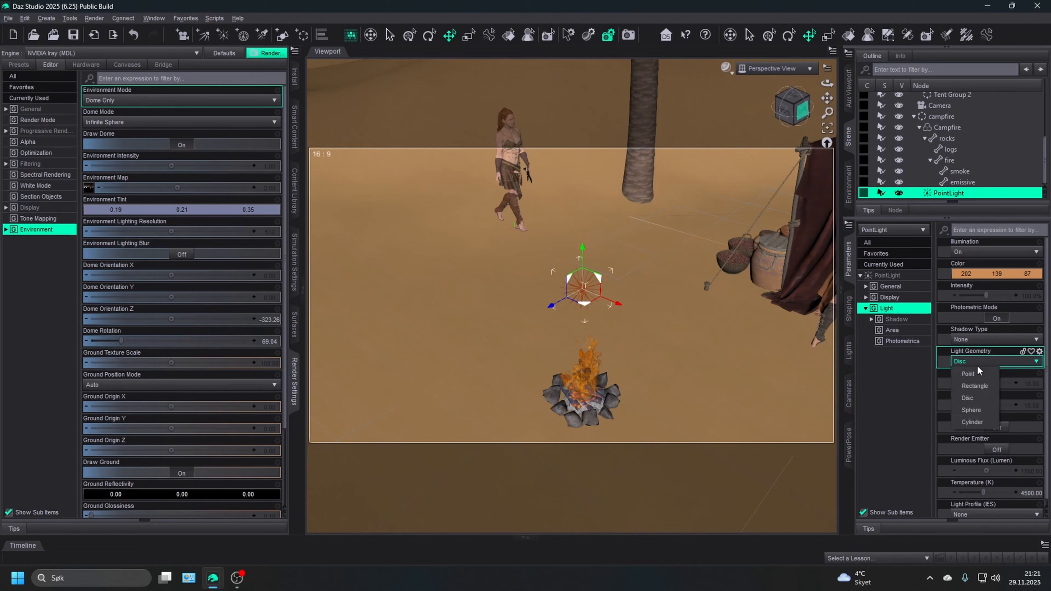
click(979, 411)
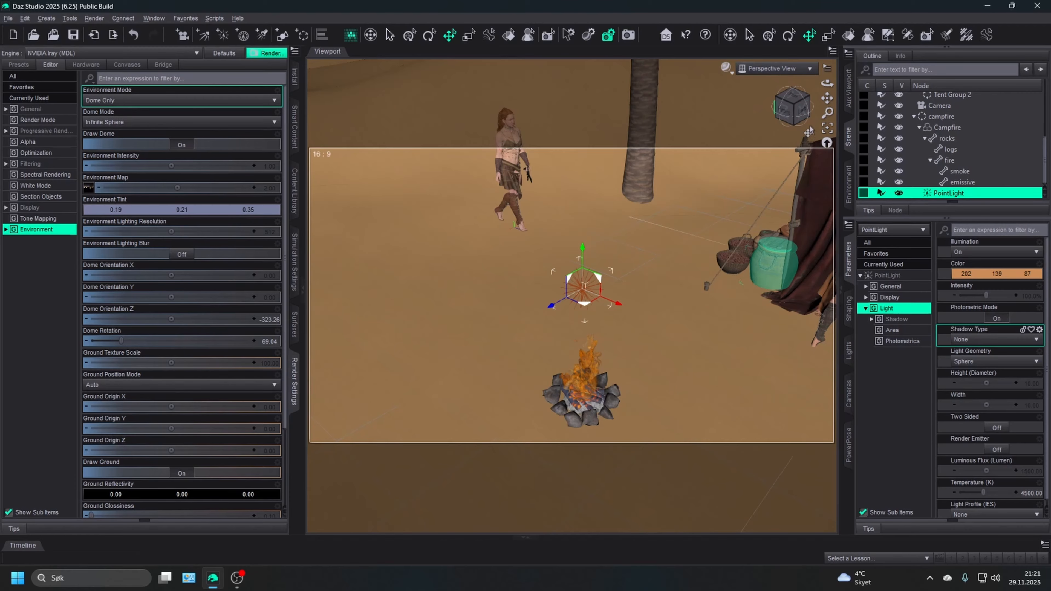
click(800, 109)
drag(800, 108, 827, 101)
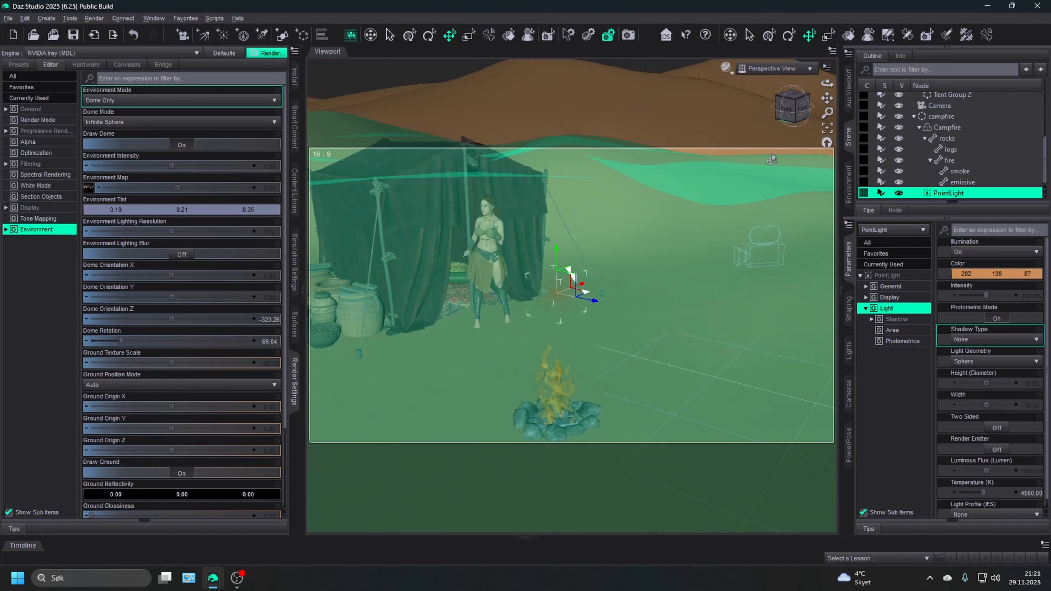
scroll(743, 203, up, 5)
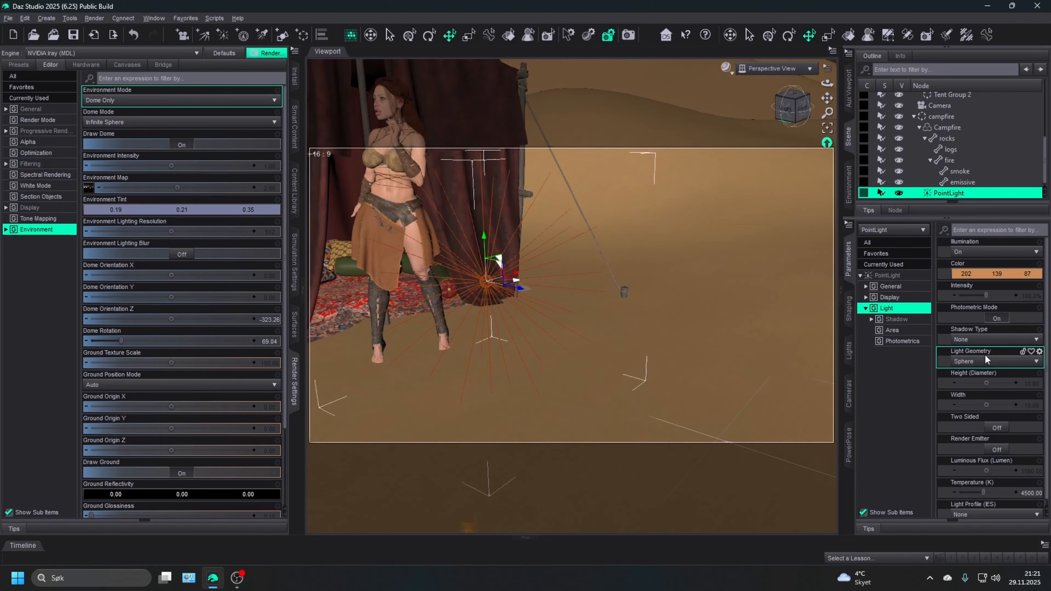
- Try the Rectangle light geometry, restore Point, and look through the Shadow Type options while keeping None
click(981, 362)
click(975, 386)
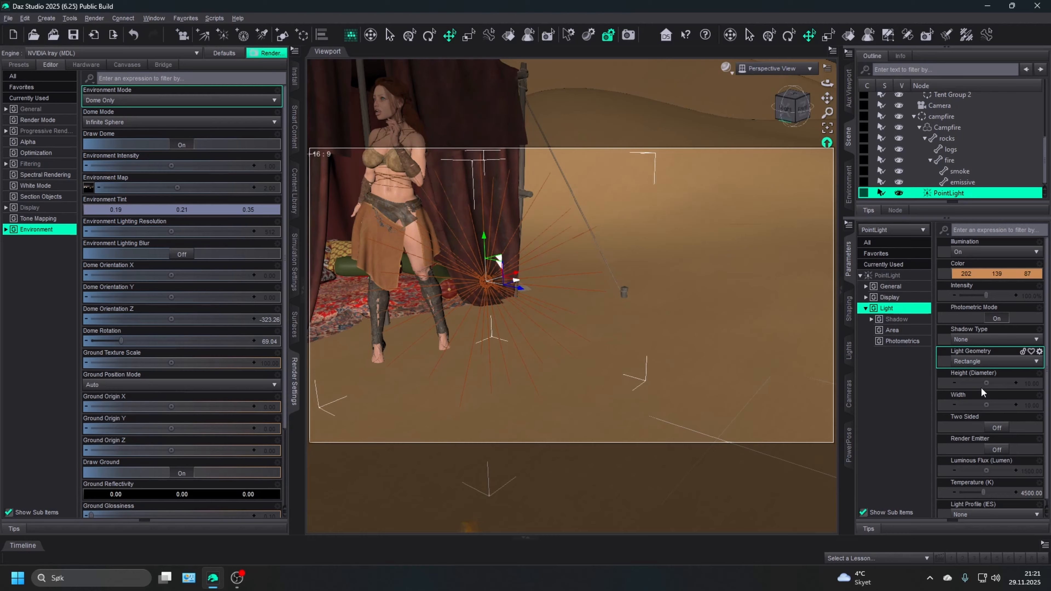
click(975, 359)
click(976, 373)
click(970, 337)
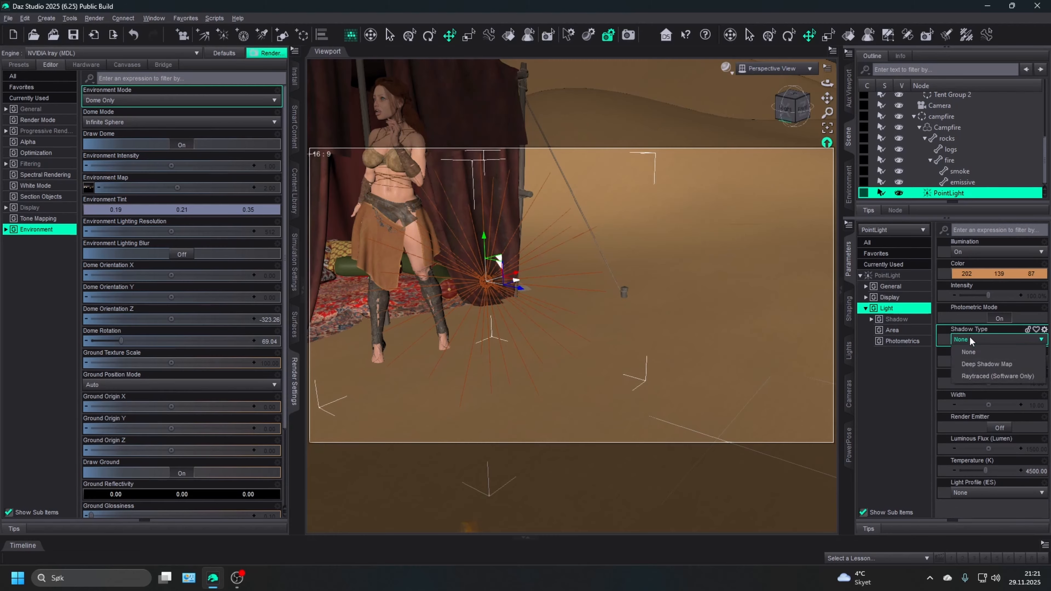
click(887, 431)
click(889, 308)
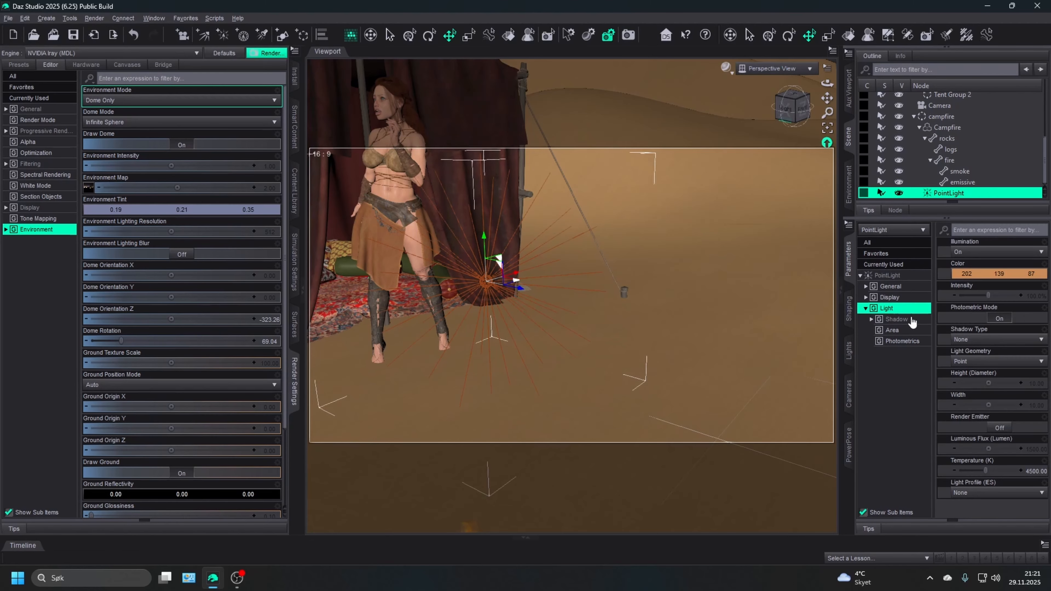
- Try the Cylinder light geometry on the PointLight and switch it back to Point
click(989, 361)
click(977, 424)
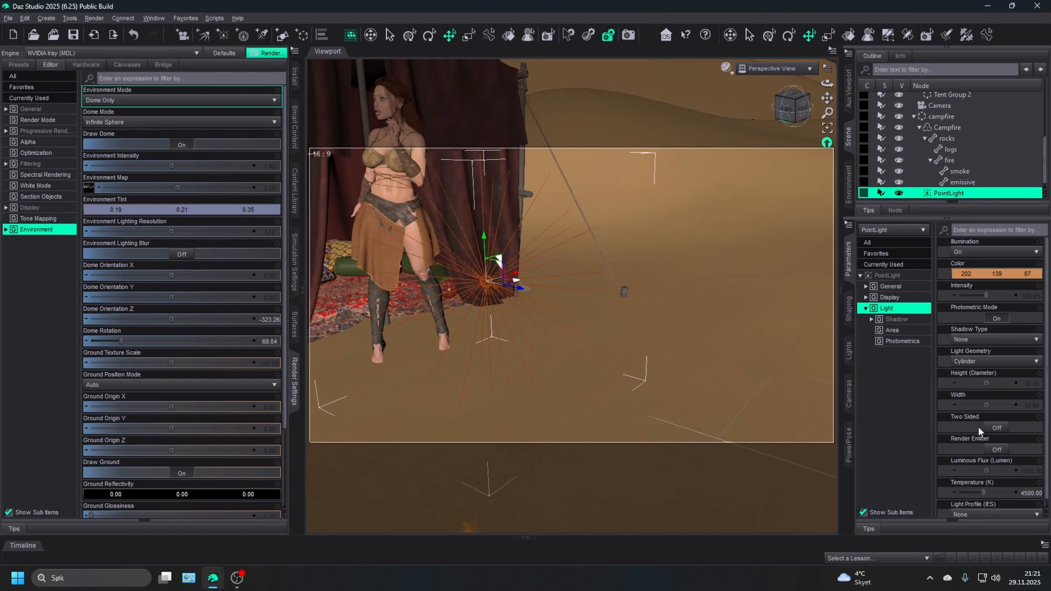
click(974, 361)
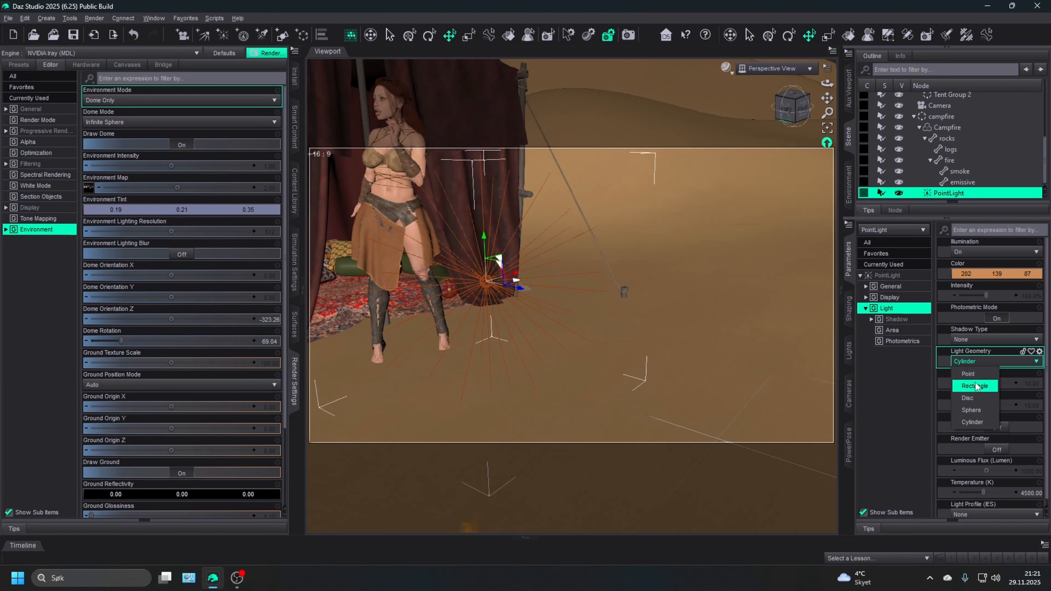
click(970, 375)
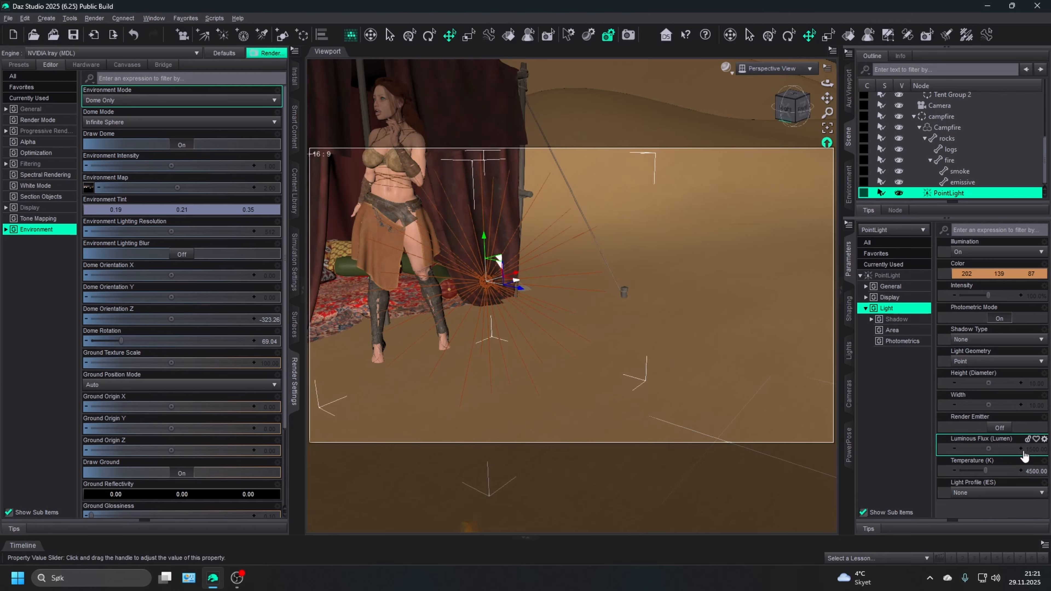
- Increase the PointLight's Luminous Flux
click(1035, 451)
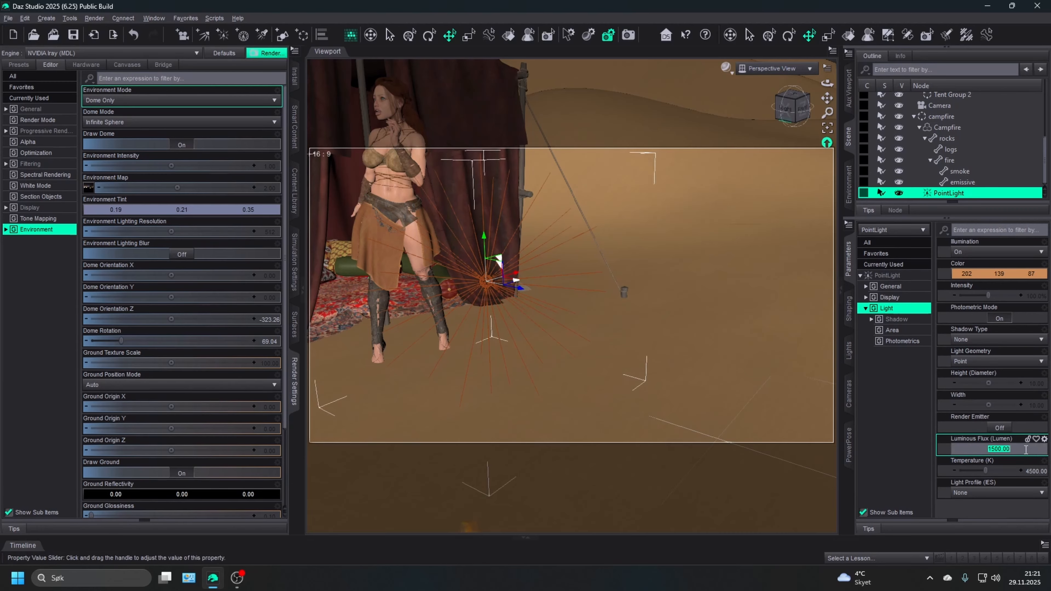
text(1)
key(Return)
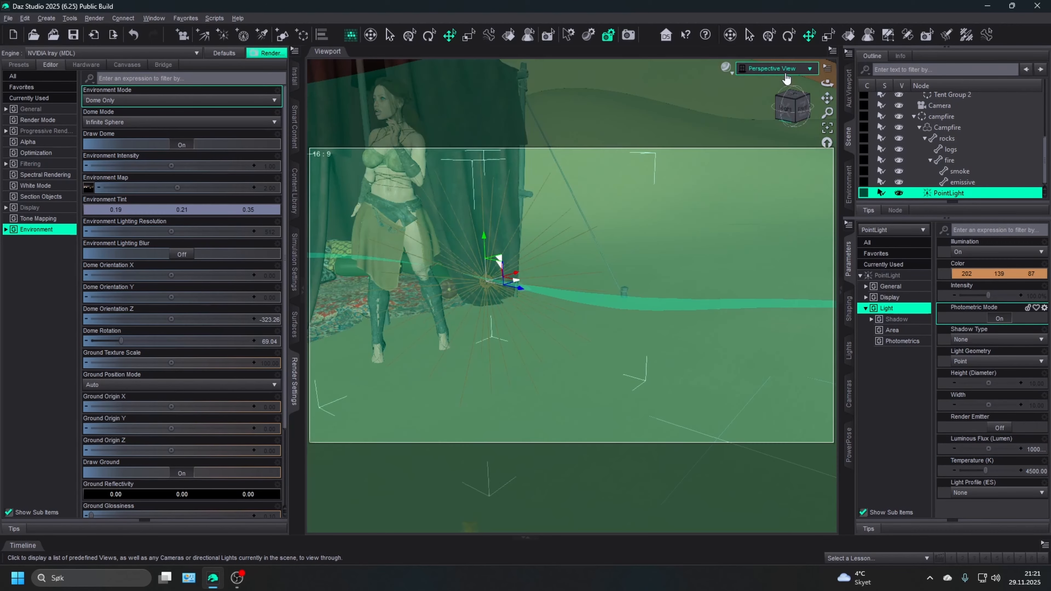
- Look through the Camera and preview the scene with the NVIDIA Iray draw style
click(773, 68)
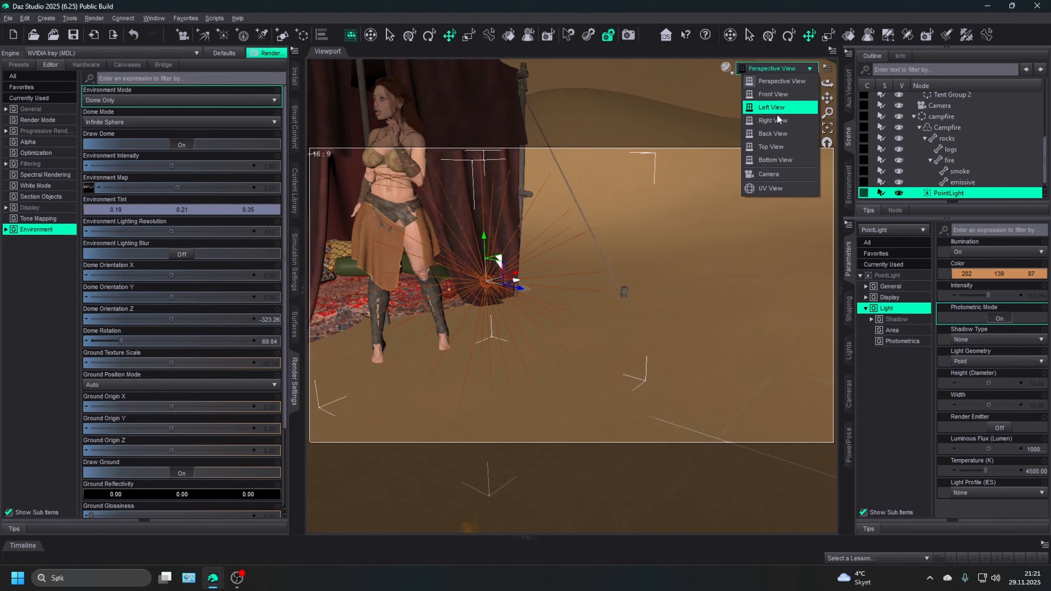
click(778, 175)
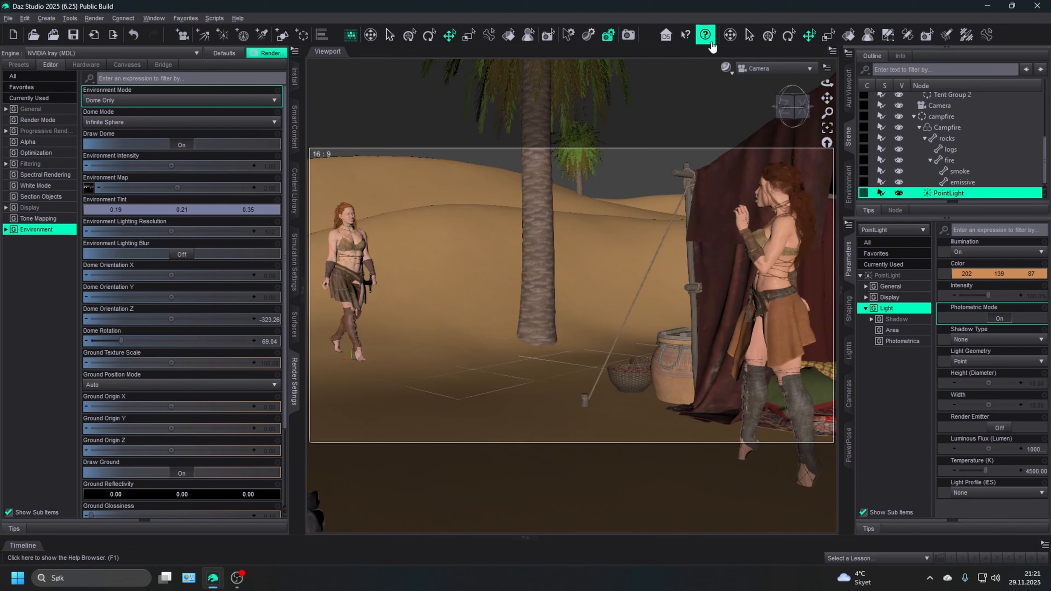
click(725, 68)
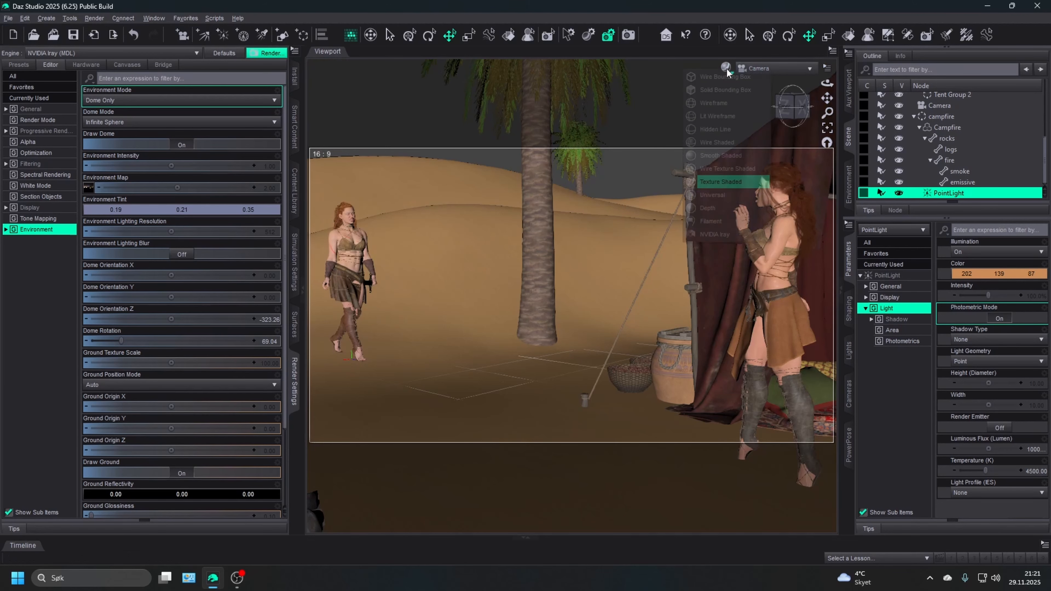
click(752, 235)
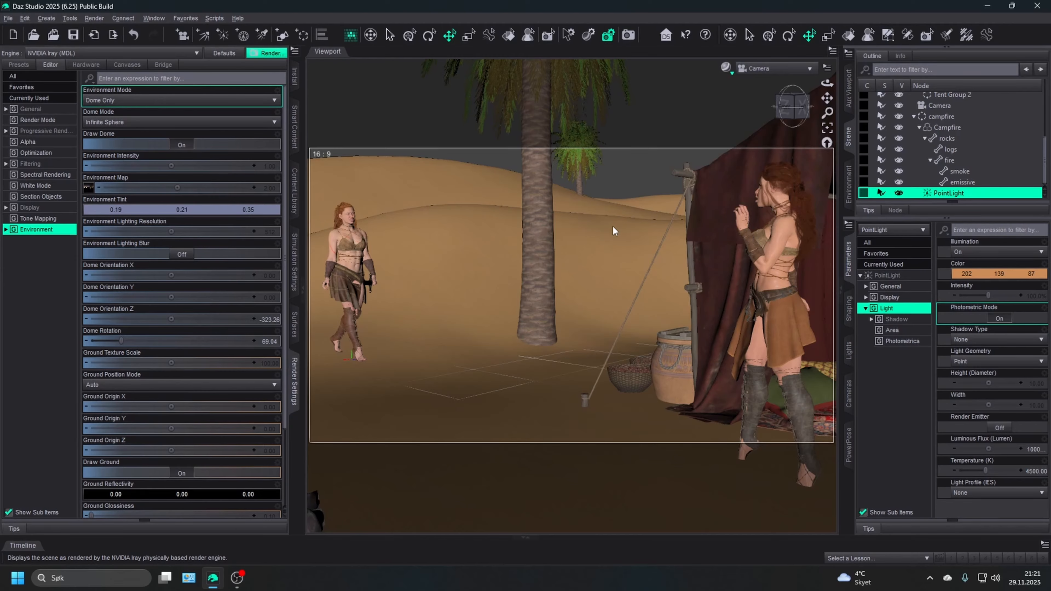
key(alt+shift+r)
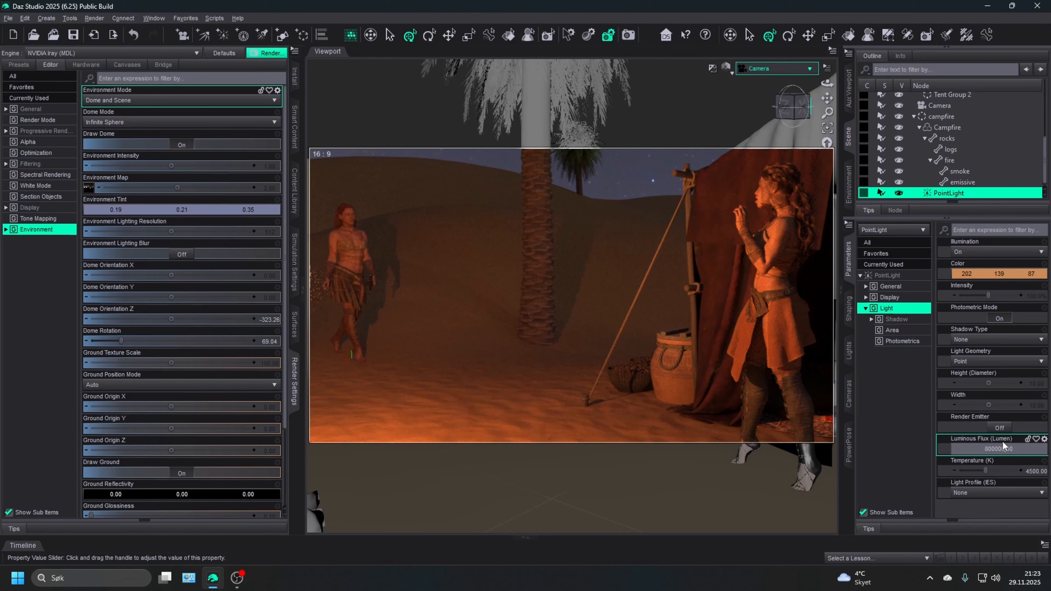
- Set the PointLight's Luminous Flux to 500000 lumens to adjust the firelight in the Iray preview
key(Return)
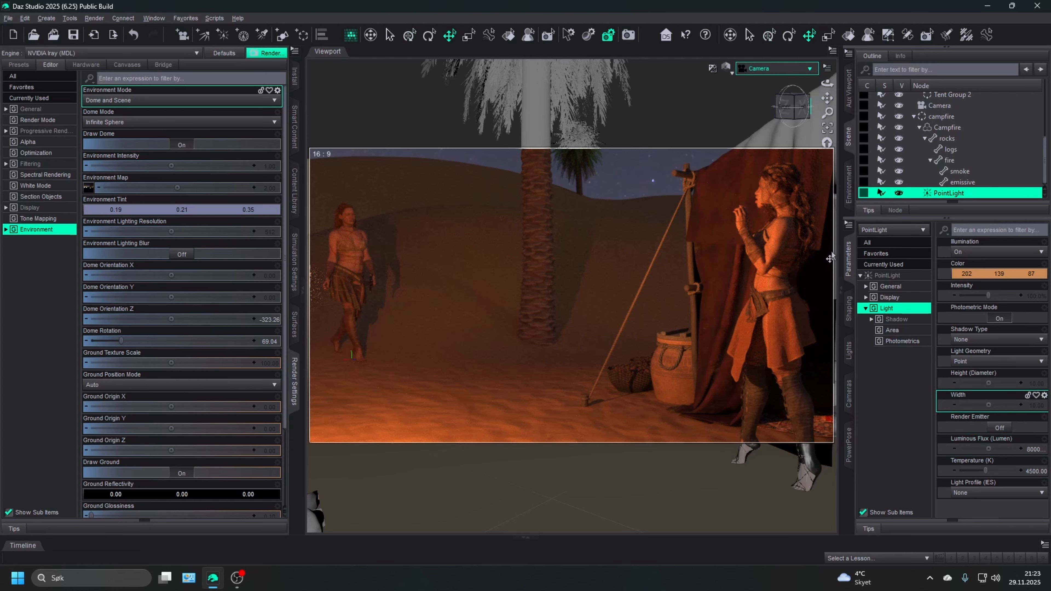
key(w)
click(1029, 449)
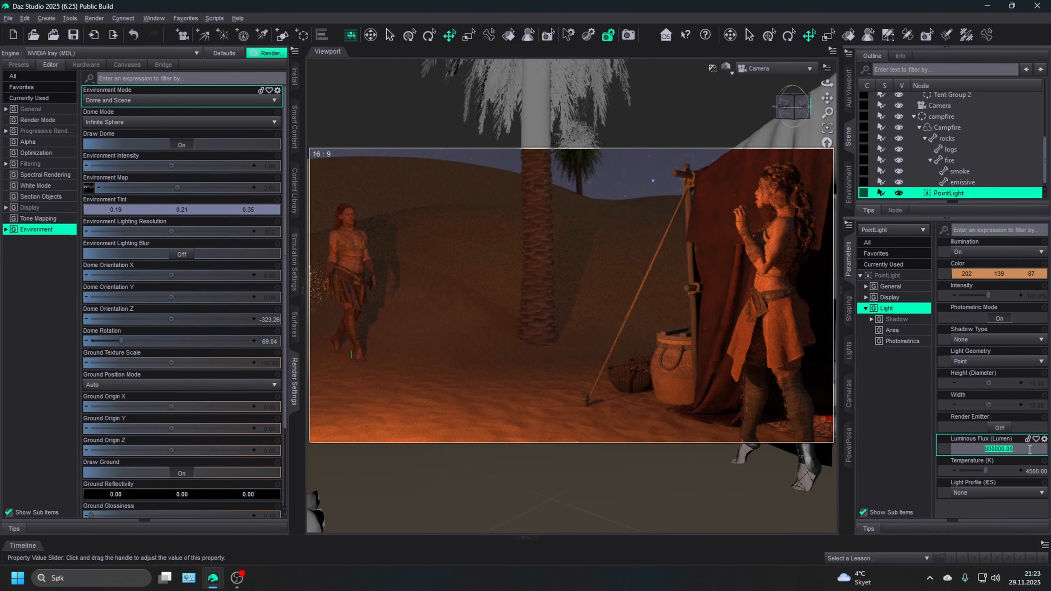
text(500000)
key(Return)
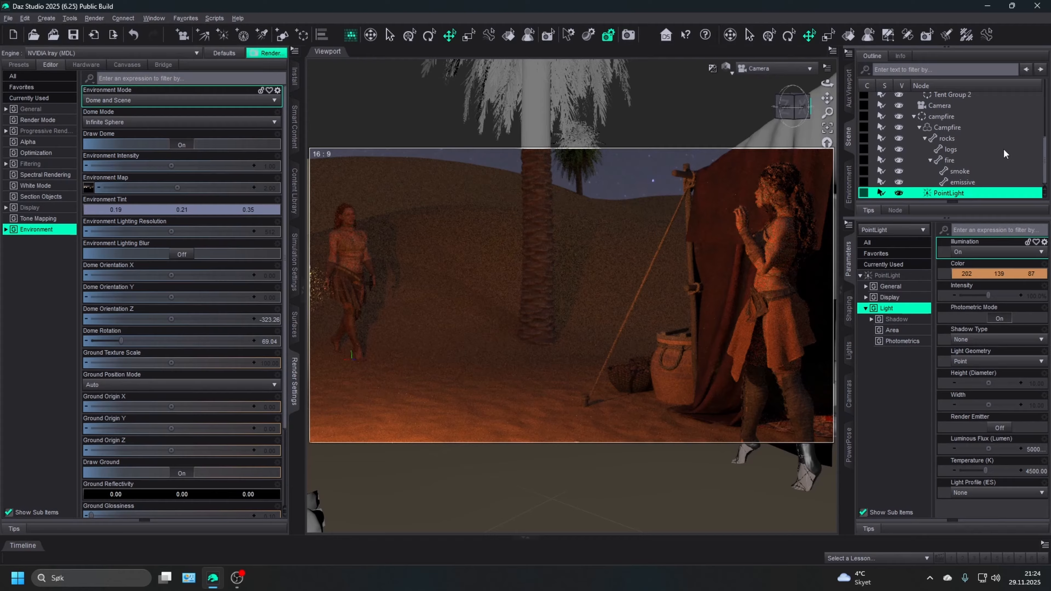
- Set the viewport draw style to Texture Shaded and look through the Perspective View instead of the Camera
click(732, 68)
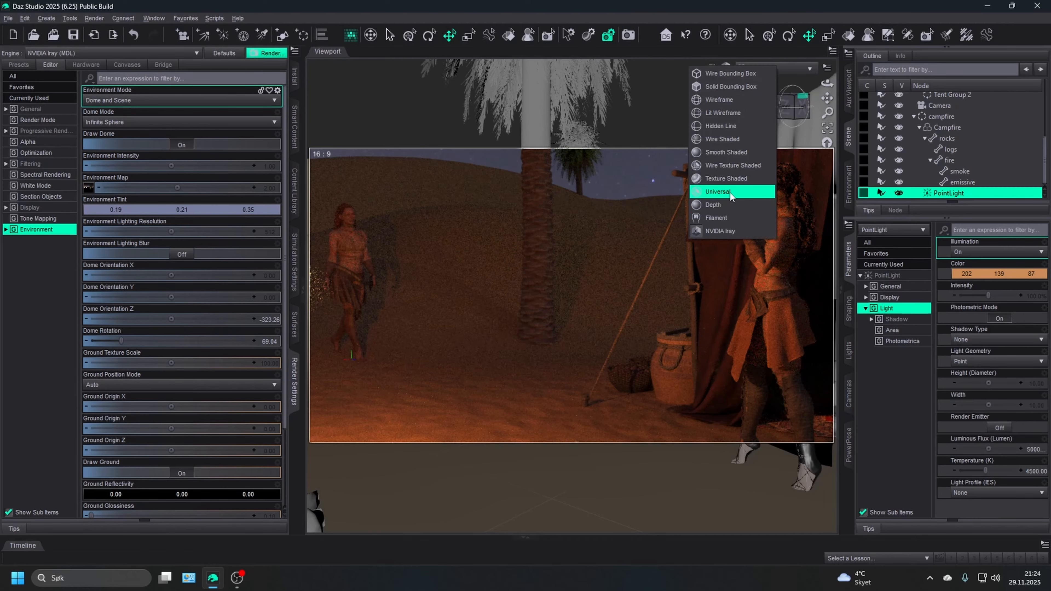
click(730, 180)
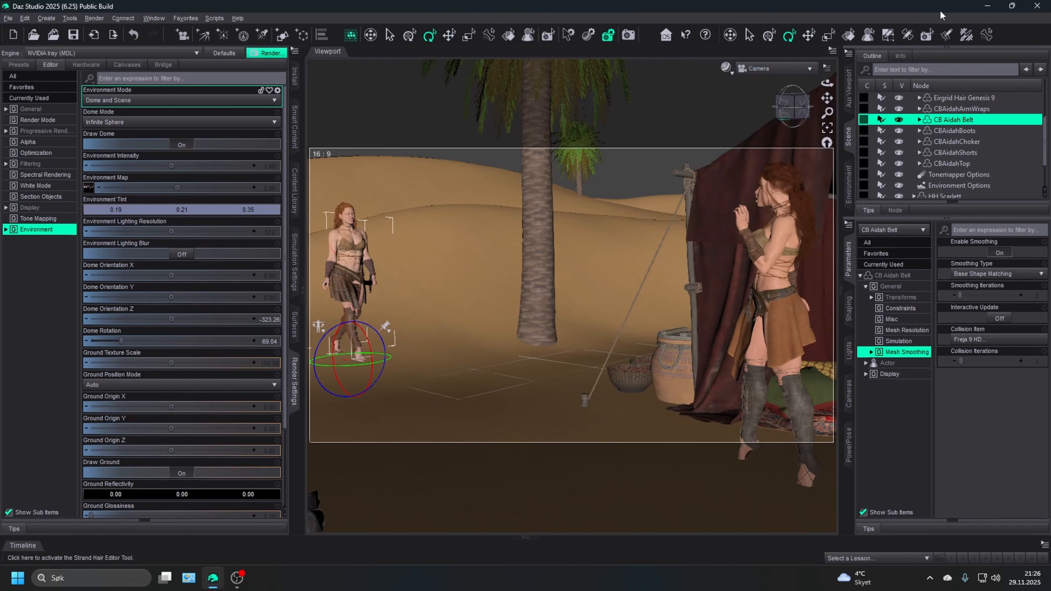
click(772, 71)
click(753, 167)
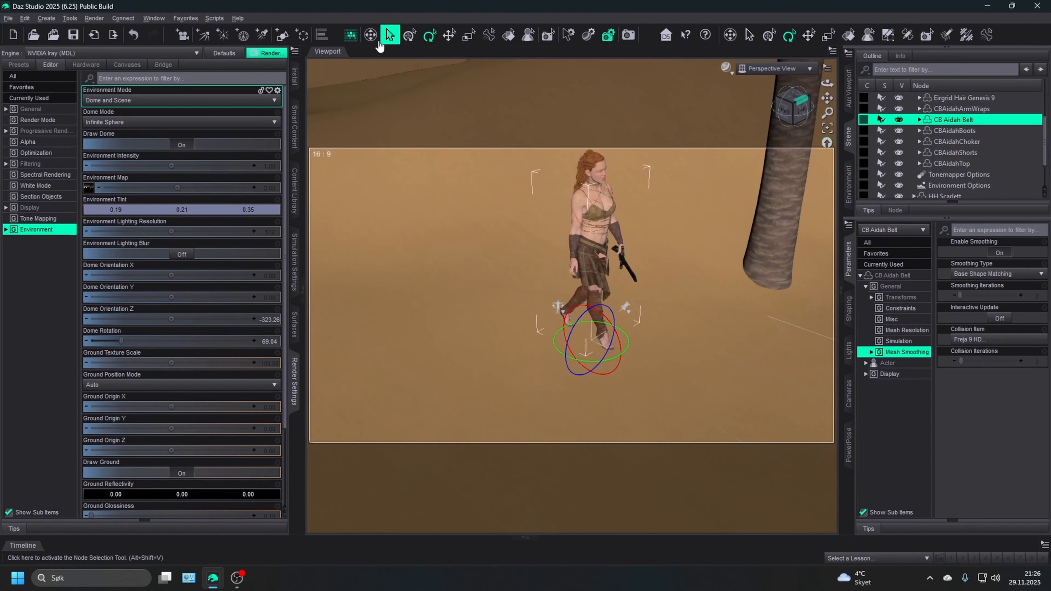
- Move the campfire group with its light across the sand to about X -172.80 and Z 490.24
click(371, 35)
drag(420, 106, 641, 264)
scroll(960, 157, down, 2)
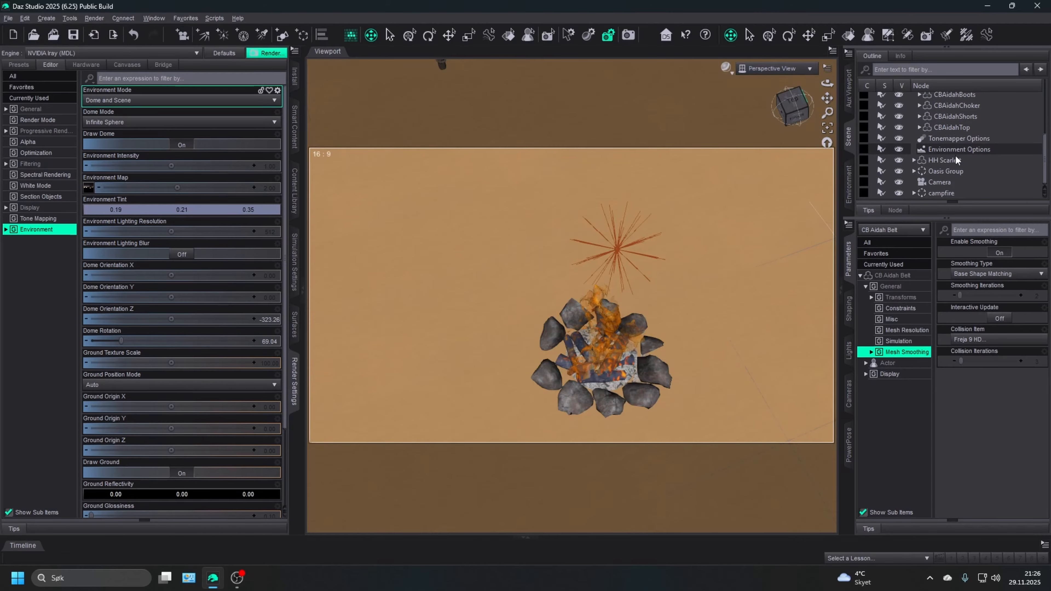
click(928, 190)
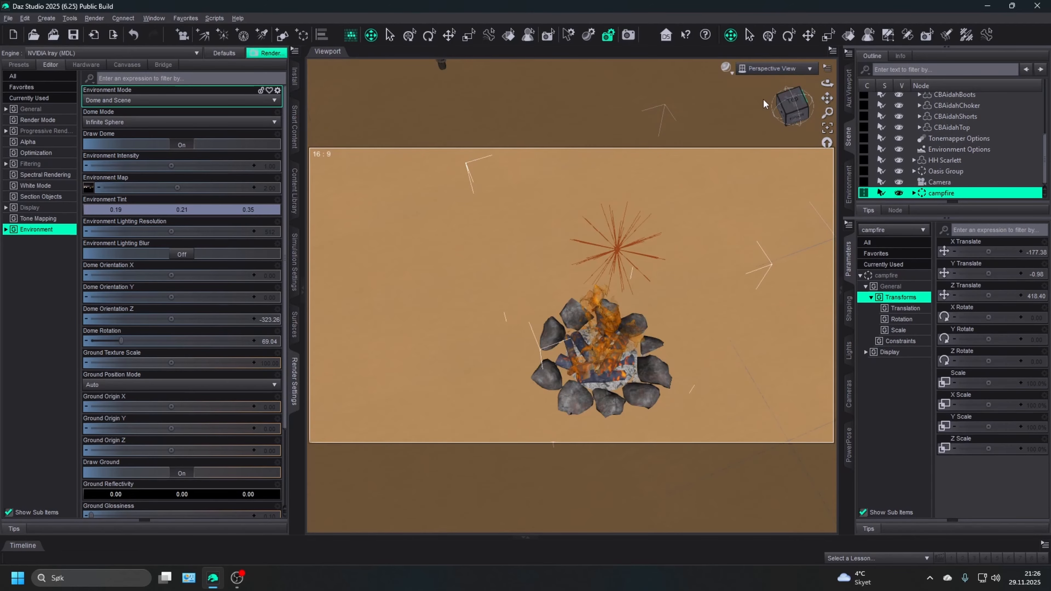
scroll(713, 170, down, 3)
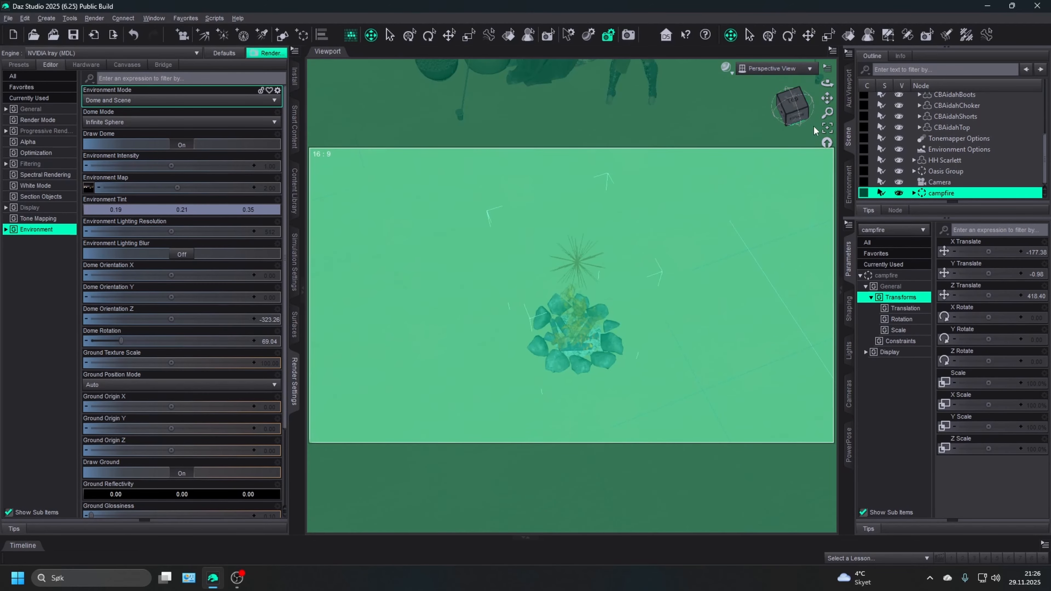
drag(799, 119, 728, 197)
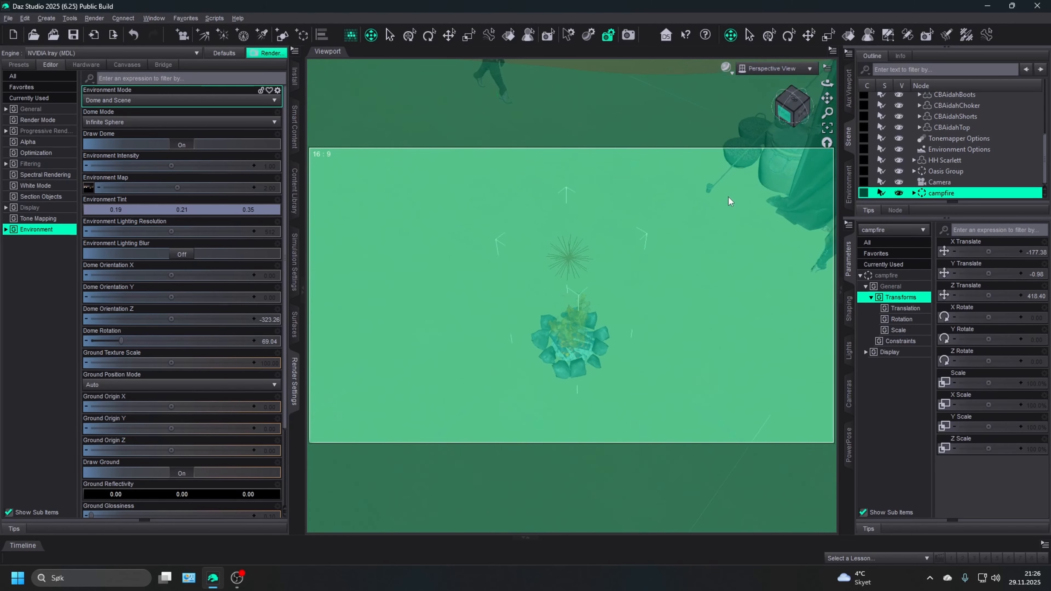
scroll(701, 256, down, 3)
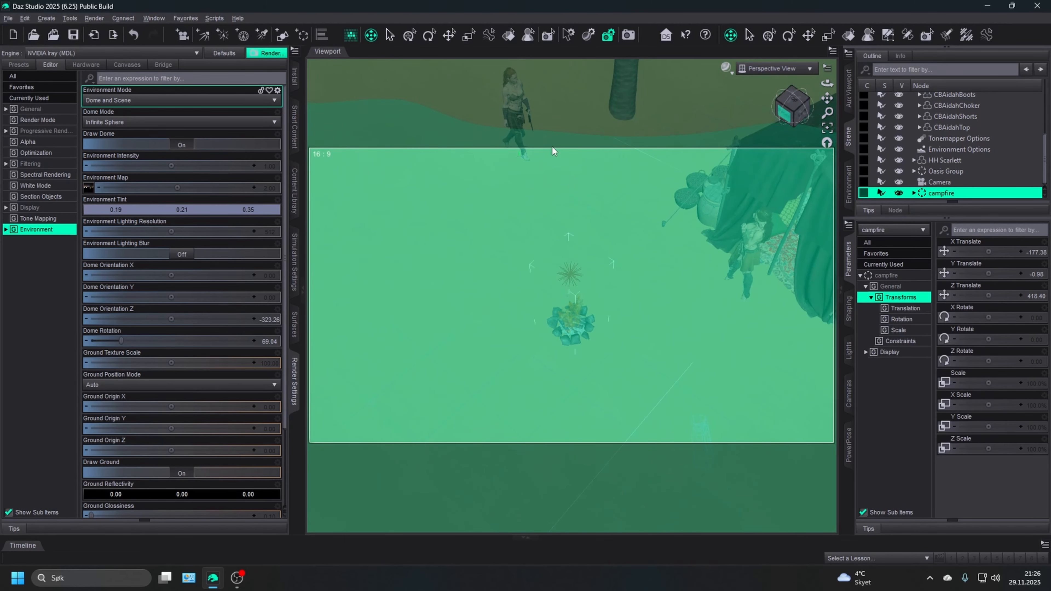
click(449, 35)
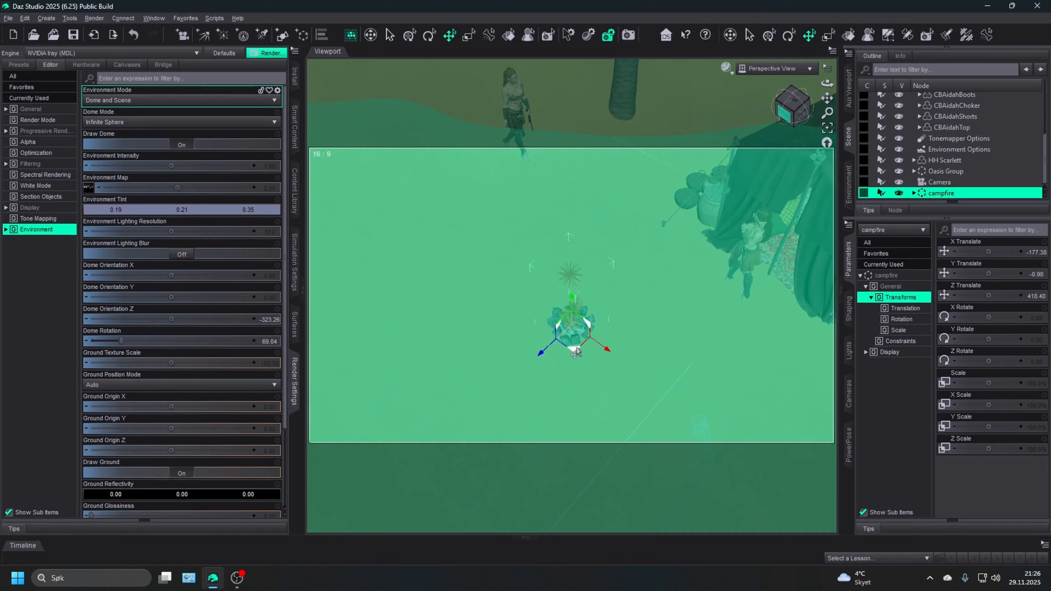
drag(576, 351, 543, 386)
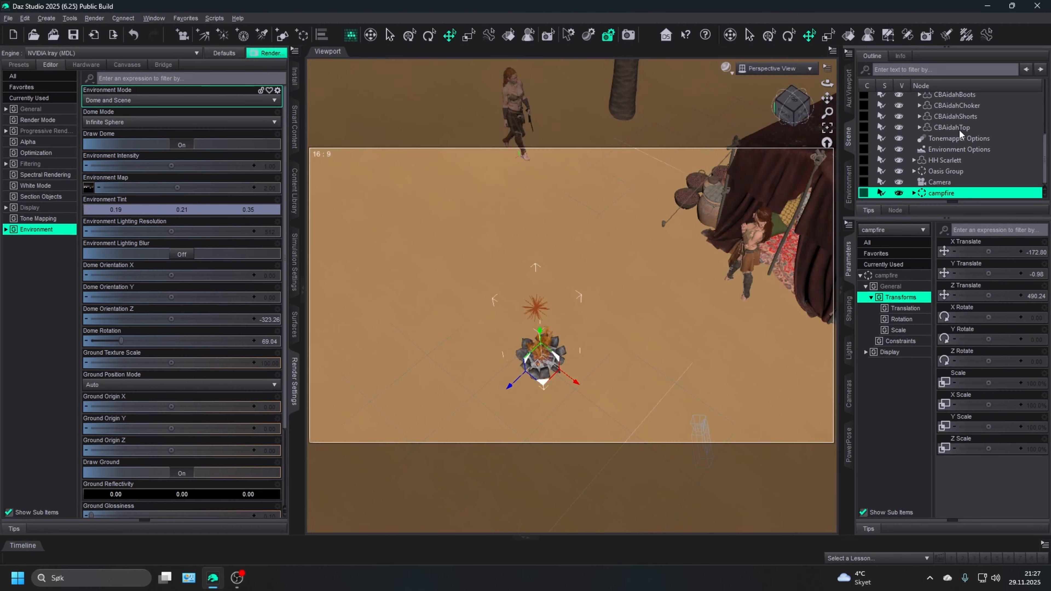
- Frame the HH Scarlett figure and bring the perspective viewpoint inside the tent, close to the tent pole
click(941, 160)
click(827, 128)
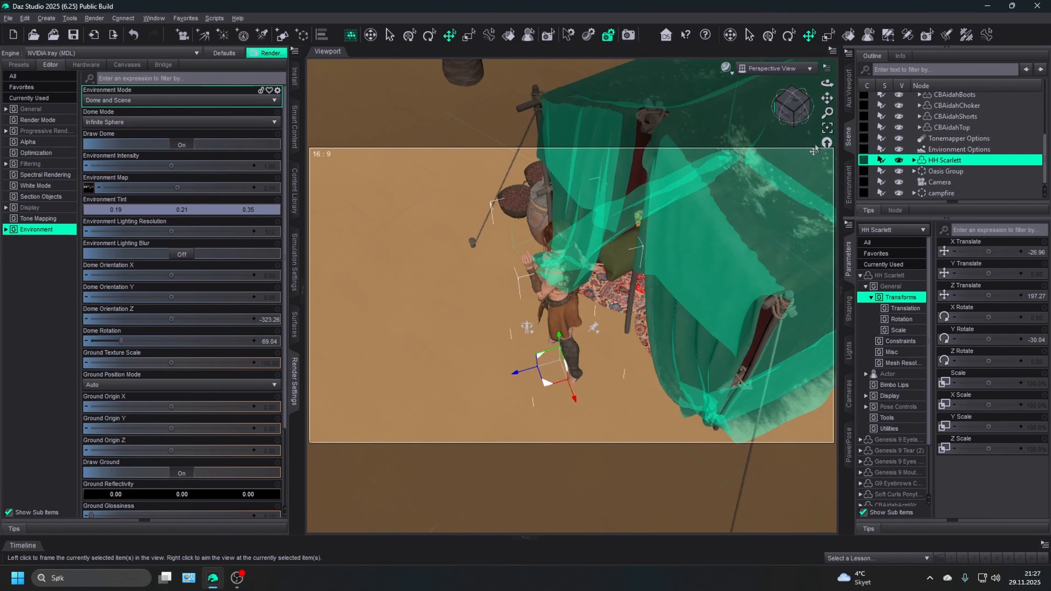
click(791, 107)
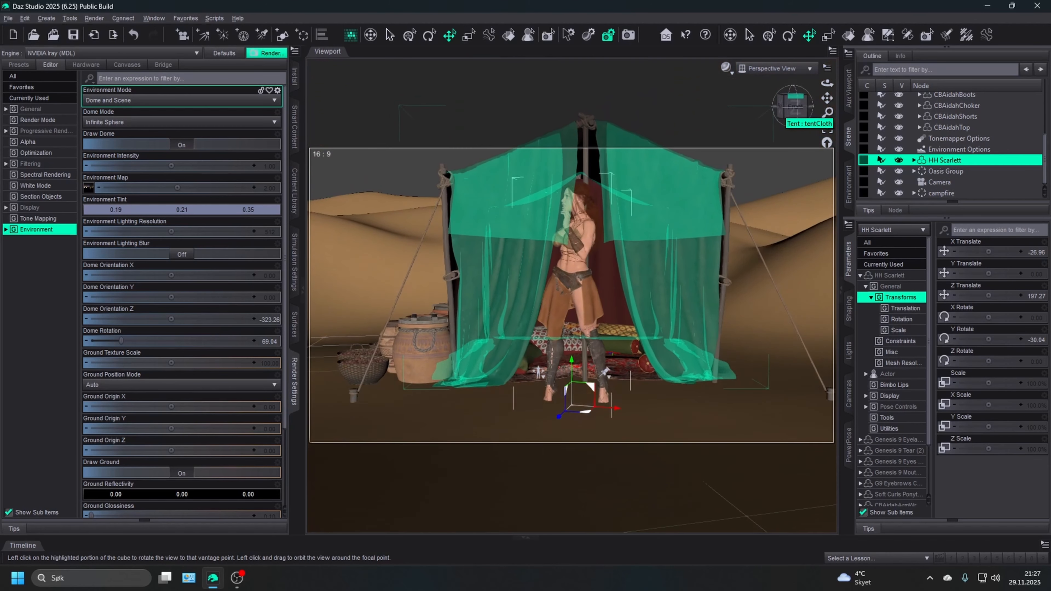
drag(791, 107, 790, 96)
click(730, 35)
middle_drag(453, 302, 453, 302)
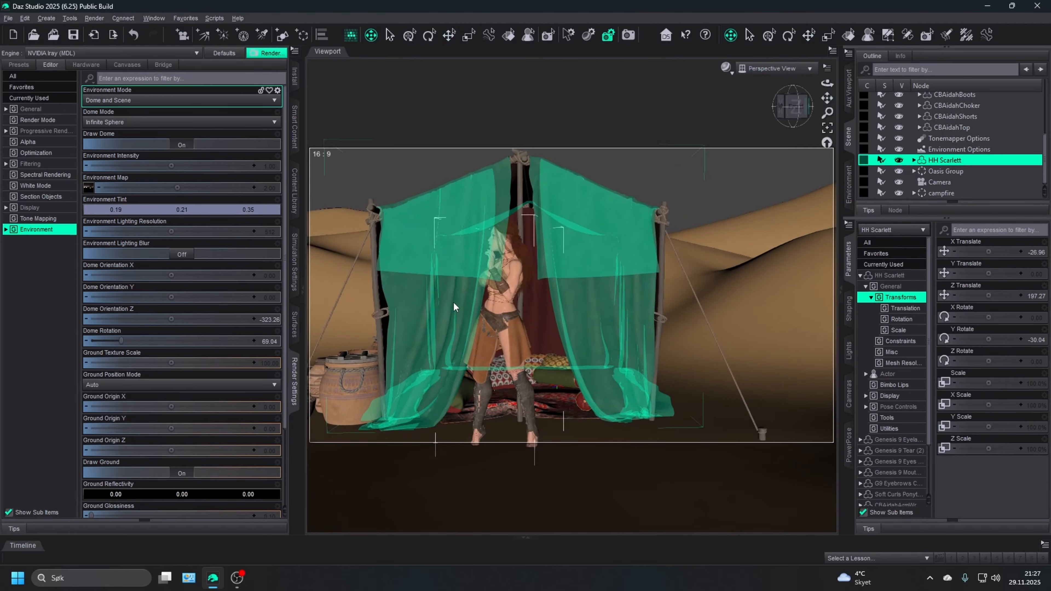
scroll(453, 302, up, 2)
scroll(453, 302, up, 8)
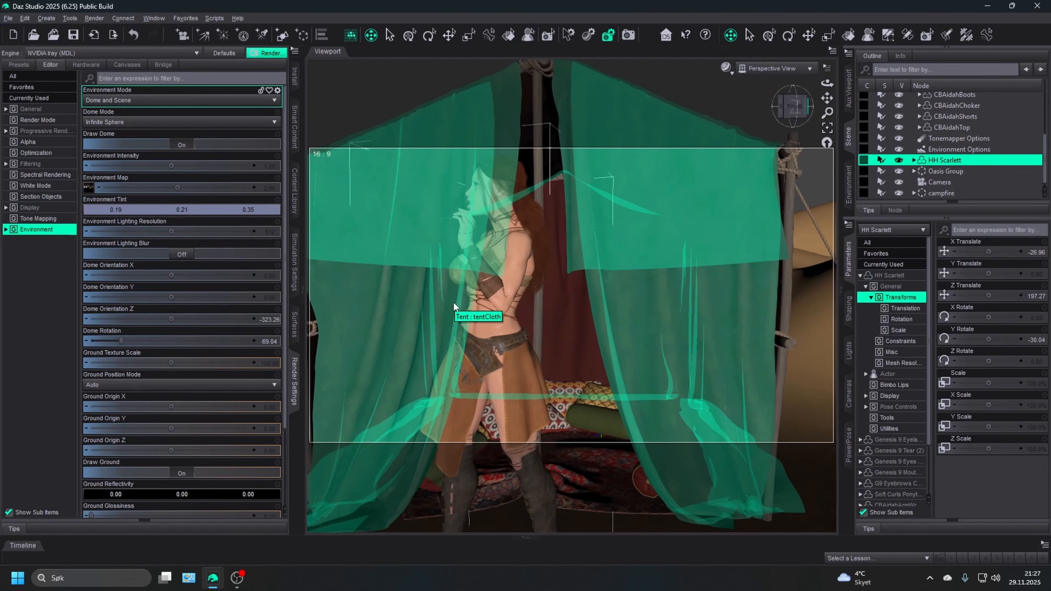
scroll(453, 300, up, 8)
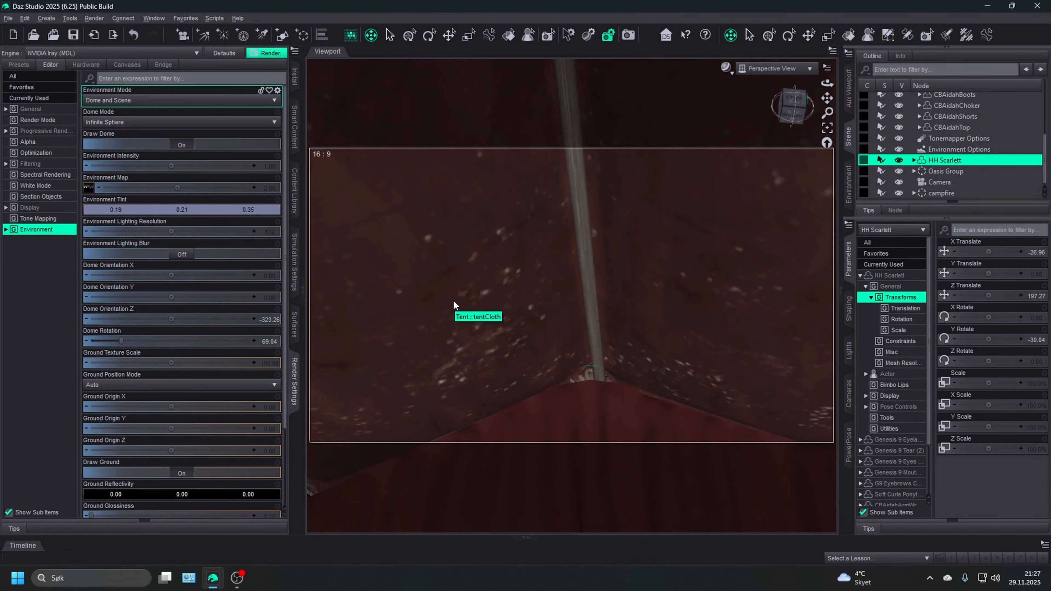
scroll(453, 304, up, 8)
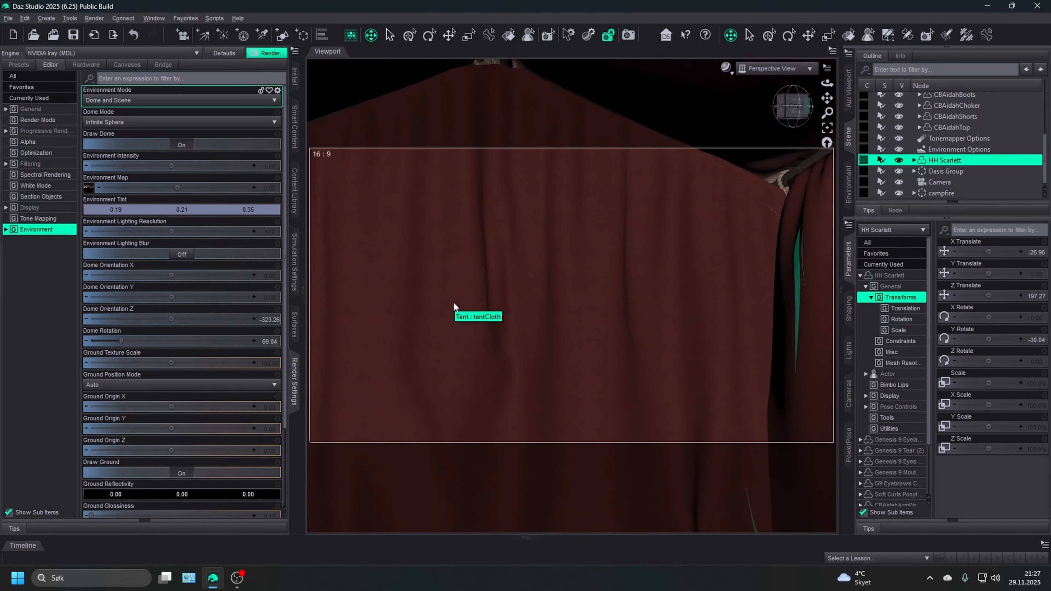
scroll(453, 304, up, 8)
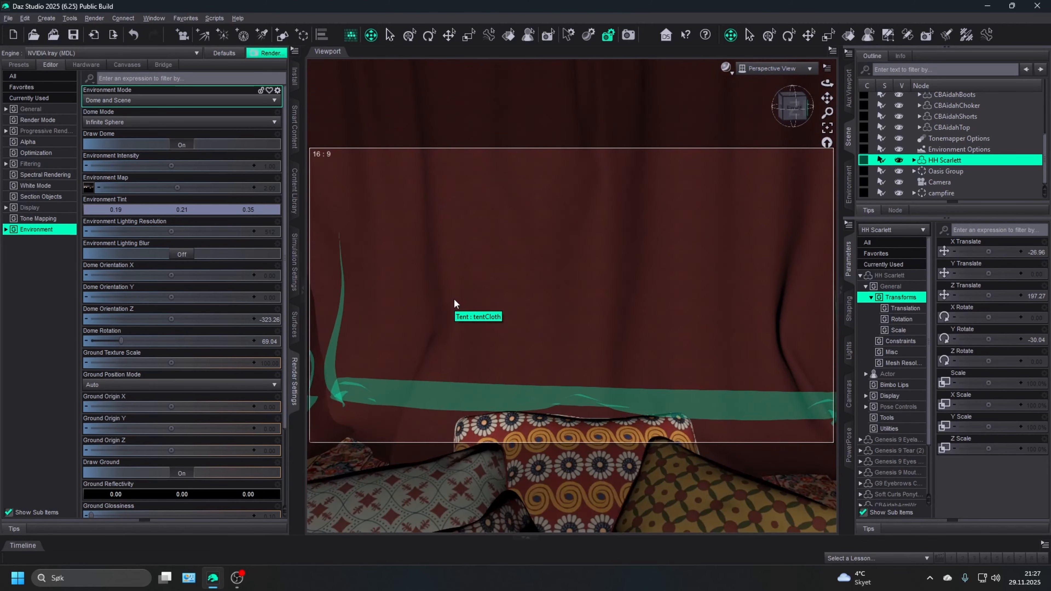
scroll(453, 303, up, 8)
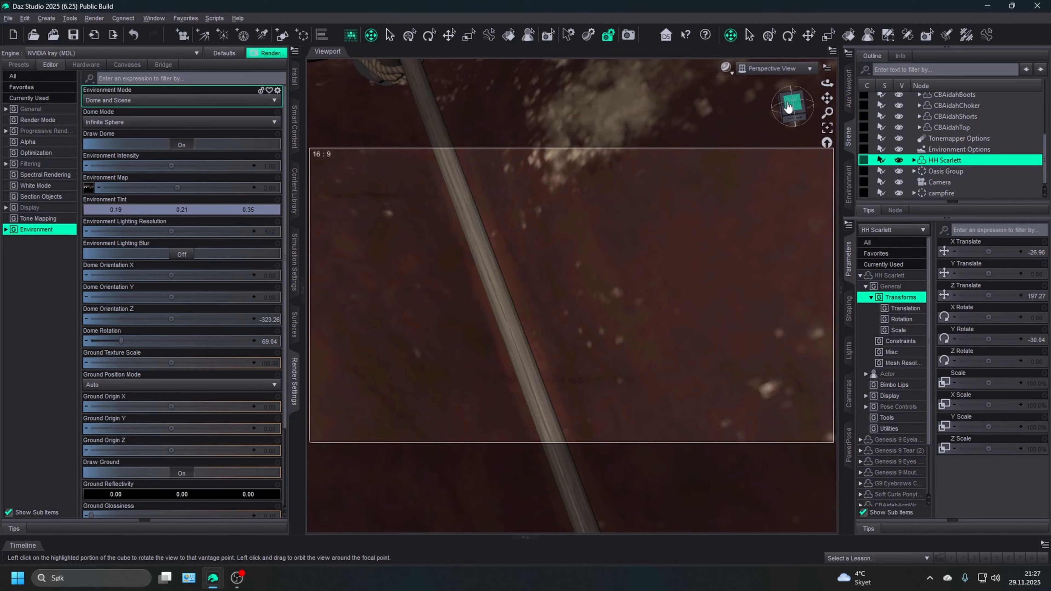
scroll(724, 164, up, 6)
scroll(721, 158, up, 3)
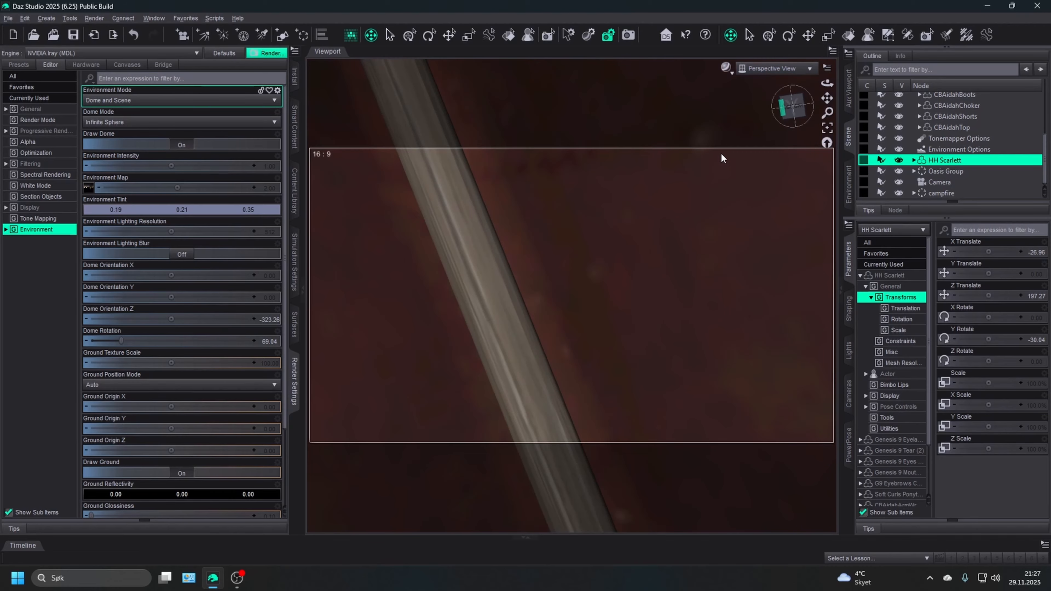
drag(790, 106, 826, 104)
scroll(813, 118, down, 5)
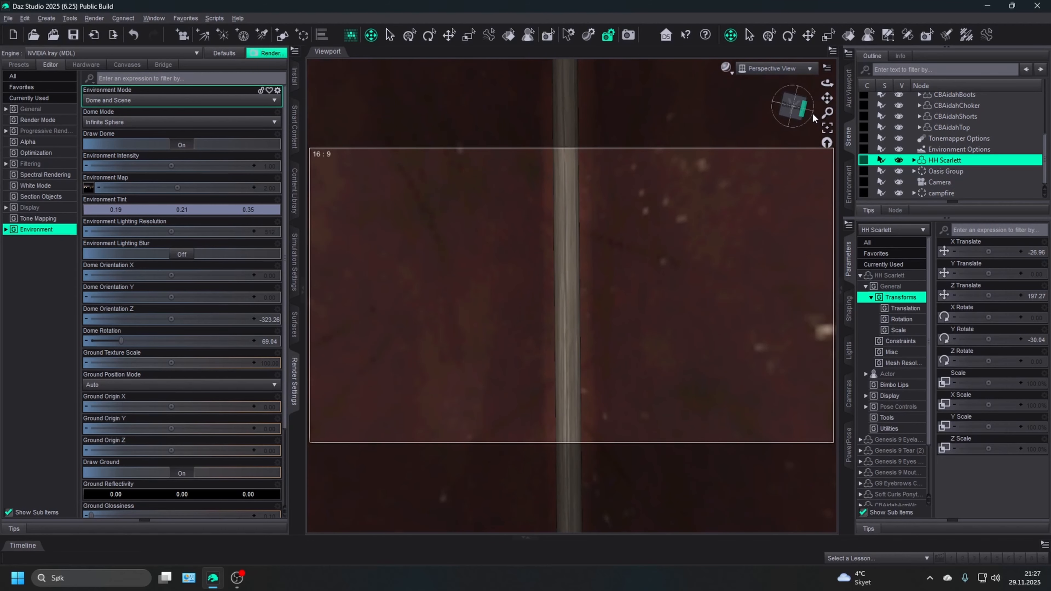
click(253, 32)
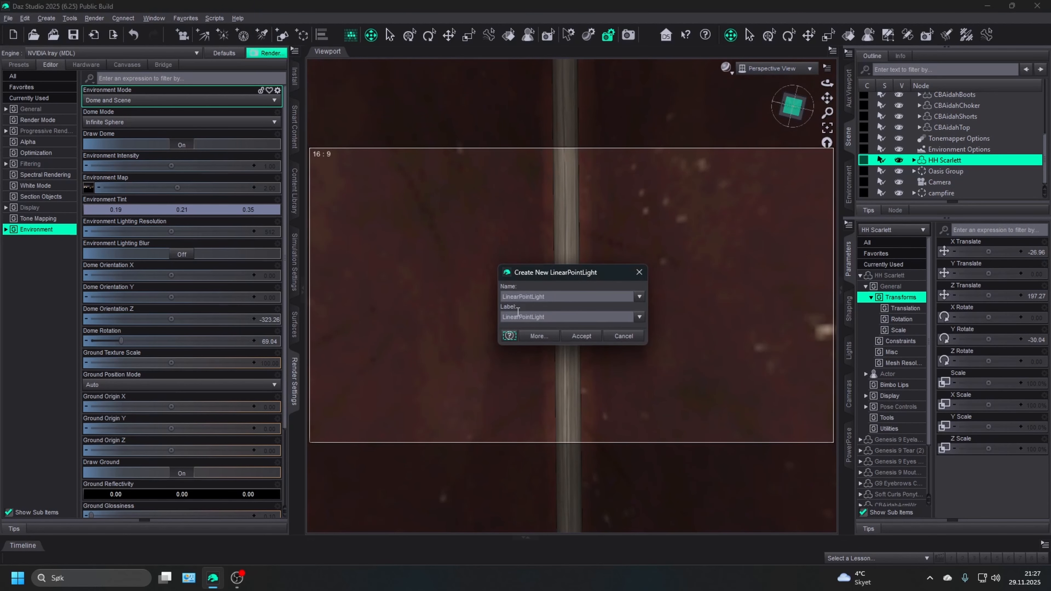
click(580, 338)
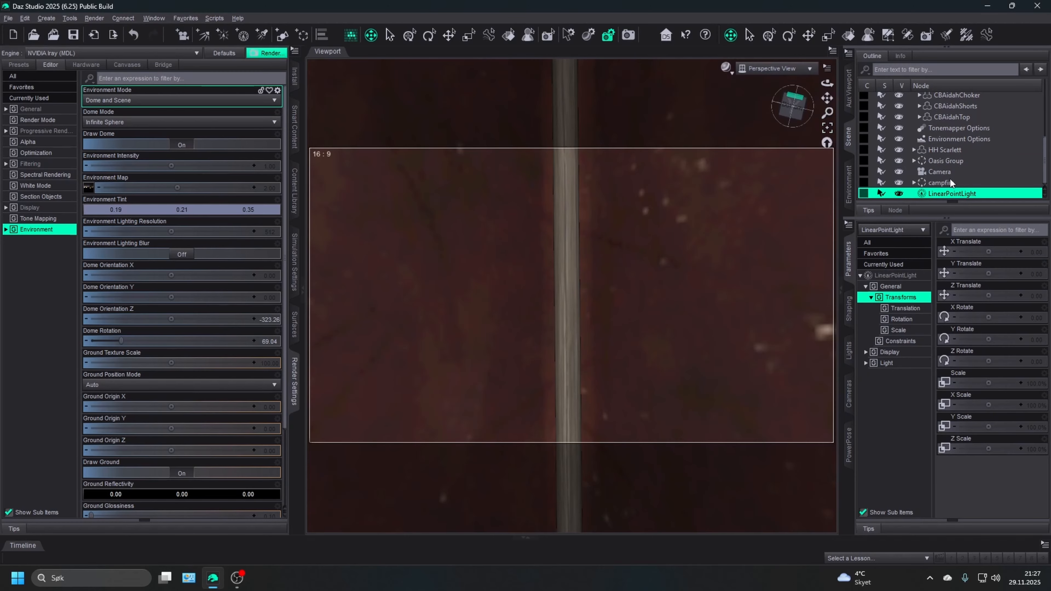
key(Delete)
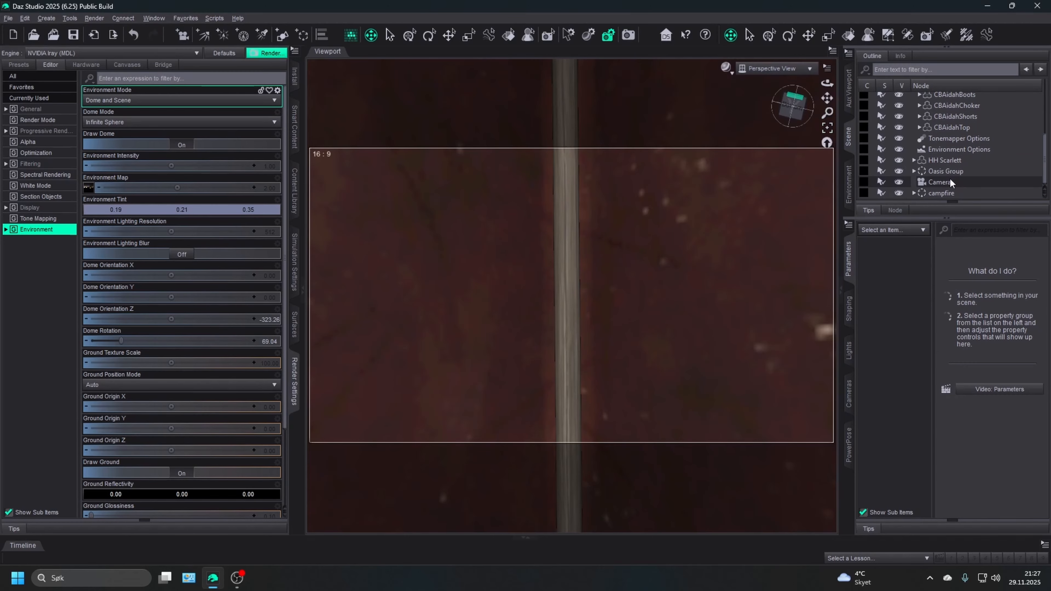
click(242, 36)
click(581, 336)
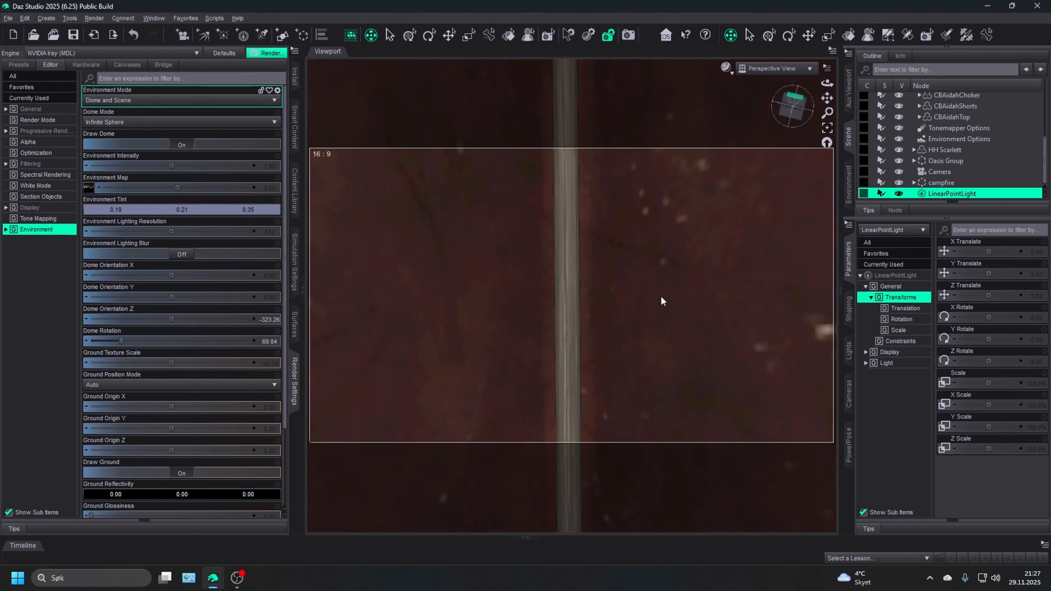
key(Delete)
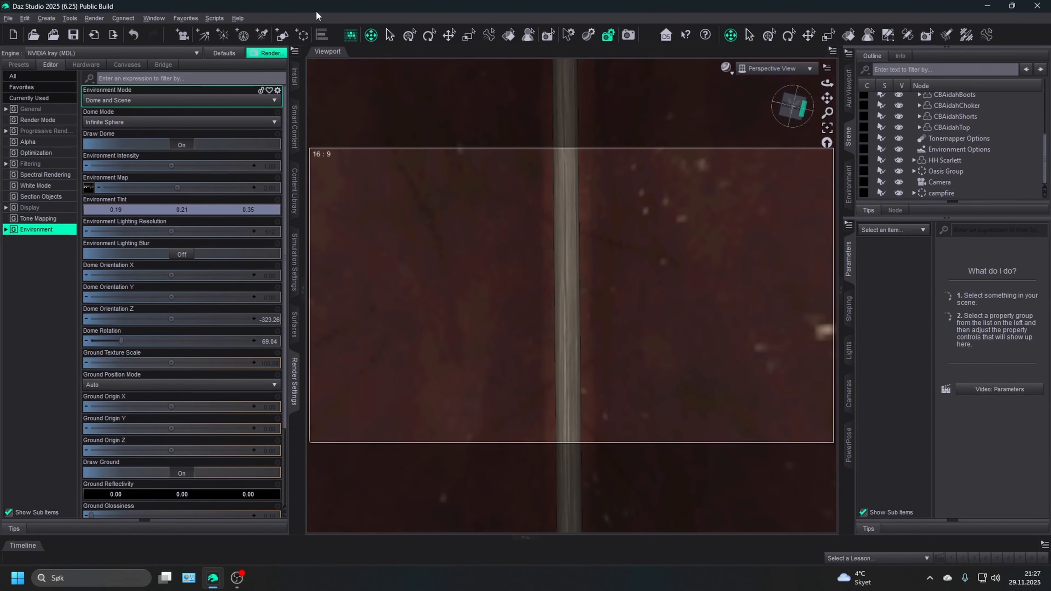
- Create a new point light, PointLight (2), inside the tent using the active Perspective View transforms, and frame it
click(222, 34)
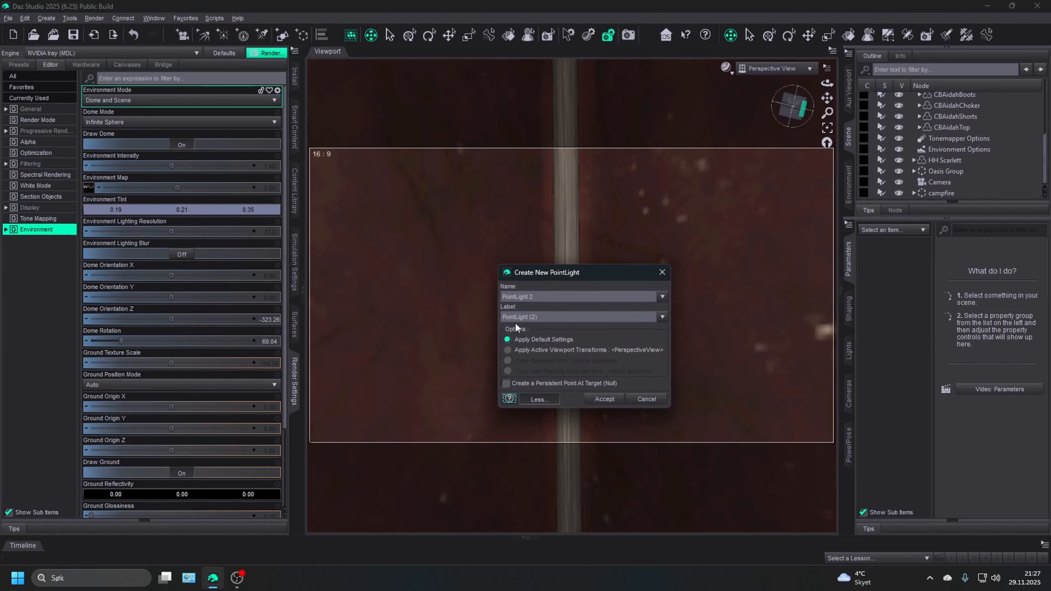
click(606, 350)
click(605, 399)
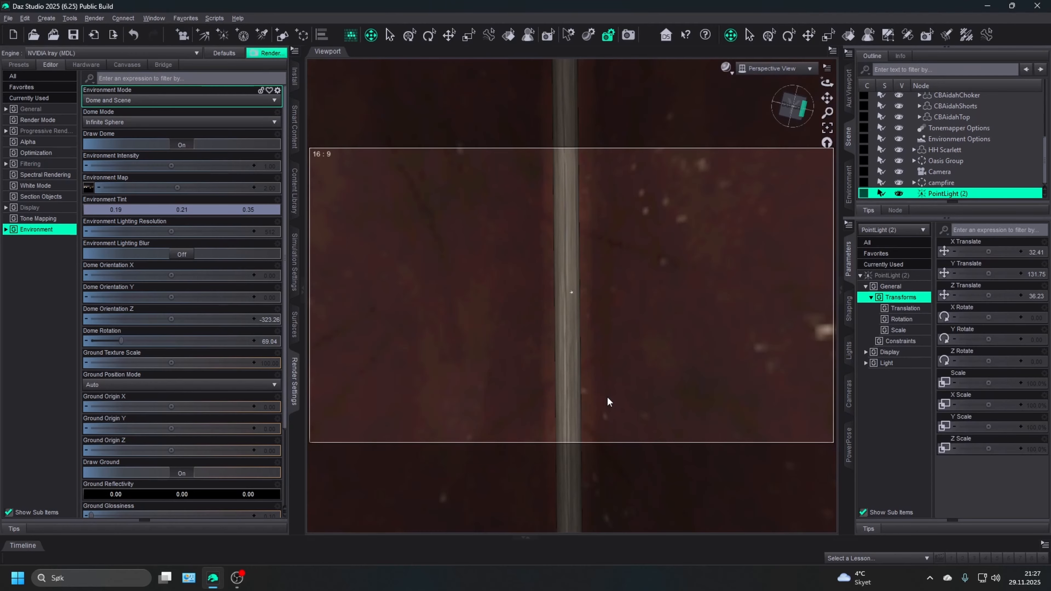
click(827, 128)
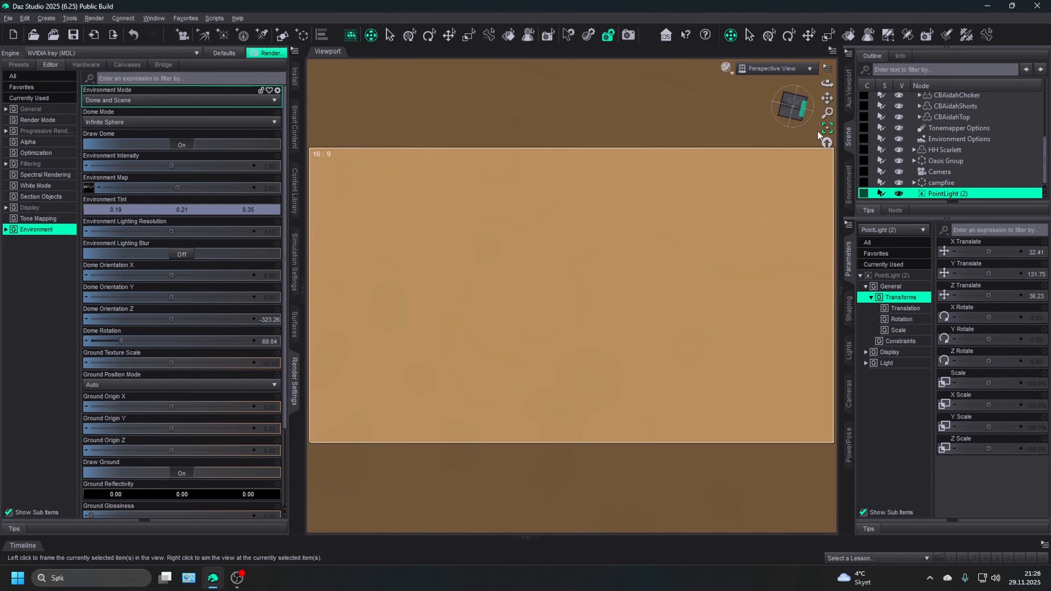
scroll(761, 197, up, 2)
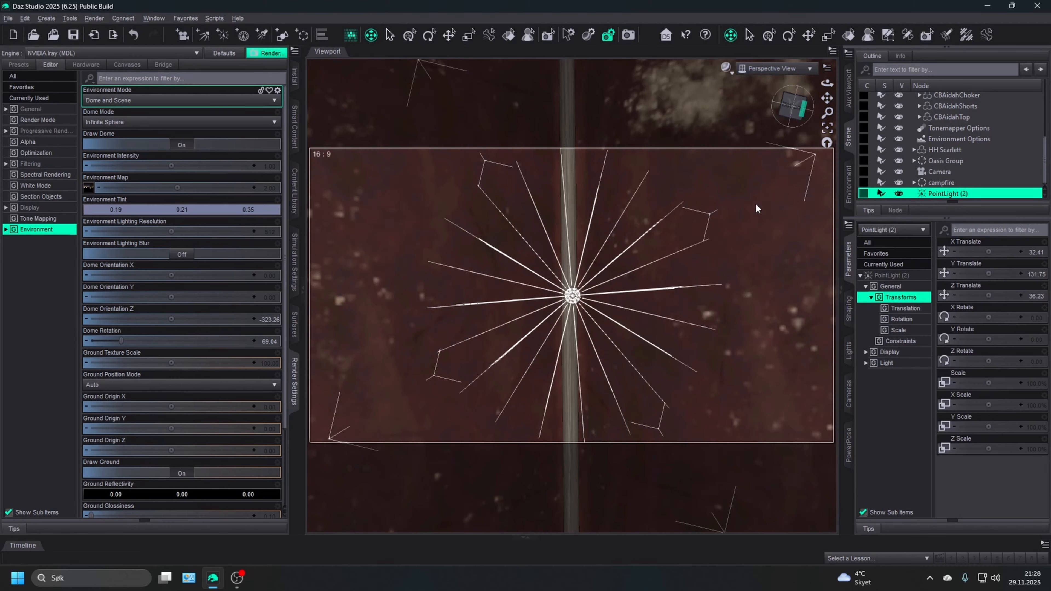
mouse_move(799, 108)
mouse_down()
mouse_move(794, 143)
mouse_move(783, 111)
mouse_move(776, 124)
mouse_move(790, 126)
mouse_up()
scroll(781, 138, down, 10)
- Set the Temperature of the tent's point light to 5000 K
click(887, 363)
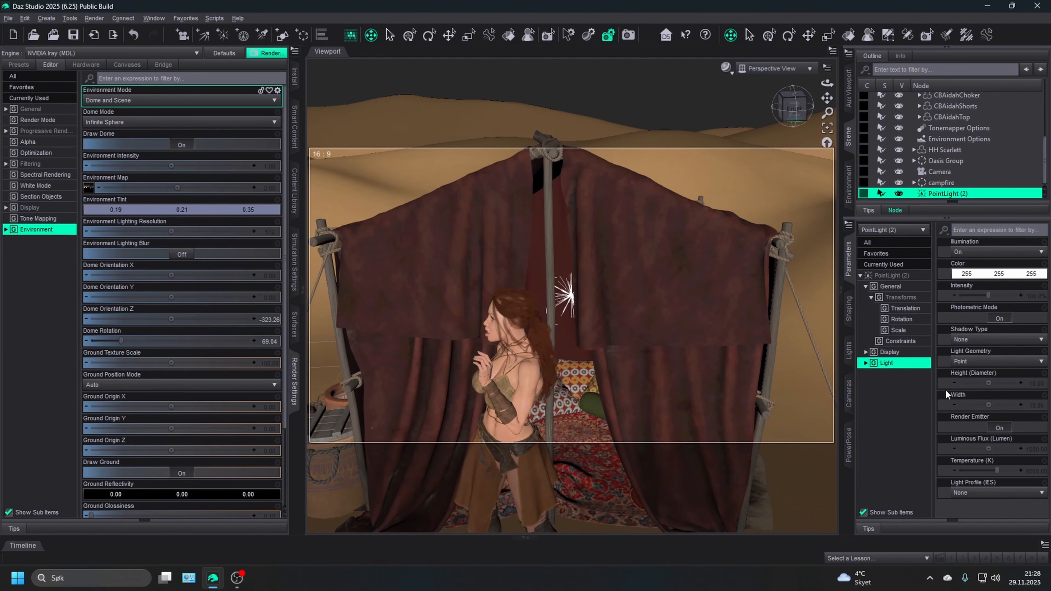
click(1036, 471)
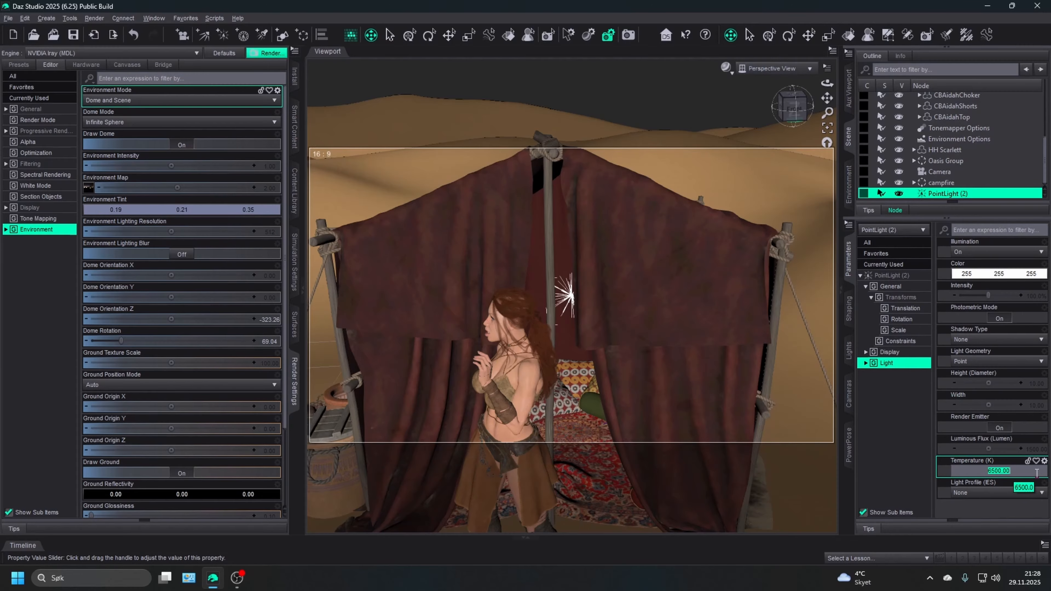
text(5000)
key(Return)
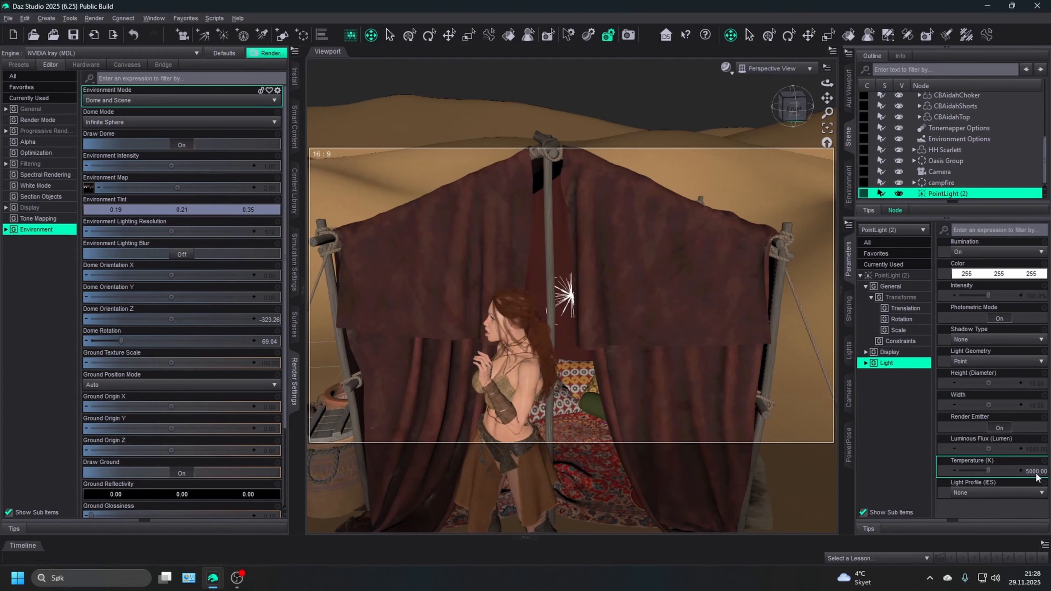
- Give the tent's point light a pale warm color of RGB 255, 233, 213
click(1018, 274)
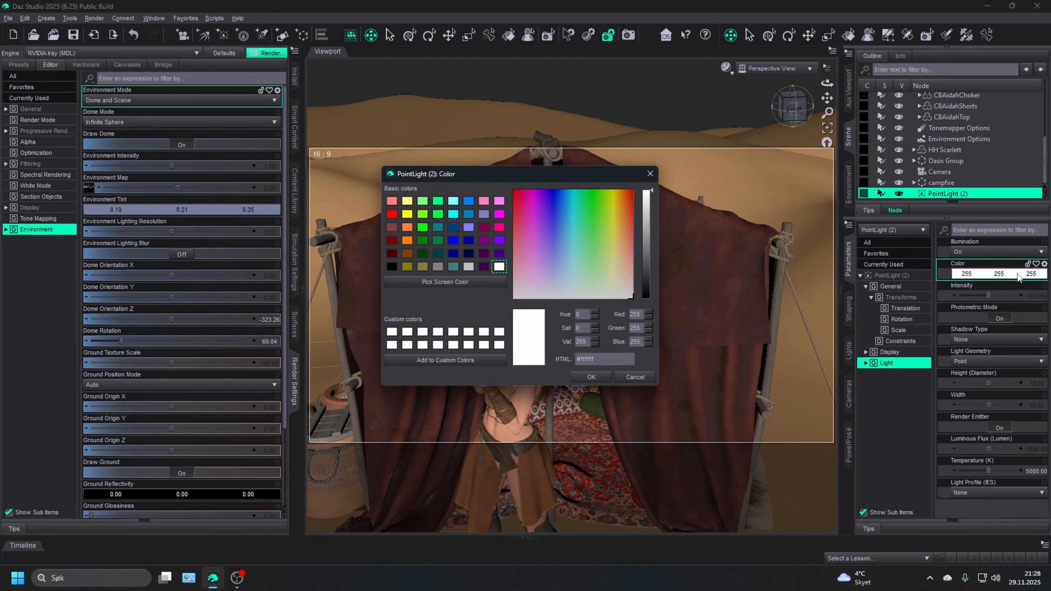
click(623, 286)
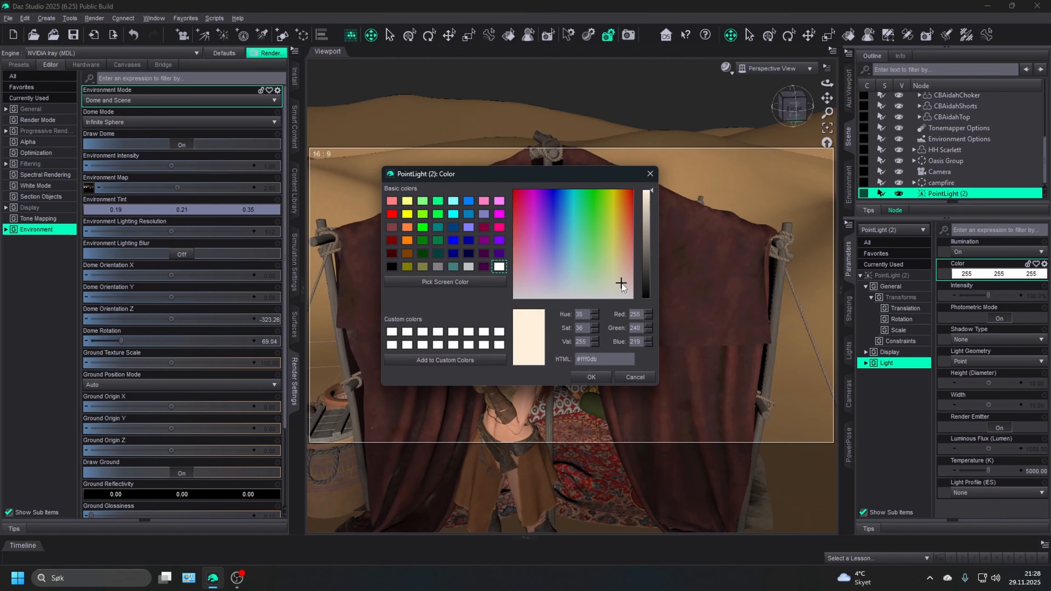
click(624, 280)
click(623, 282)
click(591, 378)
- Set the Luminous Flux of the tent's point light to 100000 lumens
click(1035, 450)
text(100000)
key(Return)
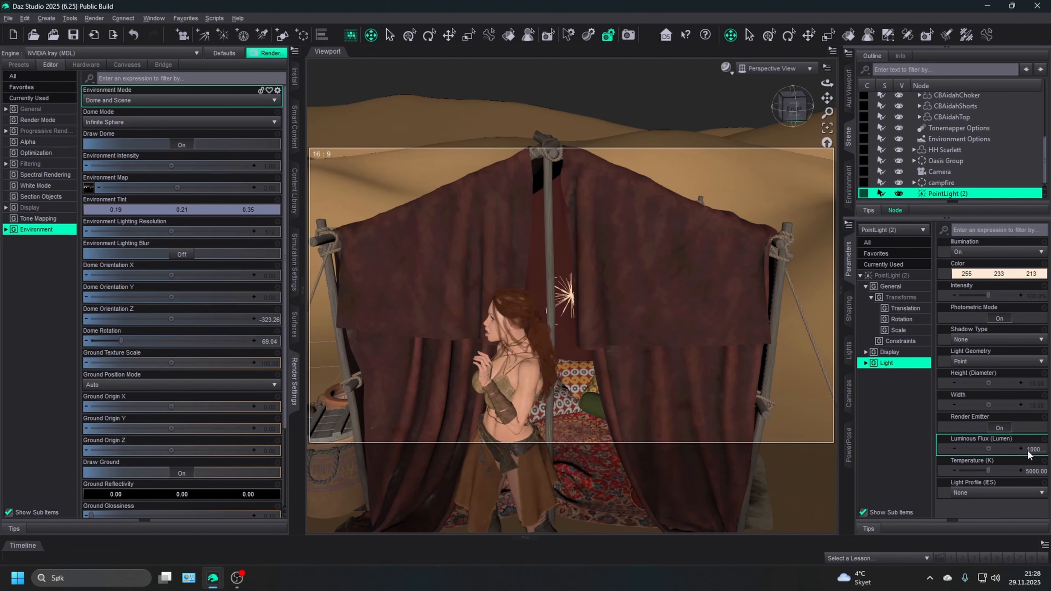
- Preview the night scene through Camera with NVIDIA Iray shading and check the Luminous Flux of the tent's point light
click(778, 68)
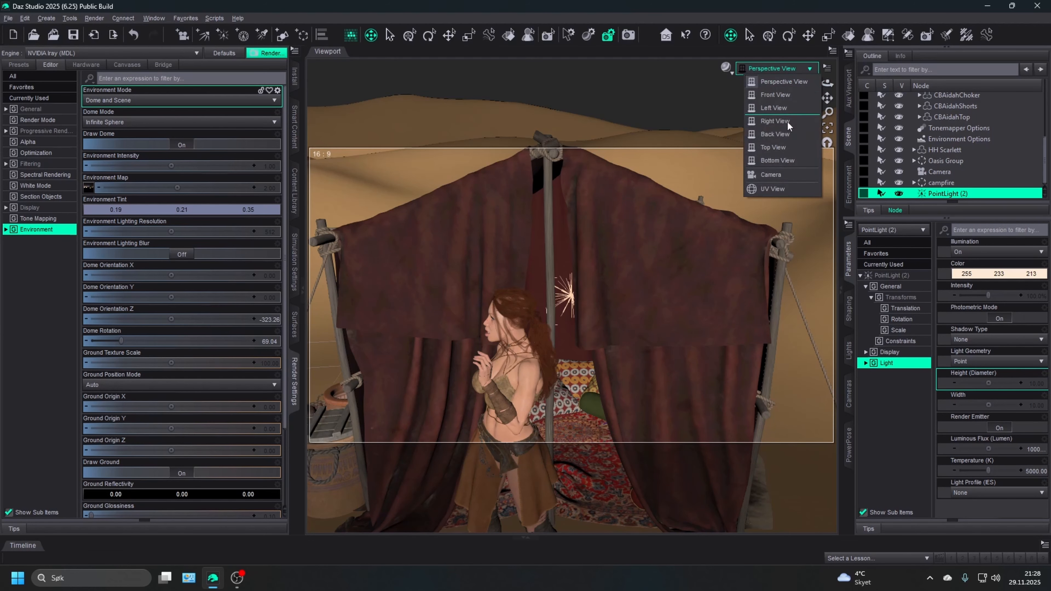
click(785, 177)
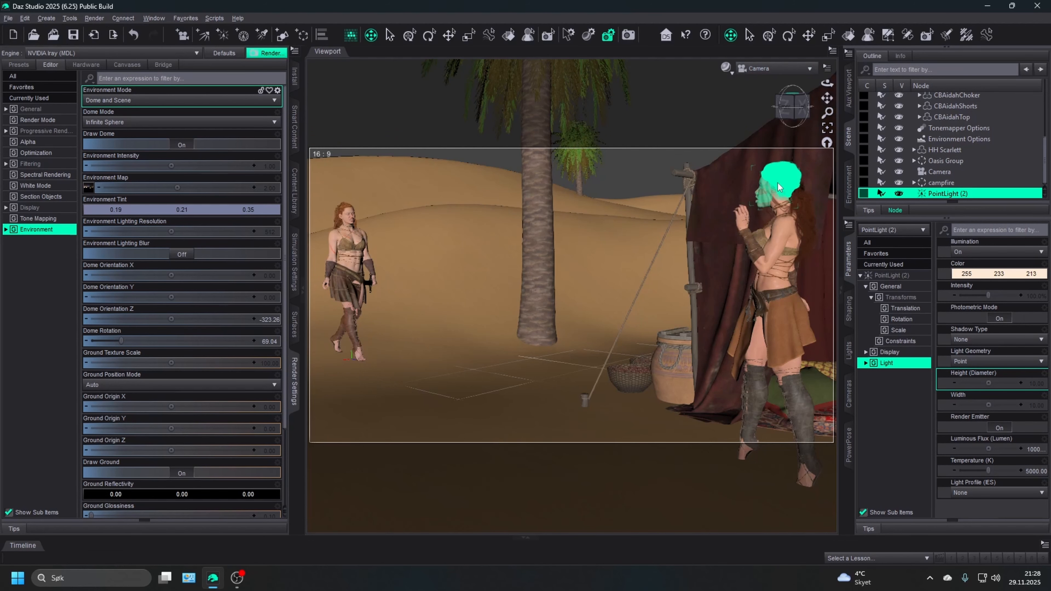
click(725, 69)
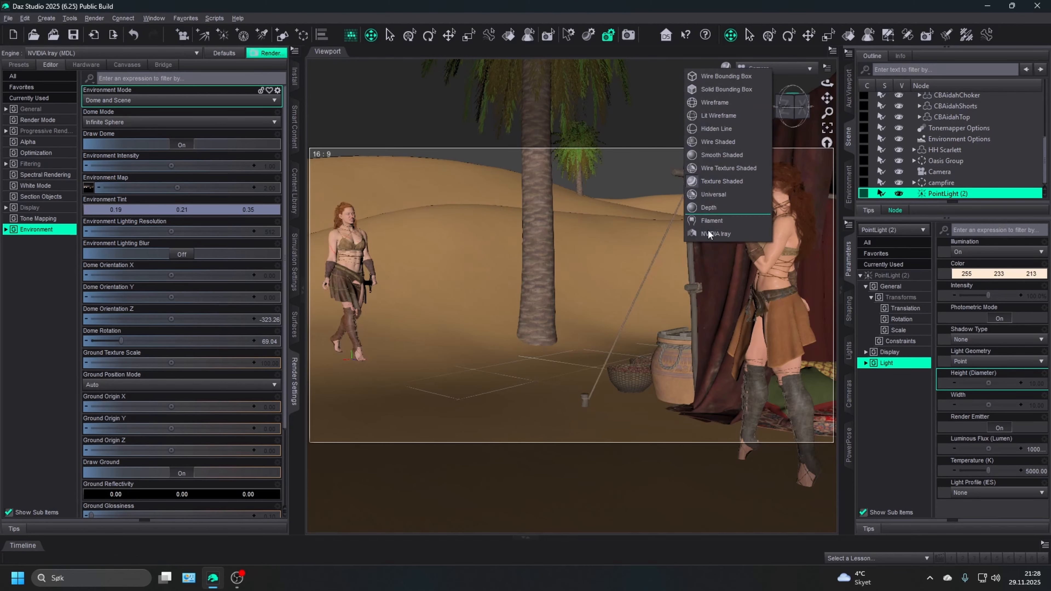
click(705, 236)
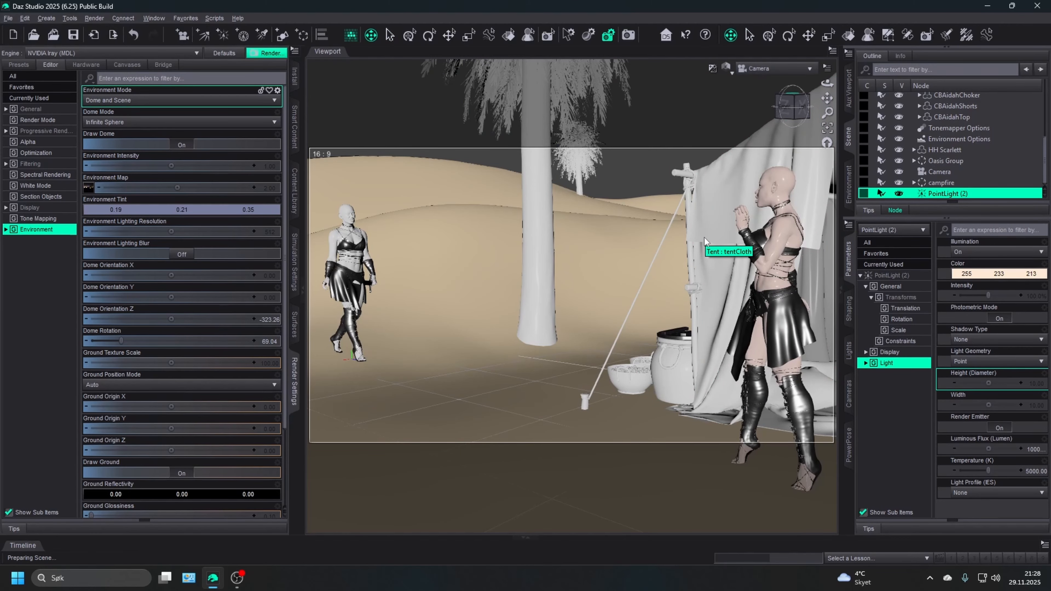
key(alt+shift+s)
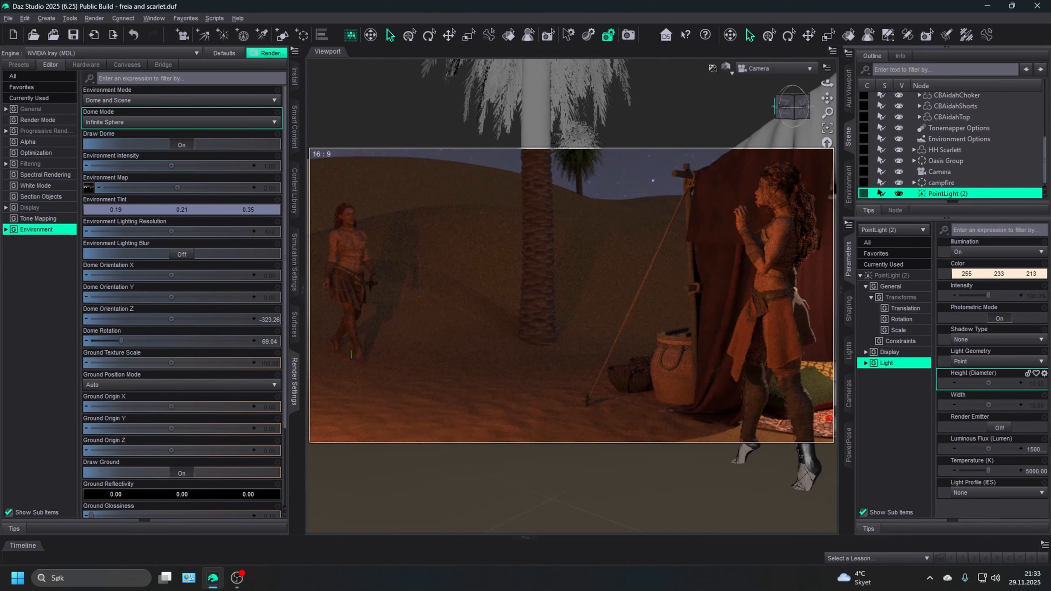
click(1026, 449)
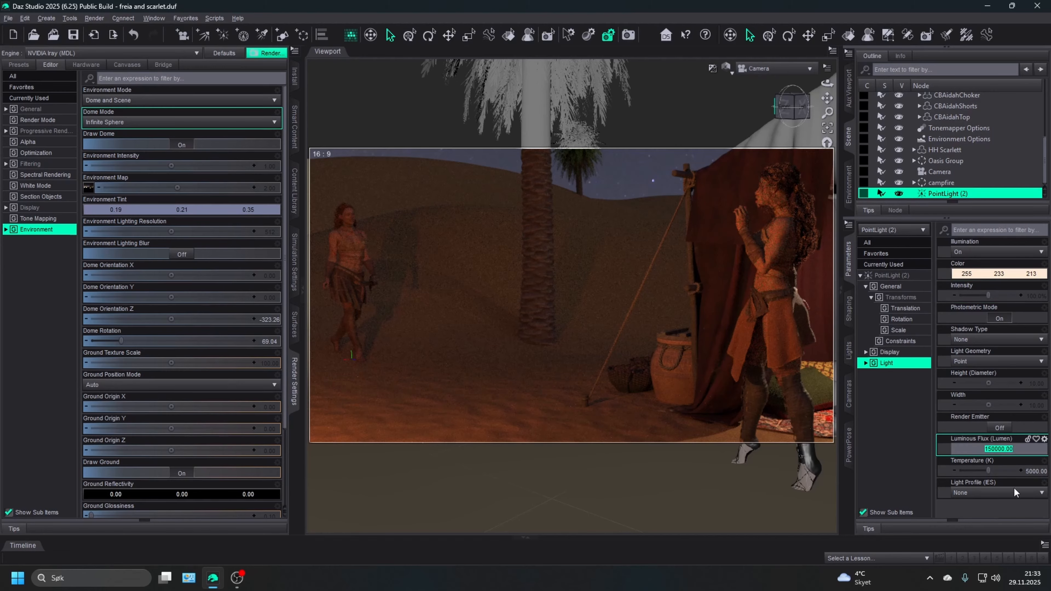
click(989, 511)
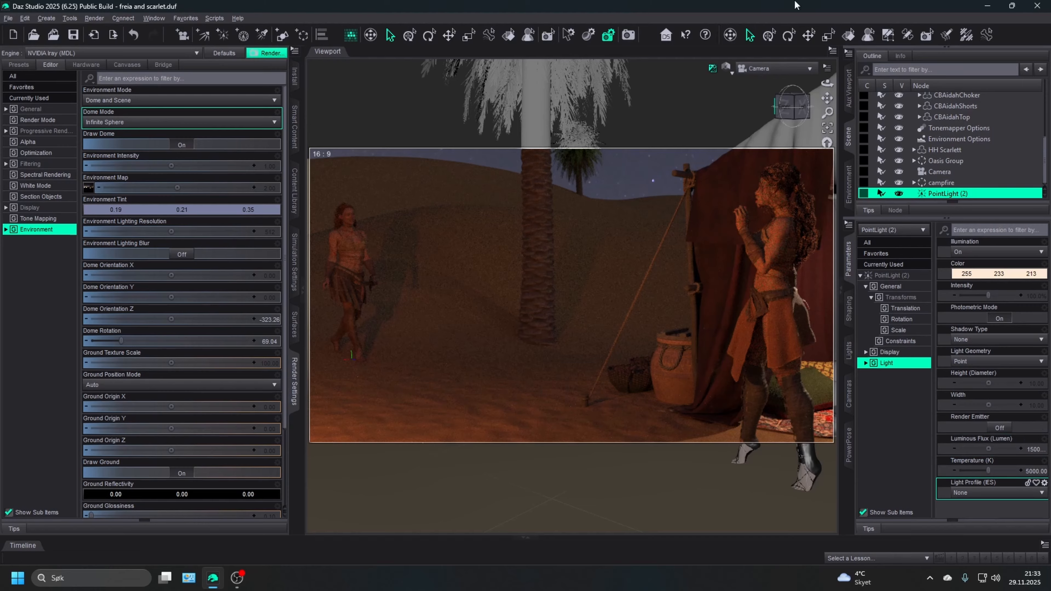
- Leave the Iray preview and switch the viewport back to Perspective View
click(765, 71)
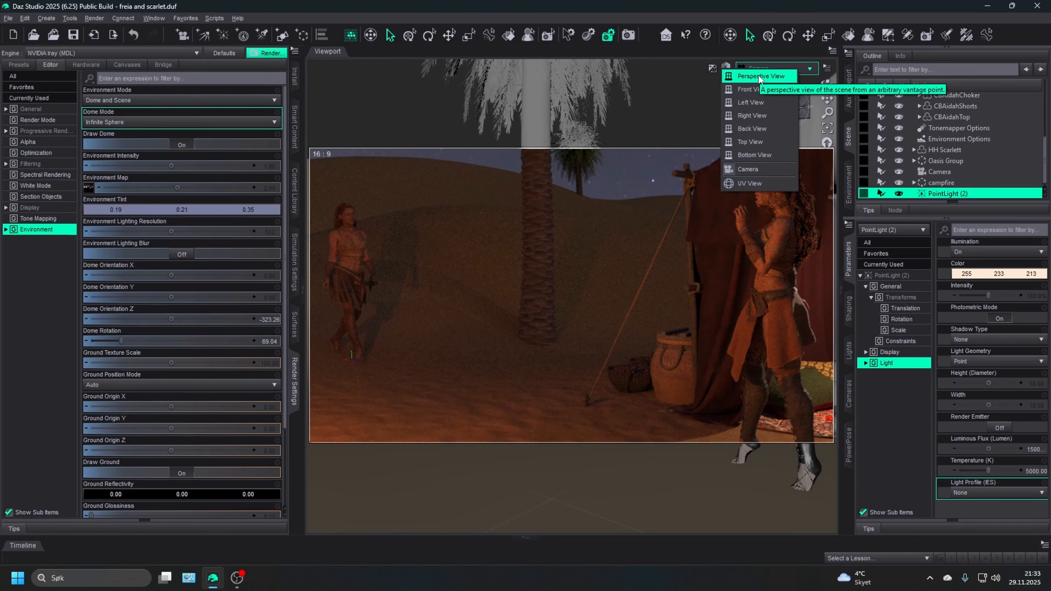
click(759, 78)
click(726, 67)
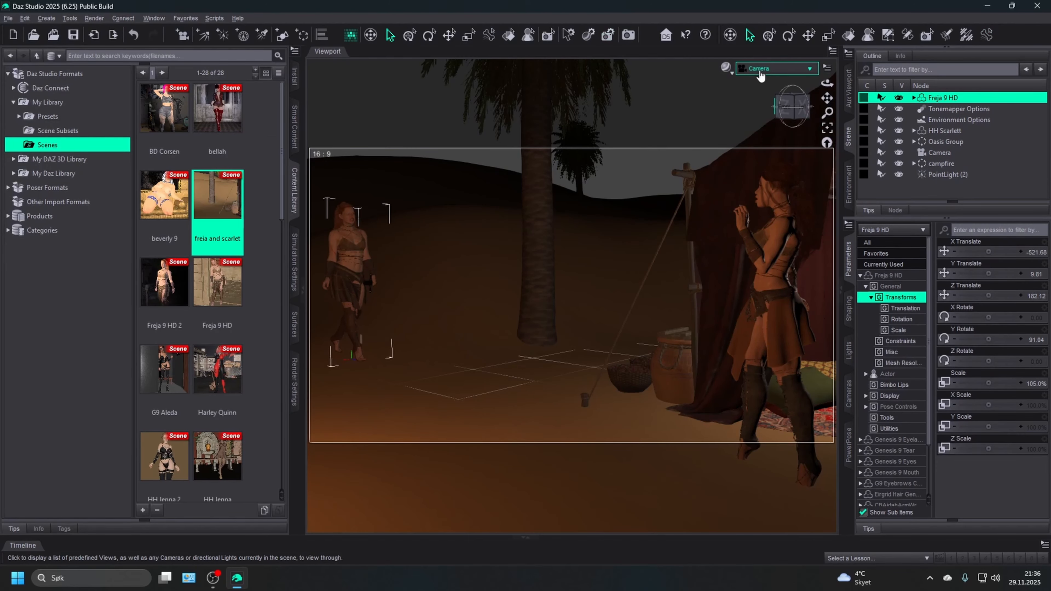
click(760, 74)
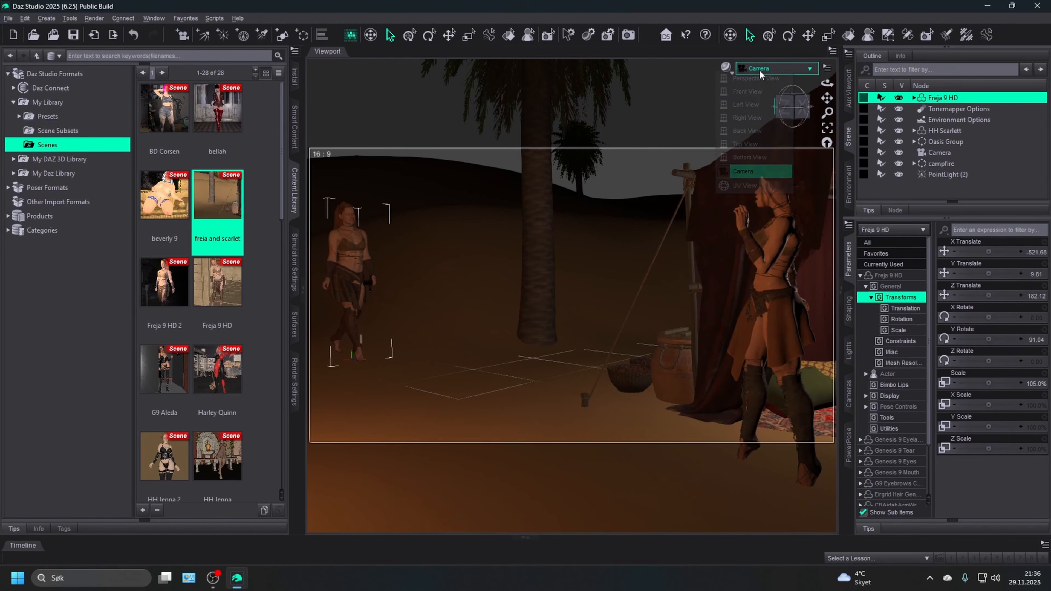
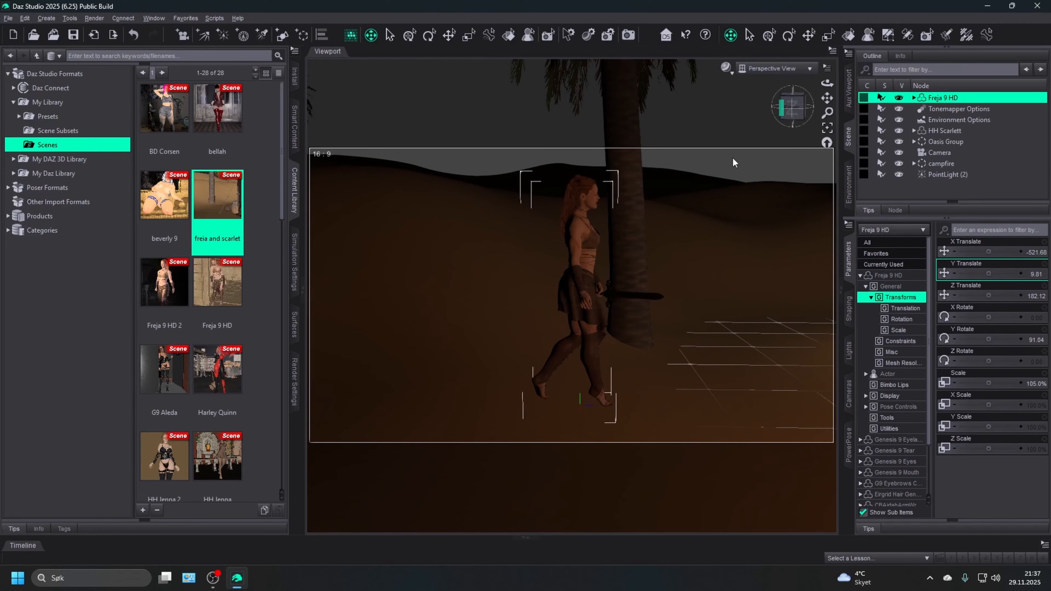
- Create a new point light, PointLight (3), near the walking character using the active Perspective View transforms
drag(827, 97, 826, 95)
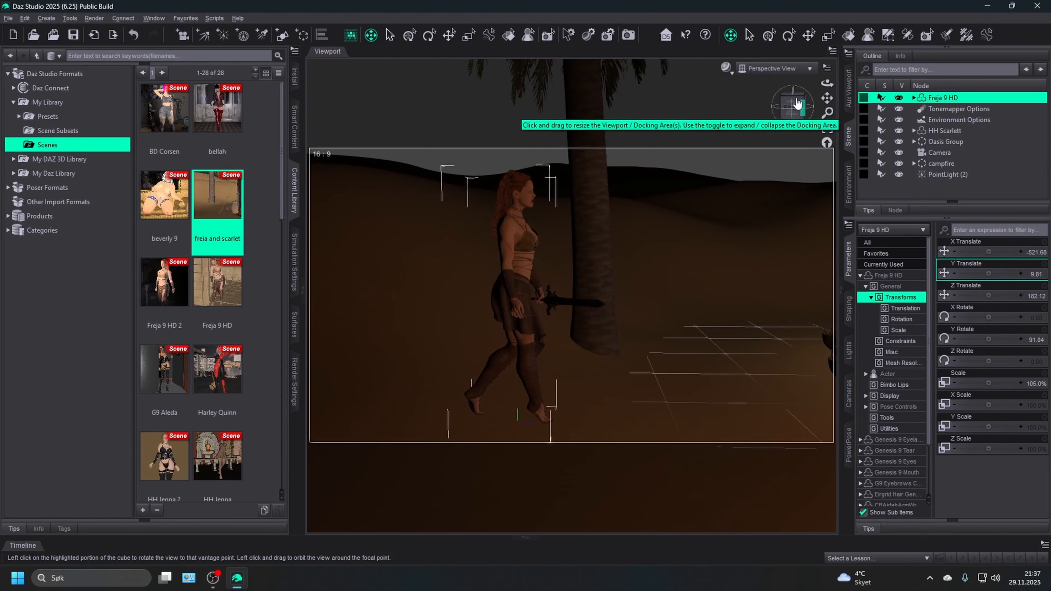
click(787, 98)
click(788, 99)
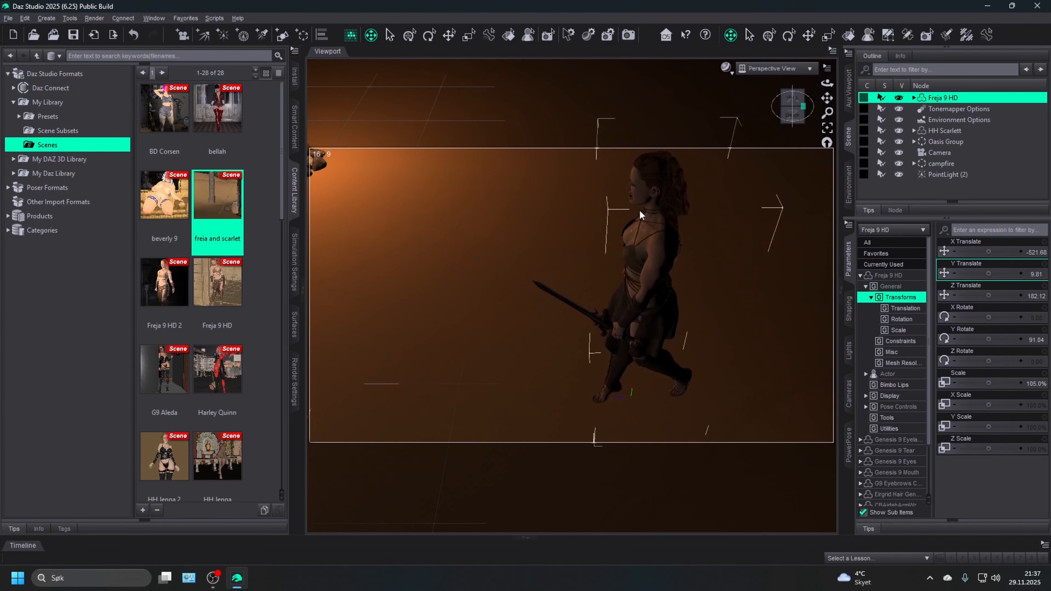
drag(790, 109, 1038, 69)
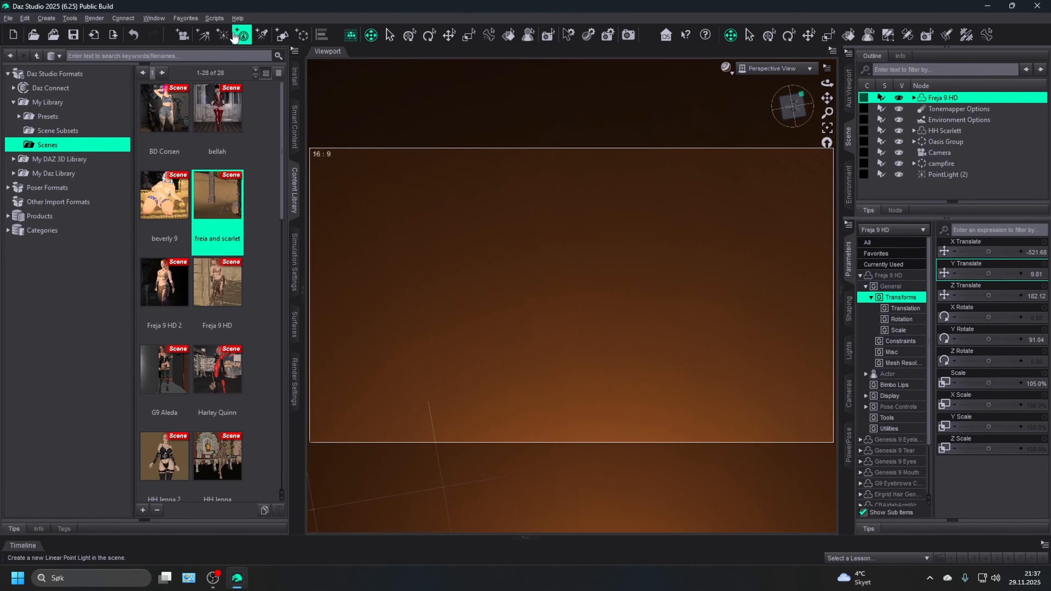
click(224, 35)
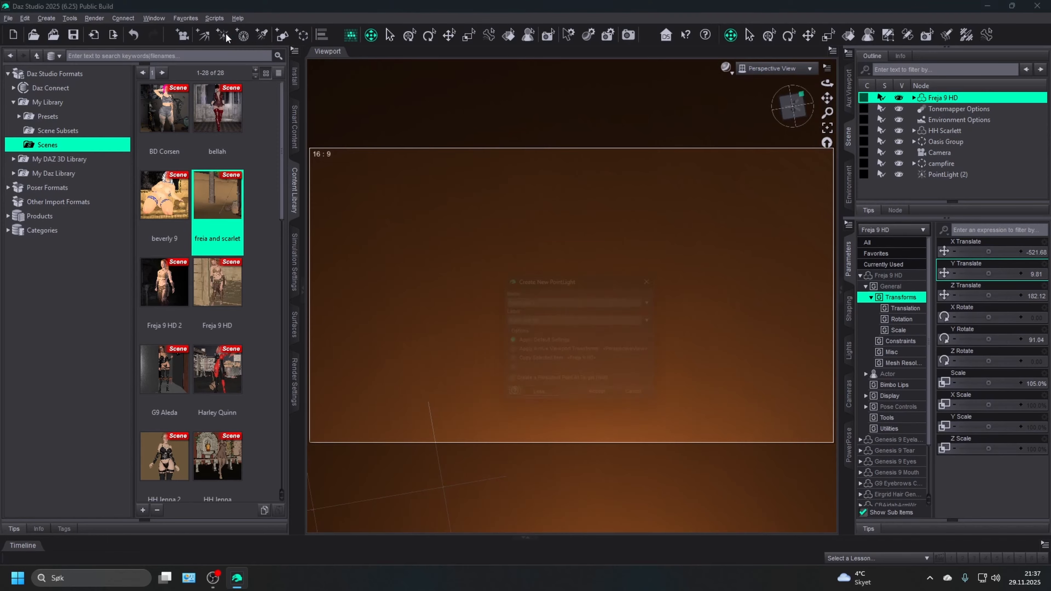
click(589, 350)
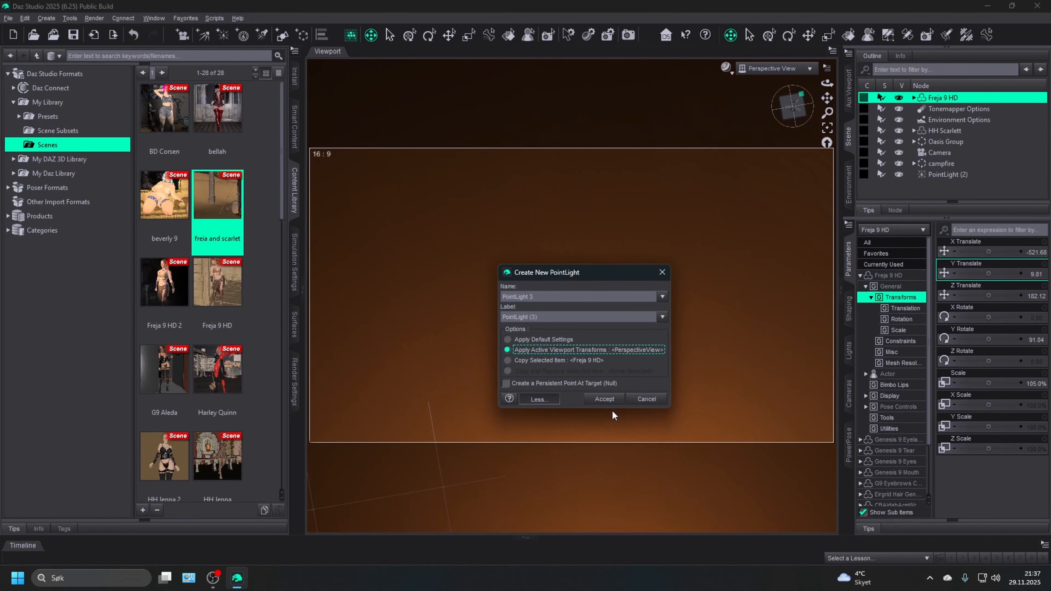
click(604, 398)
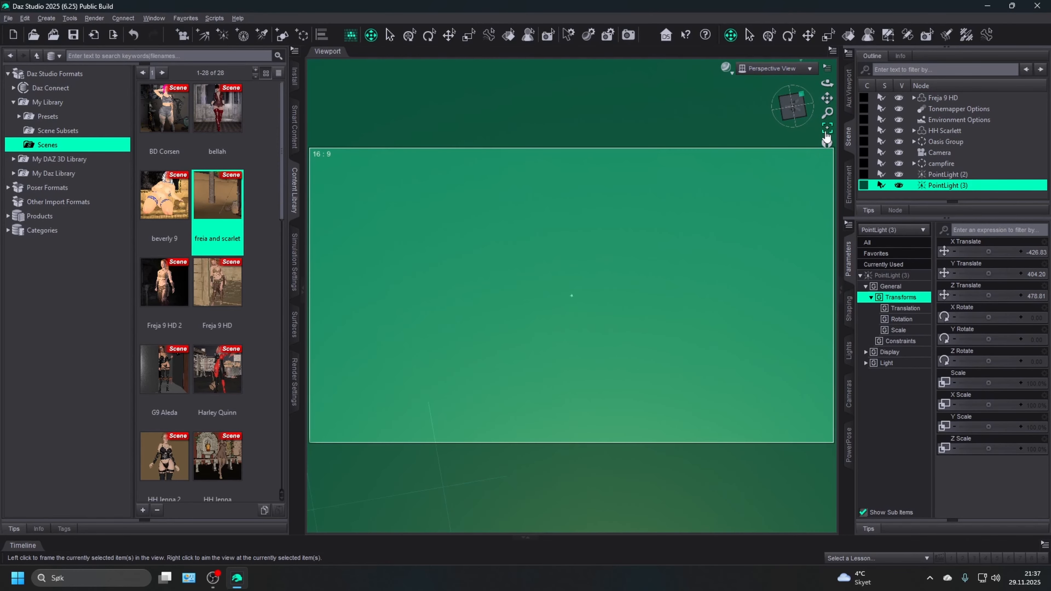
- Lower PointLight (3) close to the ground, to a Y Translate of about 48, and frame it
click(826, 132)
drag(824, 116, 822, 143)
drag(823, 86, 822, 109)
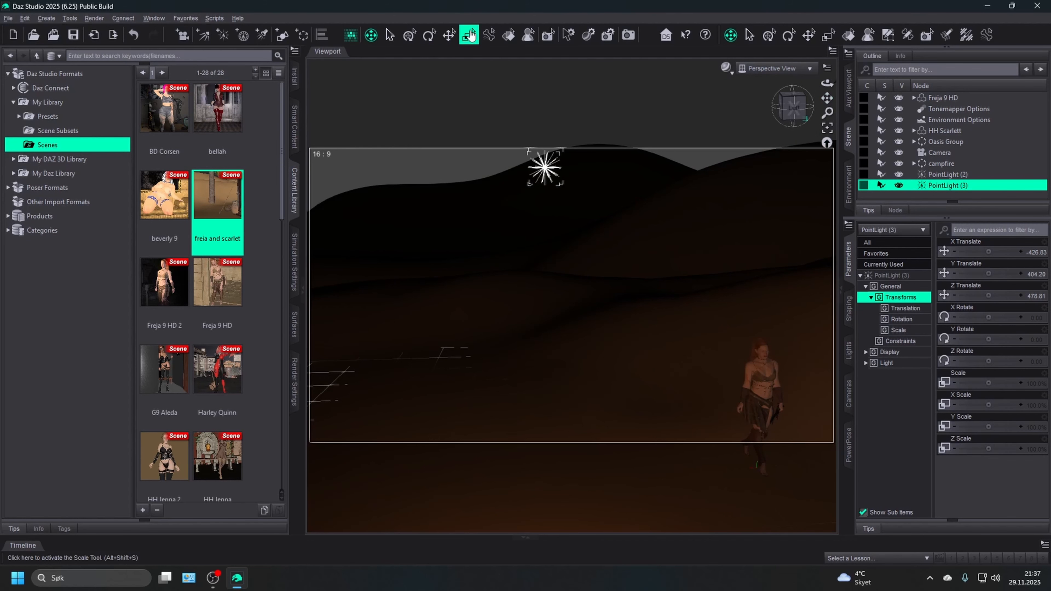
click(449, 34)
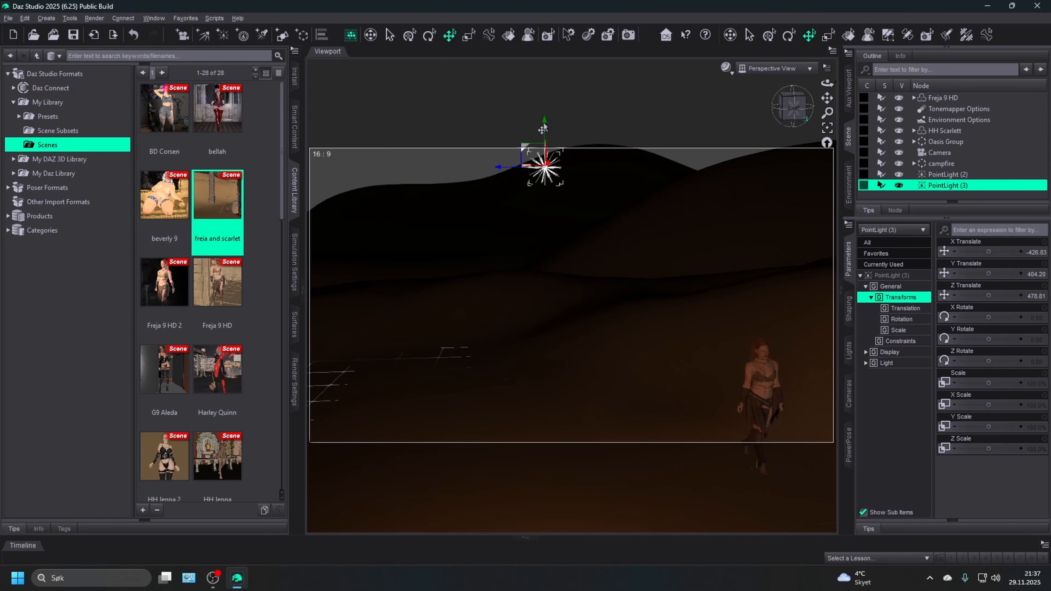
drag(543, 126, 628, 454)
click(827, 127)
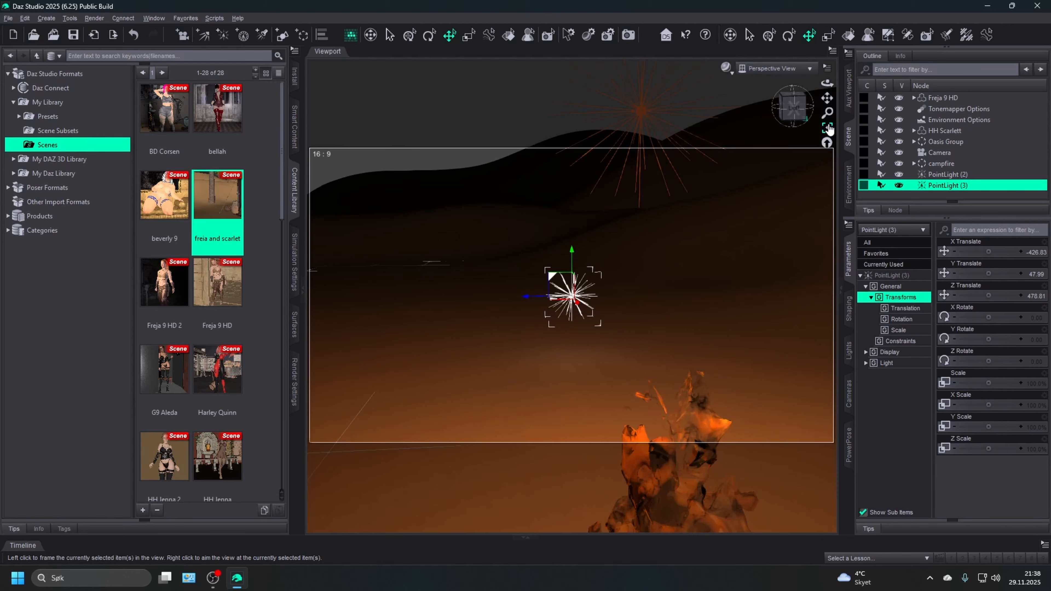
- Move PointLight (3) across the sand toward the walking character, to about X -473 and Z 379
drag(791, 102, 846, 136)
drag(588, 320, 577, 241)
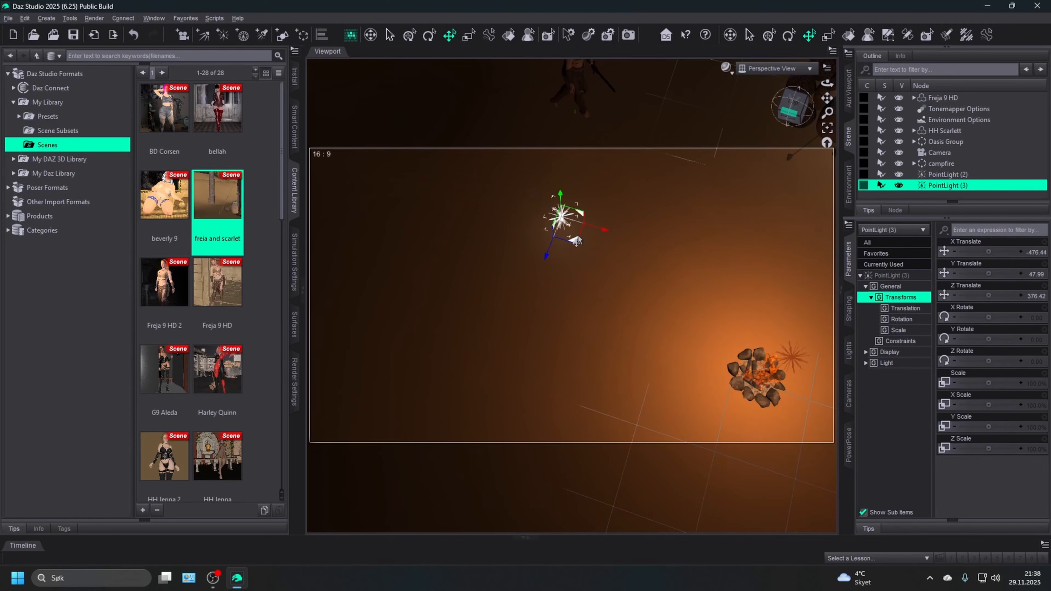
click(827, 128)
scroll(742, 211, down, 3)
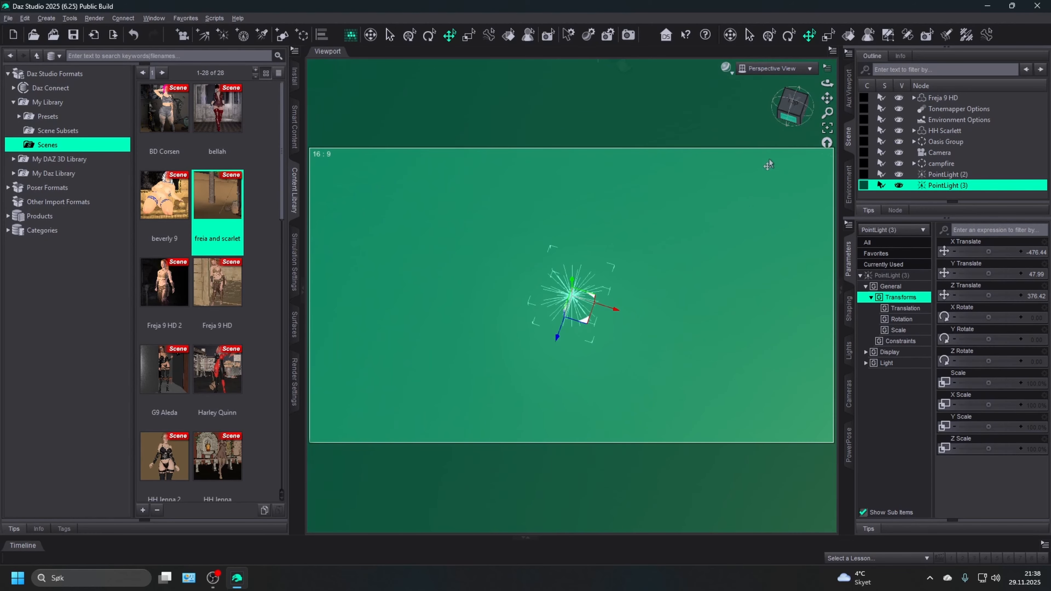
mouse_move(780, 112)
mouse_down()
mouse_move(800, 85)
mouse_move(831, 83)
mouse_move(833, 69)
mouse_move(778, 60)
mouse_move(739, 73)
mouse_move(749, 93)
mouse_move(788, 107)
mouse_up()
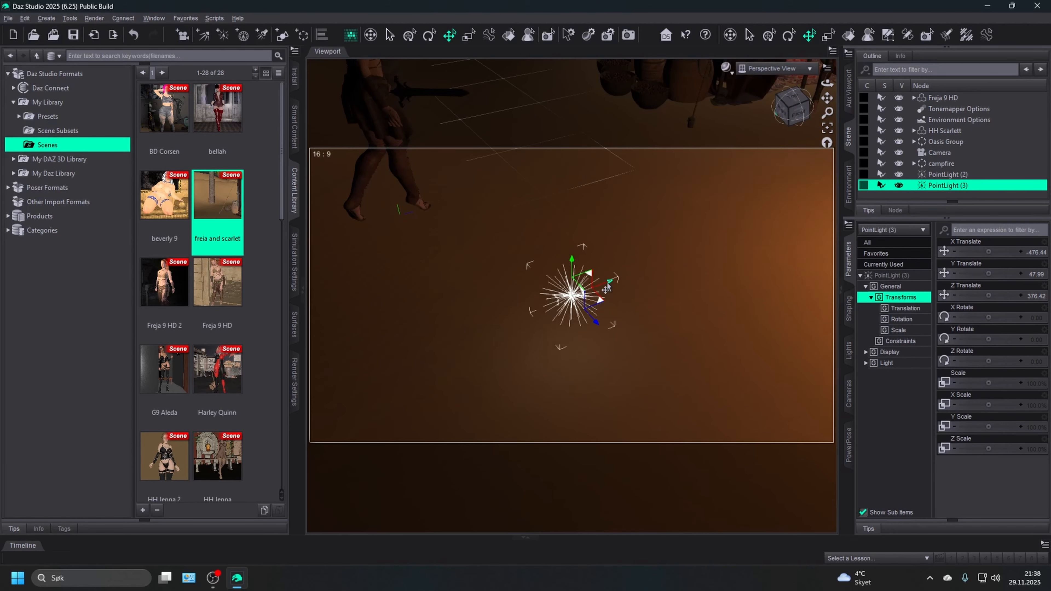
drag(609, 283, 616, 287)
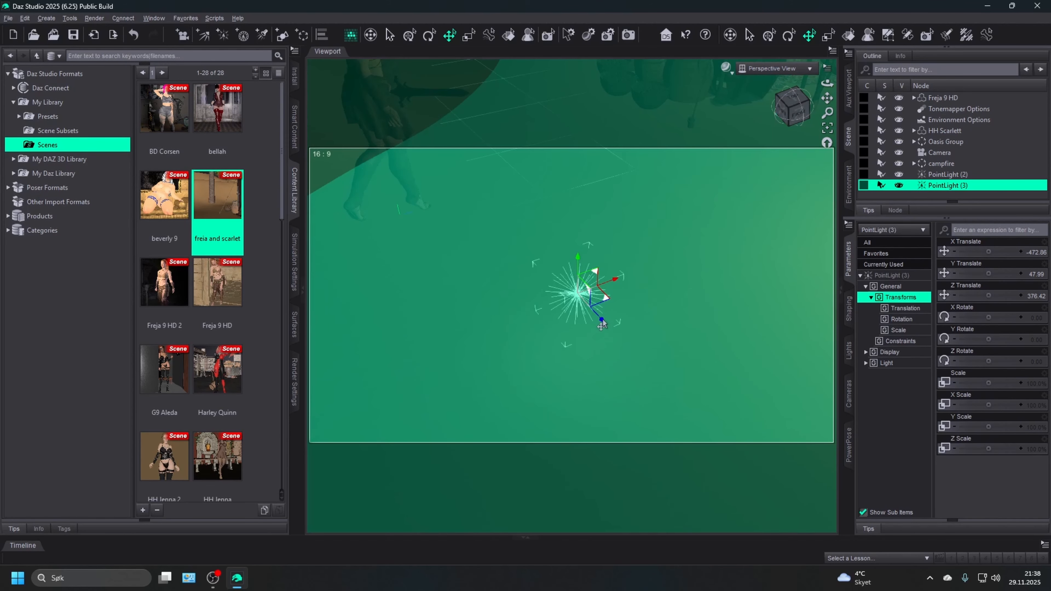
drag(602, 324, 605, 328)
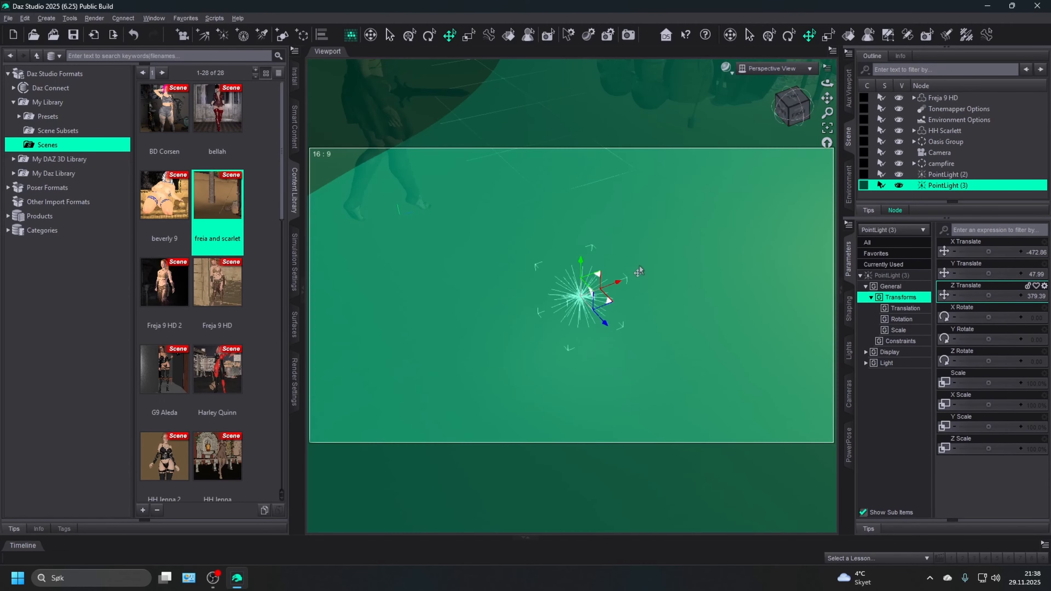
- Inspect the placement of PointLight (3) relative to the campfire and tent, and delete the light
drag(827, 83, 825, 62)
click(826, 128)
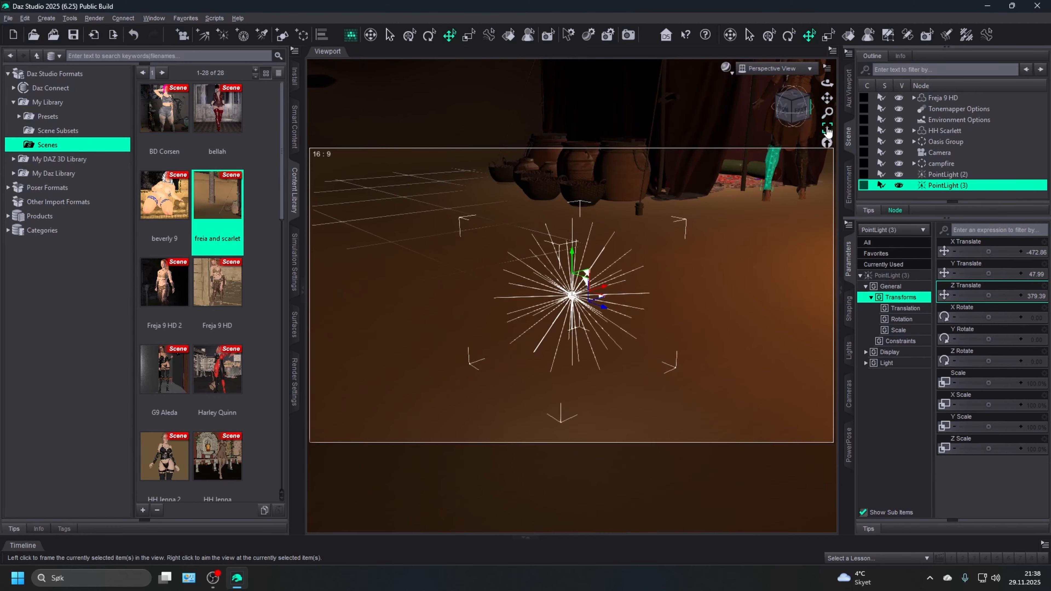
click(827, 128)
click(826, 128)
scroll(783, 180, down, 5)
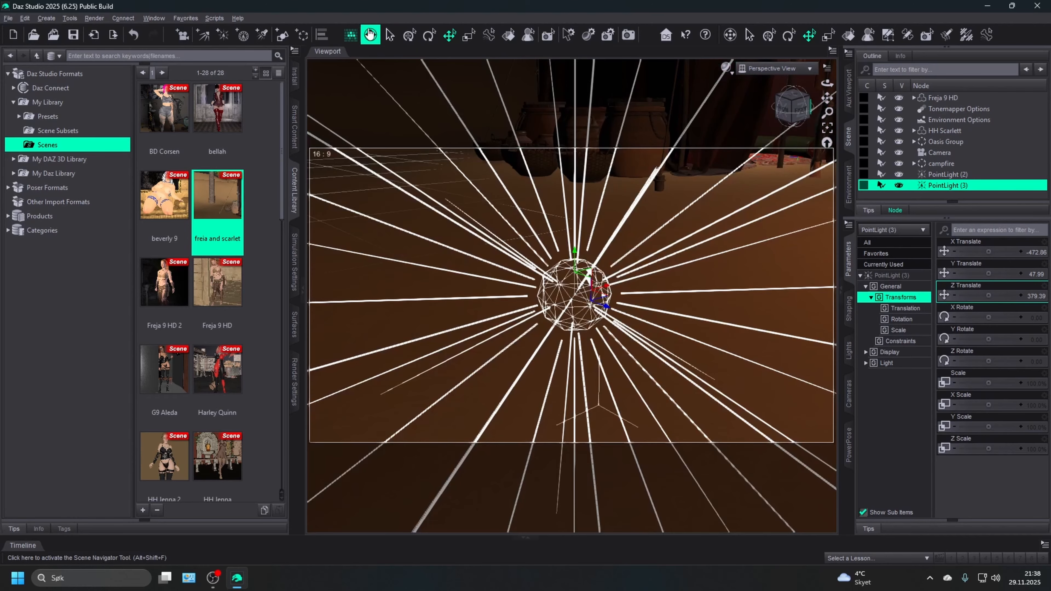
click(371, 35)
drag(569, 176, 557, 182)
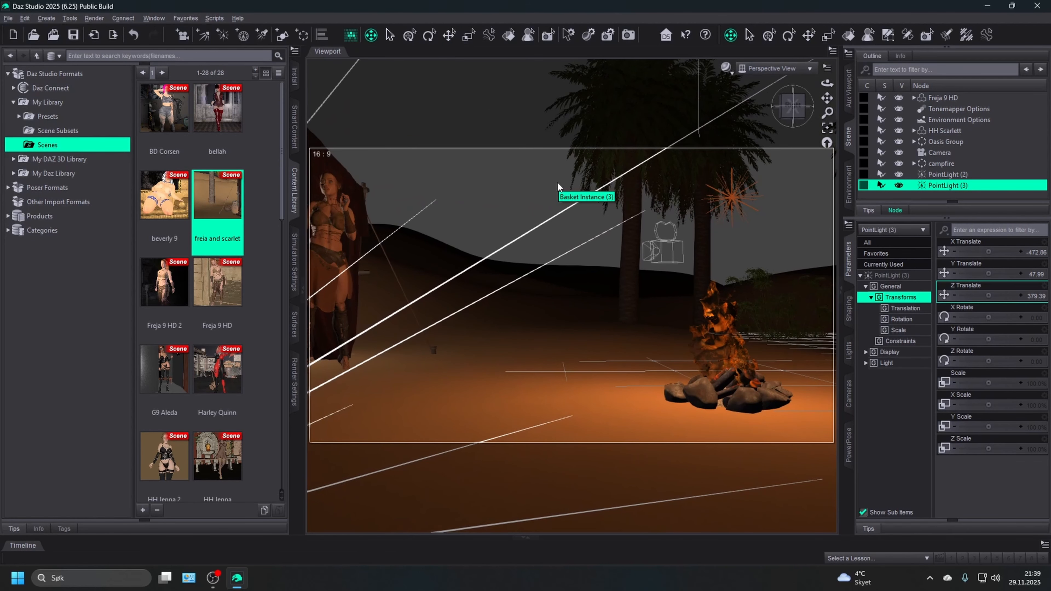
key(Delete)
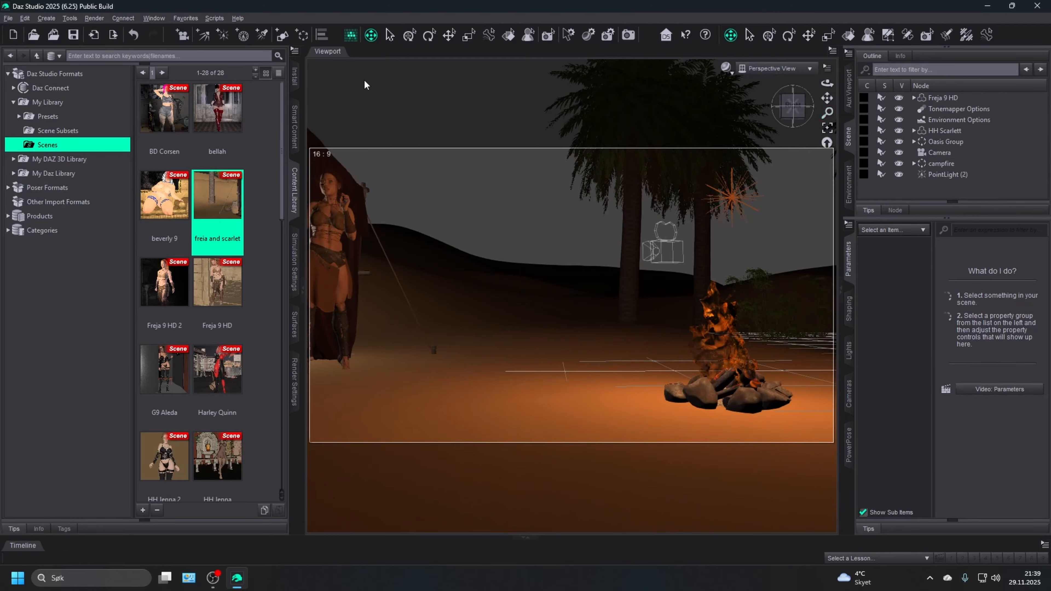
- Merge the saved scene subset "base photoshoot setup" into the scene instead of creating a new spotlight
click(258, 38)
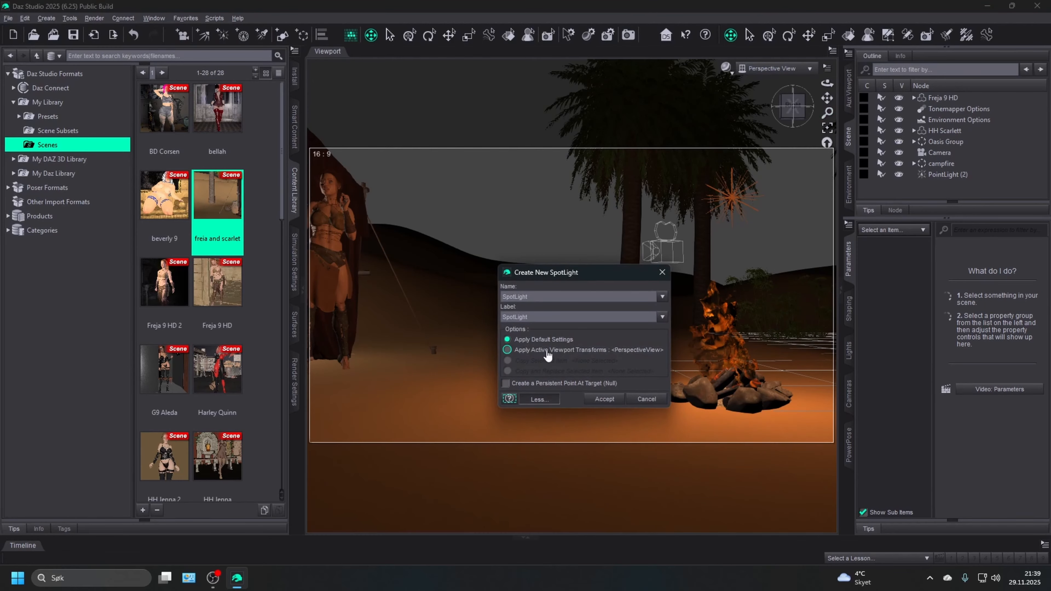
click(653, 399)
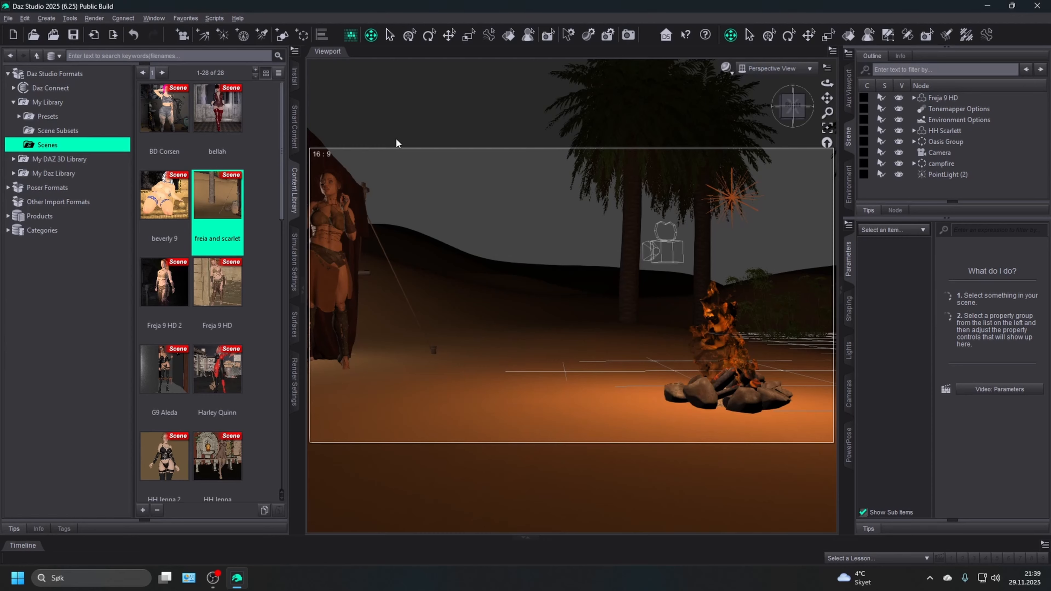
click(44, 130)
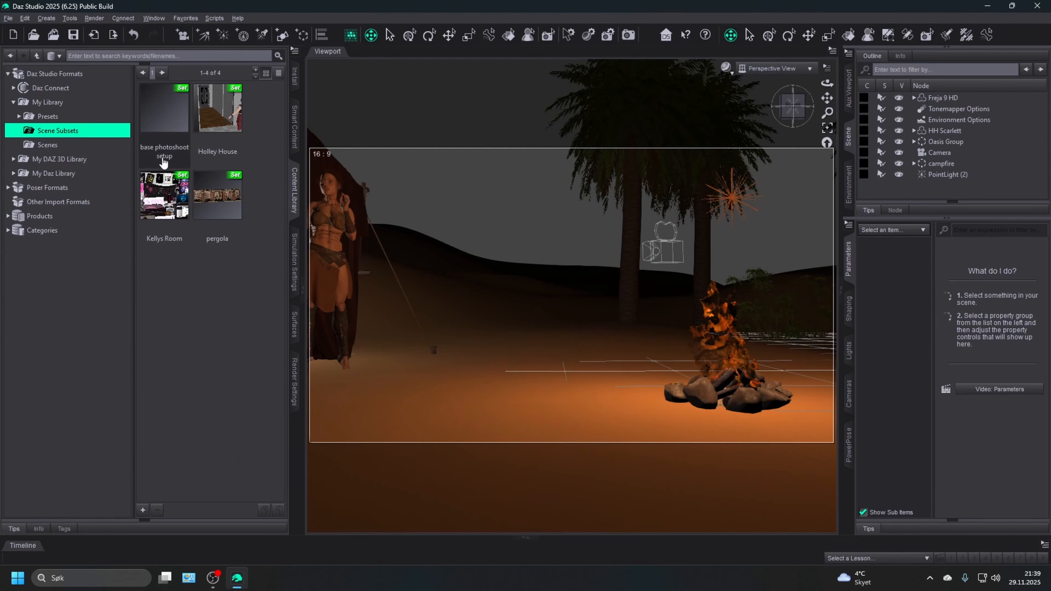
drag(164, 109, 456, 167)
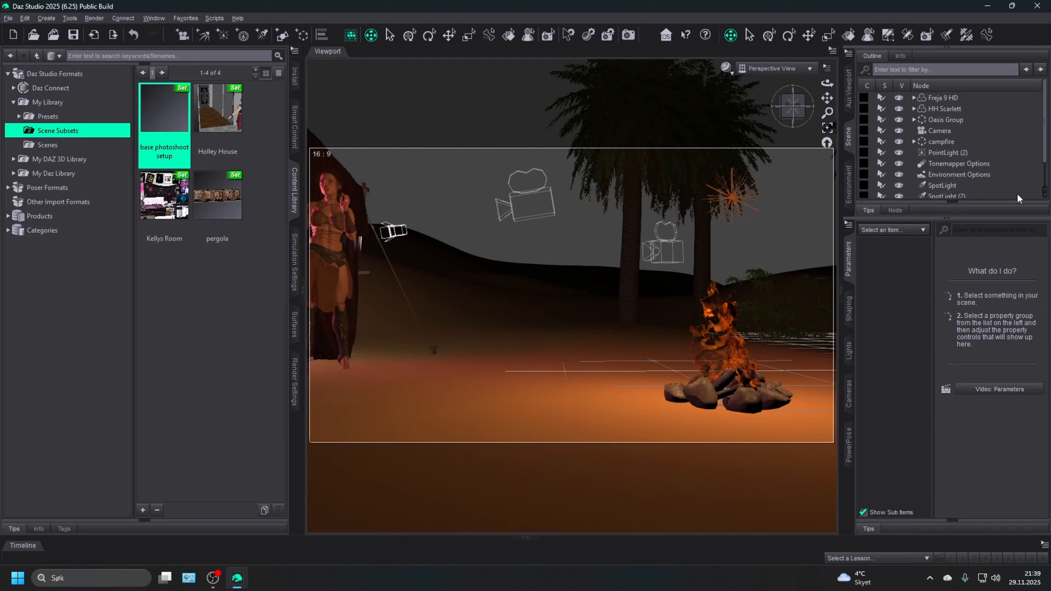
- Delete Camera (2), SpotLight (3) and SpotLight (2) of the merged photoshoot setup, keeping only the first SpotLight
scroll(995, 168, down, 2)
click(948, 193)
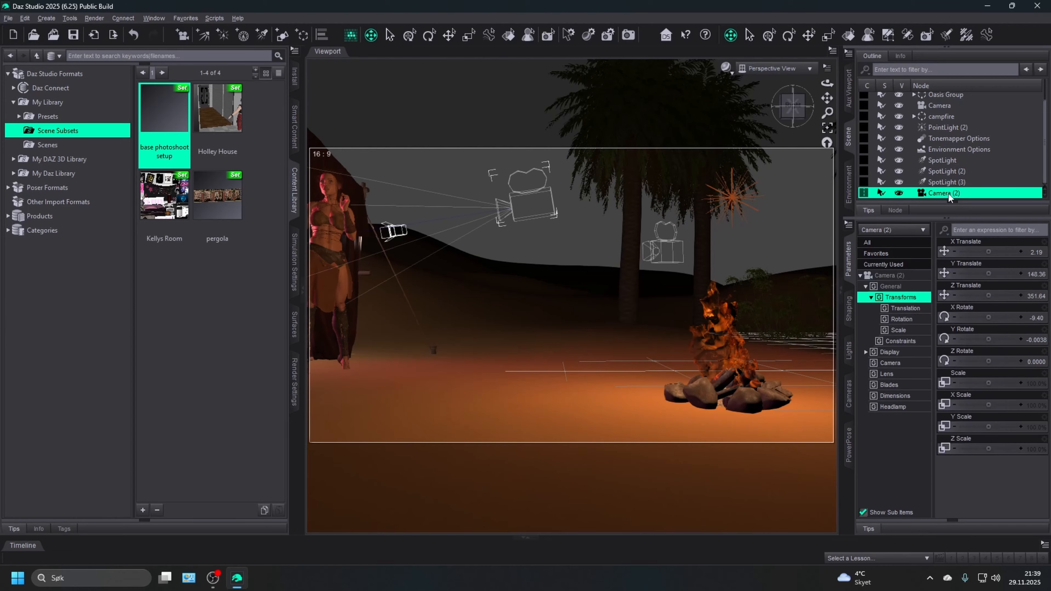
key(Delete)
click(952, 190)
key(Delete)
click(952, 192)
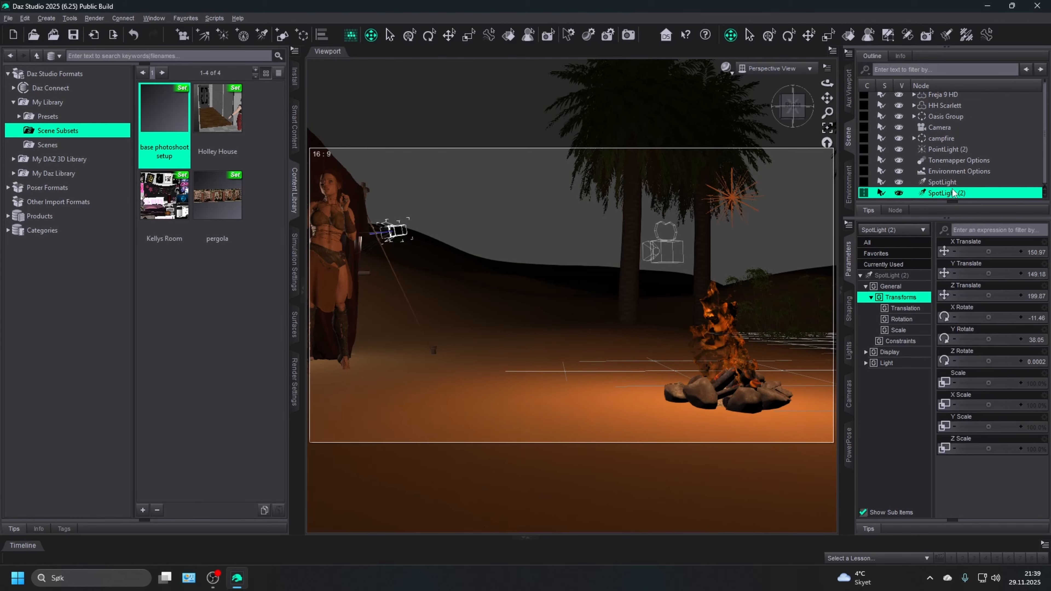
key(Delete)
- Look through SpotLight and reposition it to face the tent and campfire, at about X -529, Y 86, Z 419 with Y Rotate about -76
click(952, 186)
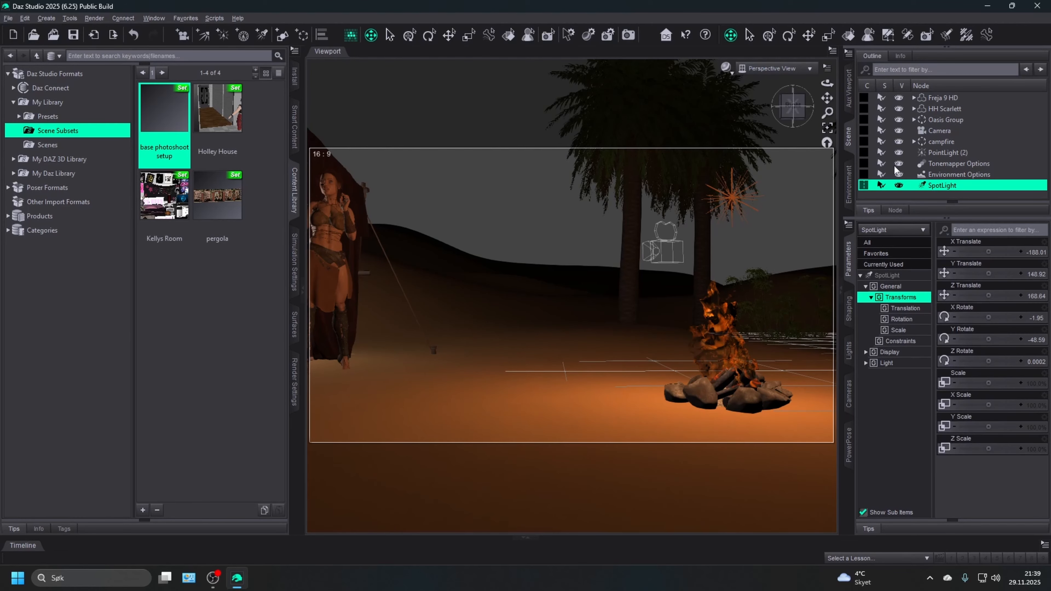
click(827, 129)
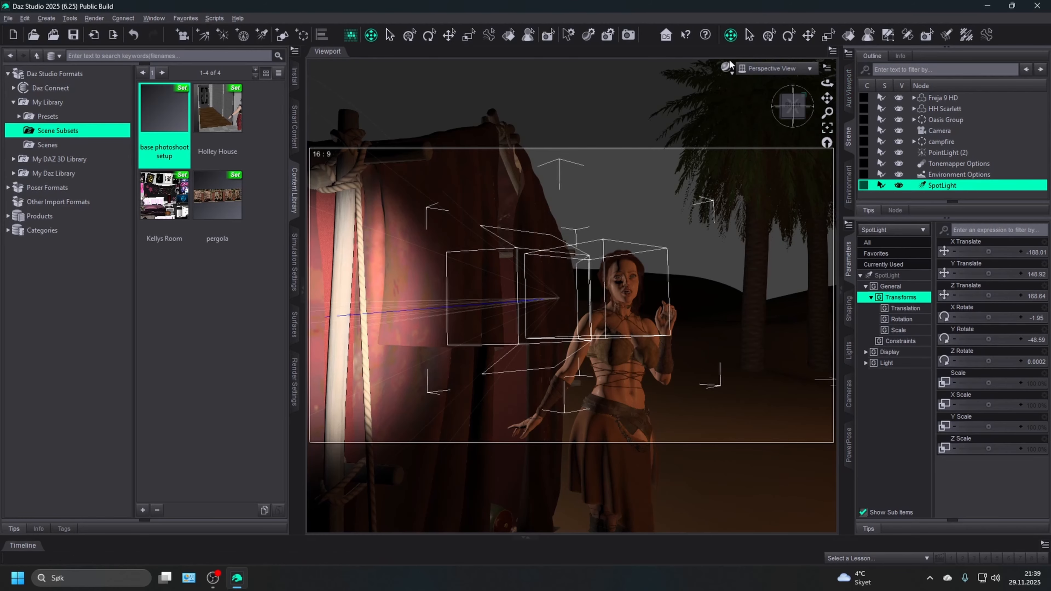
click(771, 68)
click(763, 184)
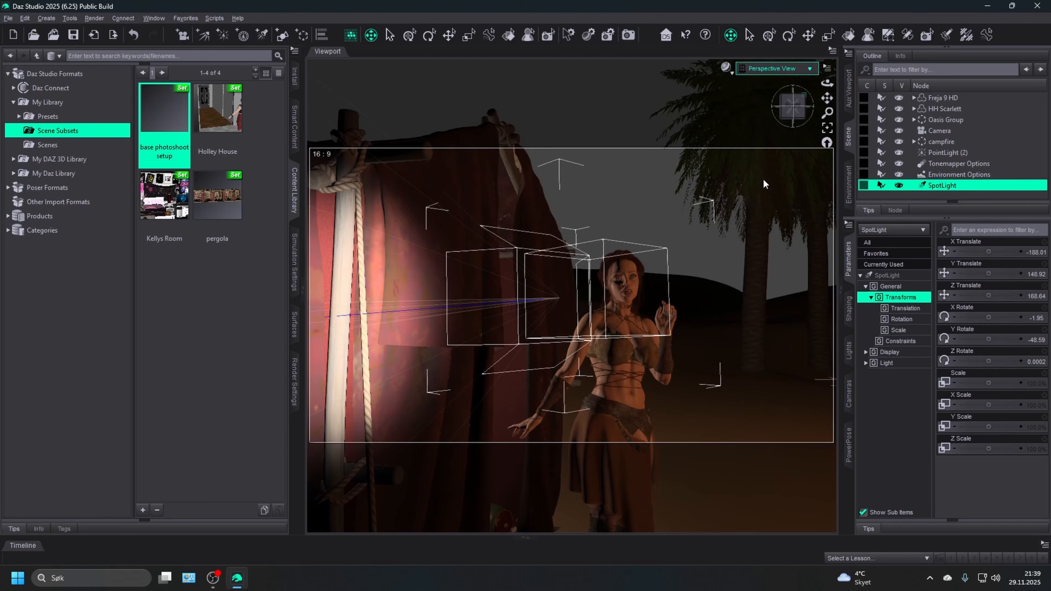
drag(812, 110, 675, 306)
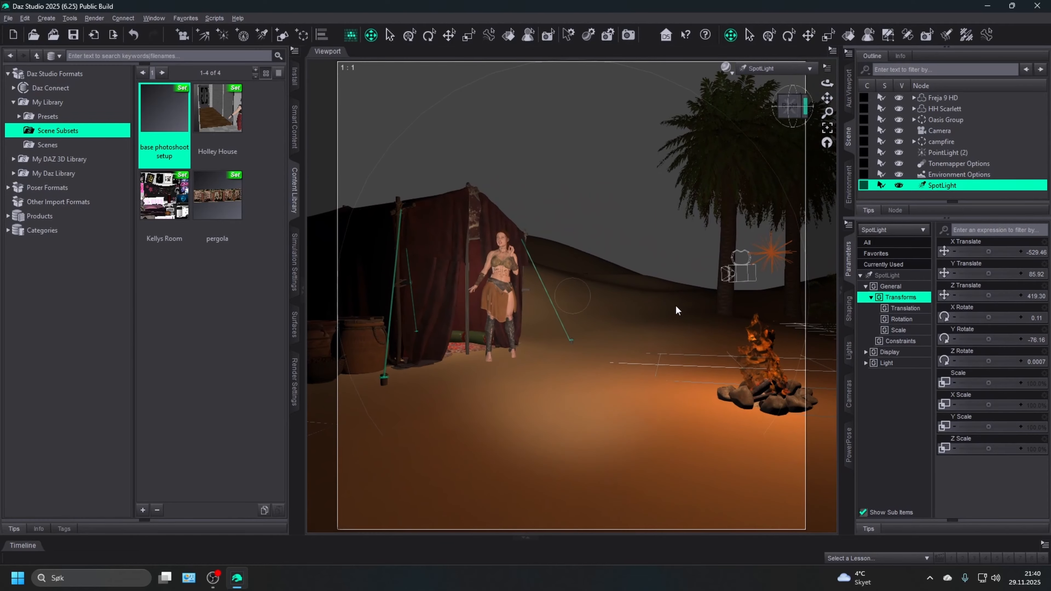
- Move SpotLight across the sand toward the campfire in Perspective View, to about X -455 and Z 479
click(782, 68)
click(781, 79)
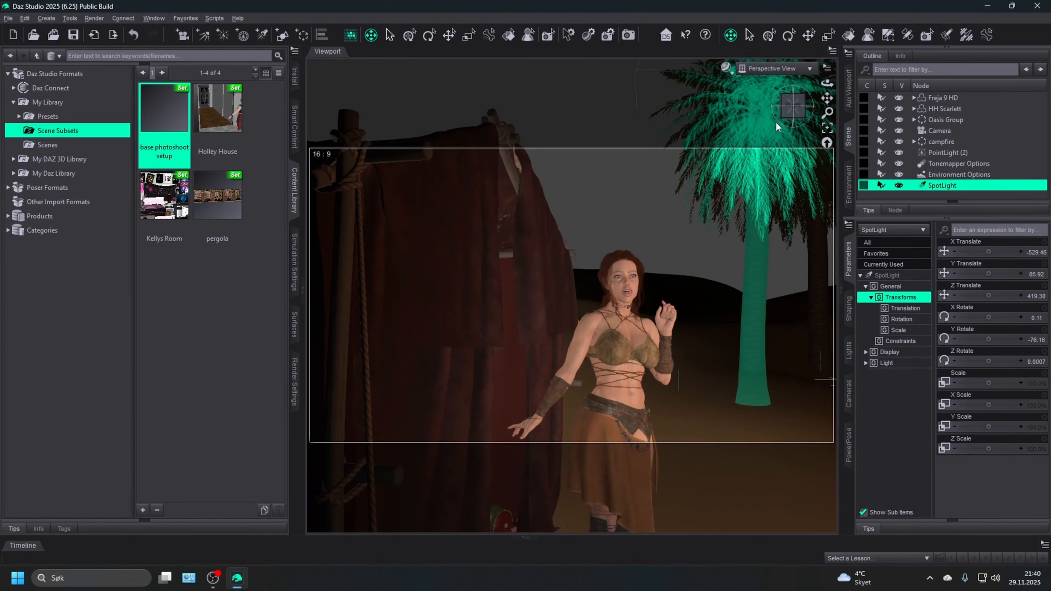
drag(793, 110, 797, 136)
scroll(669, 305, down, 10)
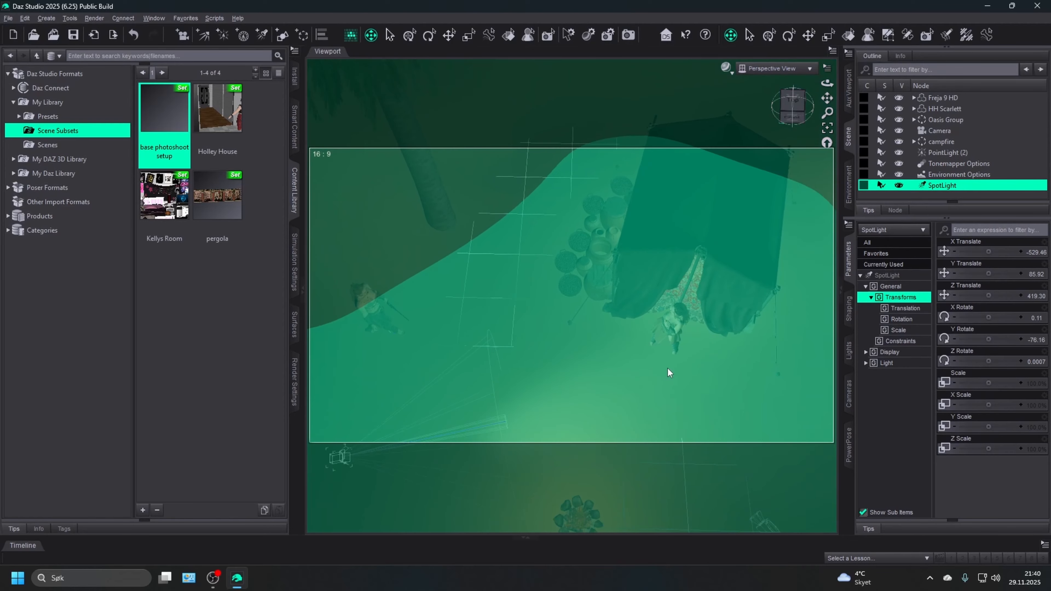
click(791, 103)
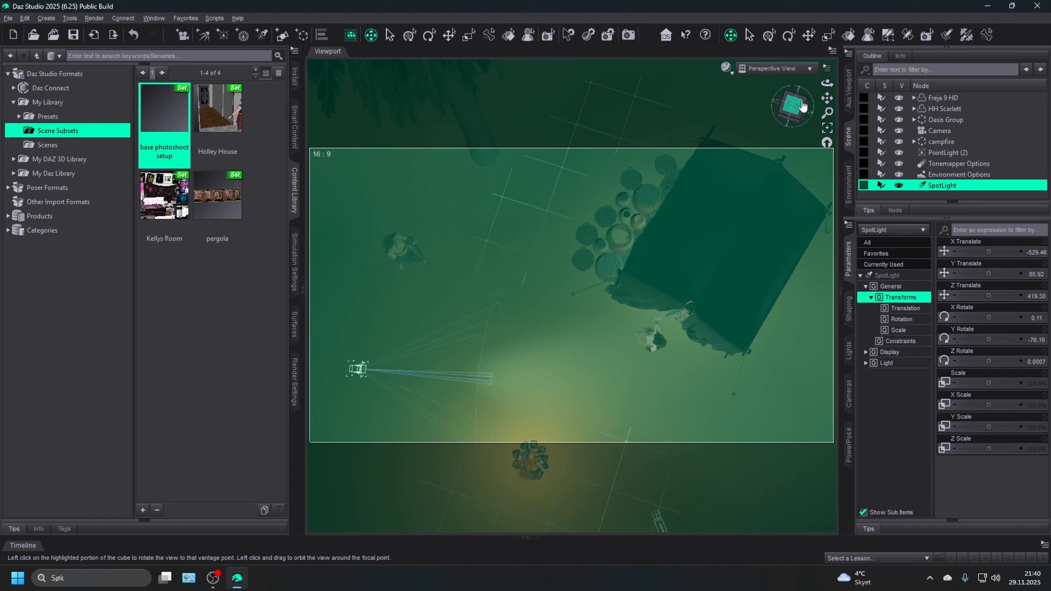
drag(827, 99, 830, 62)
drag(793, 104, 774, 70)
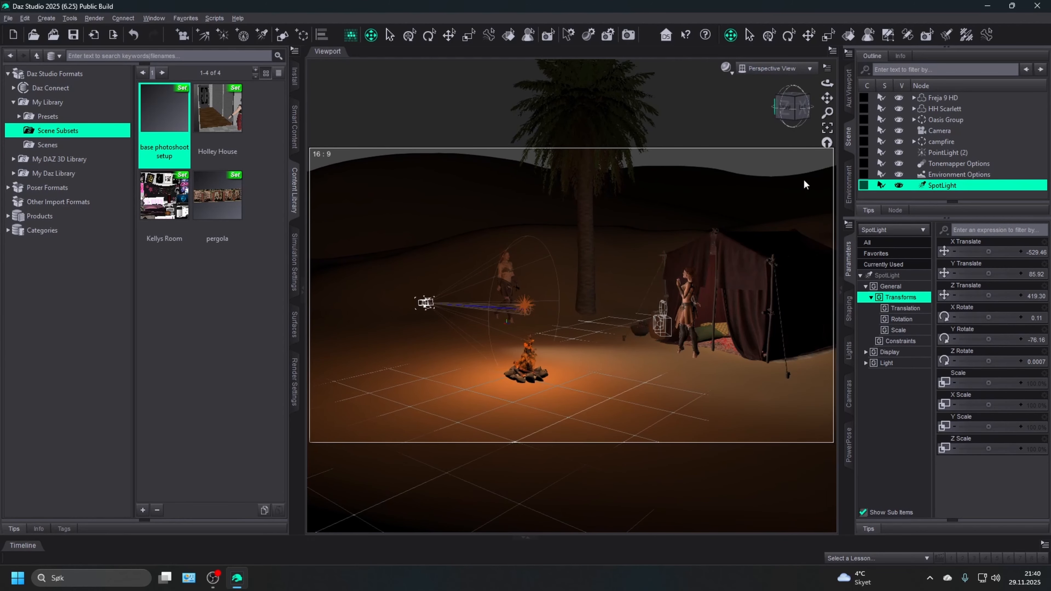
drag(803, 104, 789, 125)
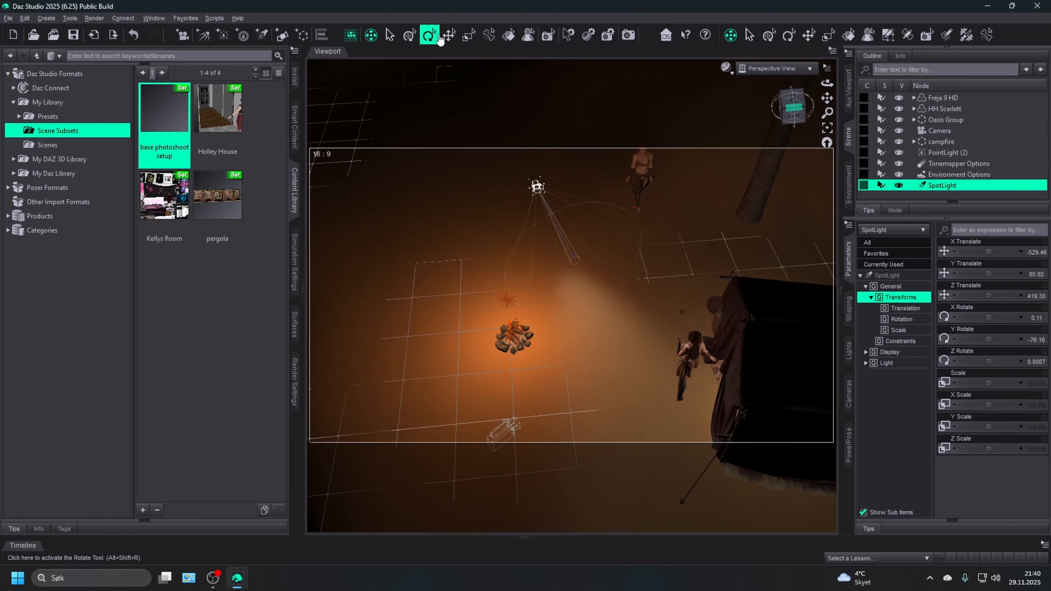
click(449, 35)
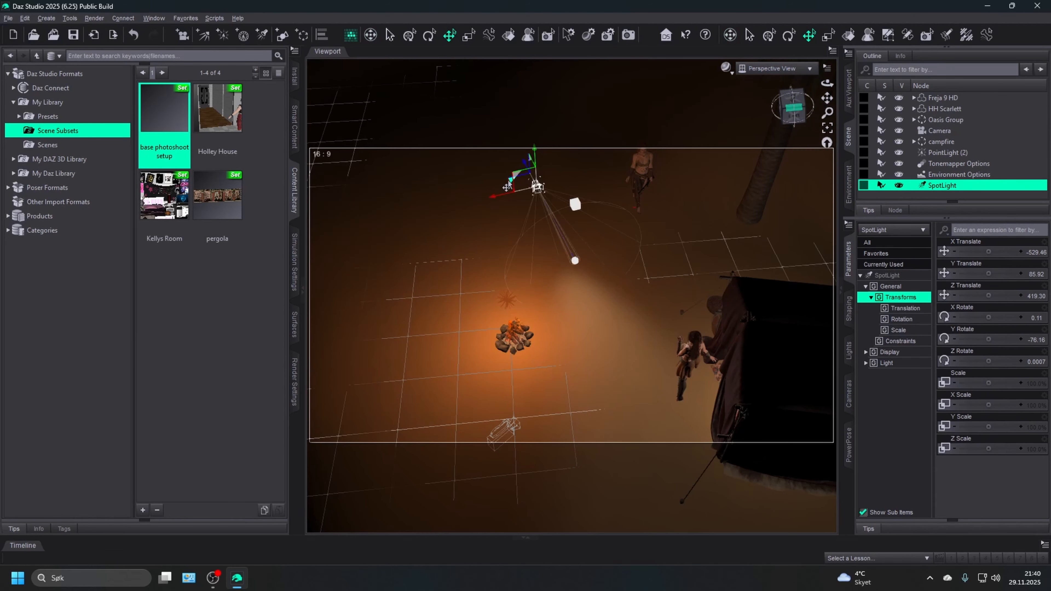
drag(509, 184, 476, 197)
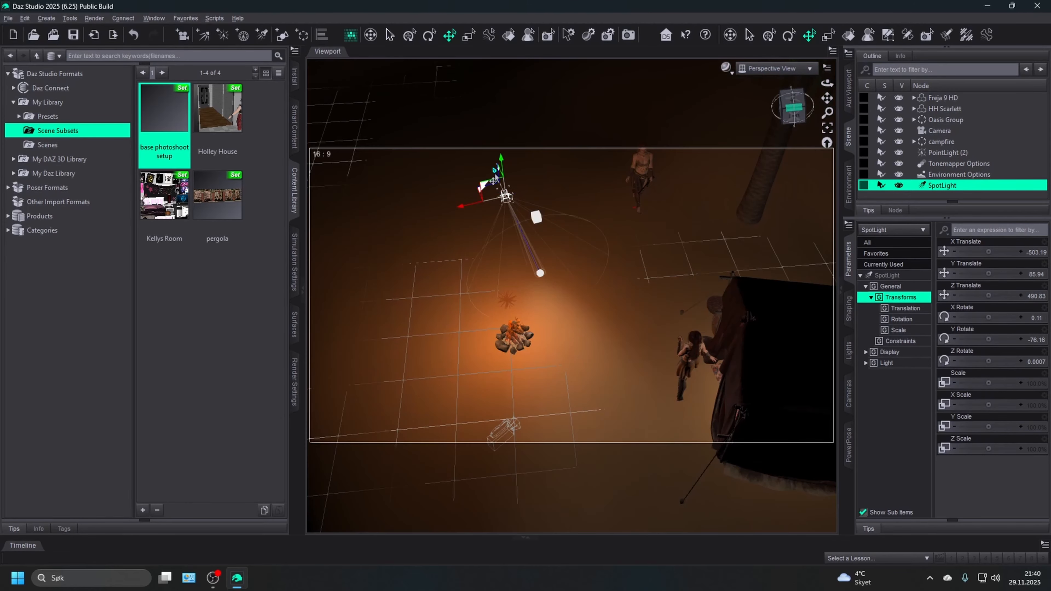
drag(494, 173, 502, 187)
- Aim SpotLight at the character by the tent from its own view, to about 2.5 X Rotate and -68 Y Rotate
click(765, 69)
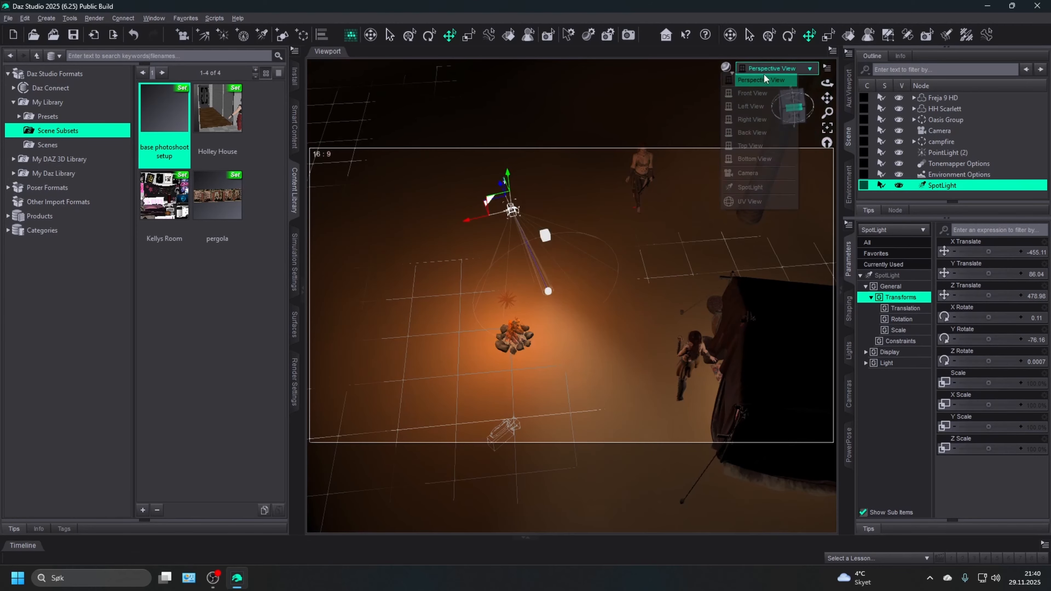
click(740, 187)
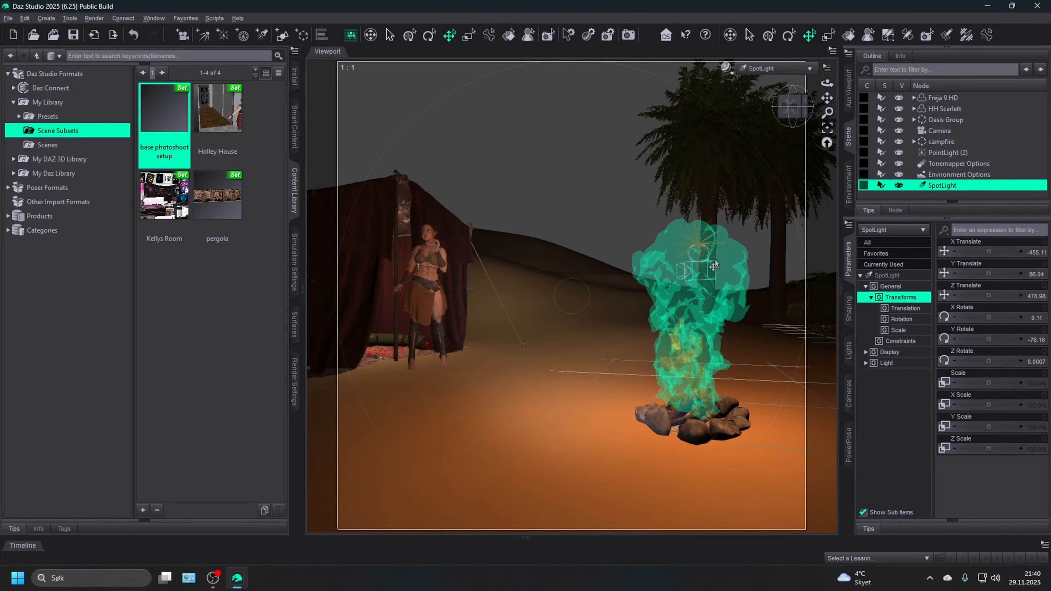
click(372, 39)
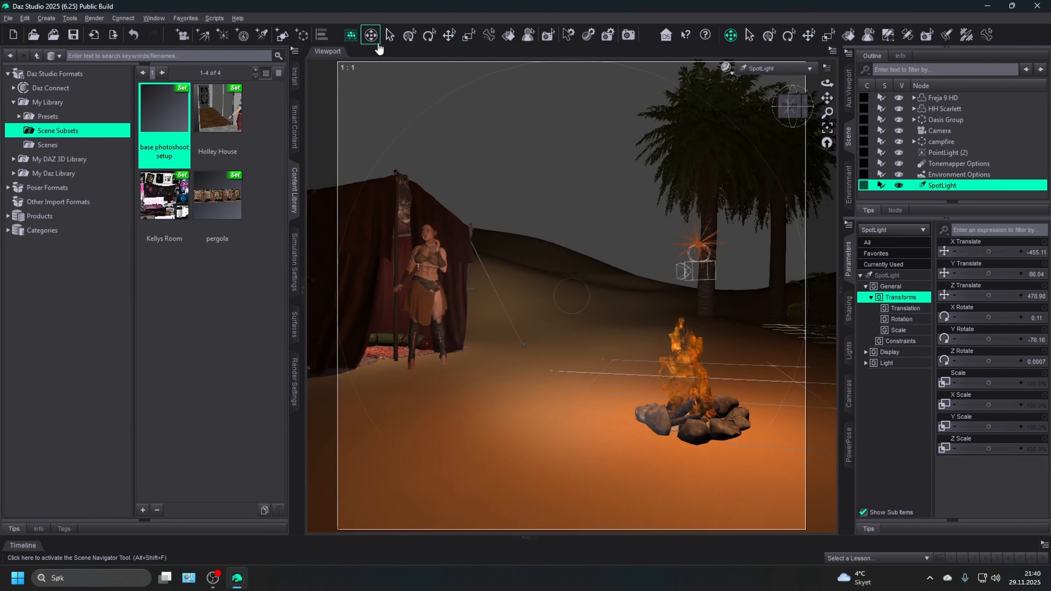
right_drag(644, 270, 645, 270)
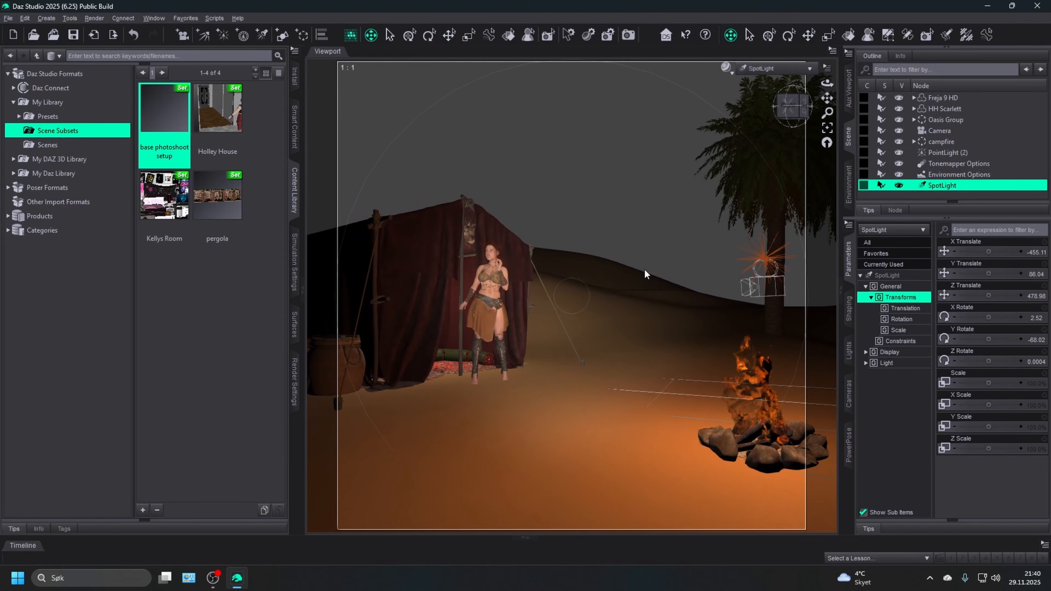
- View the scene through Camera and open SpotLight's Luminous Flux value for editing
click(768, 75)
click(776, 168)
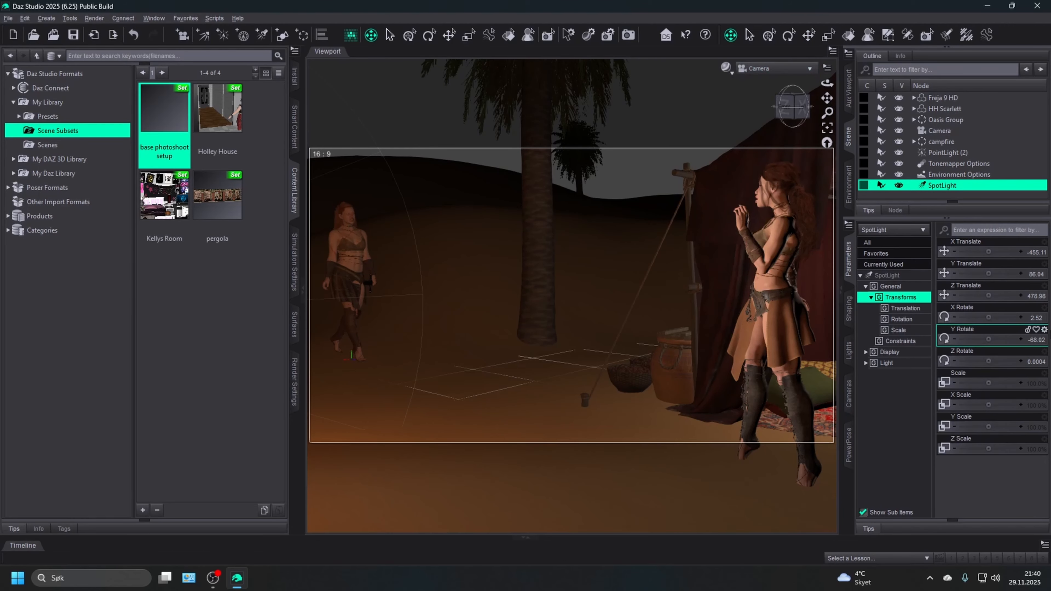
click(910, 363)
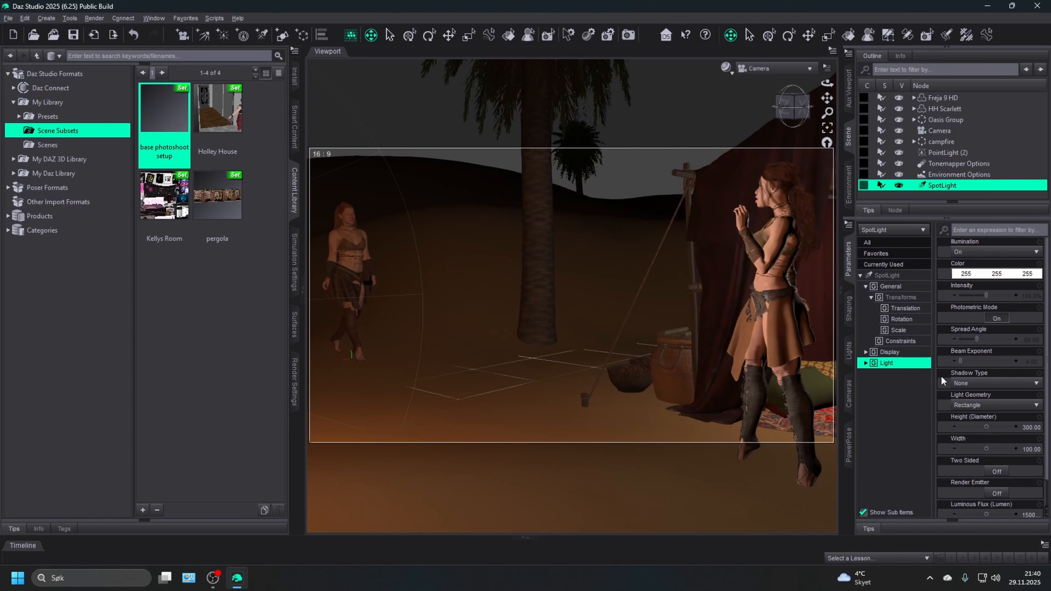
scroll(1022, 414, down, 2)
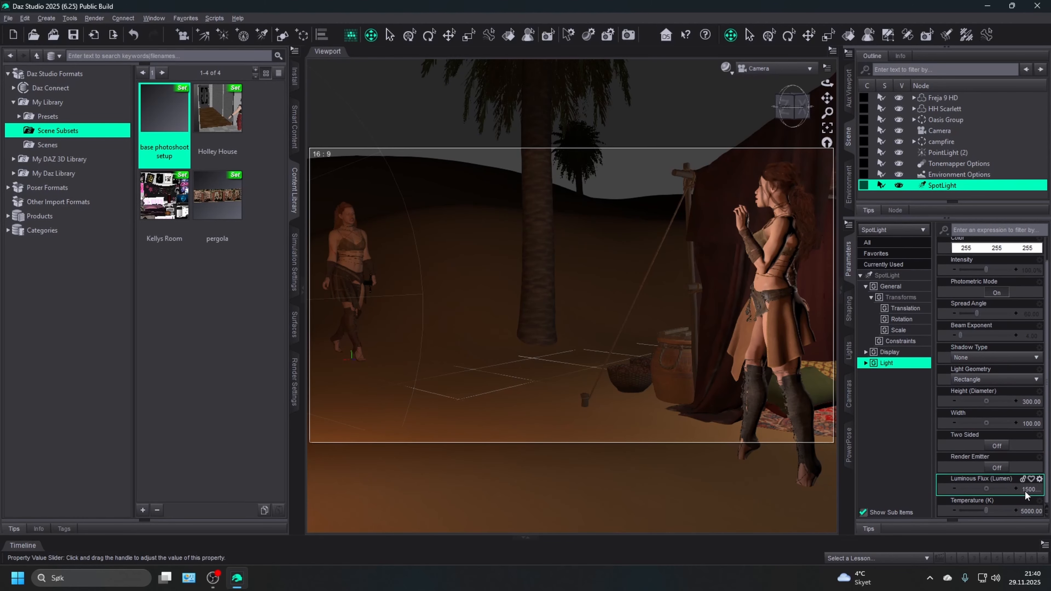
click(1026, 492)
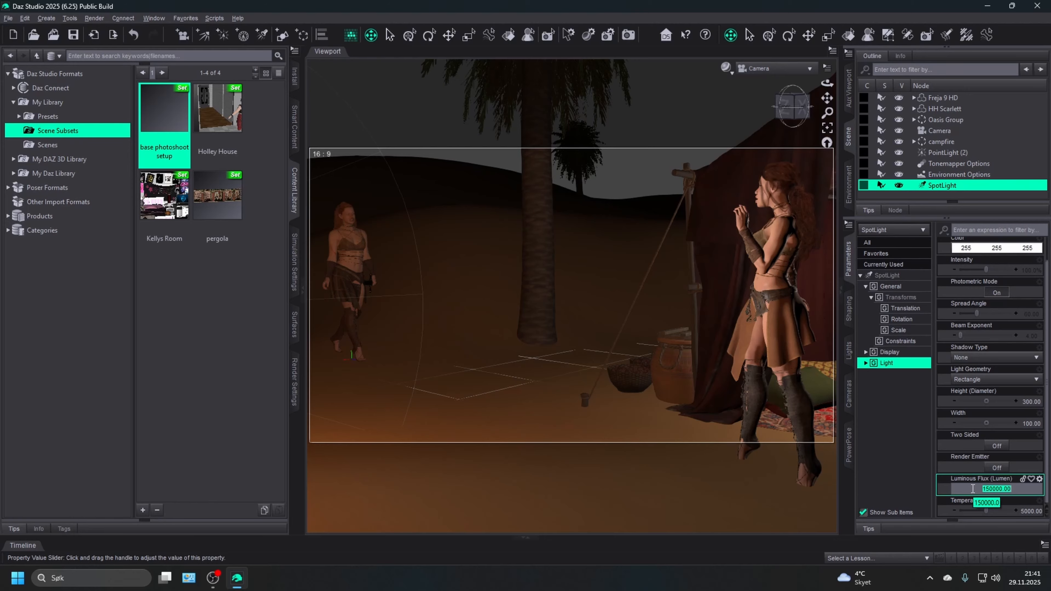
- Preview the spotlight's effect in the Camera view with NVIDIA Iray shading
click(761, 70)
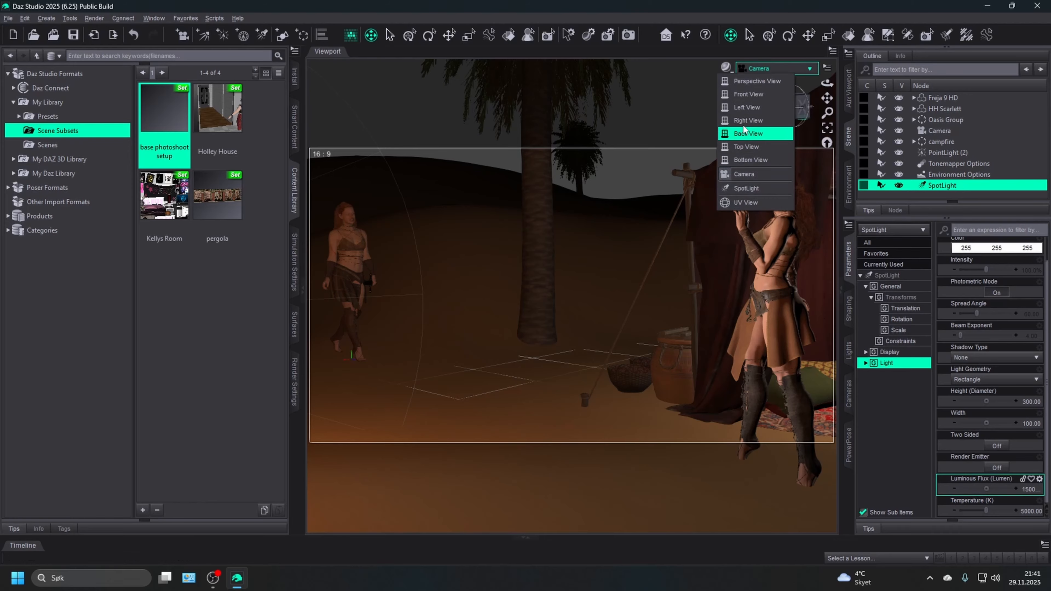
click(716, 2)
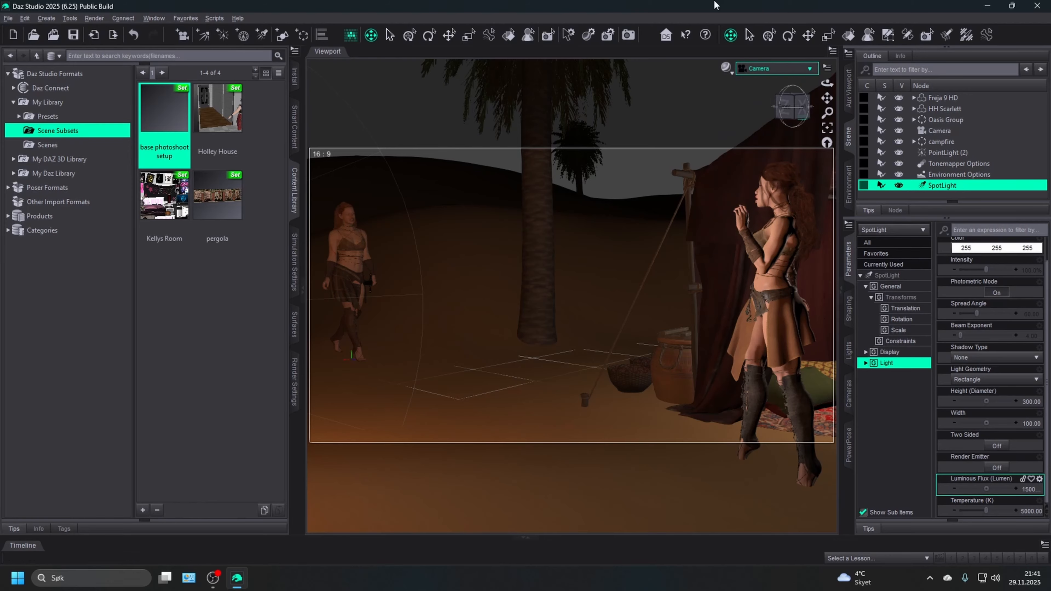
click(726, 67)
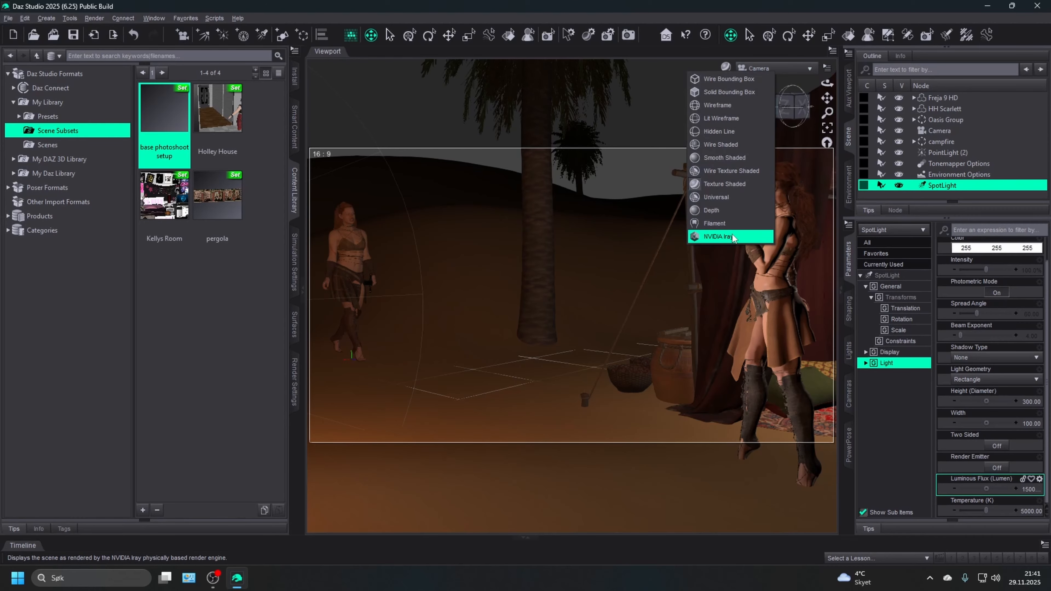
click(719, 237)
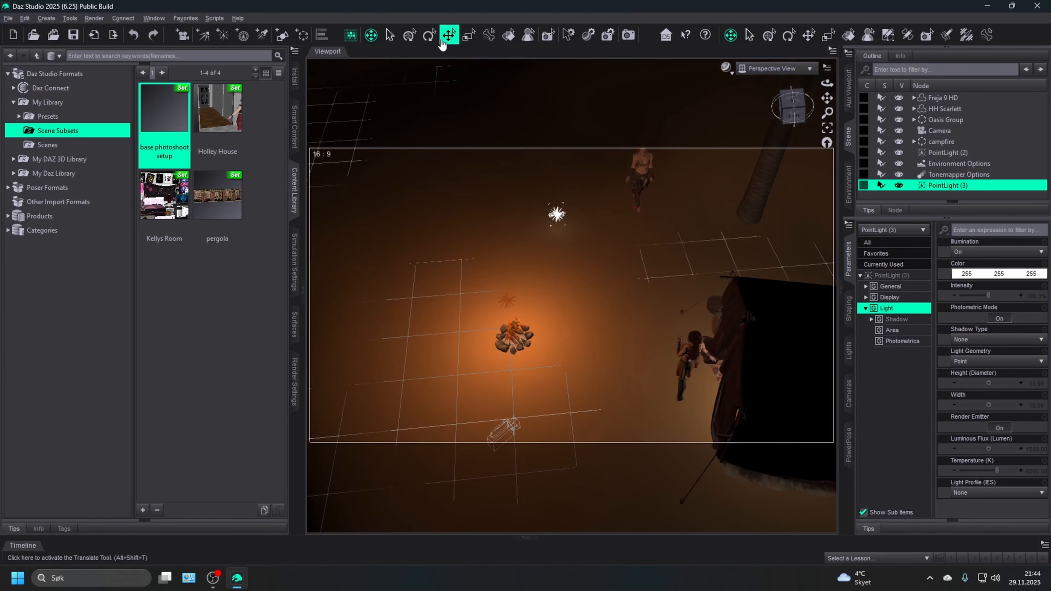
- Set PointLight (3)'s temperature to 5000 K to match PointLight (2), and raise its luminous flux
click(442, 41)
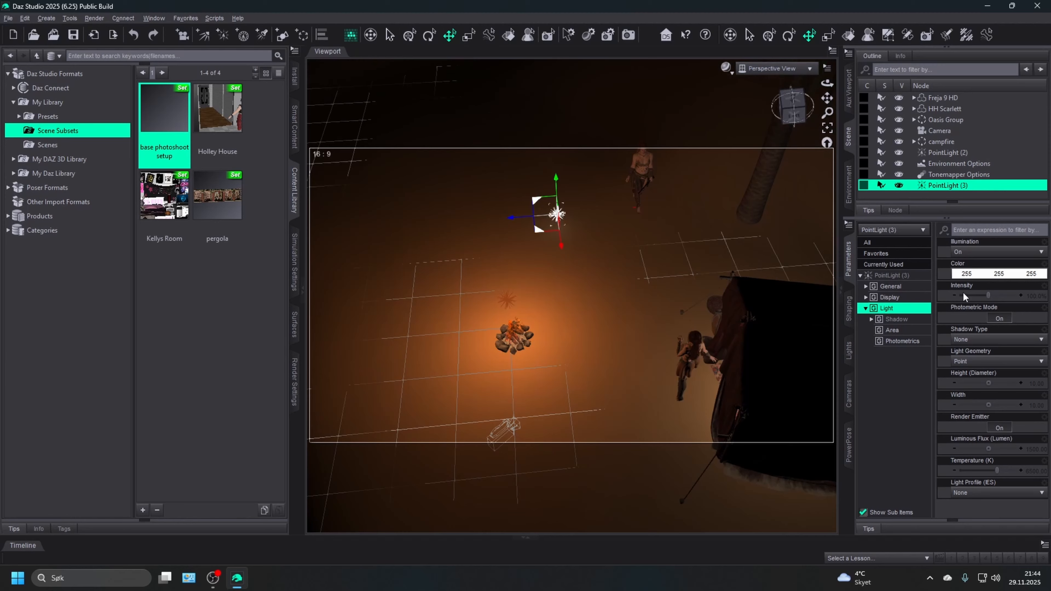
click(1036, 471)
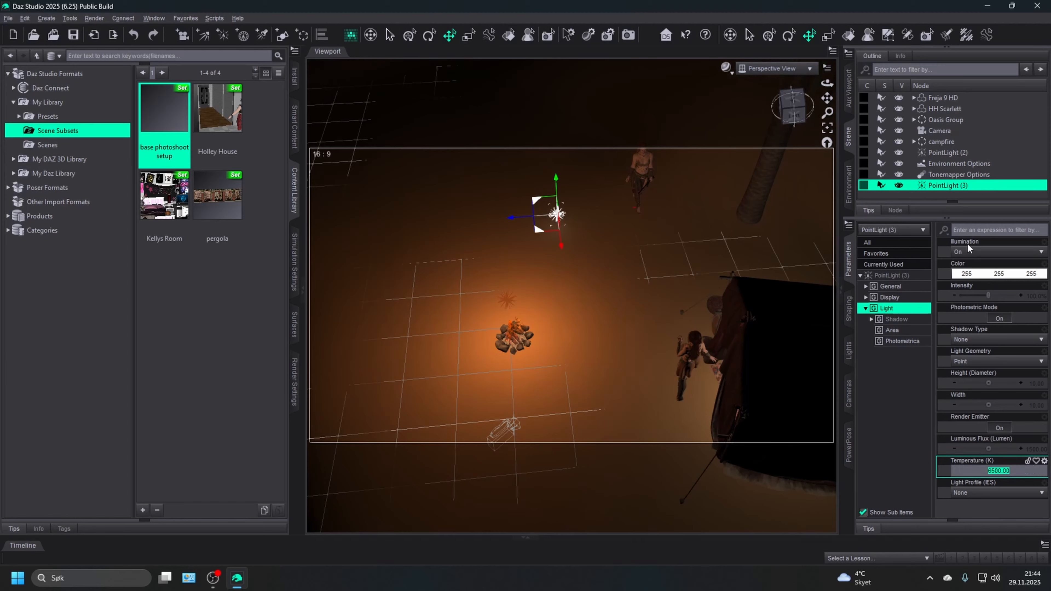
click(947, 152)
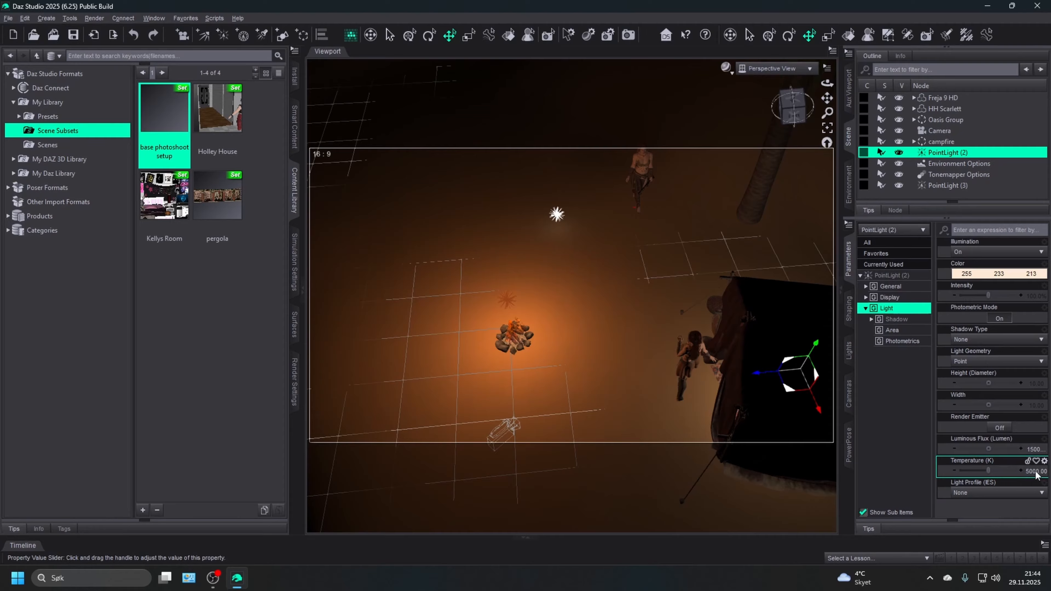
click(943, 186)
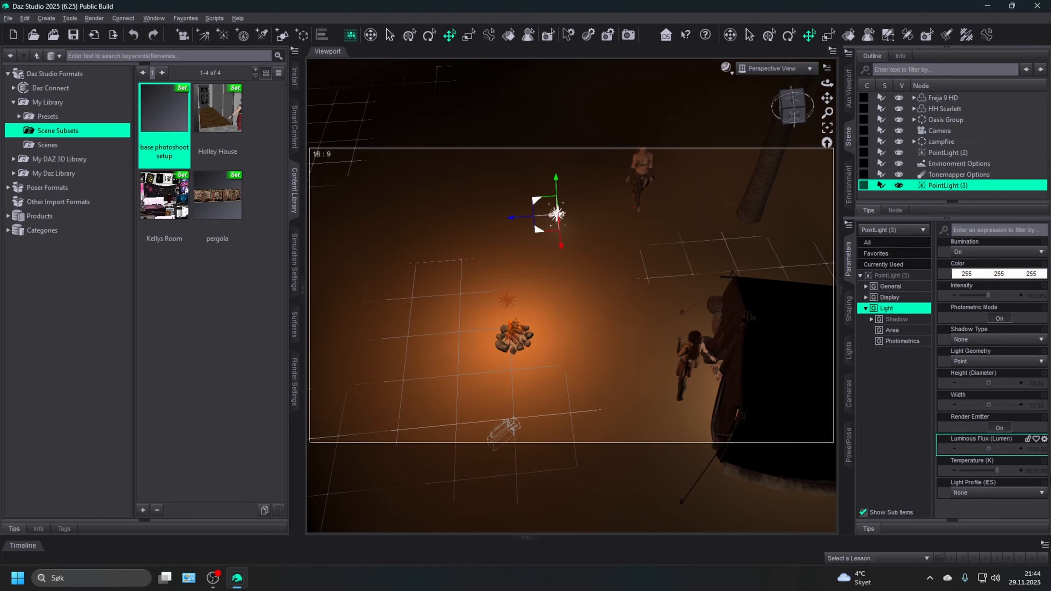
click(1037, 472)
text(5)
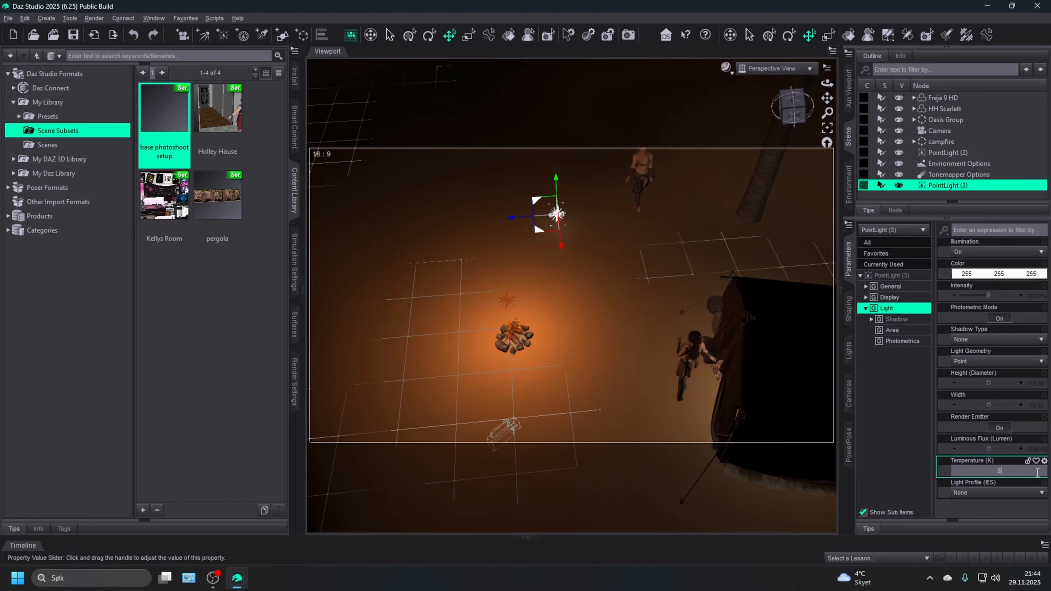
text(000)
click(1034, 449)
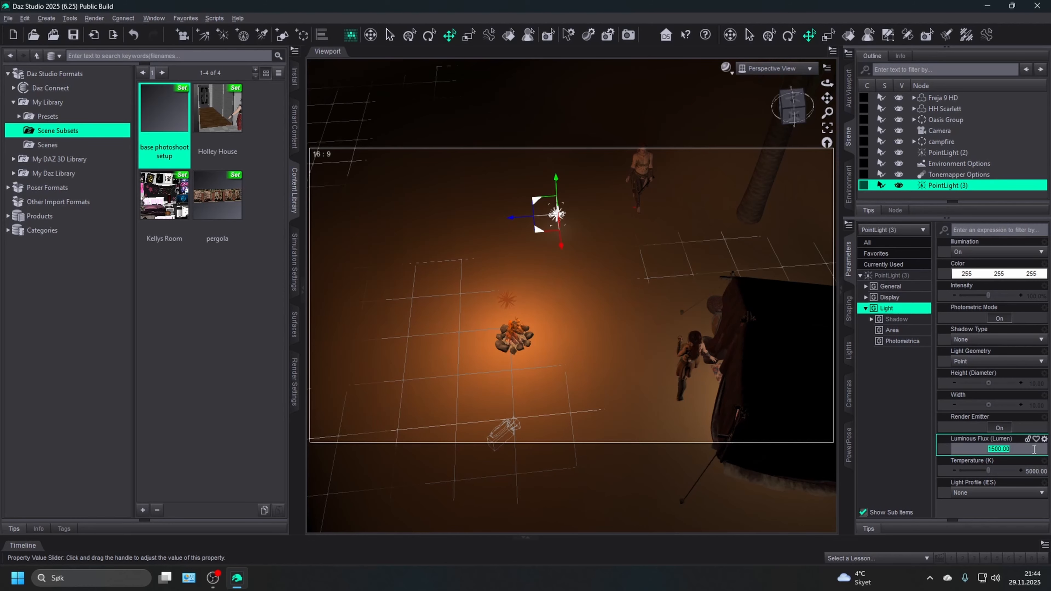
text(2000)
key(Return)
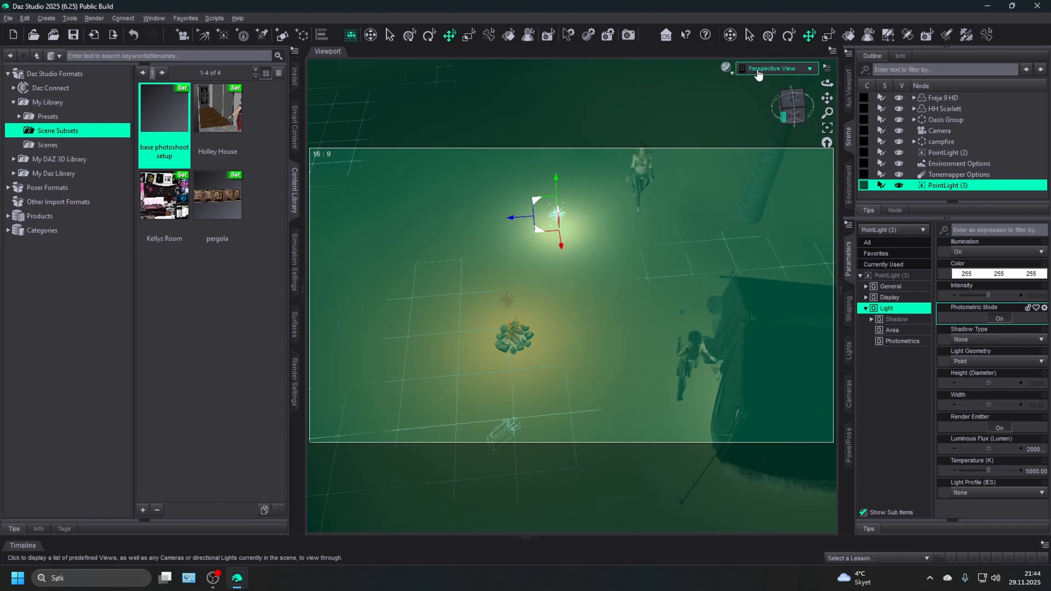
- Reselect PointLight (3) and move it across the sand closer to the campfire
click(758, 74)
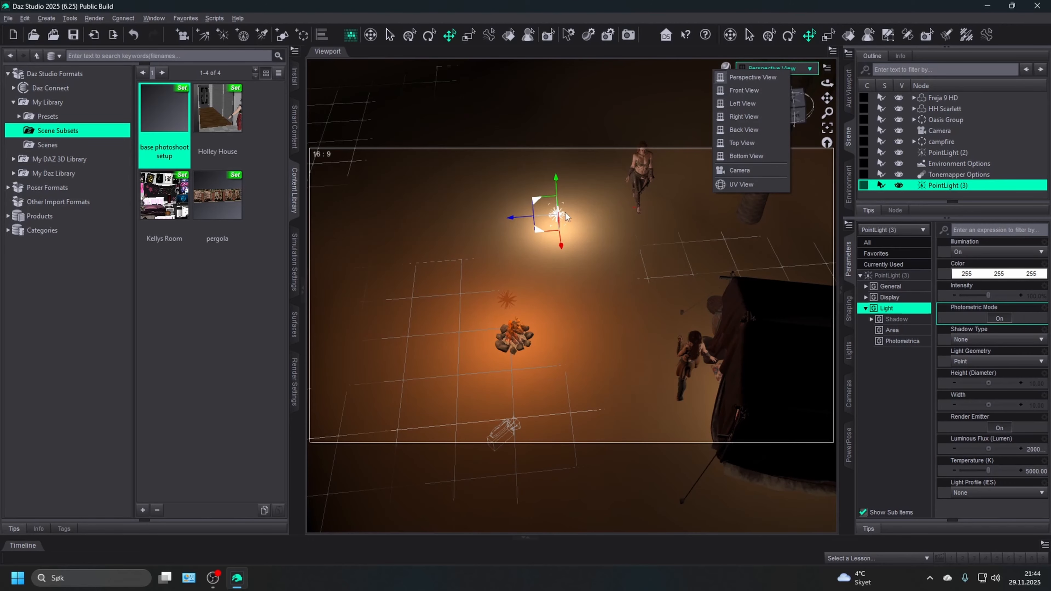
click(538, 234)
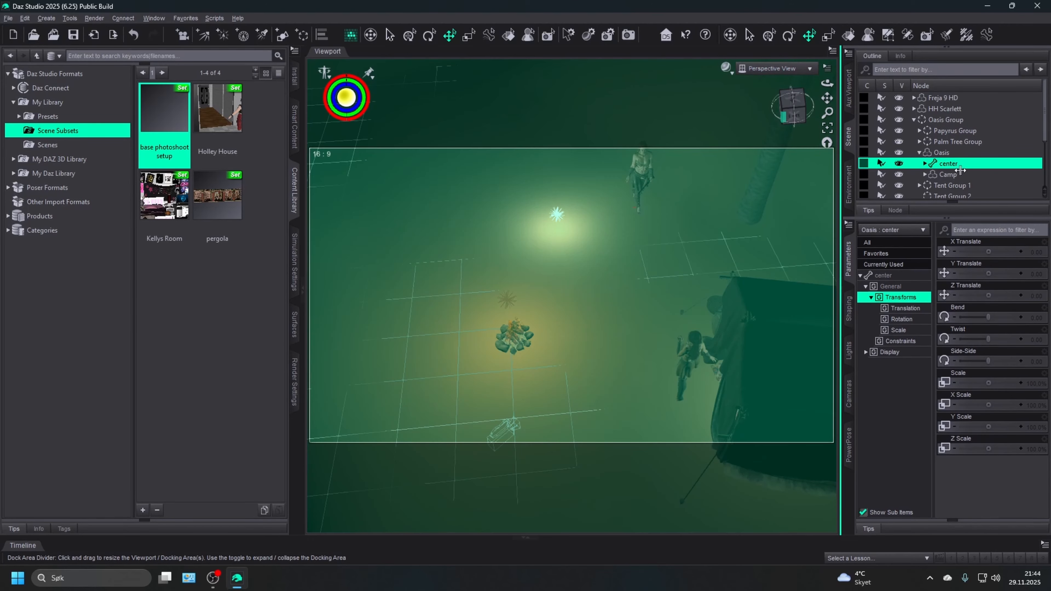
scroll(950, 190, down, 2)
click(951, 191)
drag(540, 223, 542, 271)
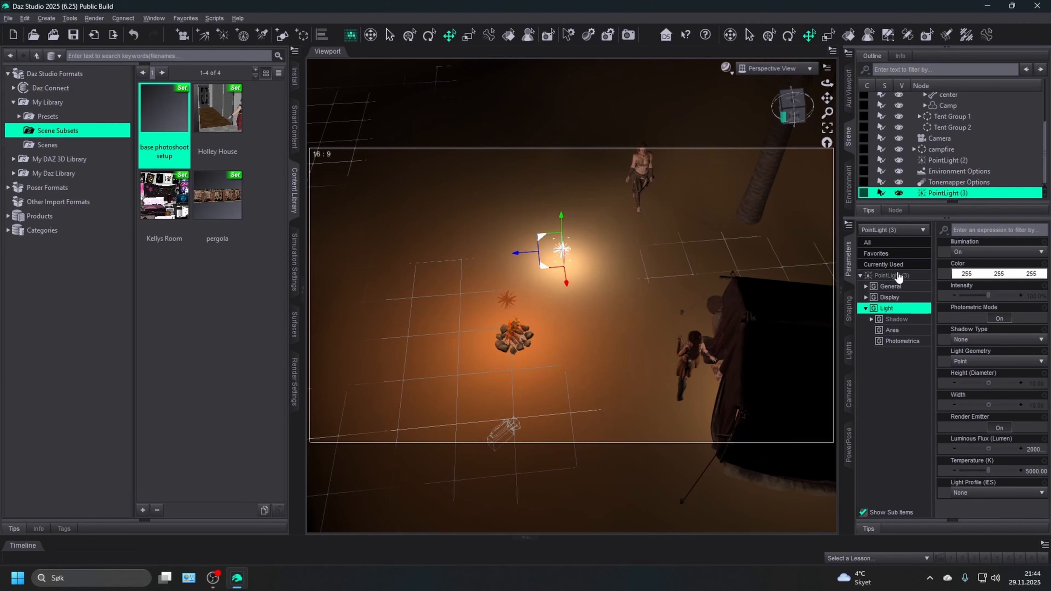
- Set PointLight (3)'s Point At target to HH Scarlett
click(887, 277)
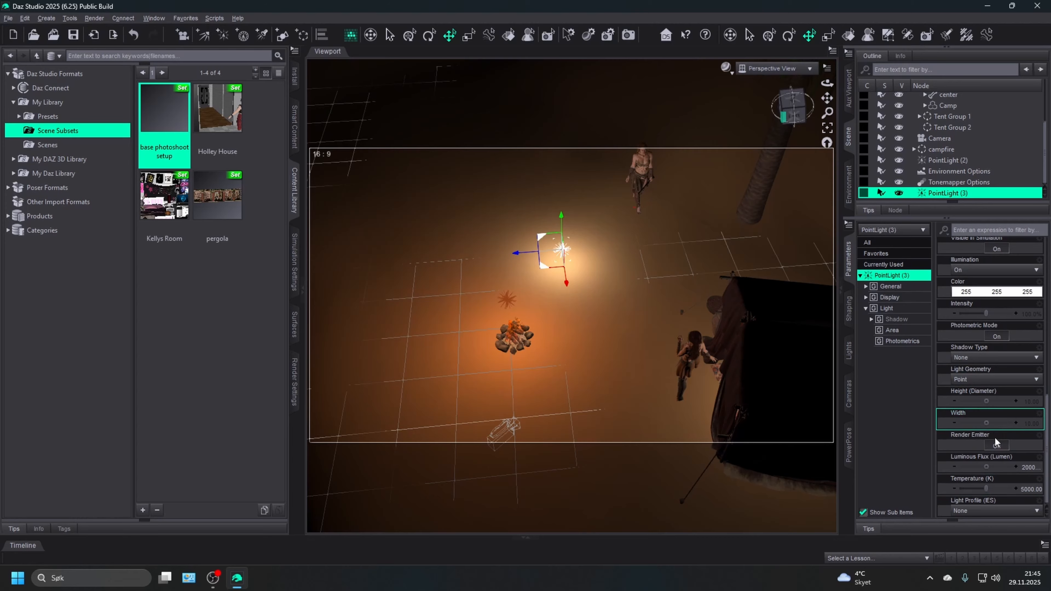
scroll(994, 437, up, 10)
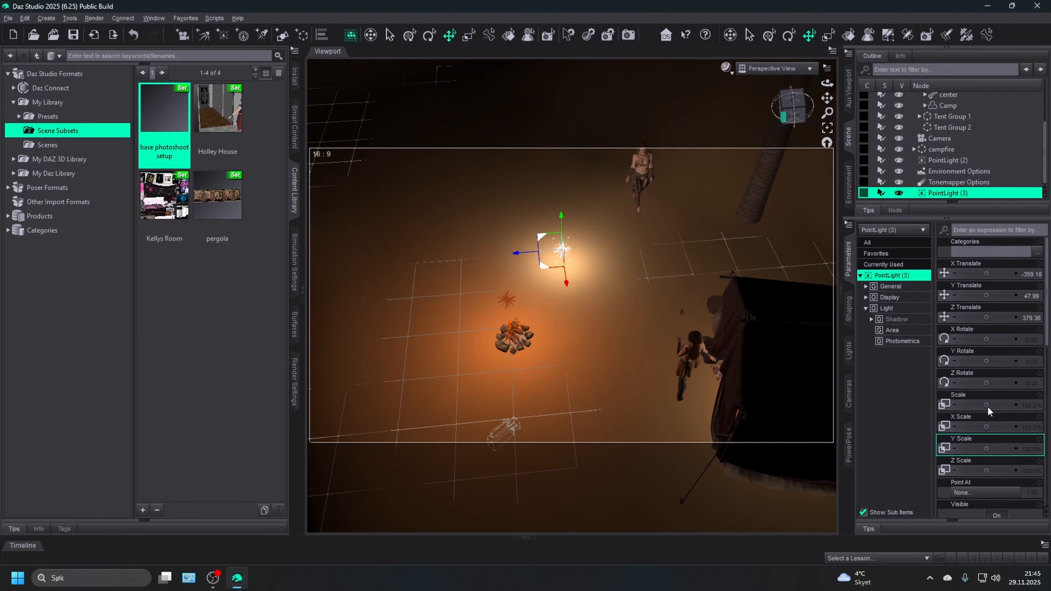
scroll(980, 409, down, 3)
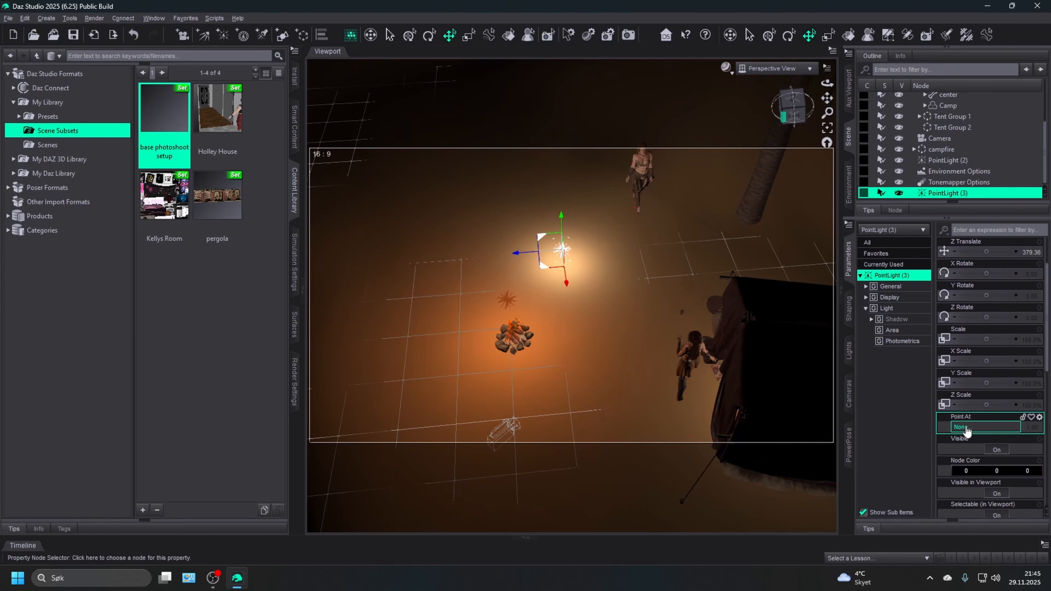
click(975, 427)
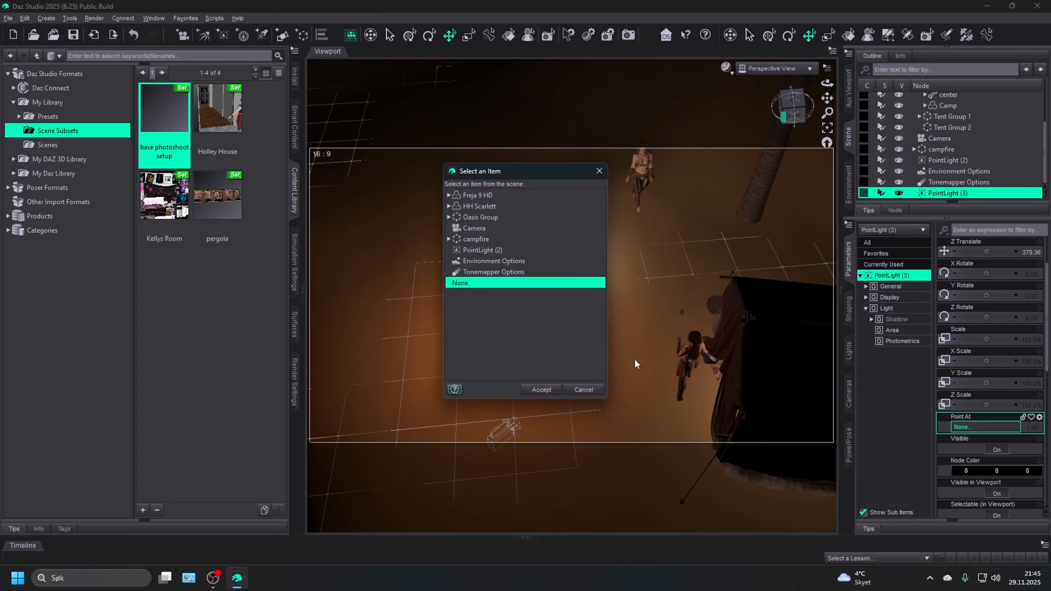
click(477, 206)
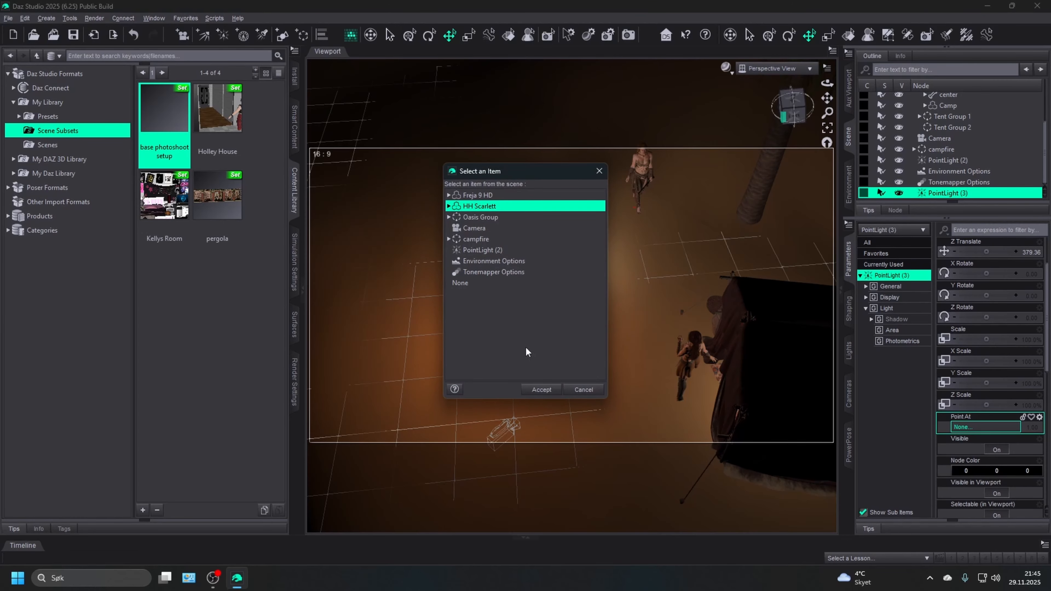
click(550, 392)
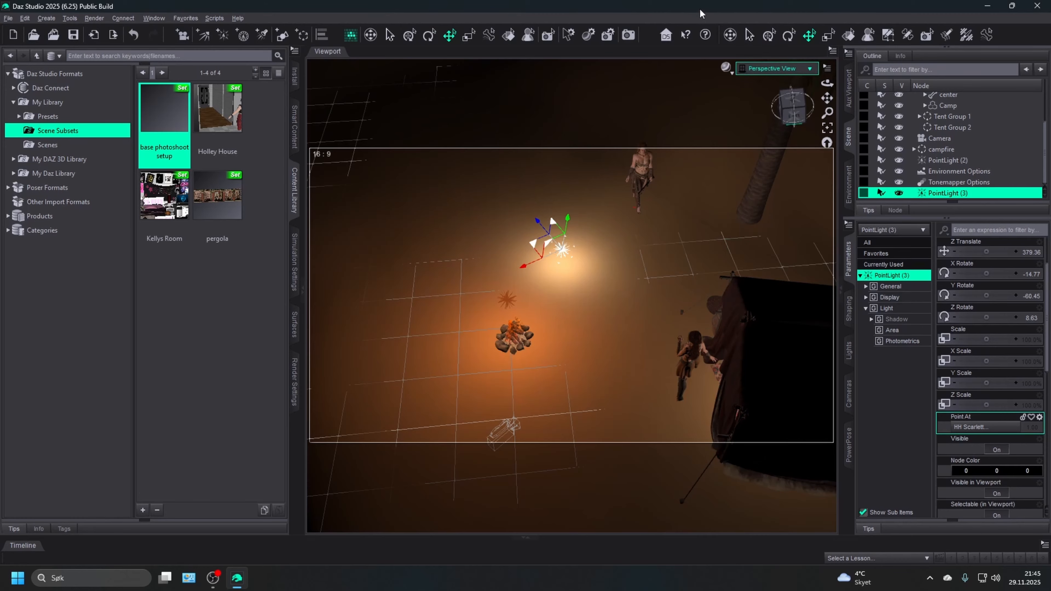
- Preview the redirected point light through Camera with NVIDIA Iray shading
click(769, 69)
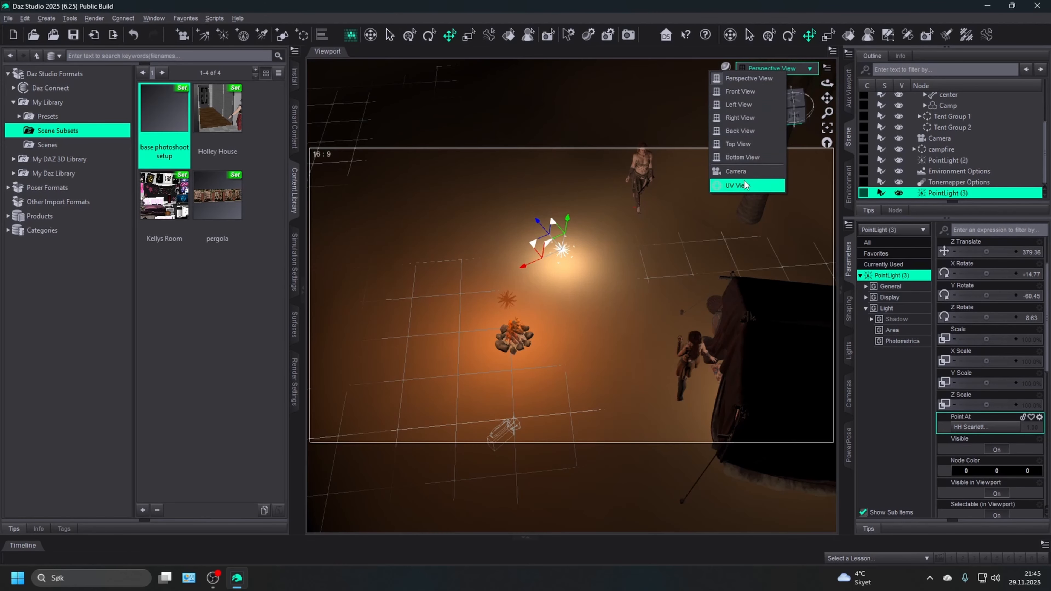
click(744, 175)
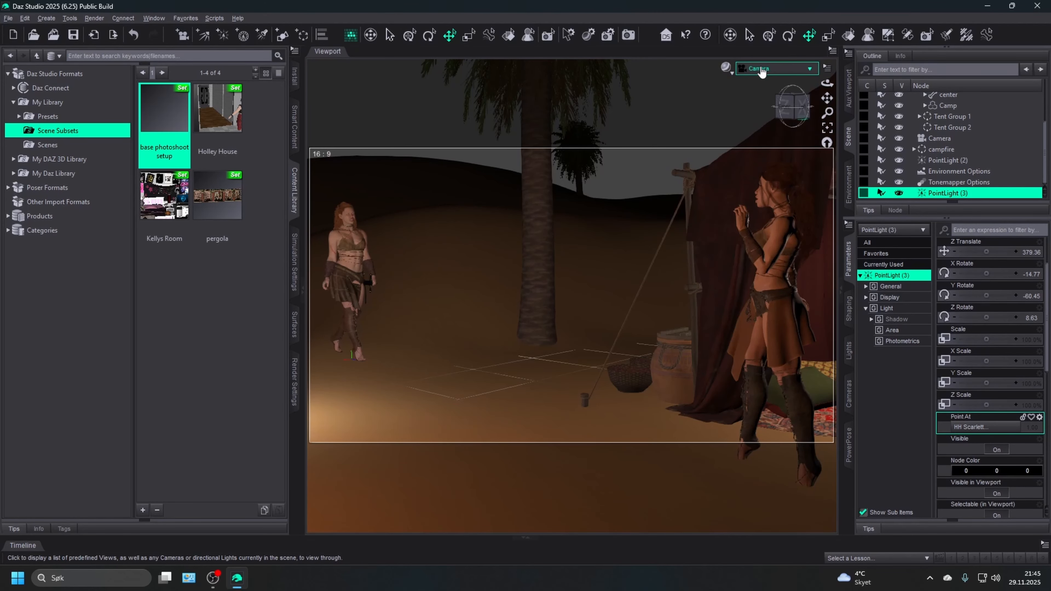
click(726, 67)
click(716, 230)
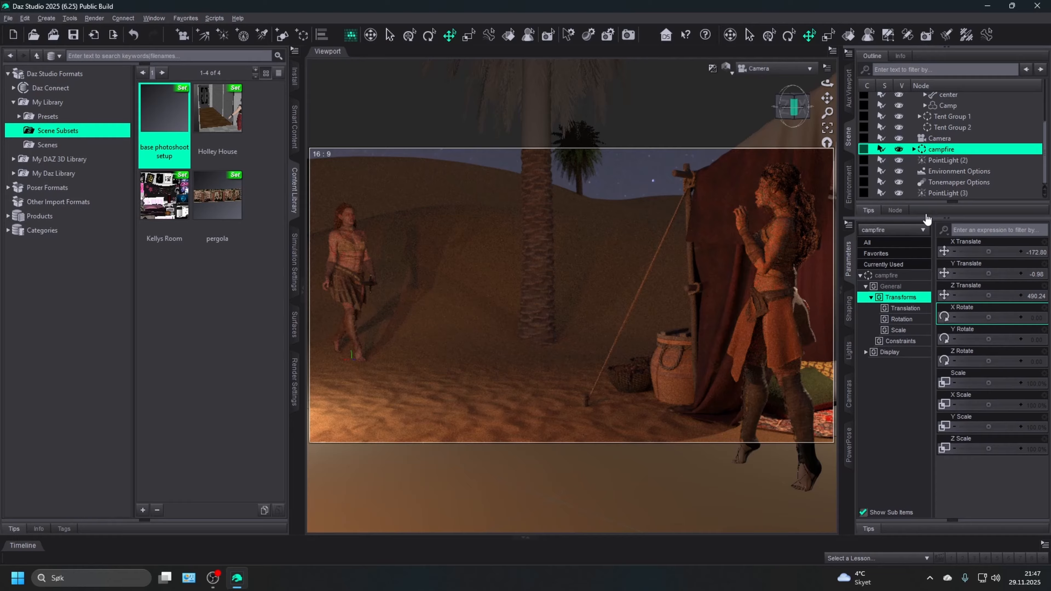
- Leave the Iray preview for Perspective View and set the Bend of HH Scarlett's left foot to 0
click(728, 70)
click(775, 74)
click(777, 92)
click(515, 347)
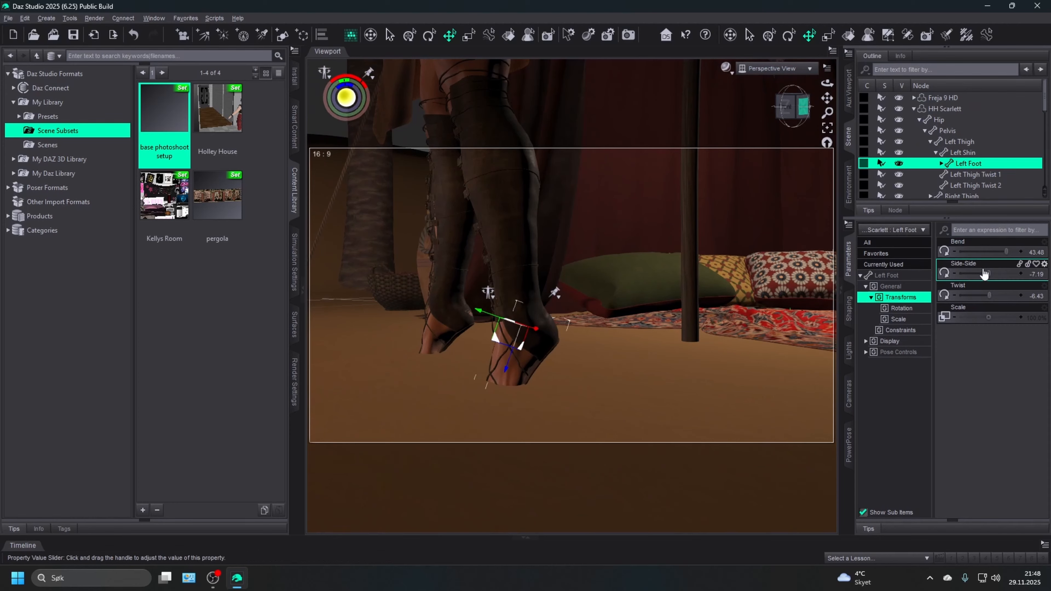
click(1041, 253)
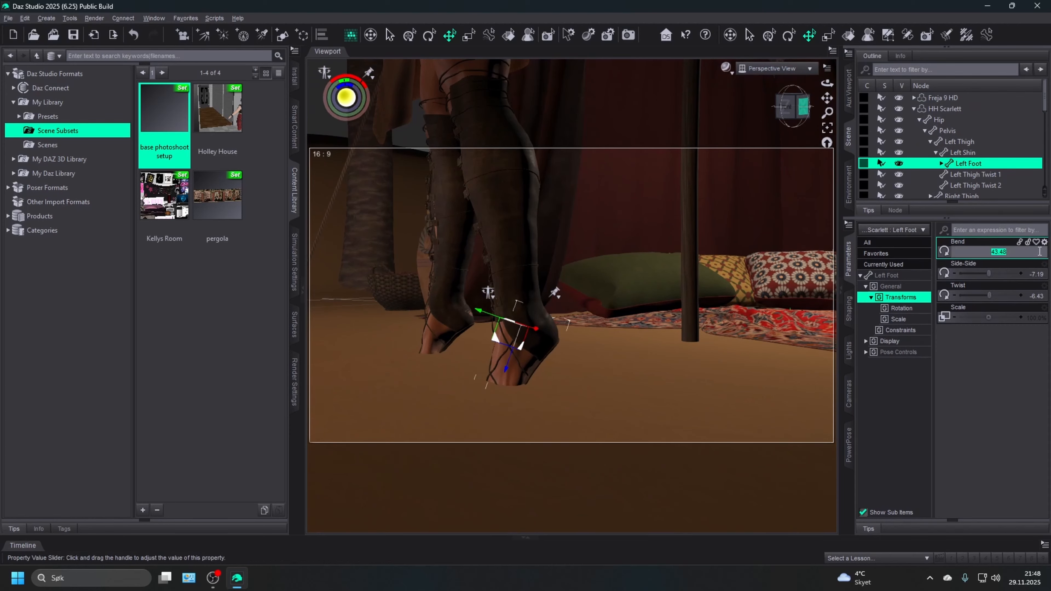
text(0)
key(Return)
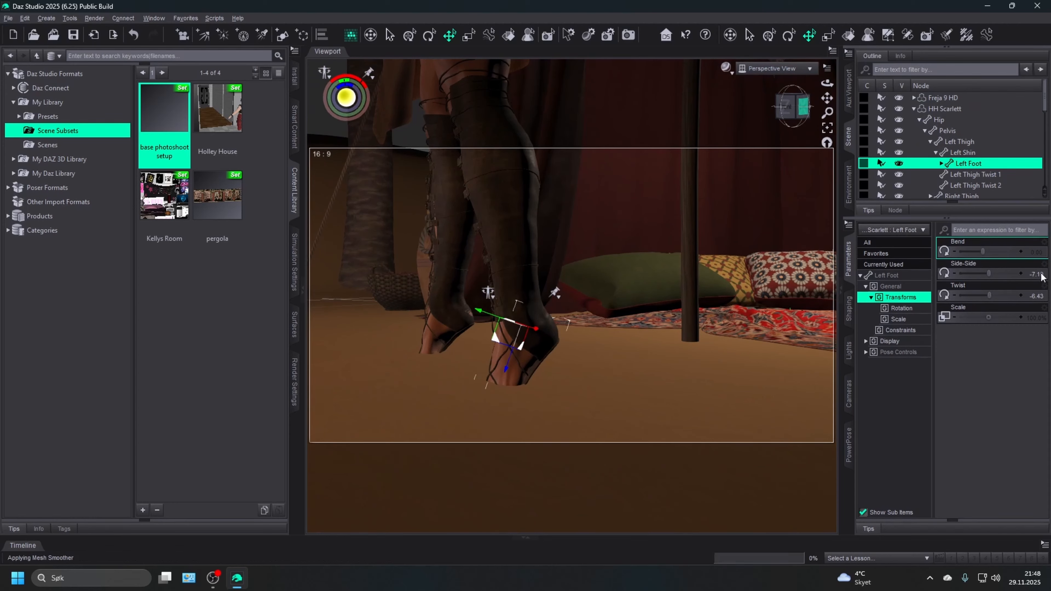
- Set the Side-Side and Twist of HH Scarlett's left foot to 0
click(1041, 273)
text(0)
key(Return)
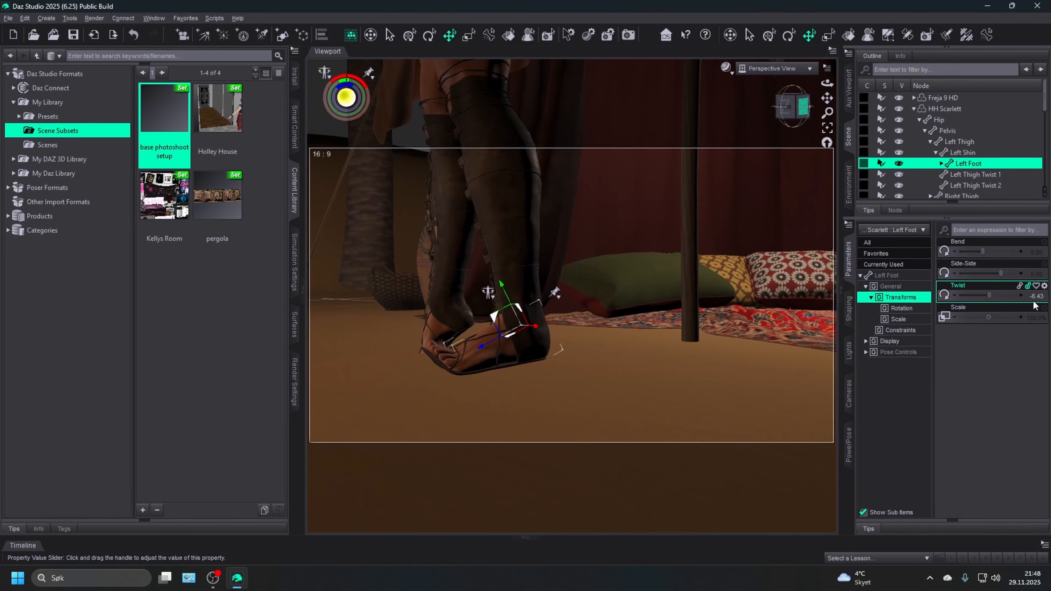
click(1041, 295)
text(0)
key(Return)
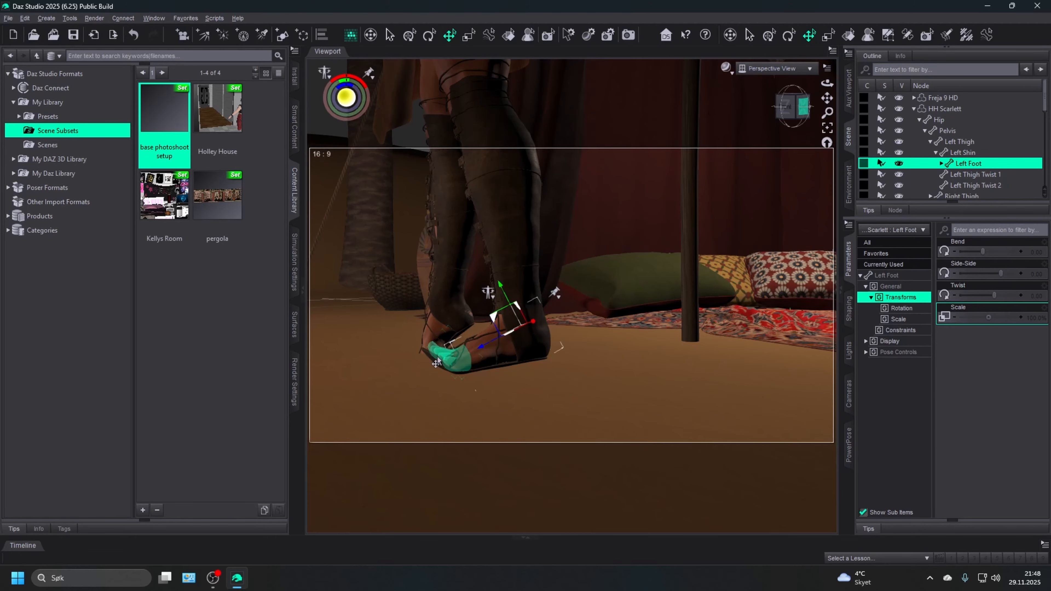
- Straighten HH Scarlett's left toes by setting their Bend to 0
click(425, 333)
click(1040, 252)
text(0)
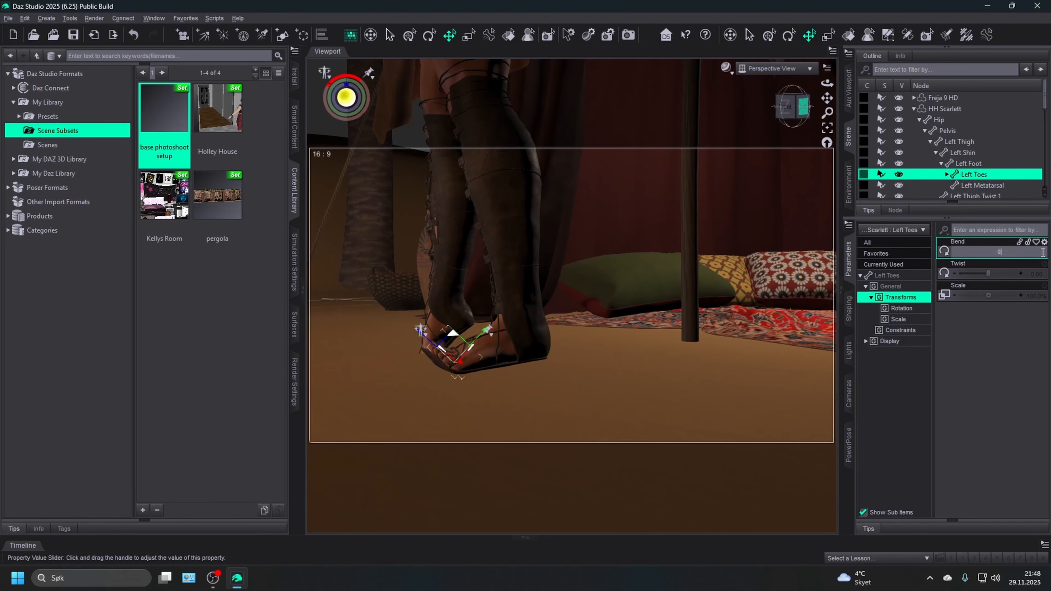
key(Return)
- Set the Bend, Side-Side and Twist of HH Scarlett's right foot to 0
click(455, 336)
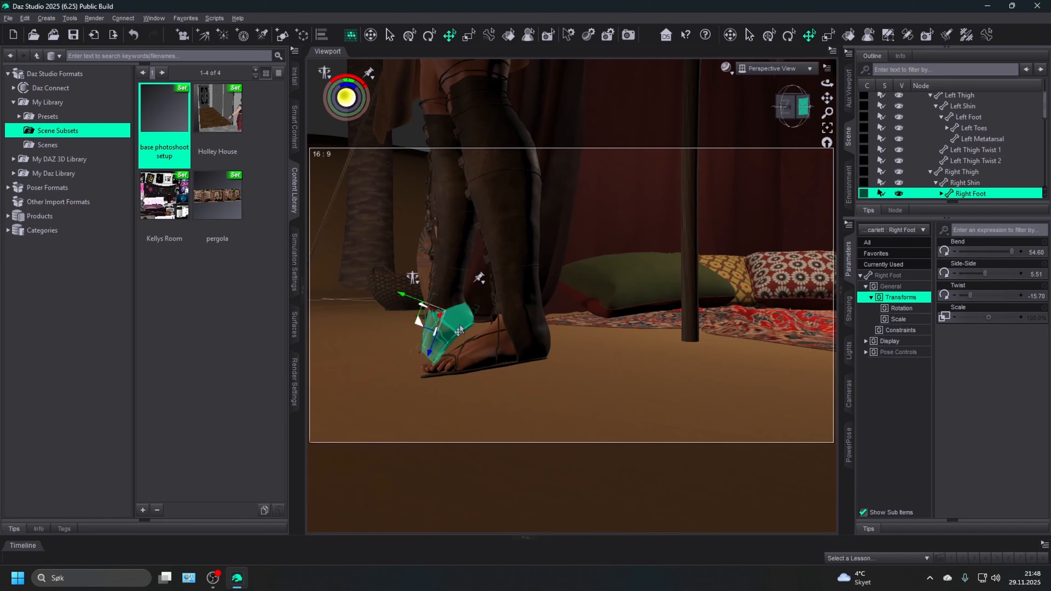
click(1040, 252)
text(0)
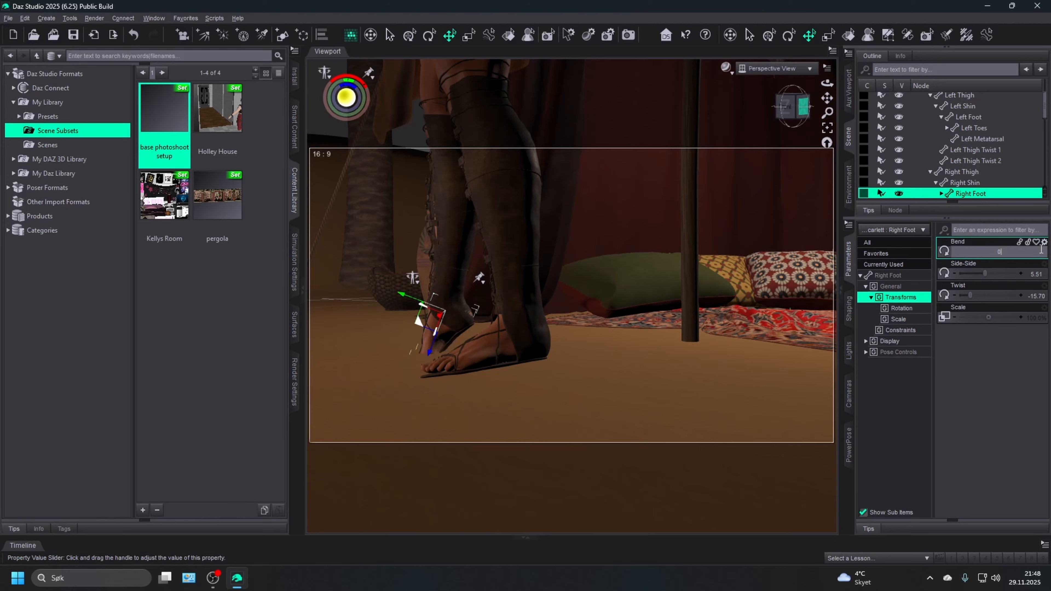
key(Return)
click(1035, 274)
text(0)
key(Return)
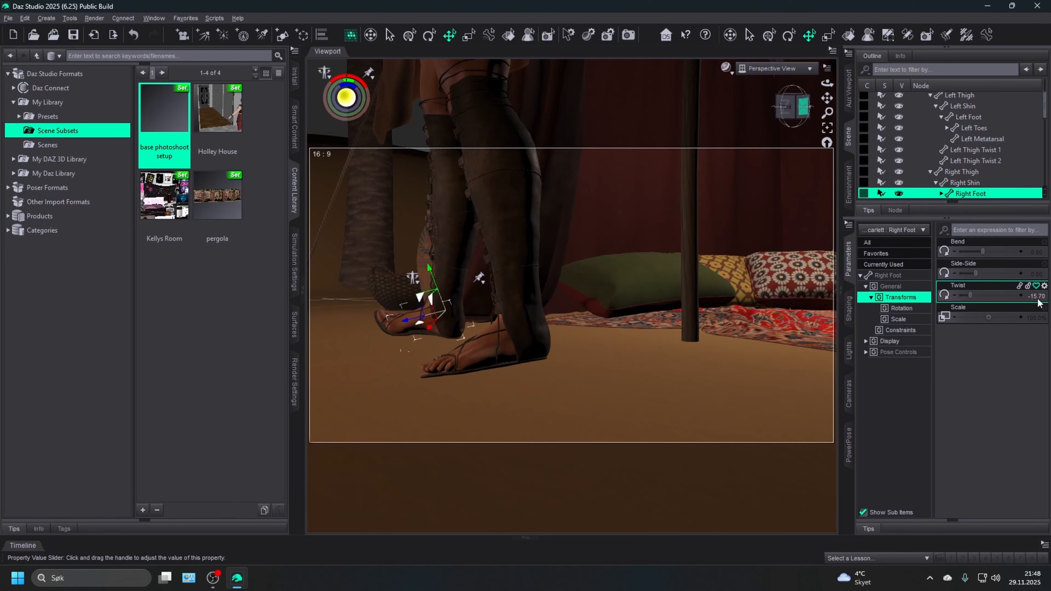
click(1036, 296)
text(0)
key(Return)
- Straighten HH Scarlett's right toes by setting their Bend to 0
click(389, 320)
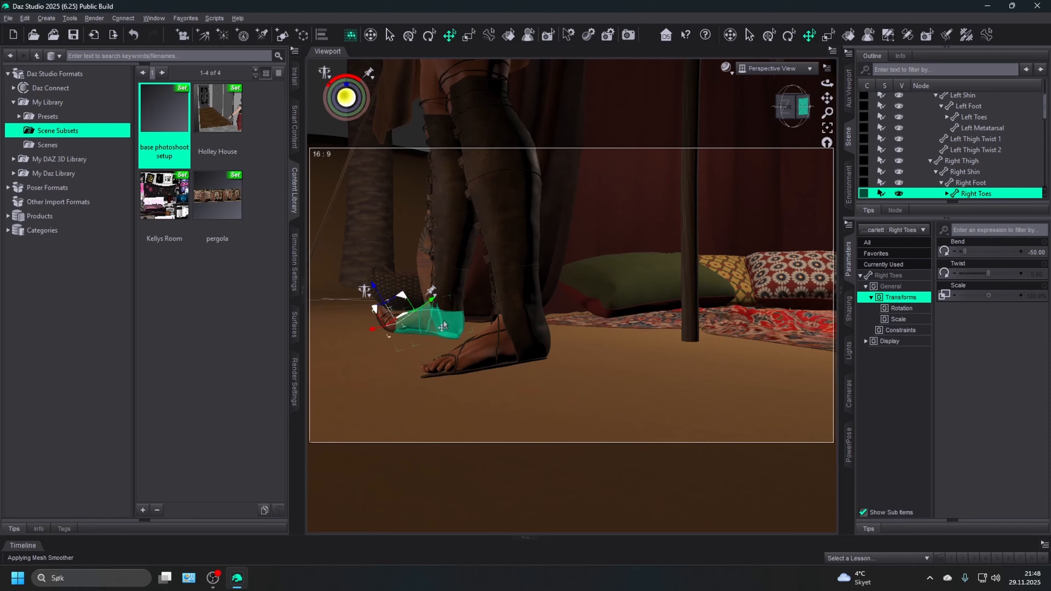
click(1038, 254)
text(0)
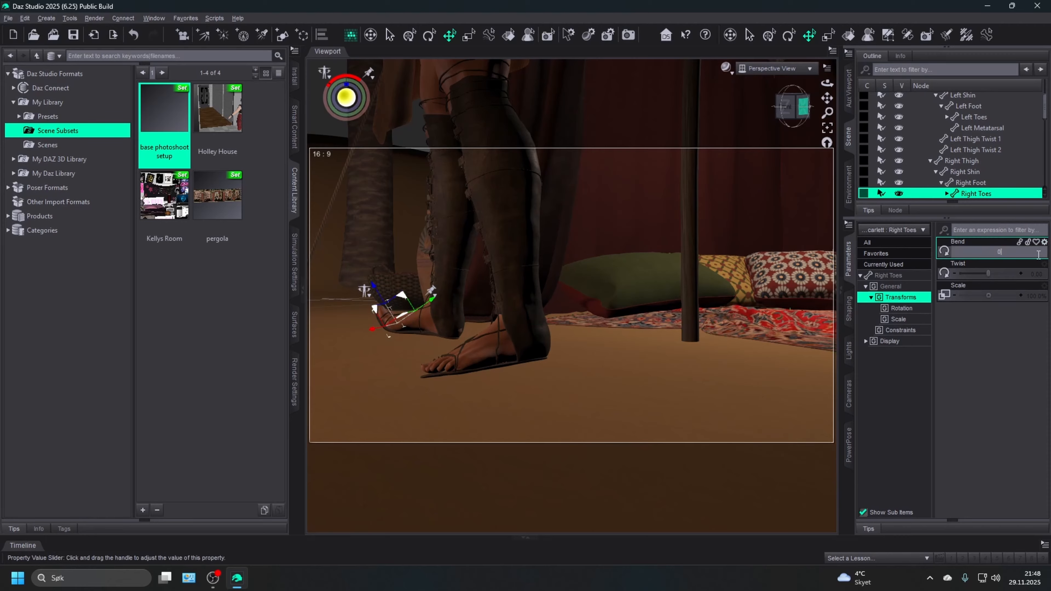
key(Return)
- Collapse the expanded scene hierarchy and select the whole HH Scarlett figure, viewing her feet from the front
right_click(932, 146)
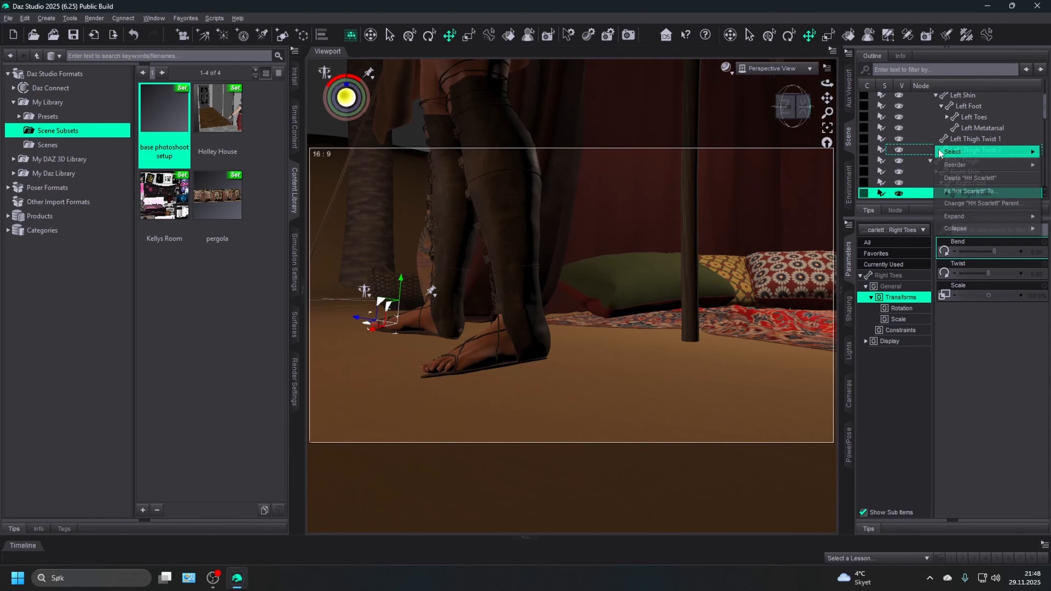
click(919, 232)
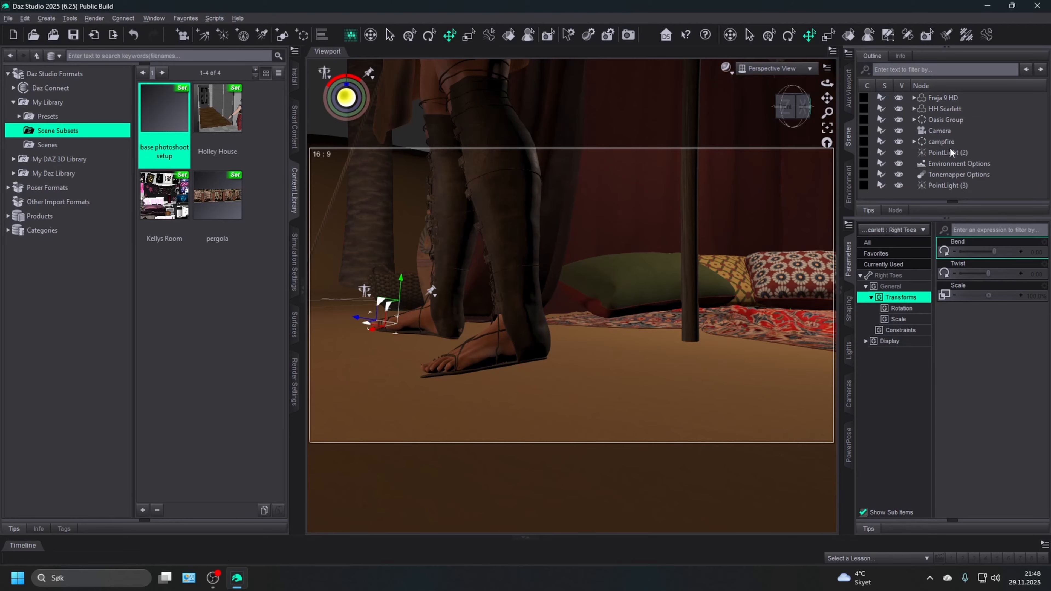
click(933, 107)
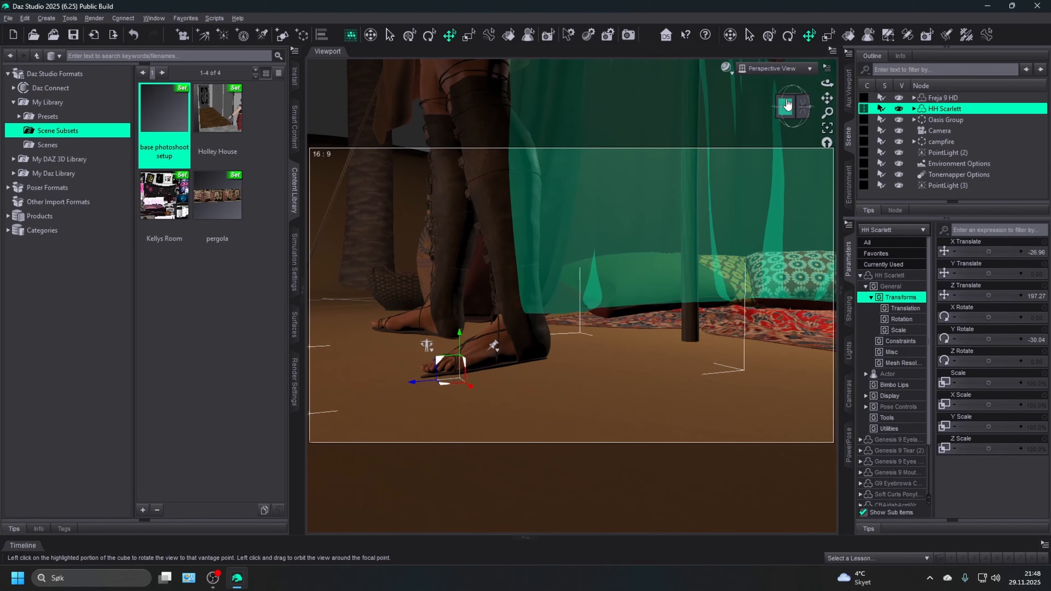
drag(796, 96, 818, 100)
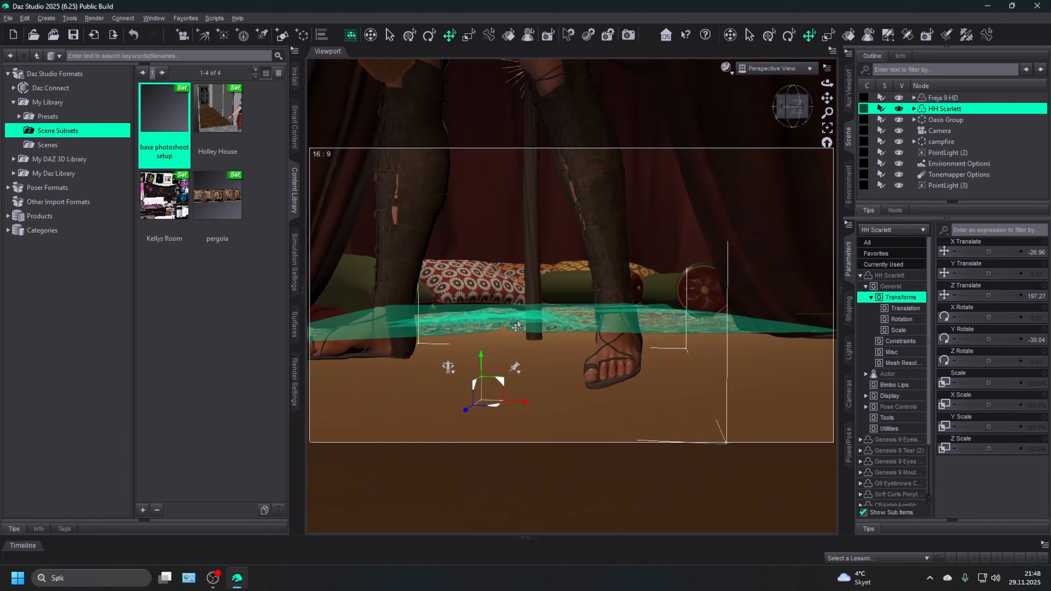
- Twist HH Scarlett's left foot to -13.46 and lower the whole figure to a Y Translate of -2.50
click(600, 354)
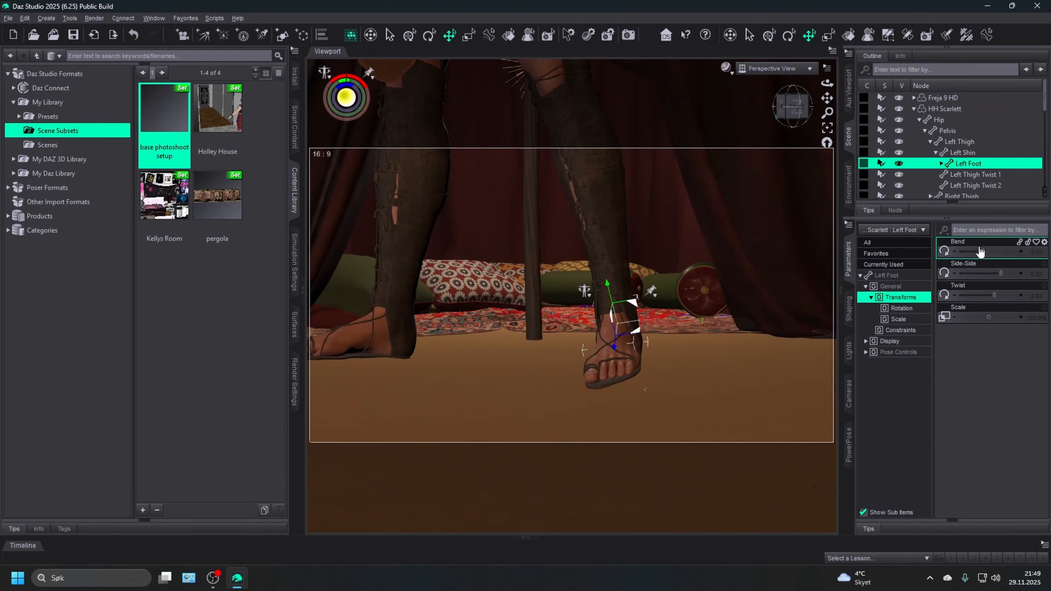
drag(995, 293, 984, 294)
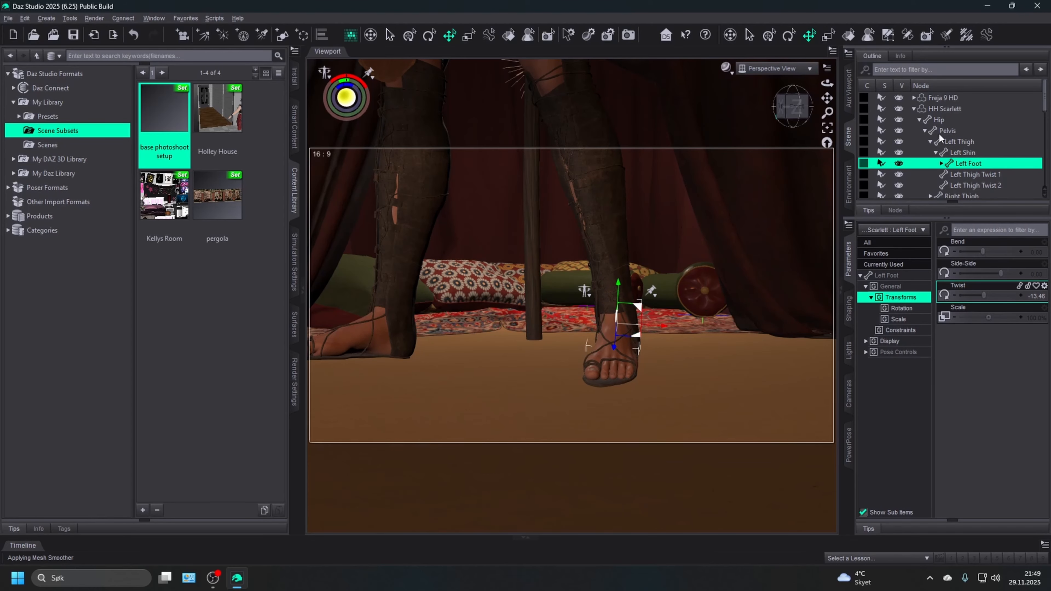
click(943, 153)
key(Left)
key(Left)
key(Left)
key(Left)
key(Left)
key(Left)
key(Left)
key(Left)
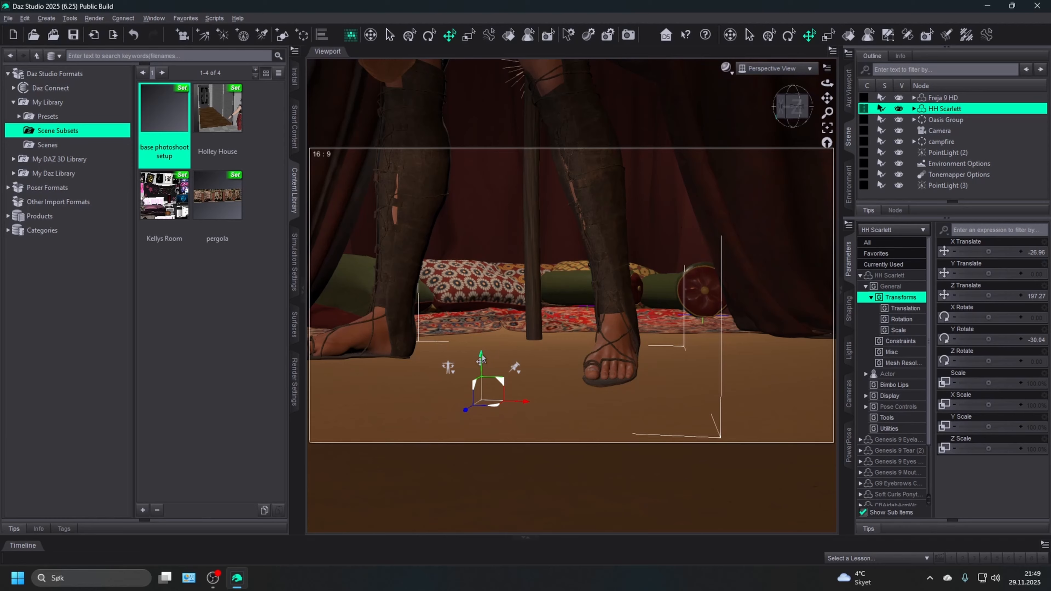
drag(480, 358, 550, 366)
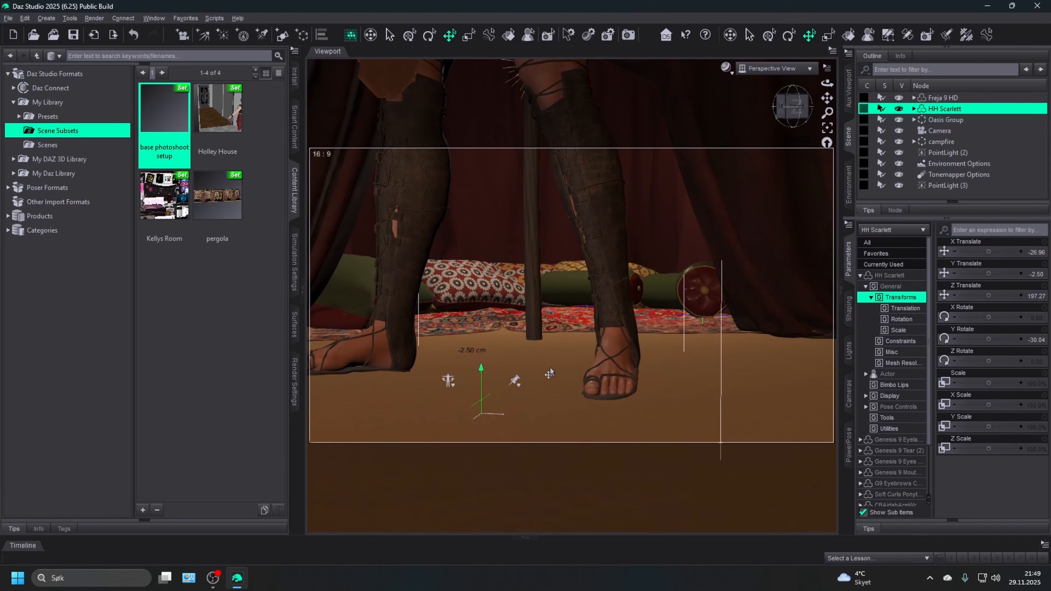
- Bend HH Scarlett's right foot to about 3.32 and her left foot to about -6.96 to flatten them on the sand
click(354, 351)
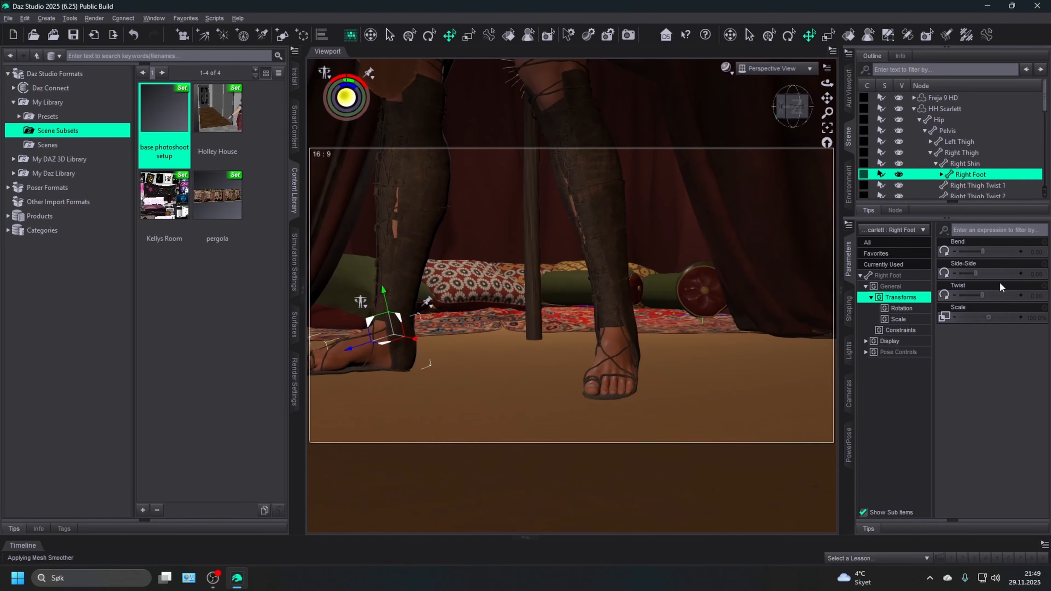
drag(982, 250, 985, 252)
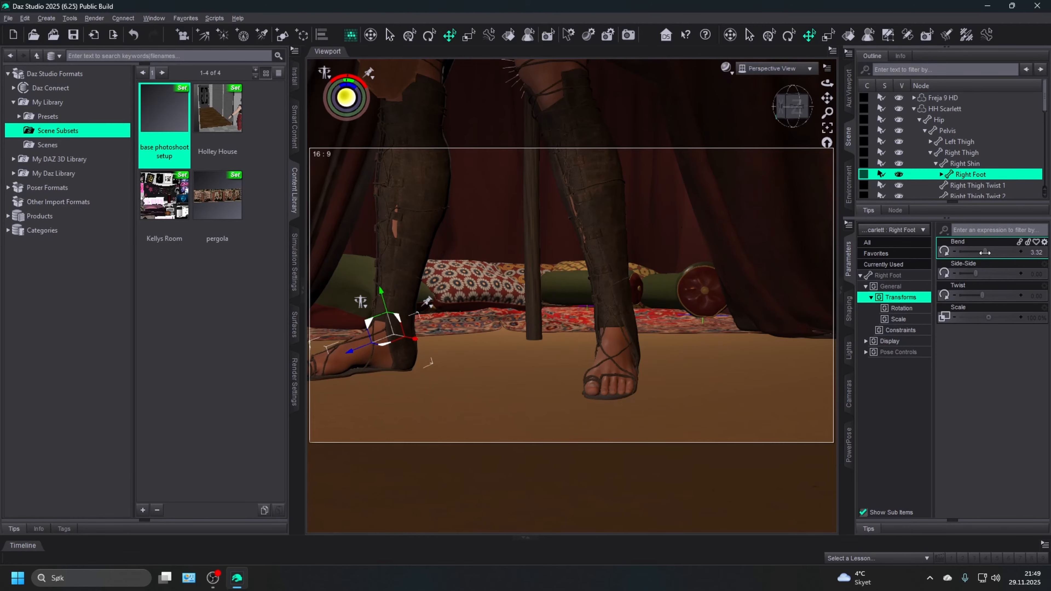
click(611, 360)
drag(773, 107, 798, 112)
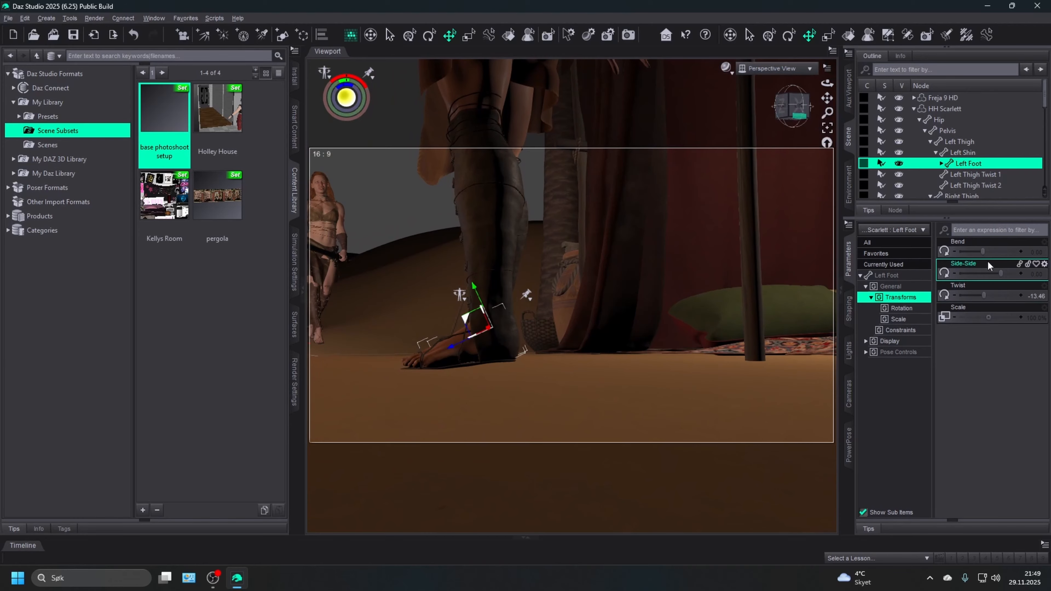
drag(983, 250, 979, 250)
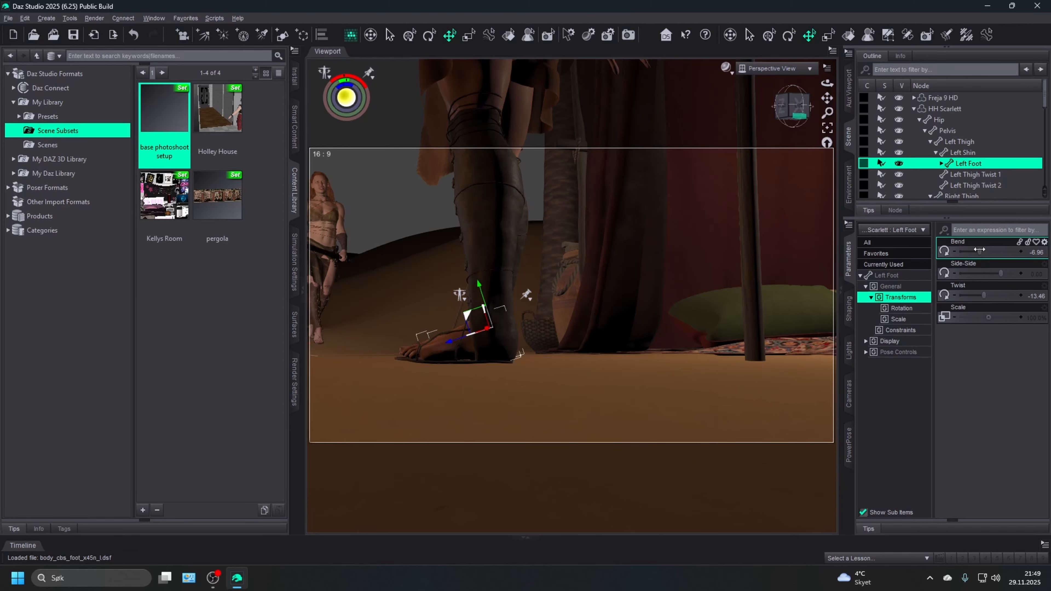
- Lower the whole HH Scarlett figure onto the ground to a Y Translate of -3.92
drag(794, 106, 809, 108)
key(Up)
key(Up)
key(Up)
key(Up)
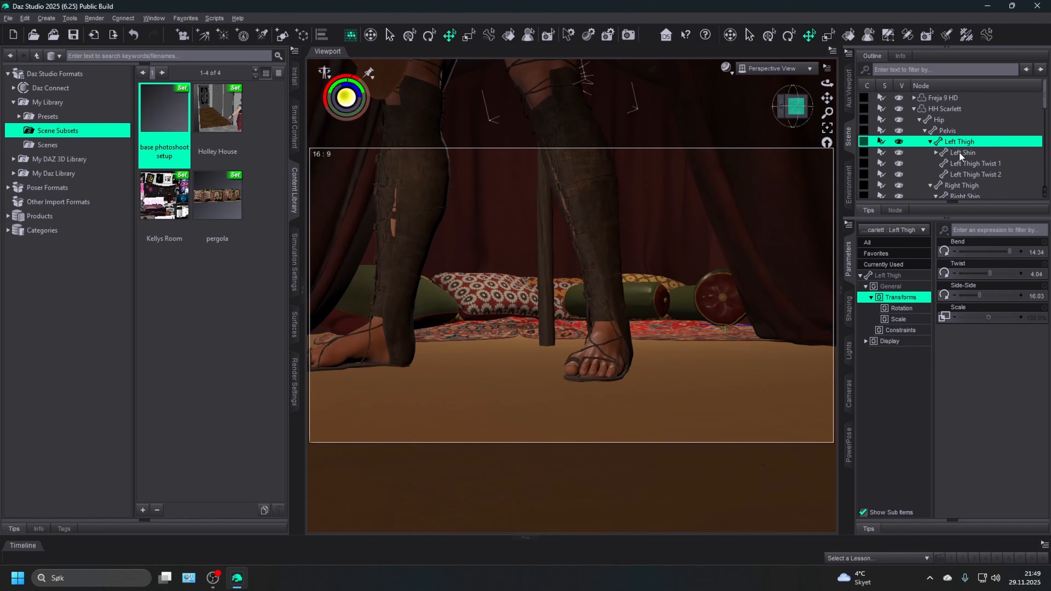
key(Left)
key(Left)
key(Left)
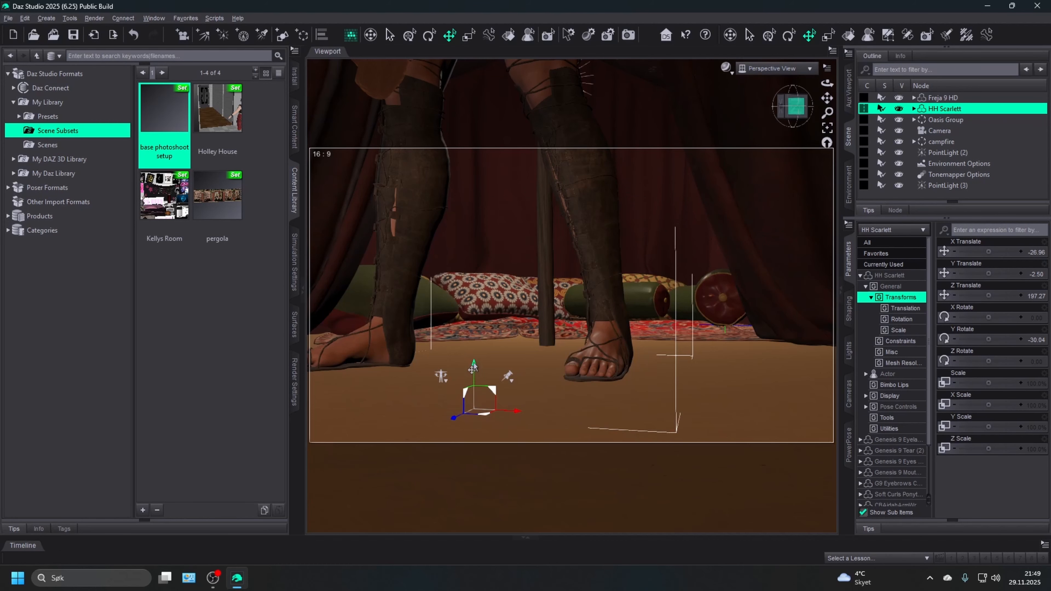
drag(476, 367, 523, 369)
- Look through the scene's Camera and slightly shift its framing of the two figures
click(778, 69)
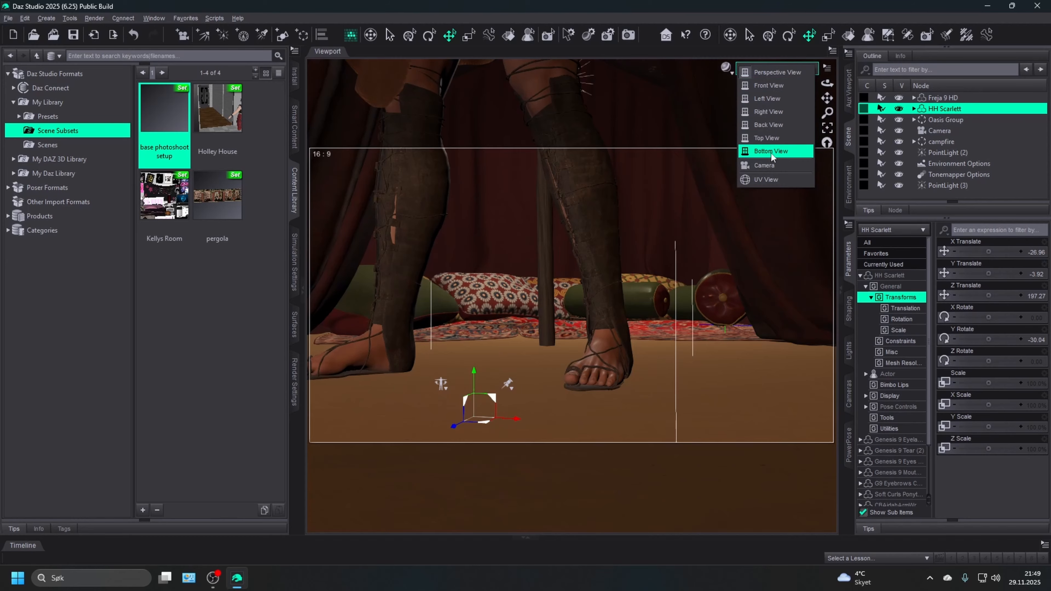
click(772, 165)
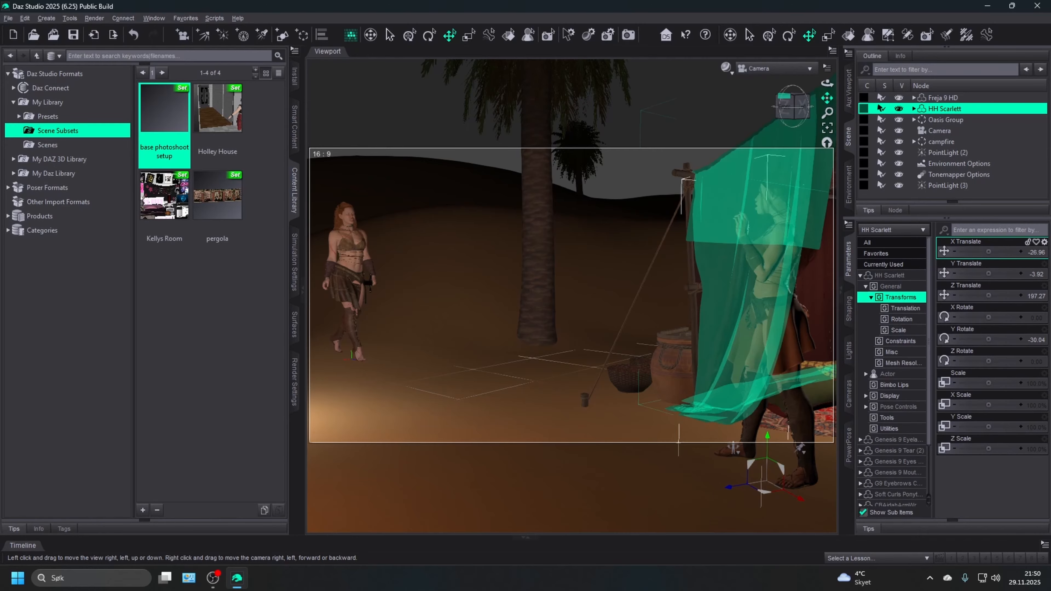
drag(827, 97, 823, 98)
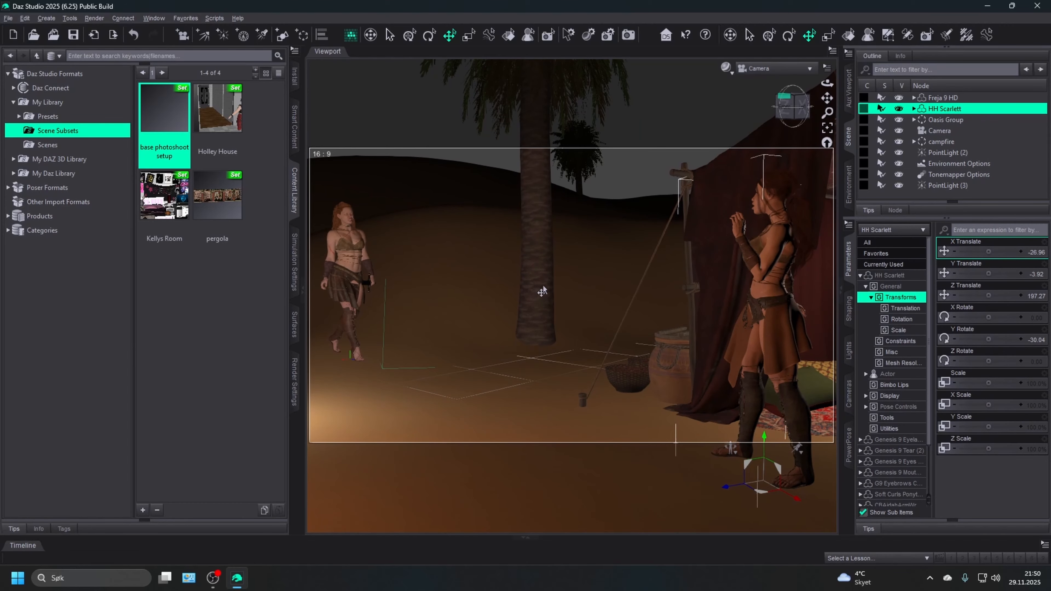
- Show the scene from above in Perspective View and turn on Depth of Field for the Camera
click(787, 69)
click(789, 88)
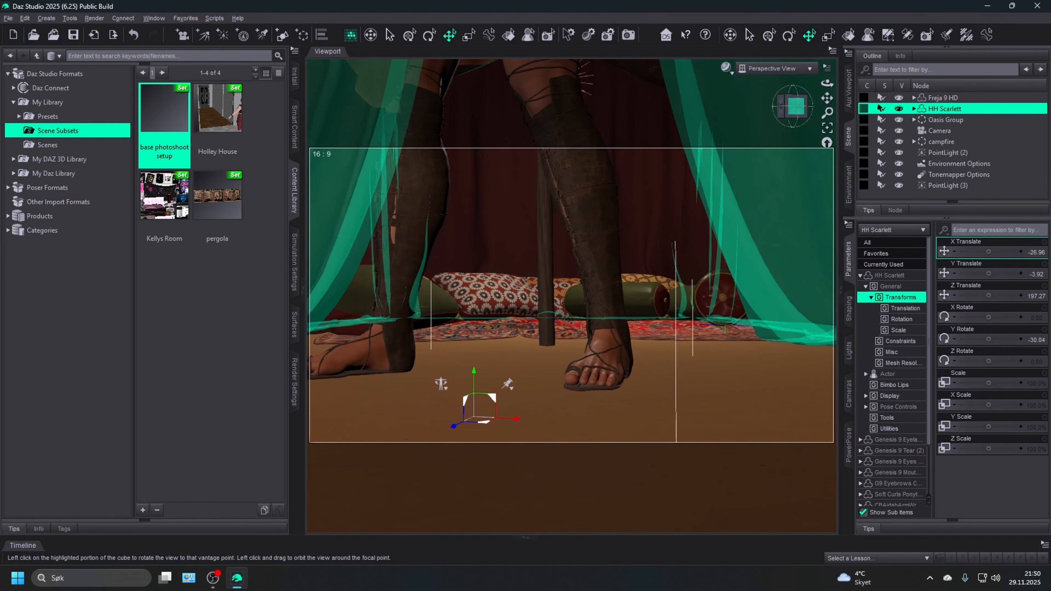
click(795, 99)
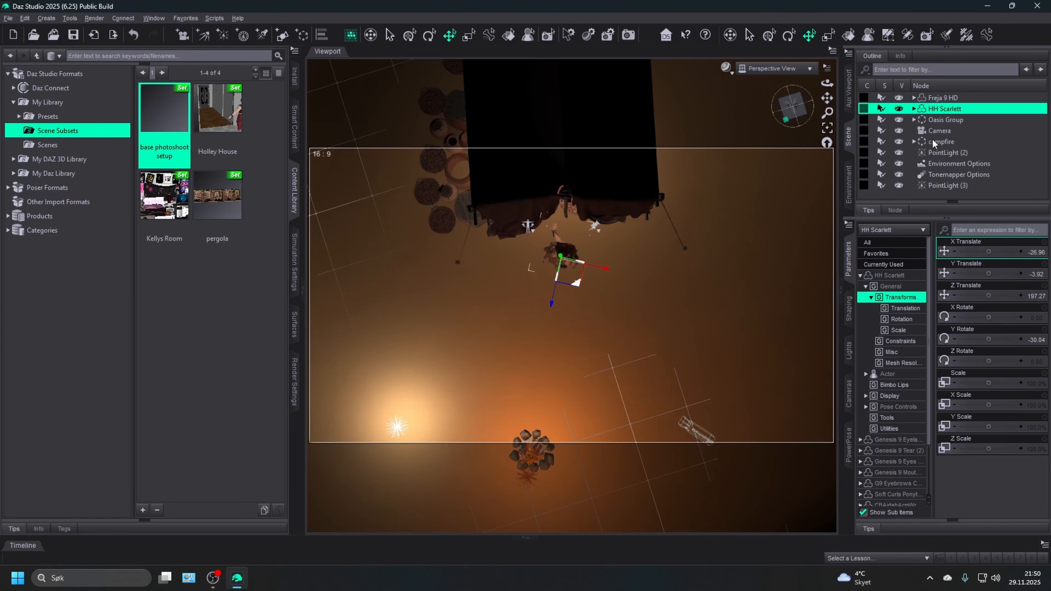
click(934, 142)
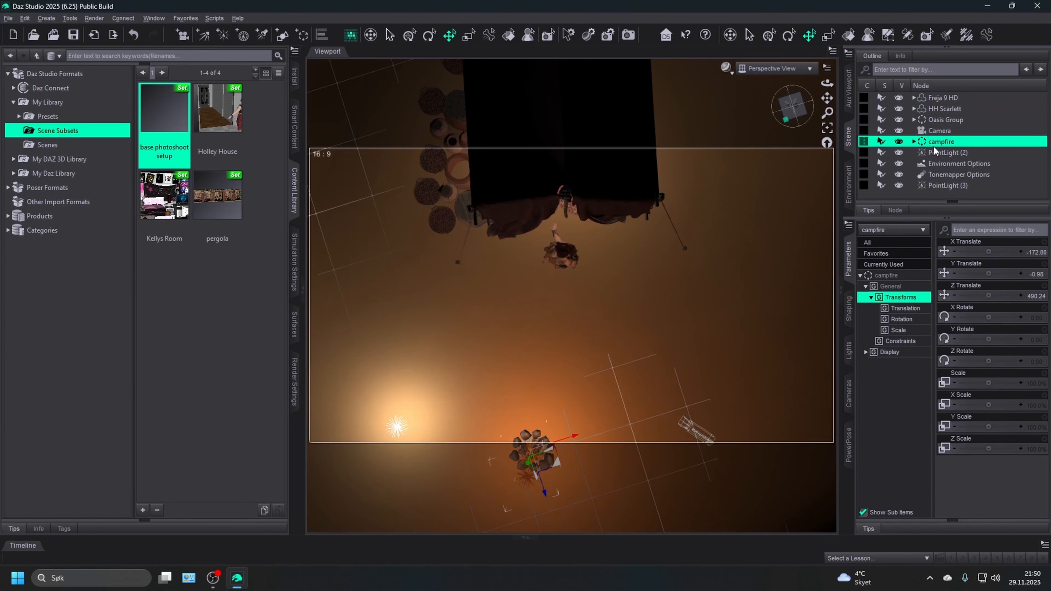
click(941, 130)
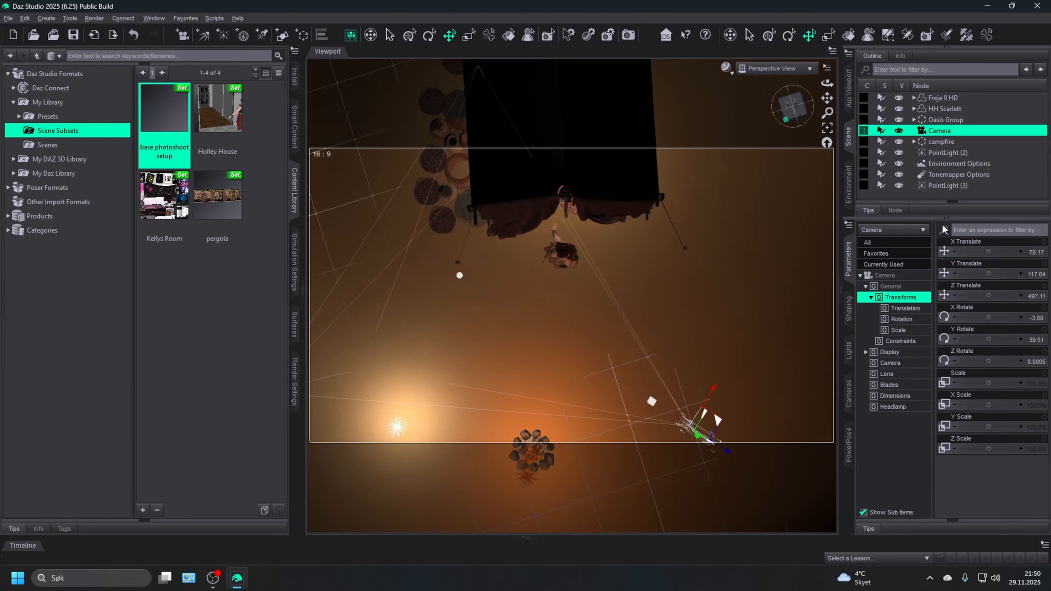
click(892, 366)
click(893, 407)
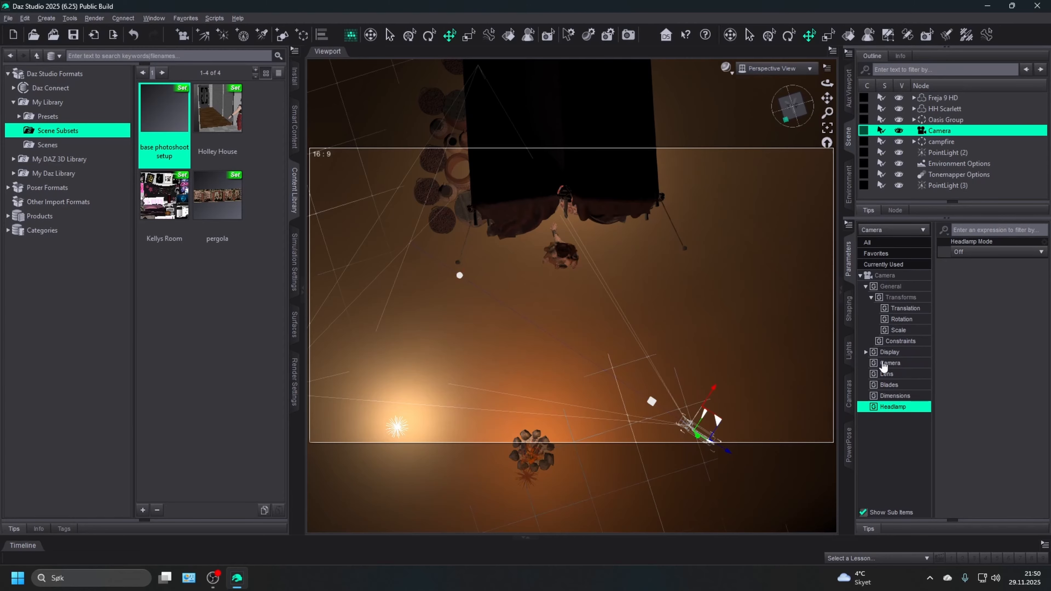
click(883, 366)
click(999, 318)
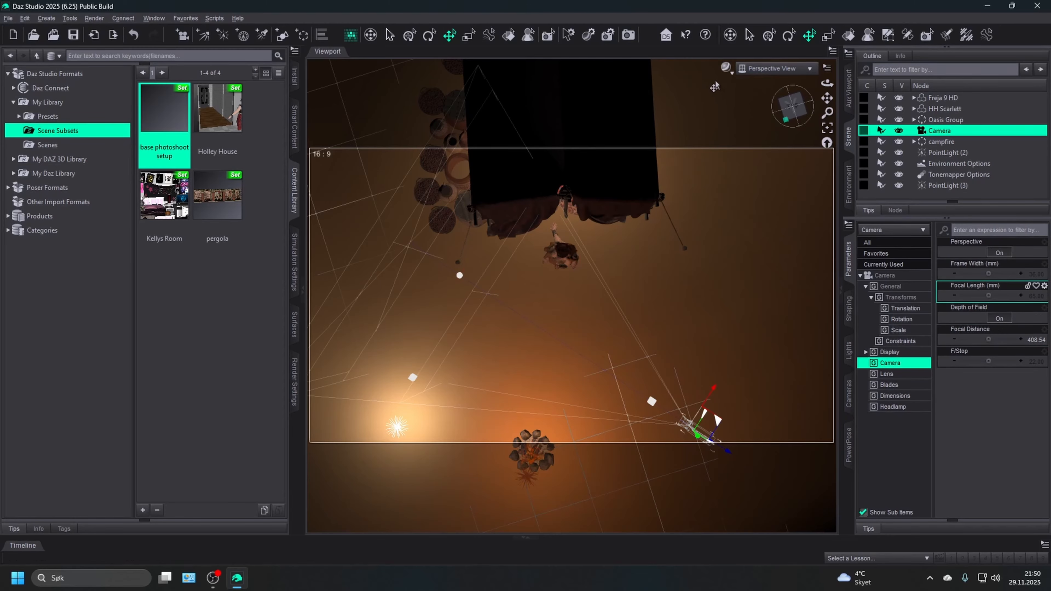
- Set the Camera's Focal Distance to 374.44 and its F/Stop to 83.08 while viewing the focus planes
drag(792, 107, 757, 185)
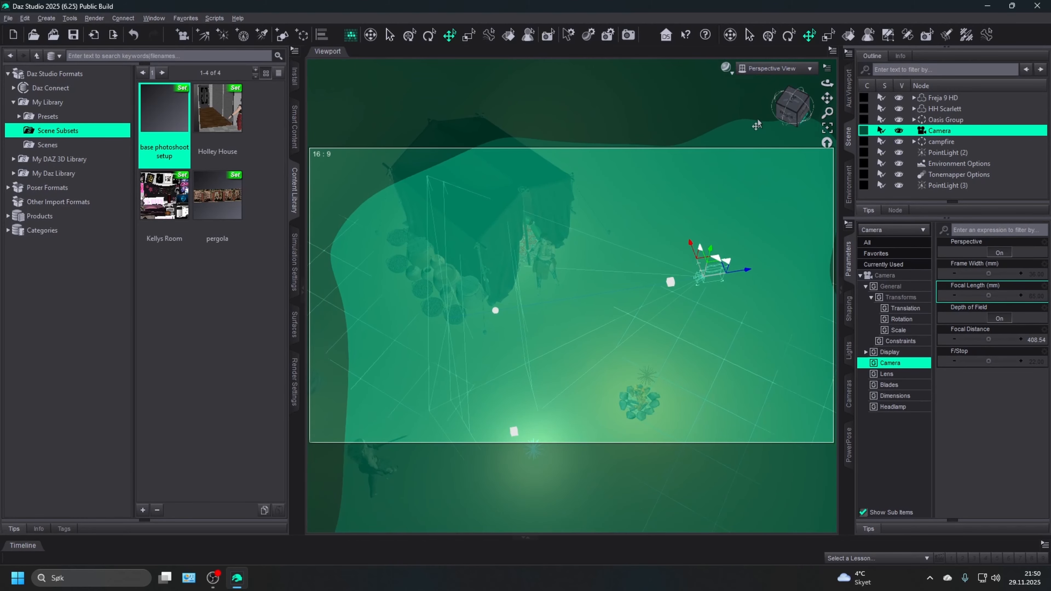
drag(826, 99, 865, 38)
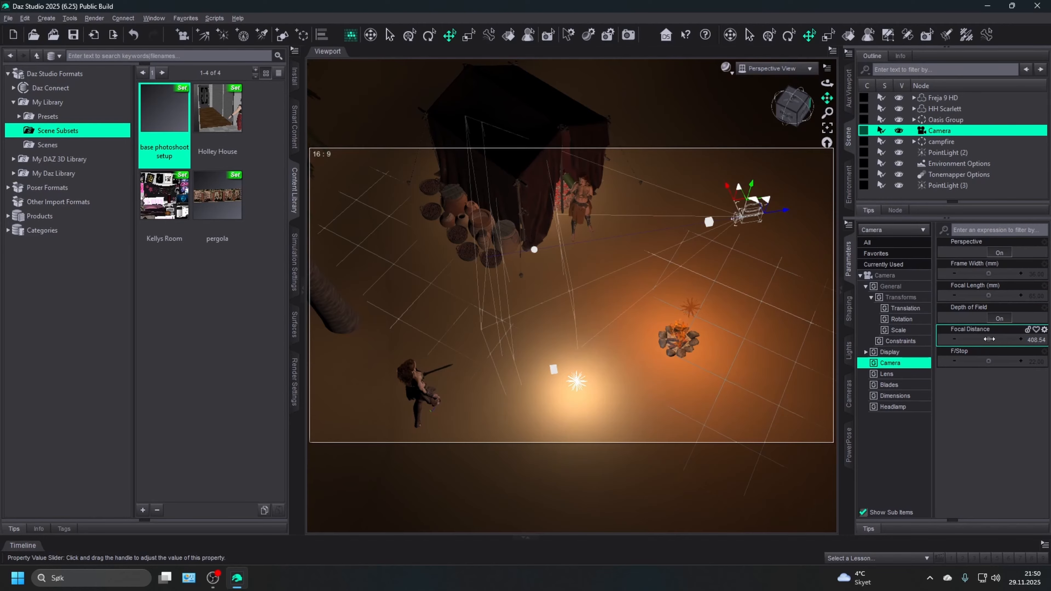
mouse_move(988, 339)
drag(988, 339, 999, 361)
middle_drag(666, 177, 645, 155)
mouse_move(988, 340)
mouse_down()
mouse_move(973, 340)
mouse_move(1000, 361)
mouse_move(984, 340)
mouse_up()
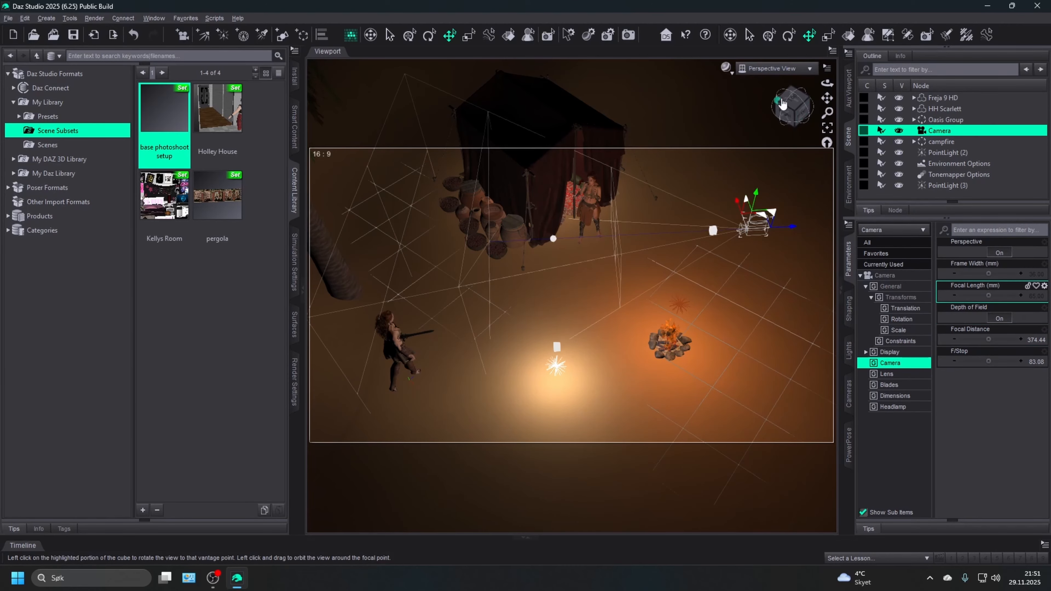
- Preview the shot through the Camera with the NVIDIA Iray draw style
mouse_move(784, 105)
mouse_down()
mouse_move(804, 96)
mouse_move(777, 102)
mouse_up()
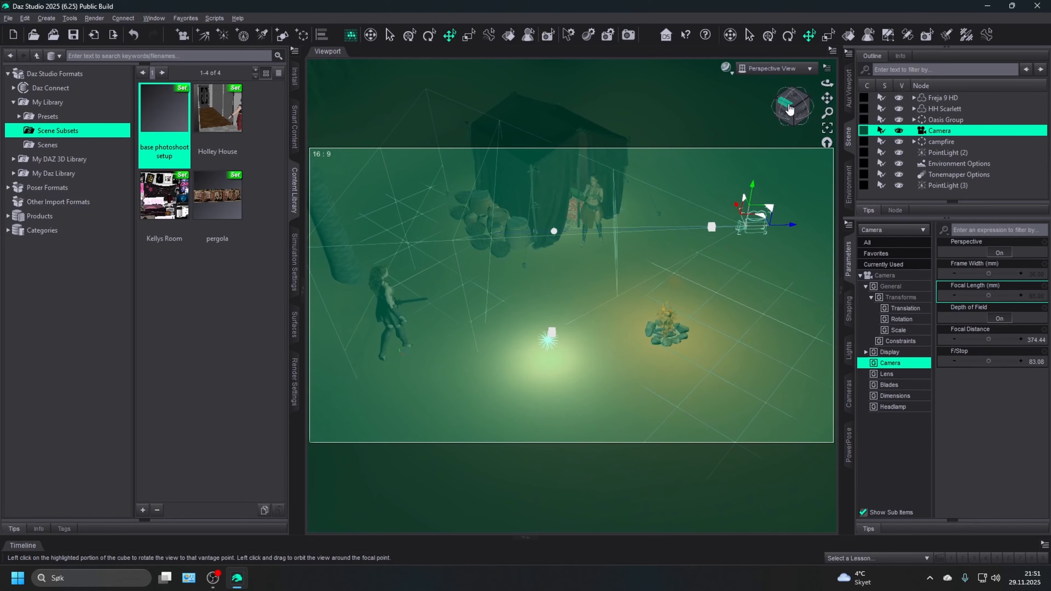
click(773, 69)
click(764, 171)
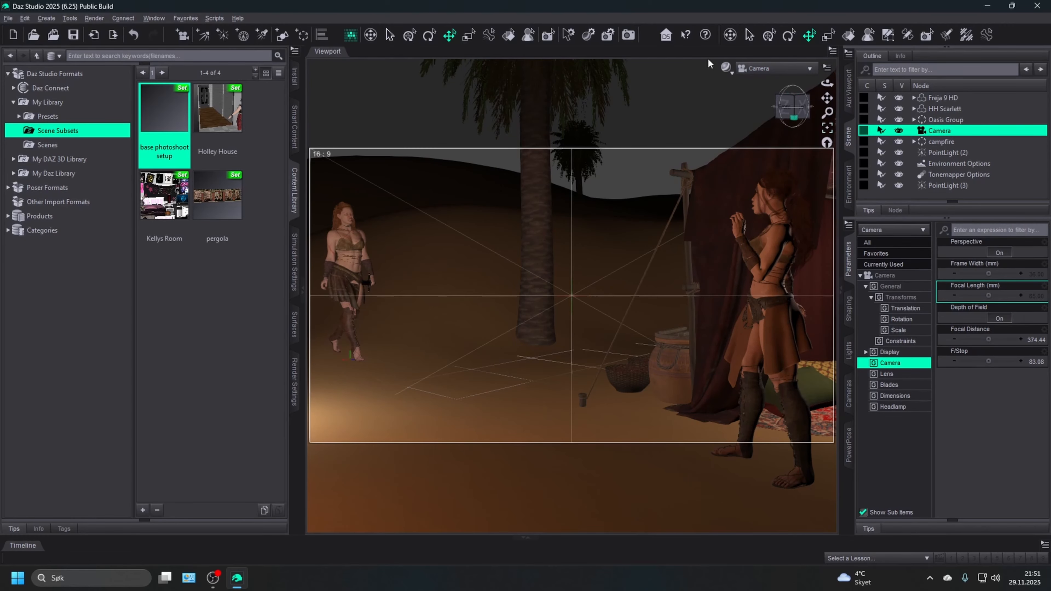
click(726, 68)
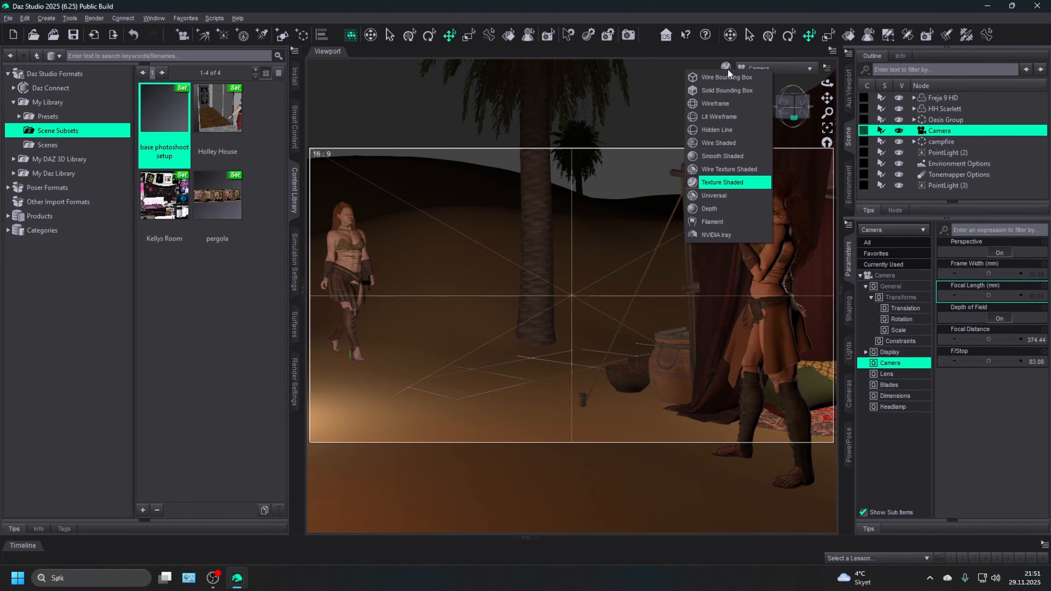
click(740, 236)
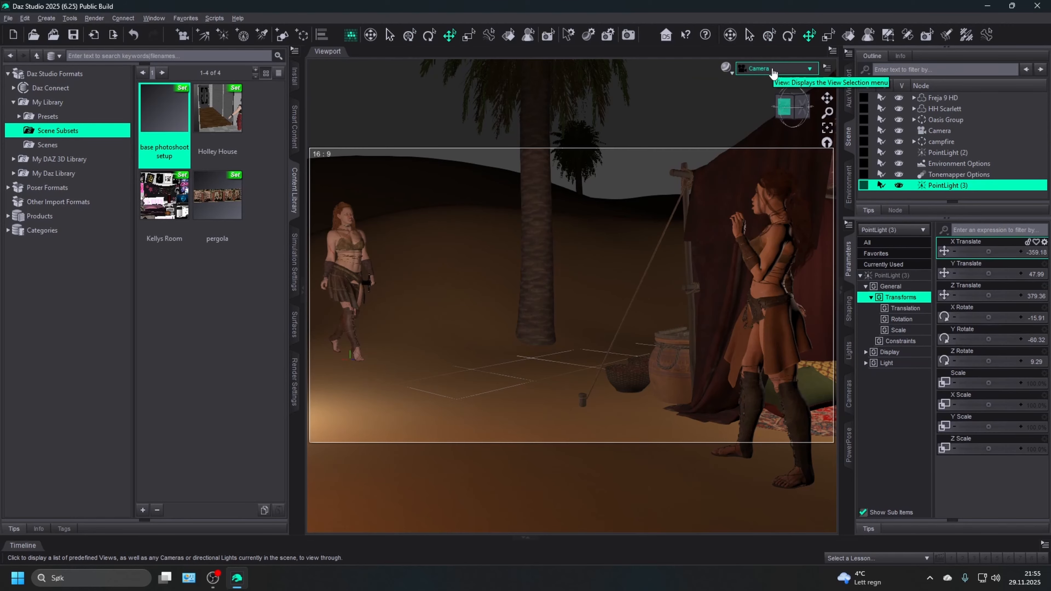
- Examine the Camera's focus planes and the placement of HH Scarlett in Perspective View
click(772, 68)
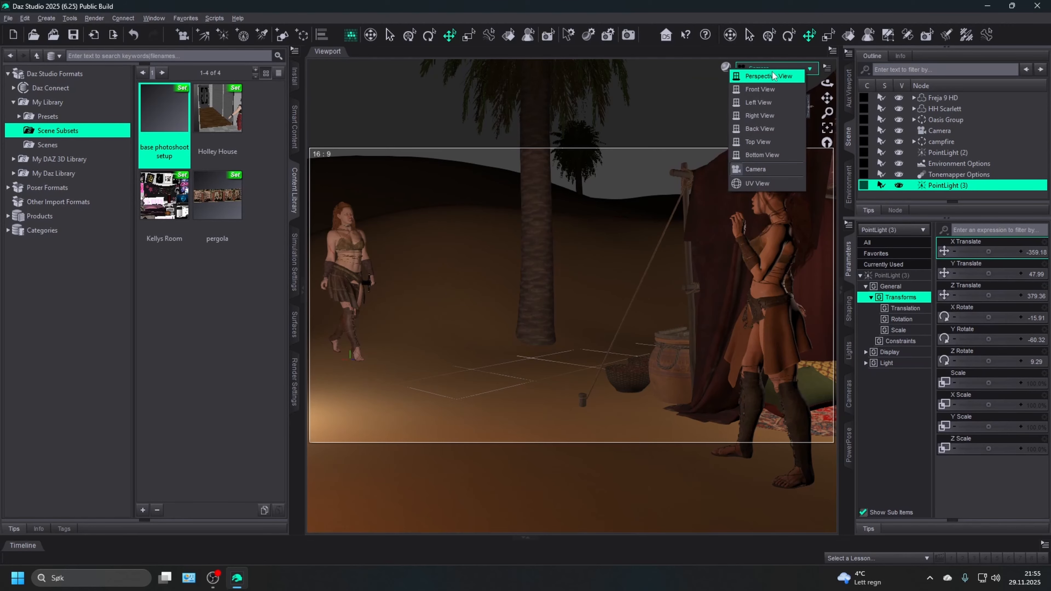
click(769, 76)
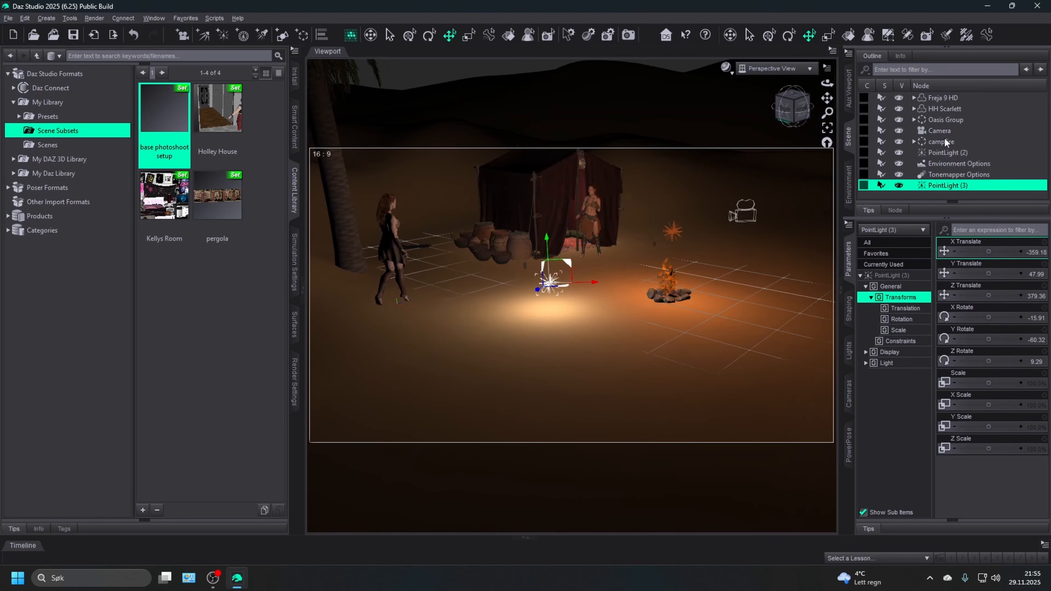
click(939, 130)
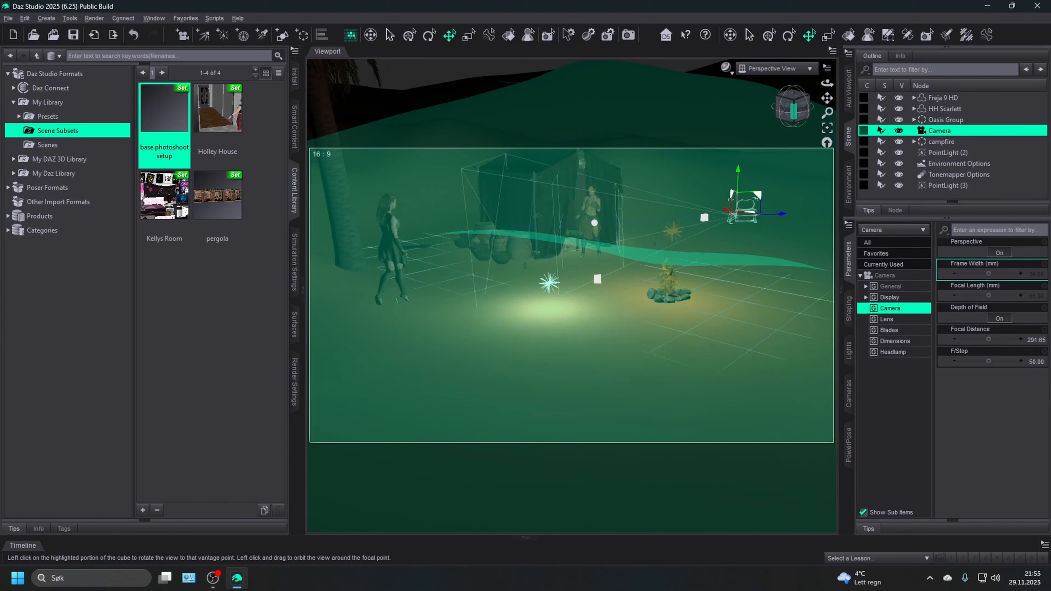
drag(784, 109, 781, 139)
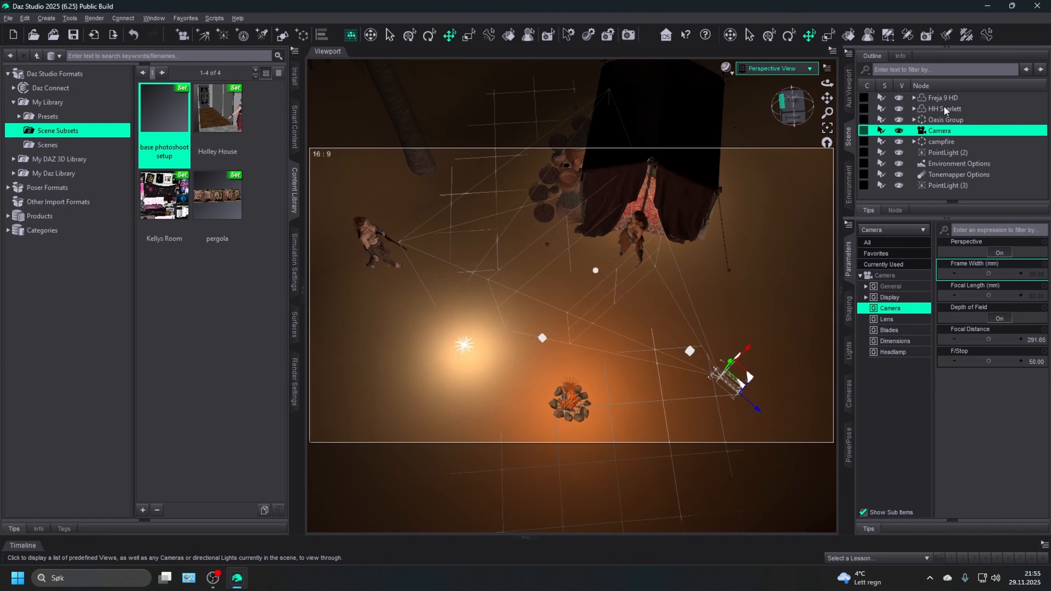
click(945, 109)
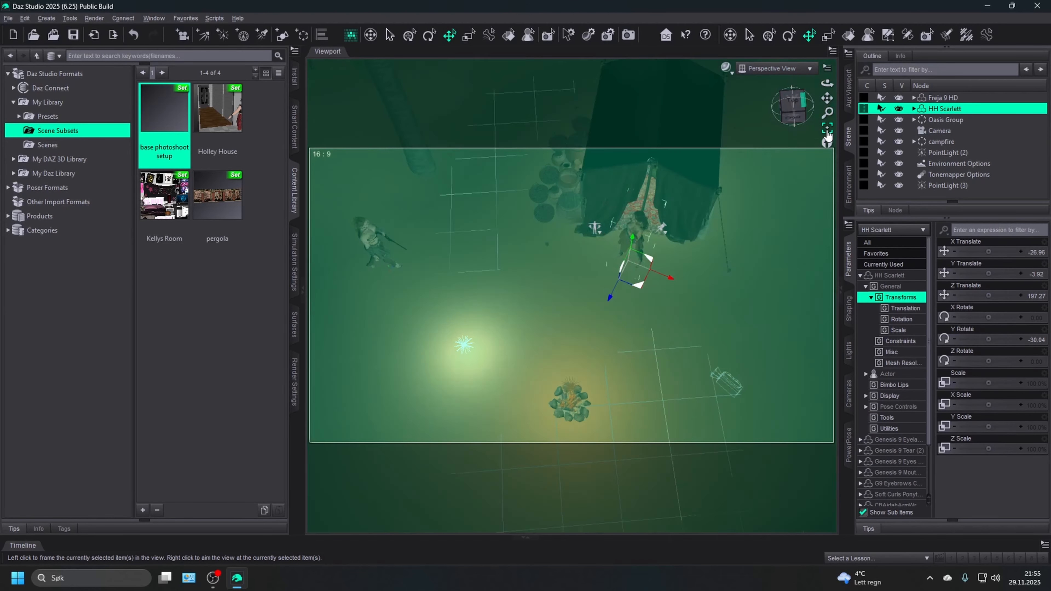
click(825, 129)
mouse_move(784, 117)
mouse_down()
mouse_move(760, 80)
mouse_move(814, 92)
mouse_move(844, 79)
mouse_move(786, 123)
mouse_move(828, 98)
mouse_move(789, 107)
mouse_move(803, 108)
mouse_up()
scroll(647, 211, down, 2)
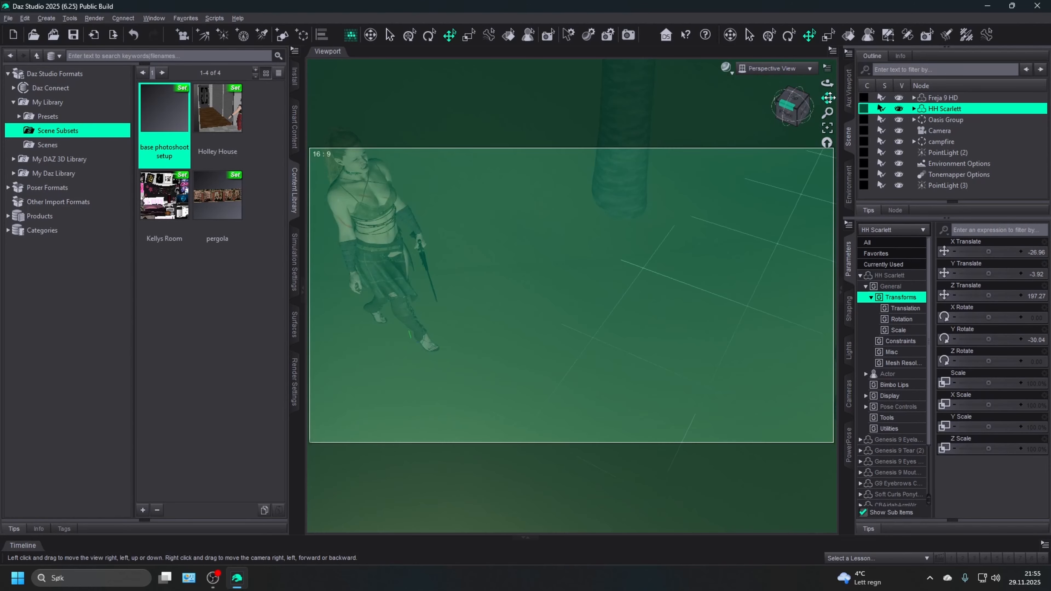
drag(826, 98, 807, 91)
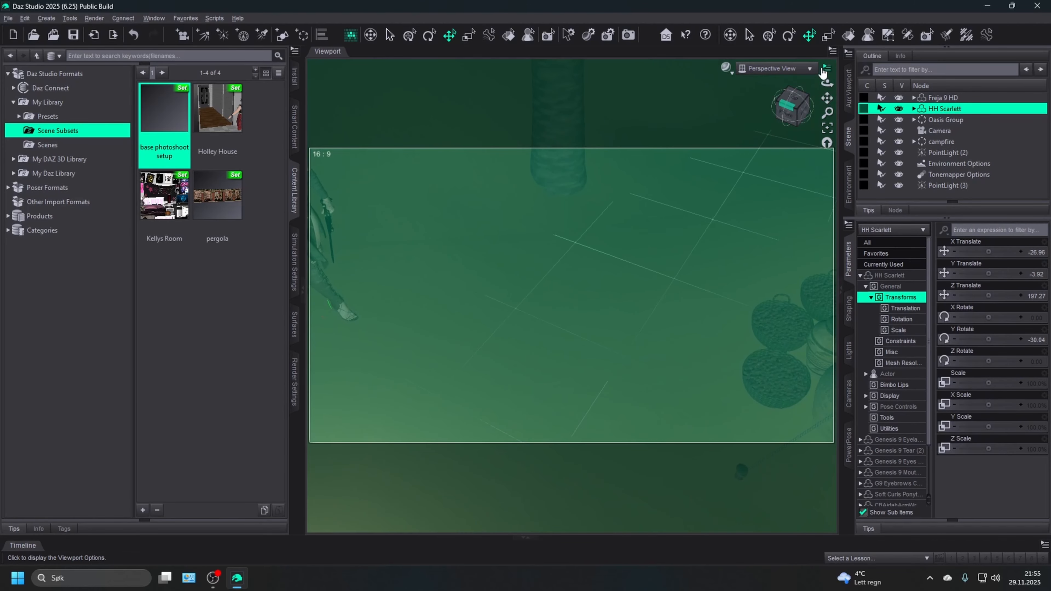
- Return to the Camera's view and render the scene
click(799, 68)
click(777, 168)
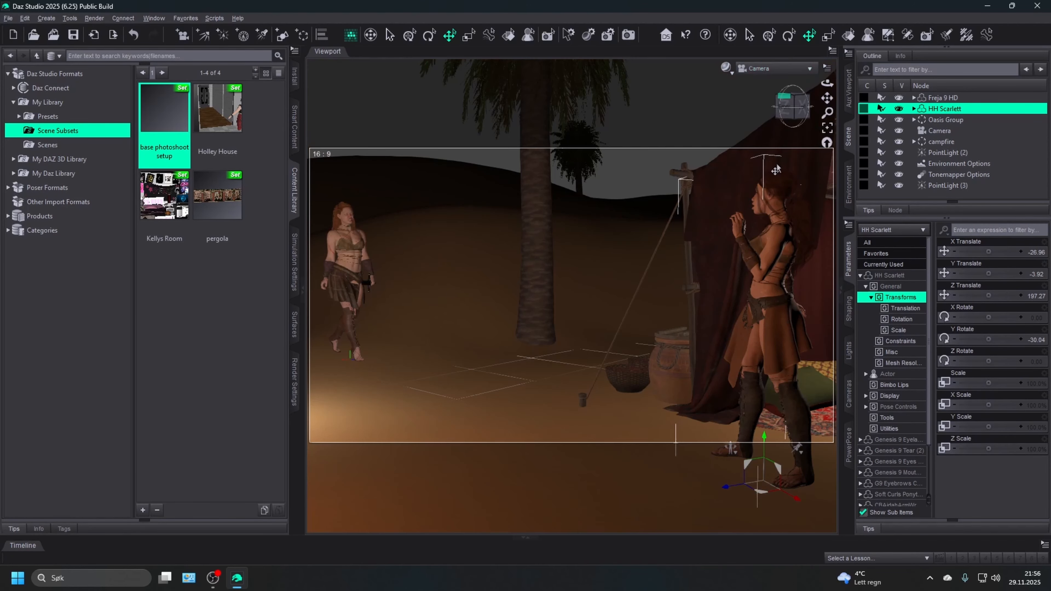
click(627, 35)
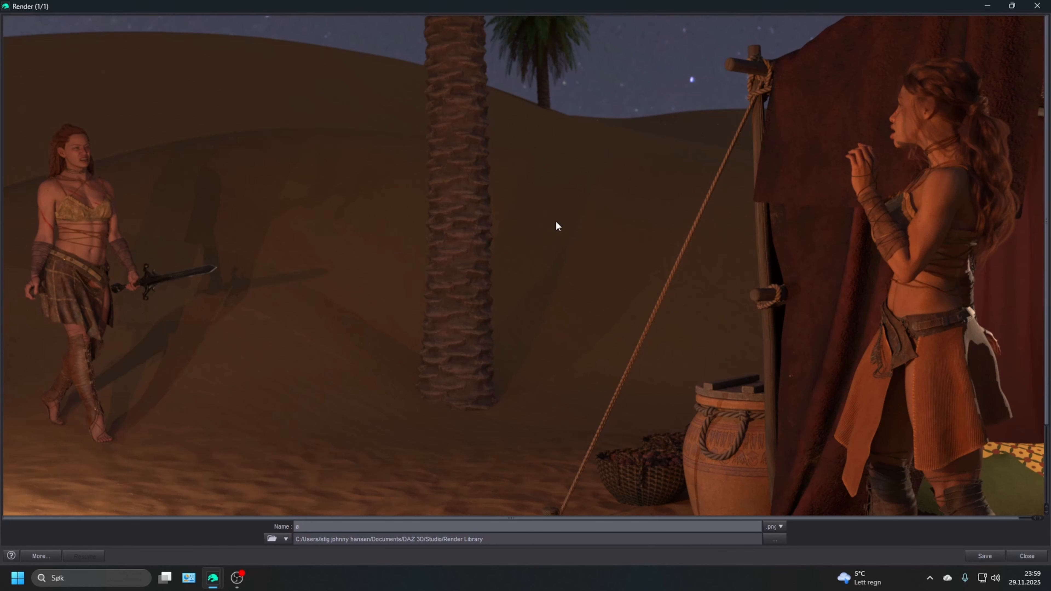
- Examine the finished render from the night sky down to the sand, checking both women, the sword and the tent
scroll(556, 219, down, 3)
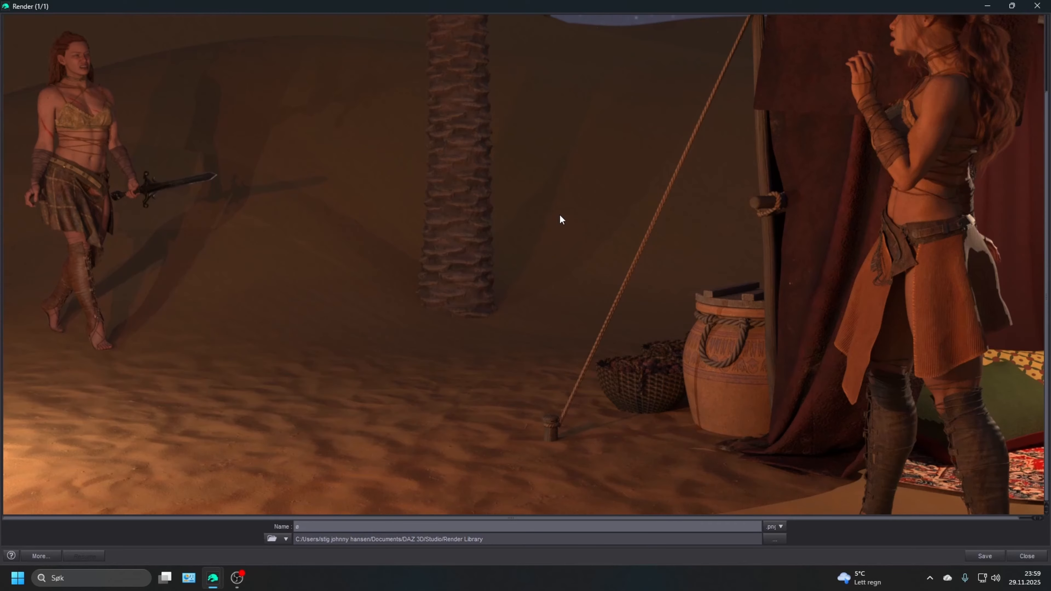
scroll(560, 215, up, 3)
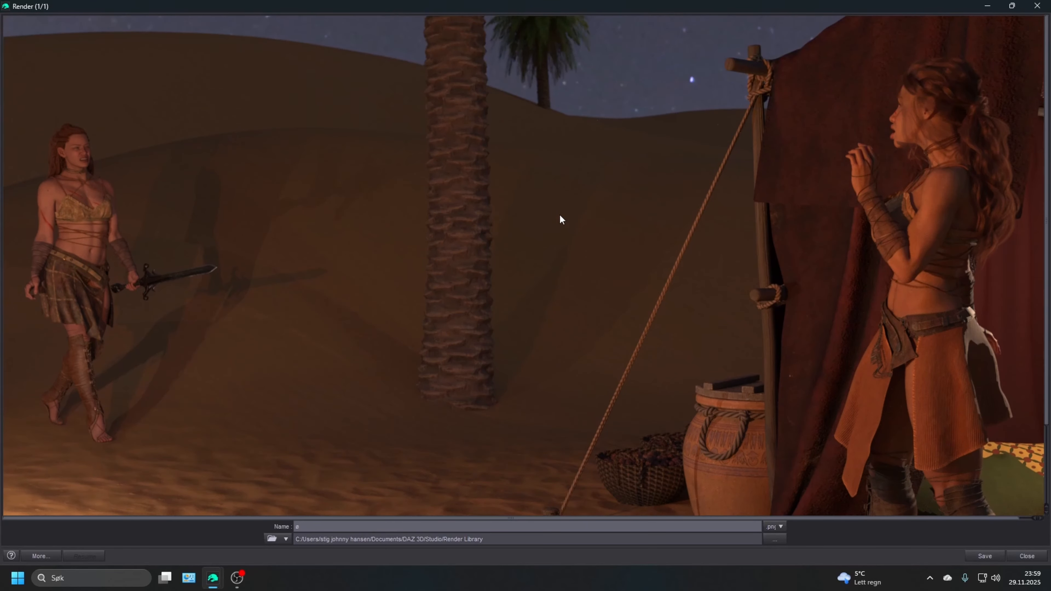
scroll(559, 218, down, 3)
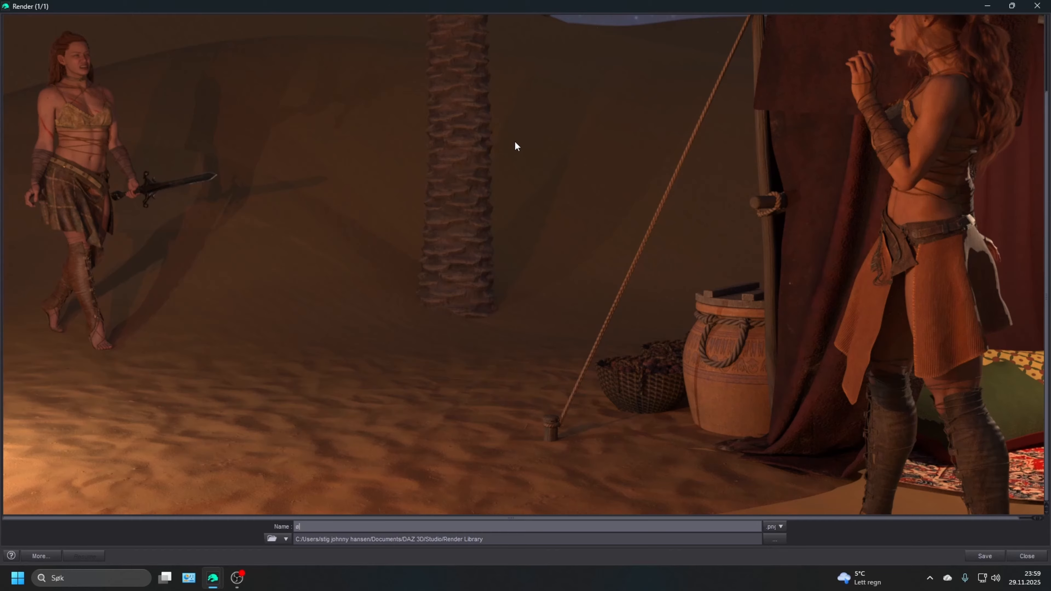
scroll(459, 234, up, 3)
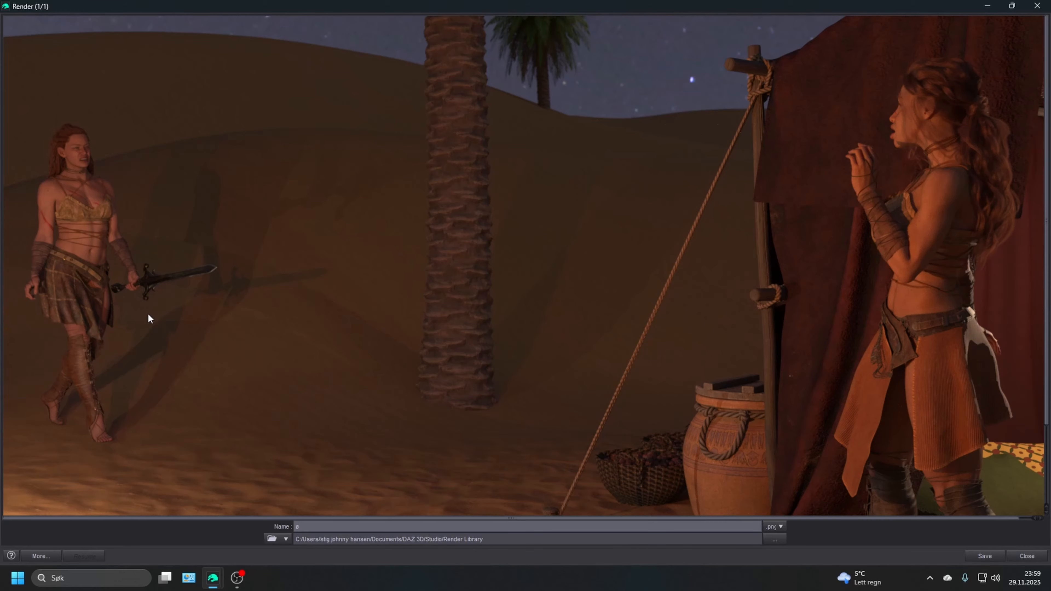
scroll(541, 384, down, 3)
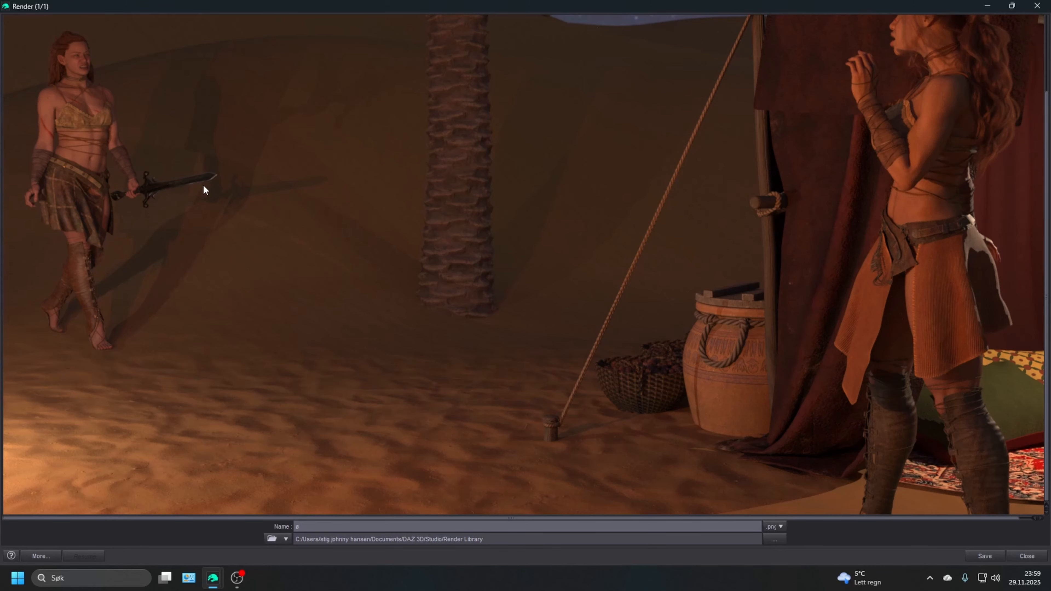
scroll(351, 231, up, 1)
scroll(350, 228, up, 4)
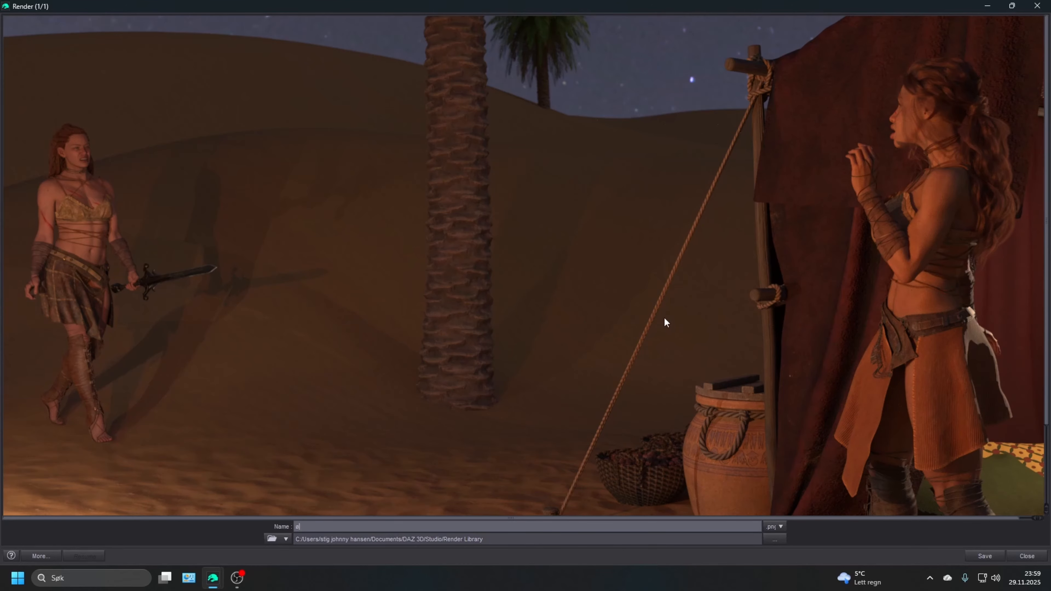
scroll(546, 329, down, 3)
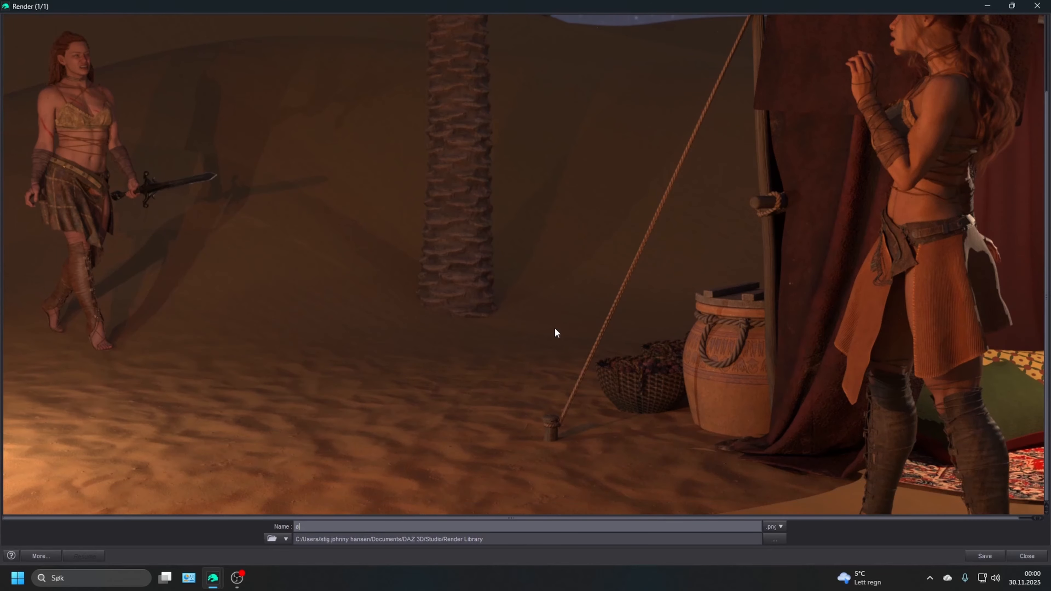
scroll(547, 331, up, 3)
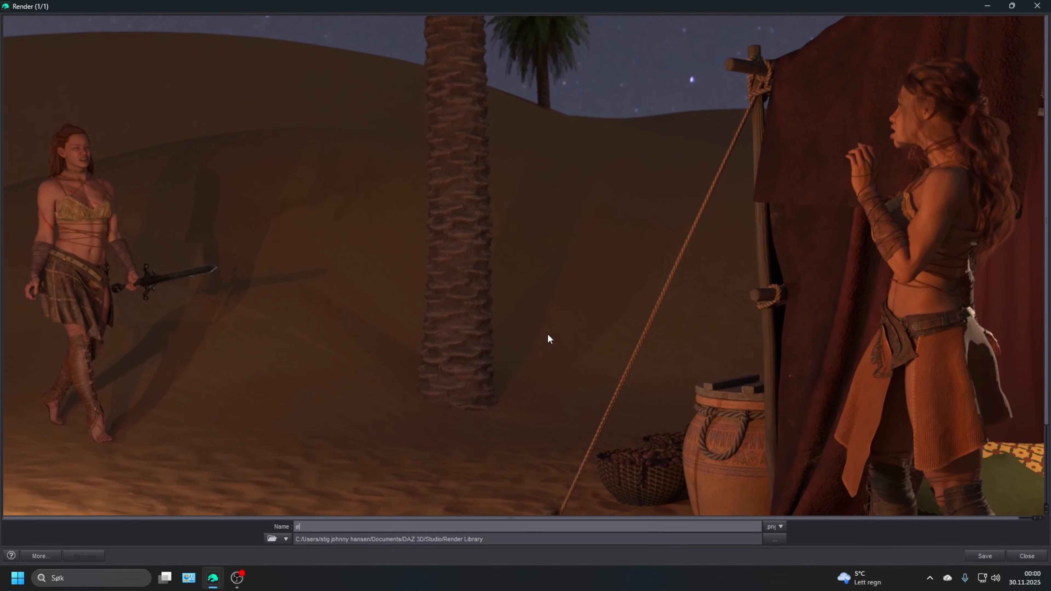
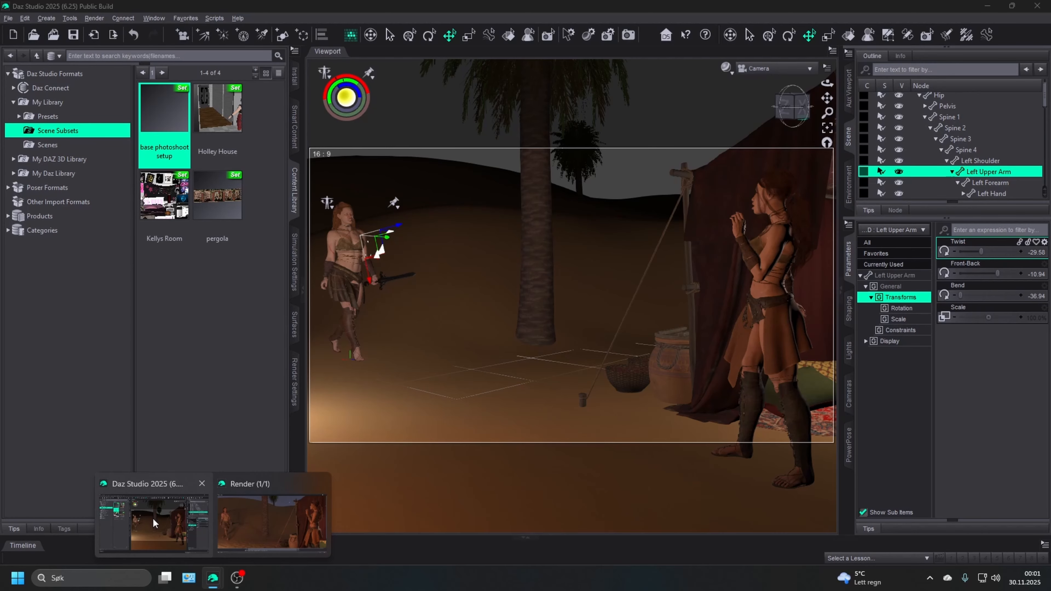
- Save the finished render as a PNG named "freia and scarlet" and close the render window
click(267, 508)
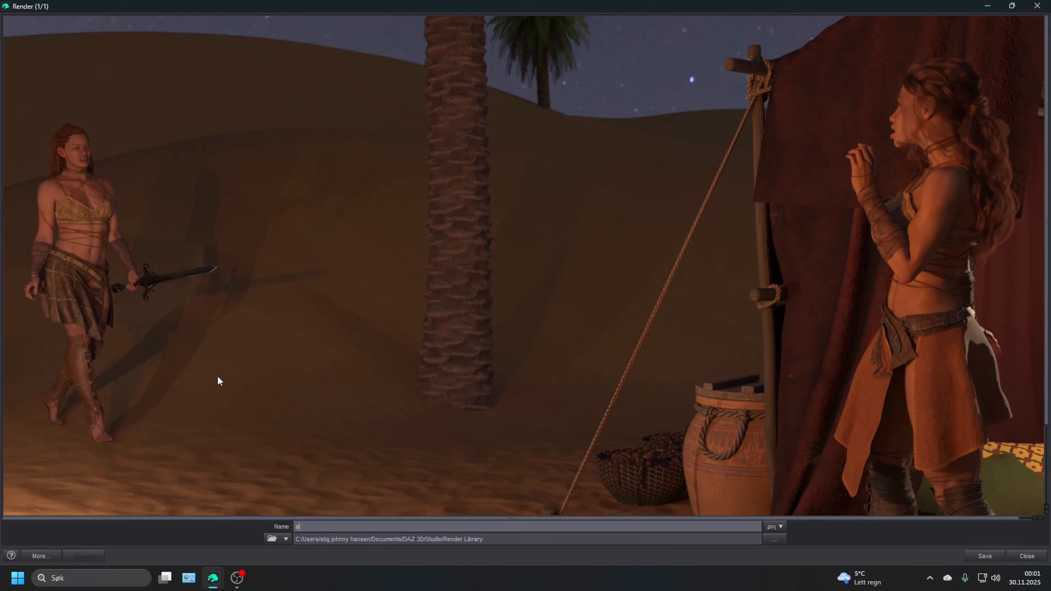
key(BackSpace)
text(freia and scarlet)
click(993, 557)
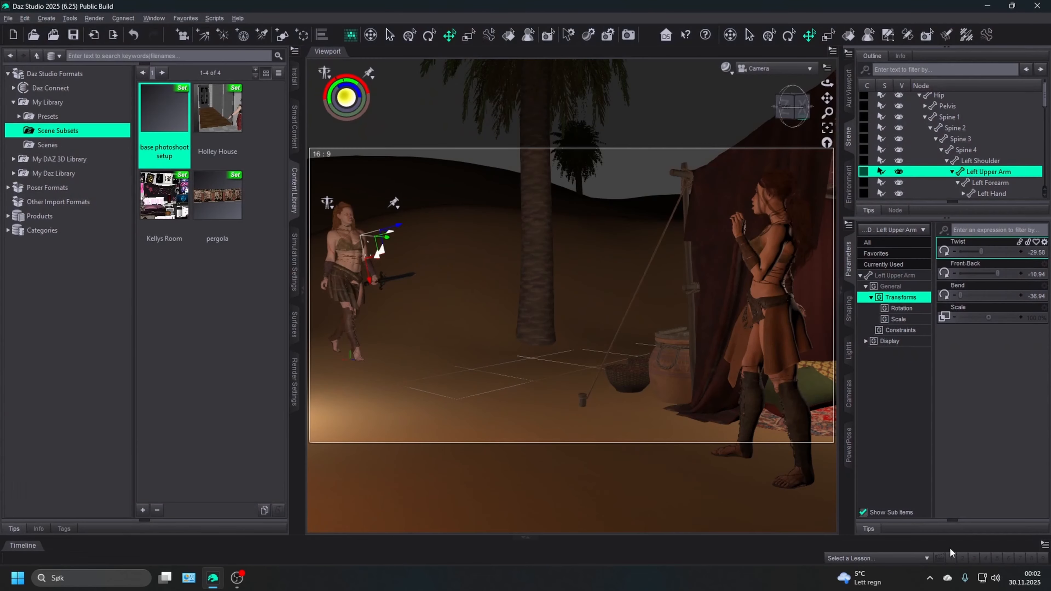
click(1036, 6)
- Save the scene over its existing file, including backdrop, render settings and simulation data, with file compression
click(485, 293)
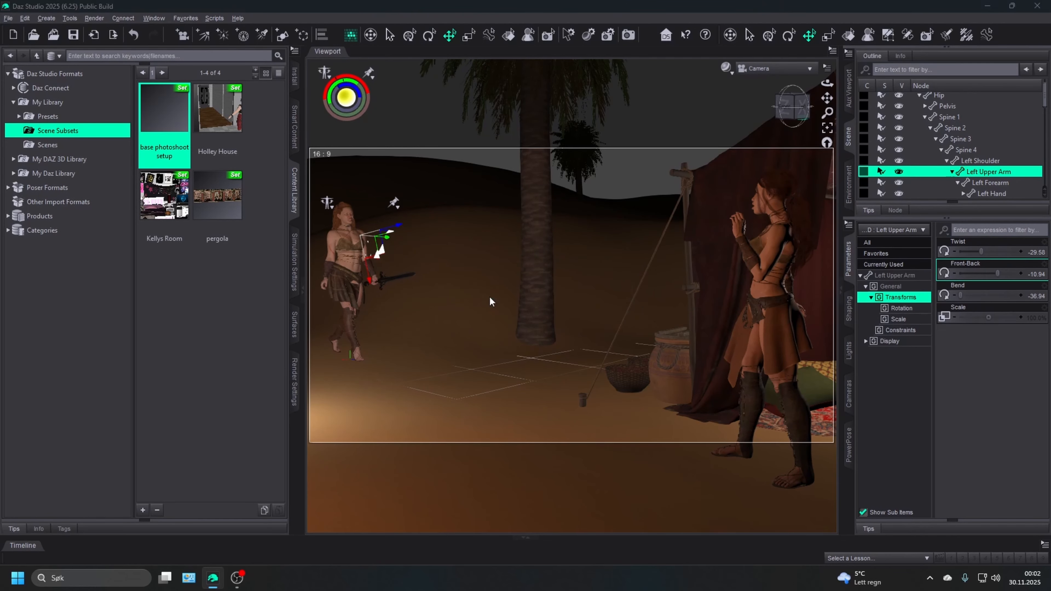
double_click(347, 189)
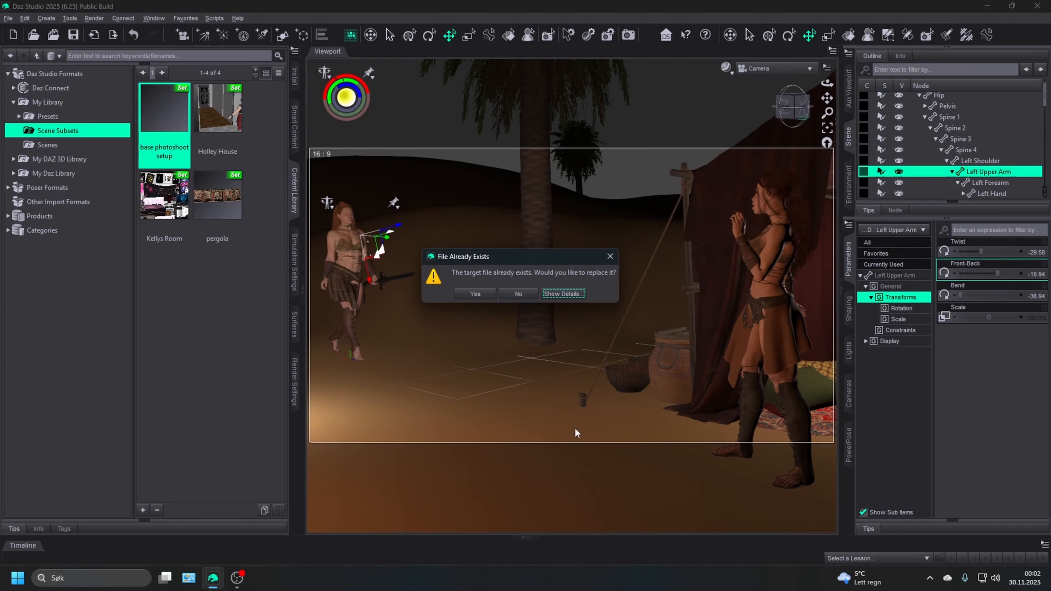
click(469, 294)
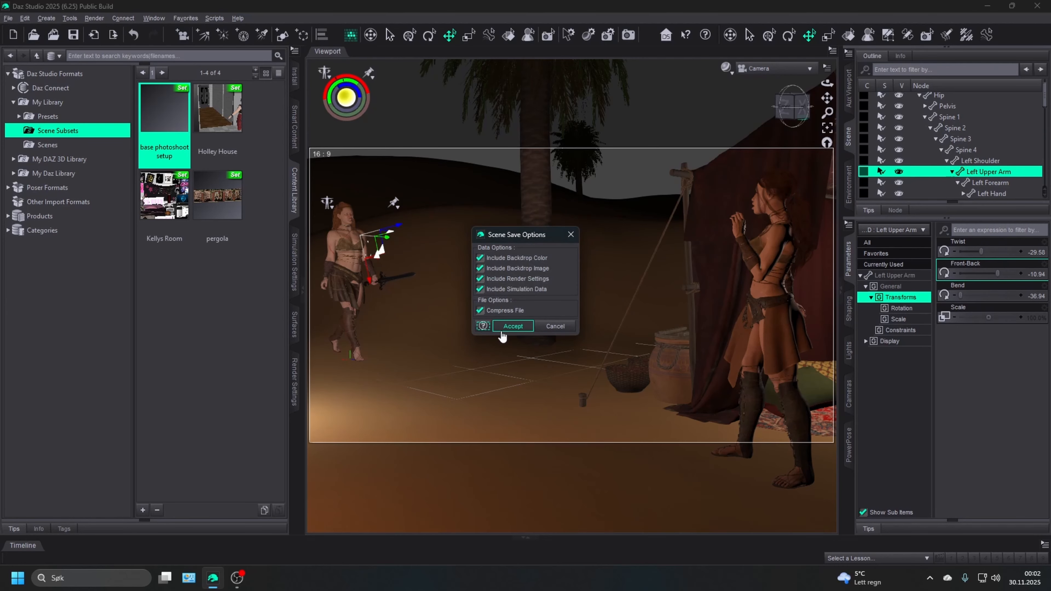
click(507, 323)
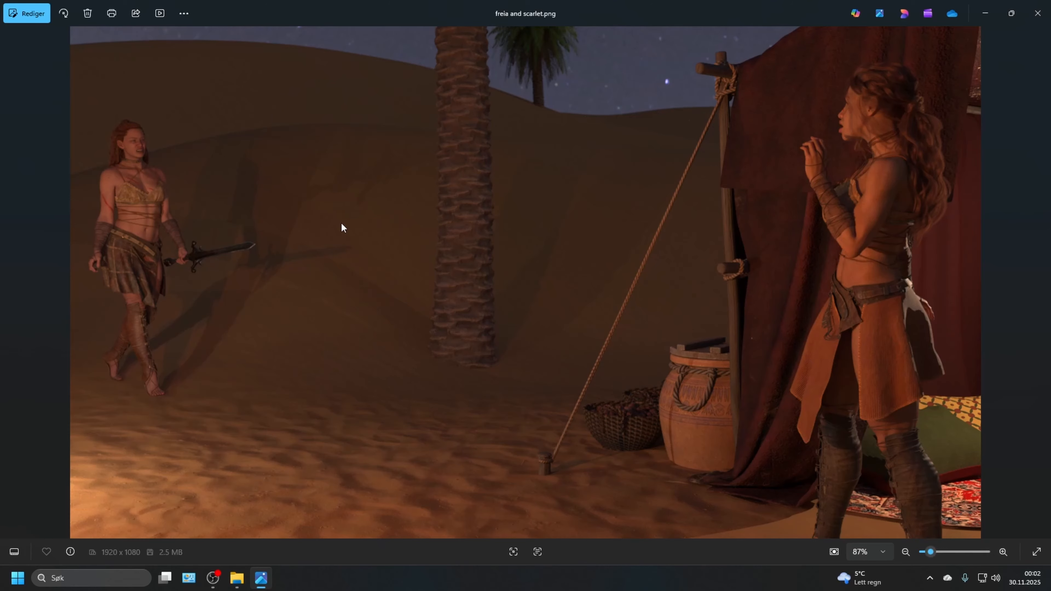
- Examine the boots of the woman by the tent up close in freia and scarlet.png in the image viewer
mouse_move(1040, 283)
scroll(870, 497, up, 8)
drag(857, 493, 565, 103)
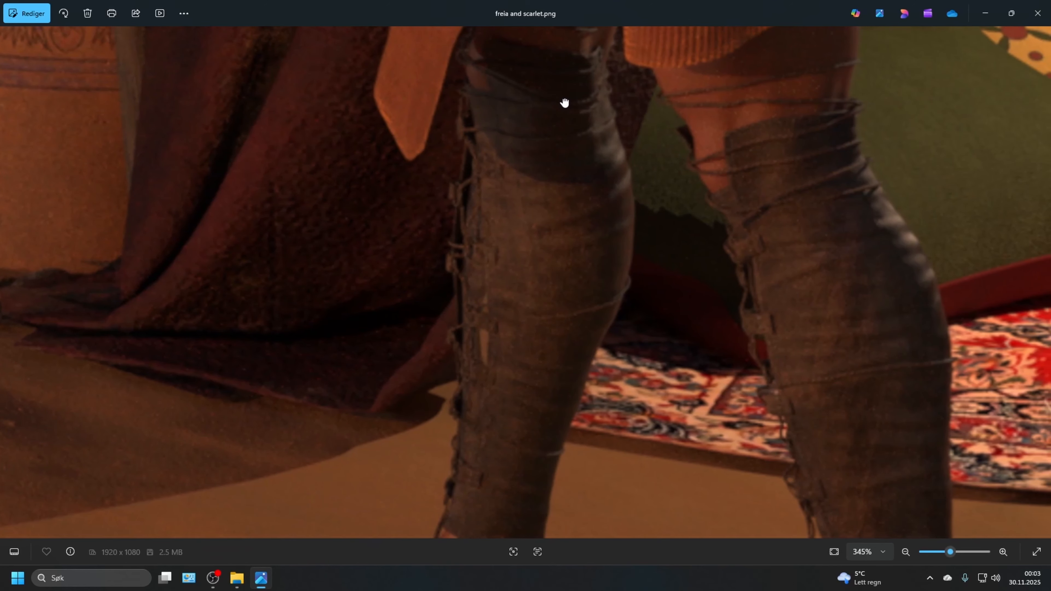
scroll(565, 103, down, 8)
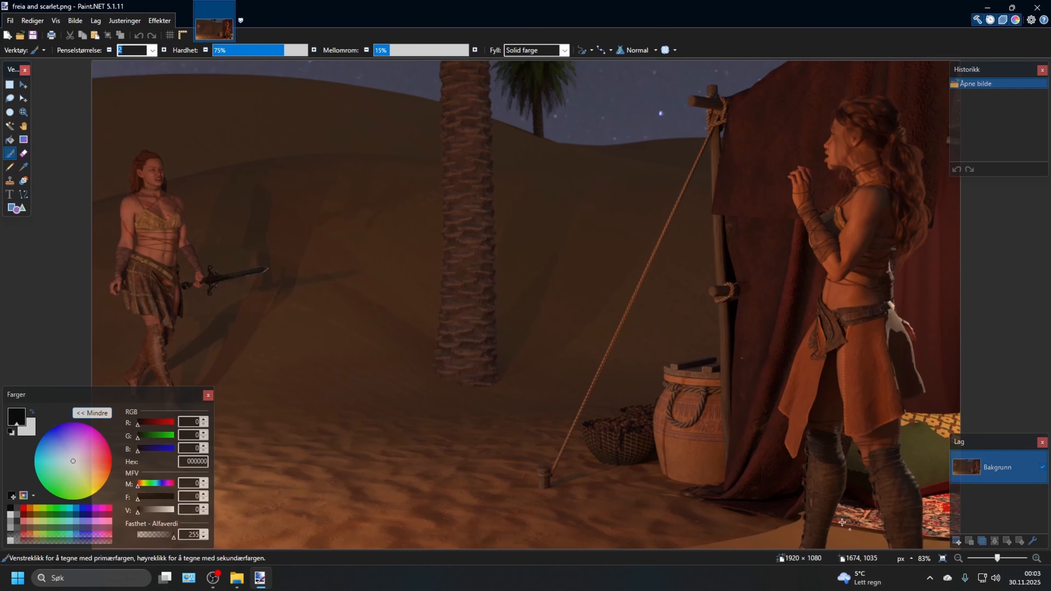
- In Paint.NET, lasso the light vertical patch, about 5 × 21 pixels, beside the lacing of the left boot
ctrl+scroll(831, 503, up, 3)
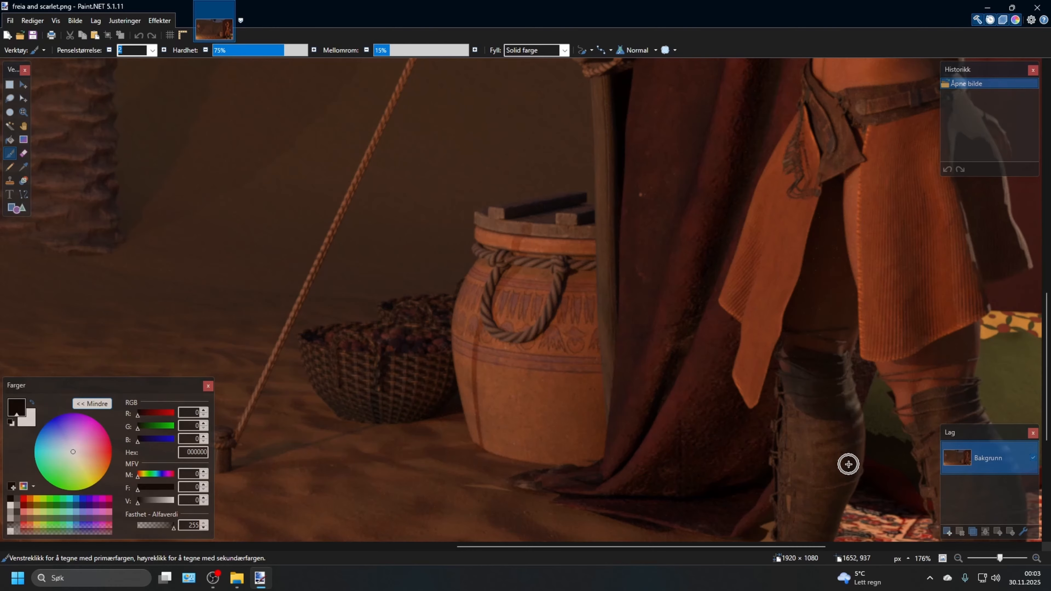
drag(709, 548, 811, 547)
ctrl+scroll(650, 488, up, 3)
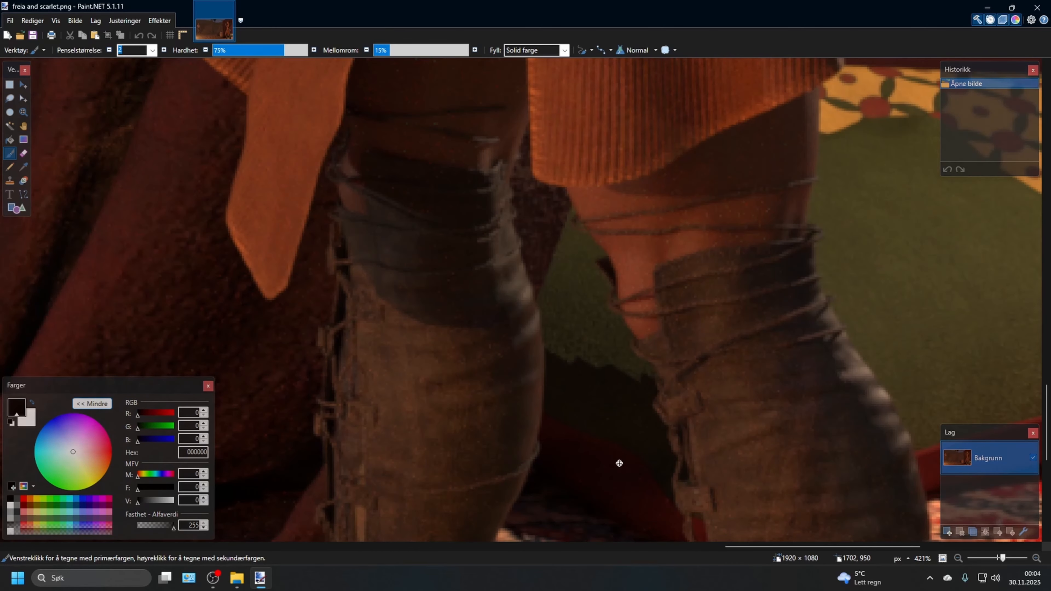
ctrl+scroll(609, 464, up, 2)
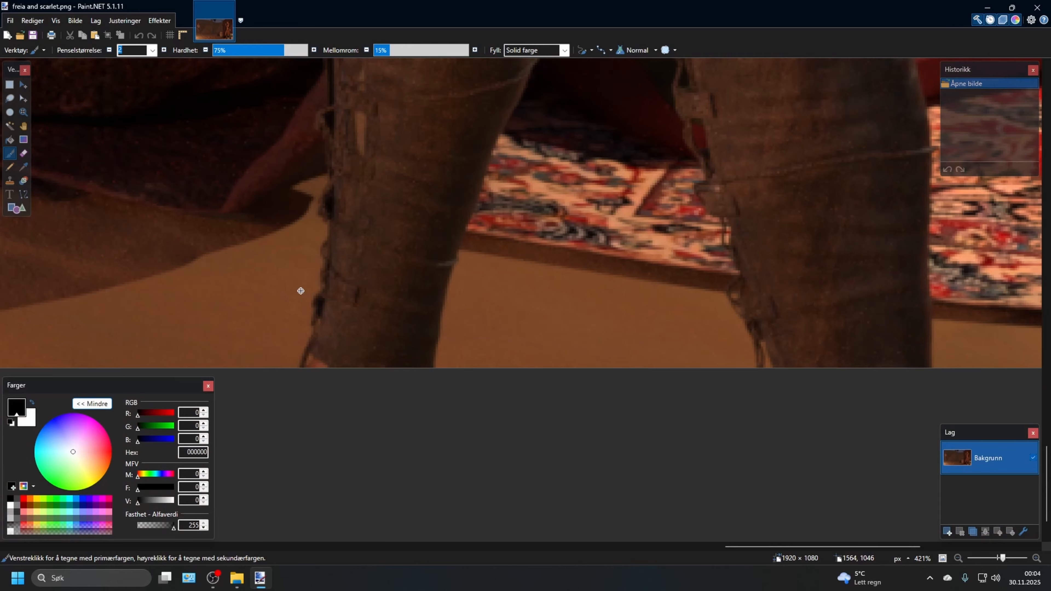
scroll(303, 286, up, 2)
scroll(301, 265, up, 1)
ctrl+scroll(329, 223, up, 2)
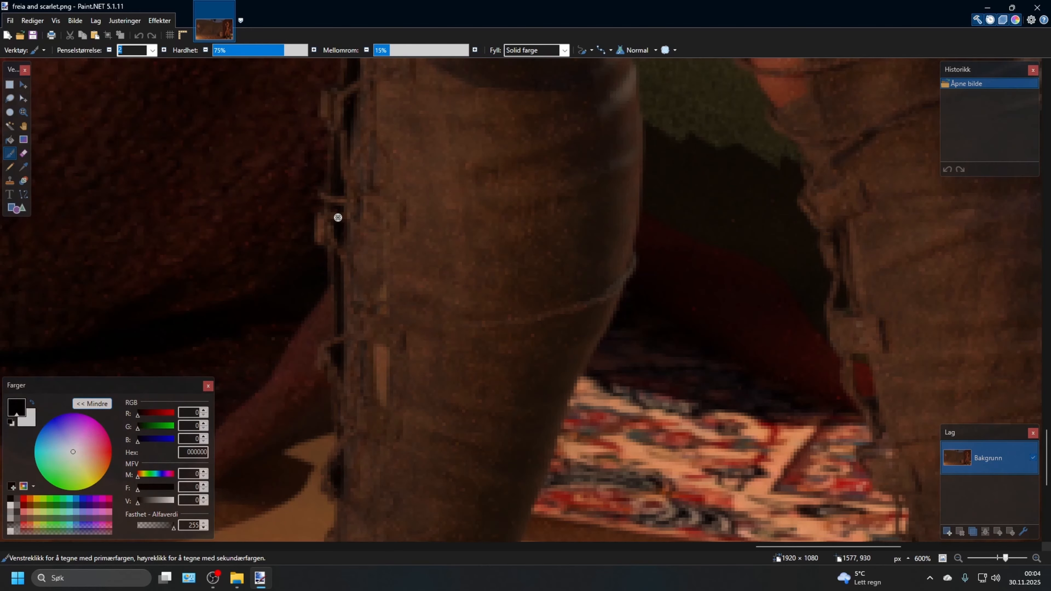
ctrl+scroll(364, 376, up, 3)
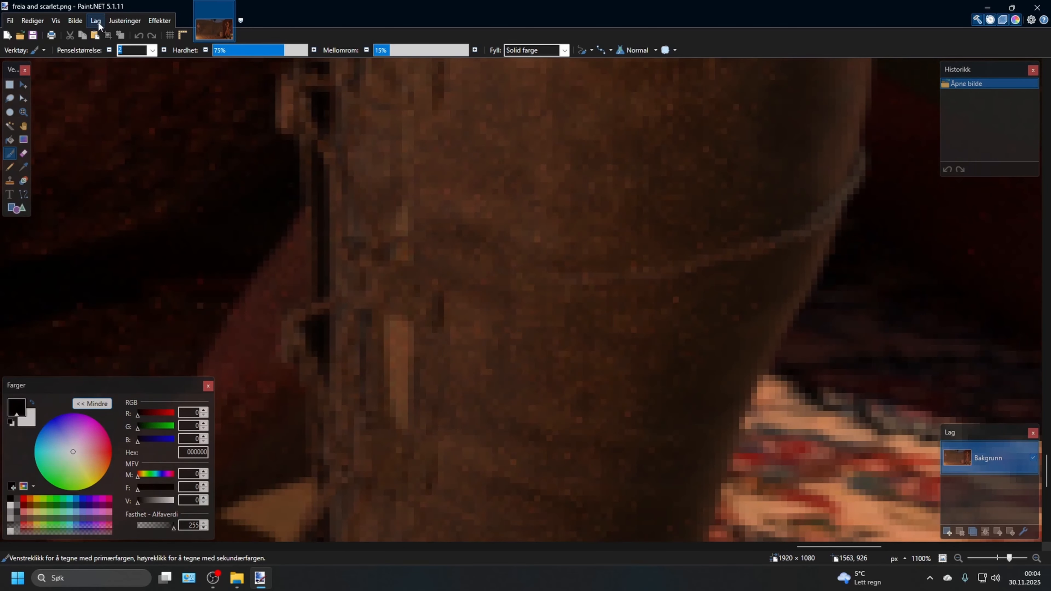
click(10, 97)
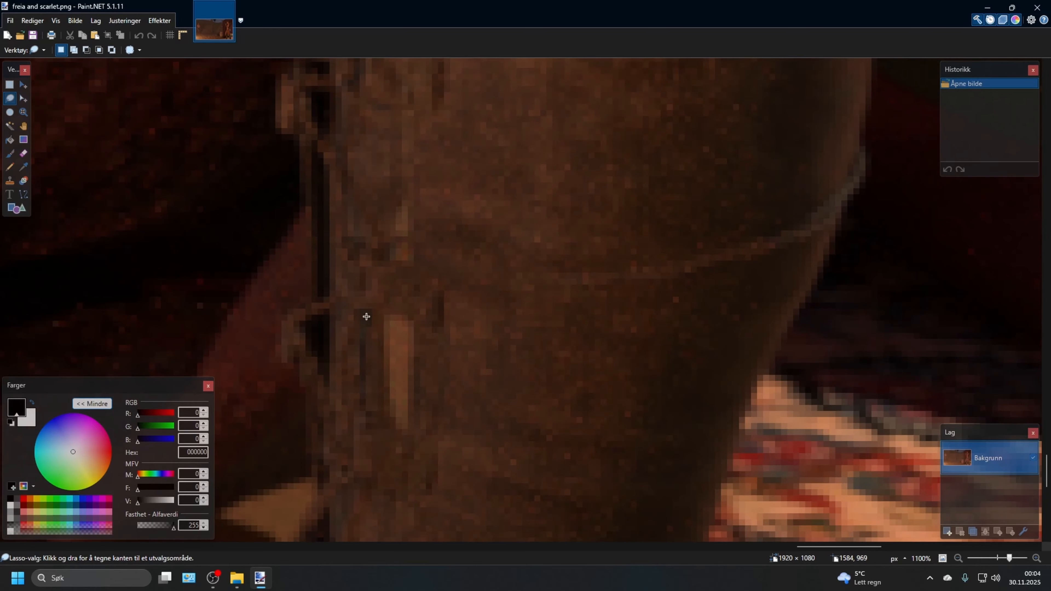
mouse_move(380, 310)
mouse_down()
mouse_move(399, 307)
mouse_move(418, 328)
mouse_move(418, 385)
mouse_move(412, 320)
mouse_move(392, 309)
mouse_move(384, 333)
mouse_move(387, 416)
mouse_move(398, 430)
mouse_move(414, 426)
mouse_up()
click(415, 374)
click(414, 352)
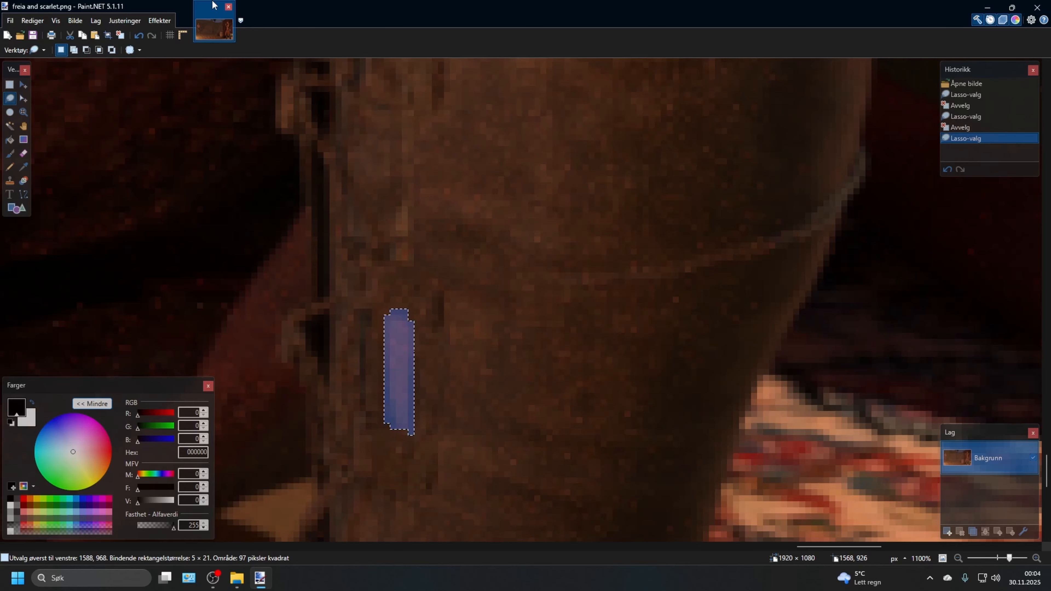
- Apply Content Aware Fill to the selected patch with a 50-pixel sample area, sampling from Sides and filling Inwards towards center, and deselect it
click(159, 21)
mouse_move(172, 116)
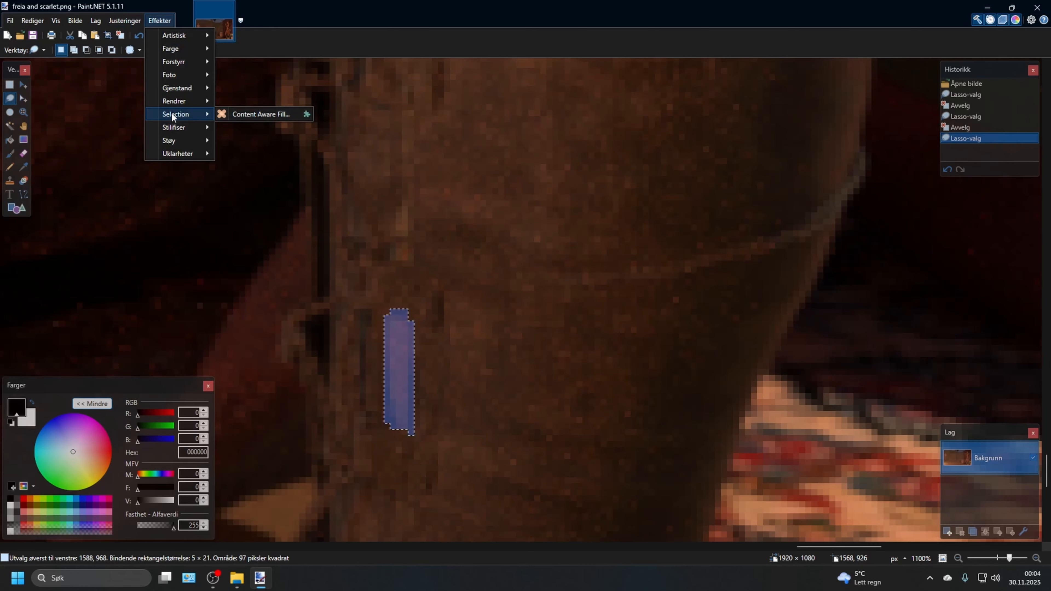
click(259, 114)
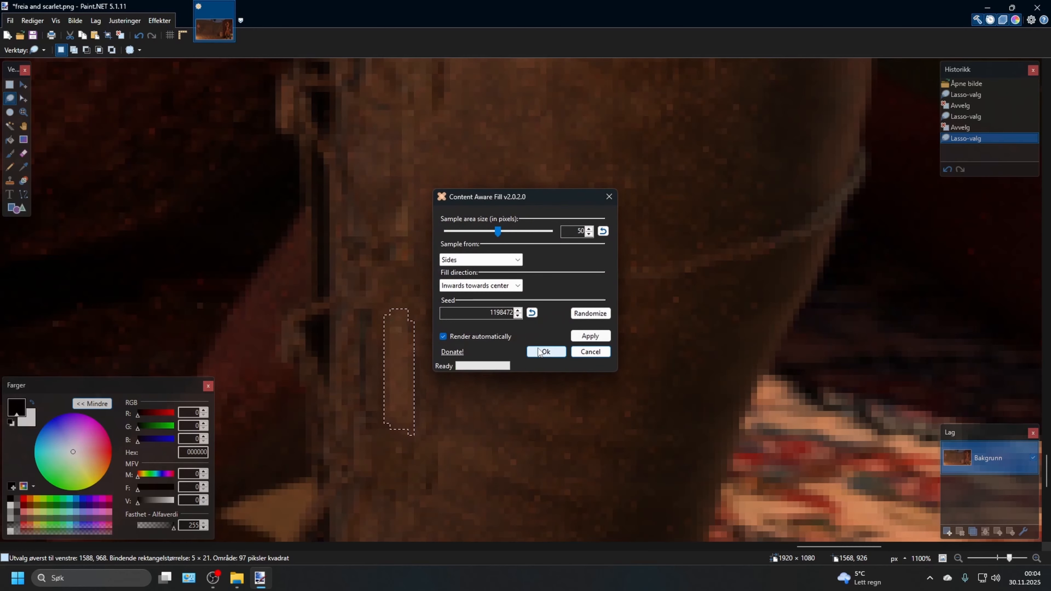
click(546, 352)
click(540, 396)
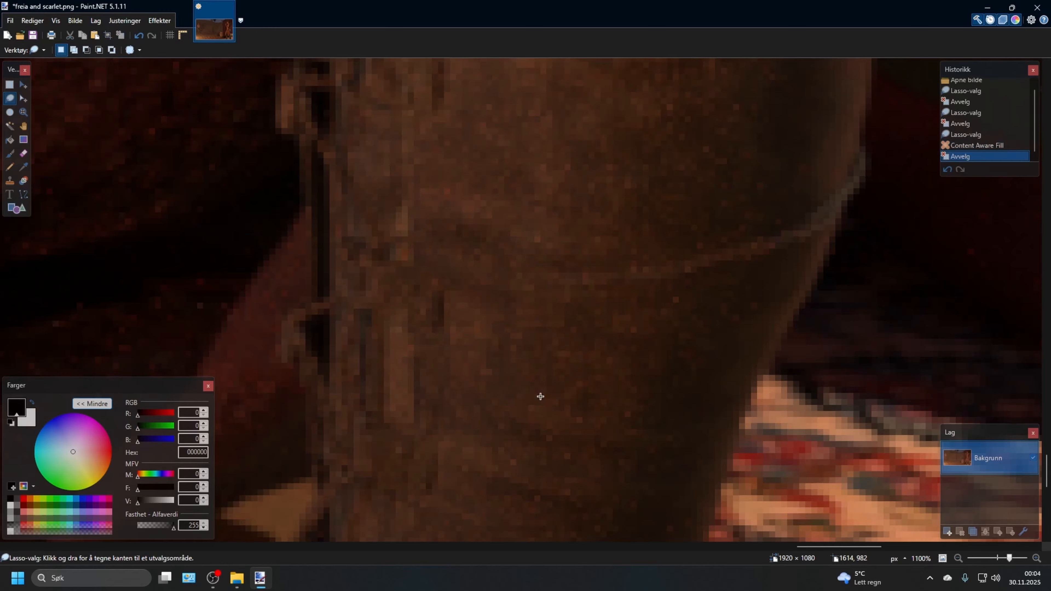
- Lasso the remains of the light patch, about 7 × 19 pixels, repeat Content Aware Fill on it and deselect
mouse_move(403, 315)
mouse_down()
mouse_move(417, 359)
mouse_move(412, 427)
mouse_move(381, 423)
mouse_move(377, 373)
mouse_move(398, 310)
mouse_move(417, 345)
mouse_move(407, 319)
mouse_up()
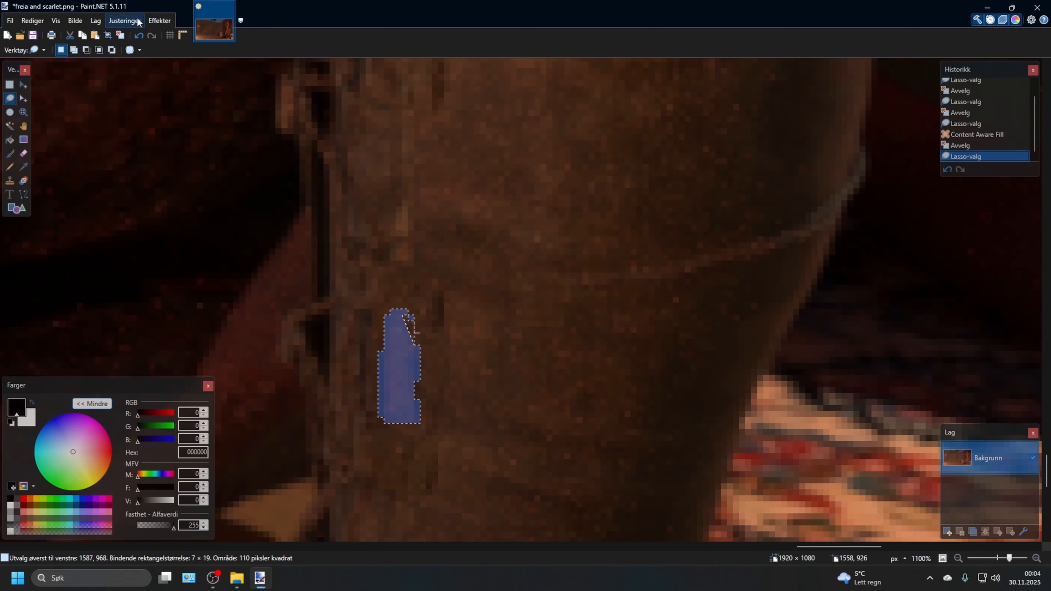
click(160, 21)
click(186, 36)
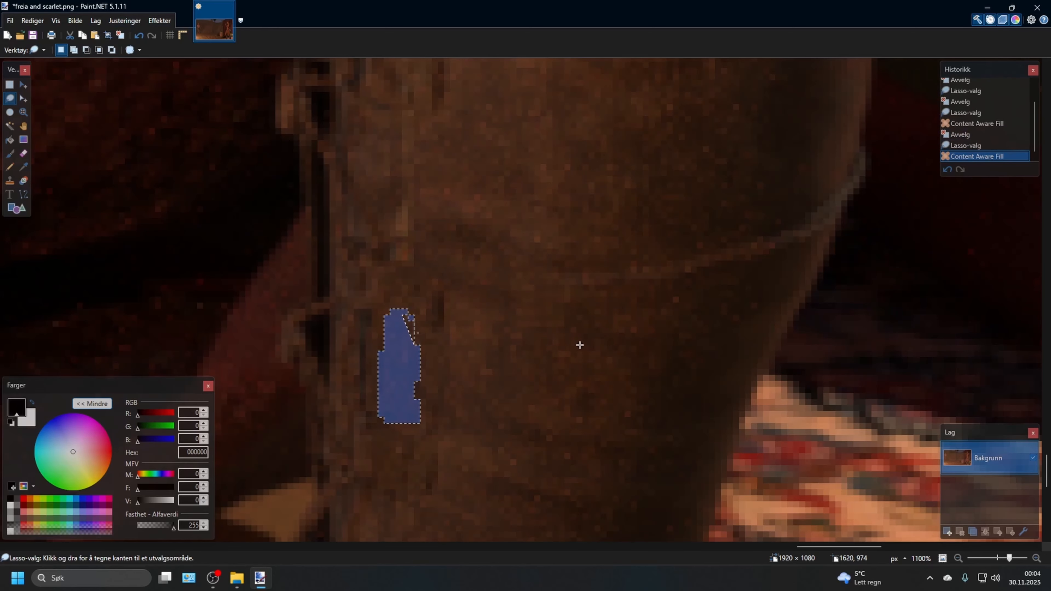
click(557, 349)
- Lasso the smaller light spot above the repaired patch, about 7 × 11 pixels, repeat Content Aware Fill and deselect
mouse_move(415, 260)
mouse_down()
mouse_move(410, 201)
mouse_move(412, 261)
mouse_move(409, 202)
mouse_move(386, 228)
mouse_move(391, 262)
mouse_move(418, 265)
mouse_move(412, 234)
mouse_up()
click(441, 268)
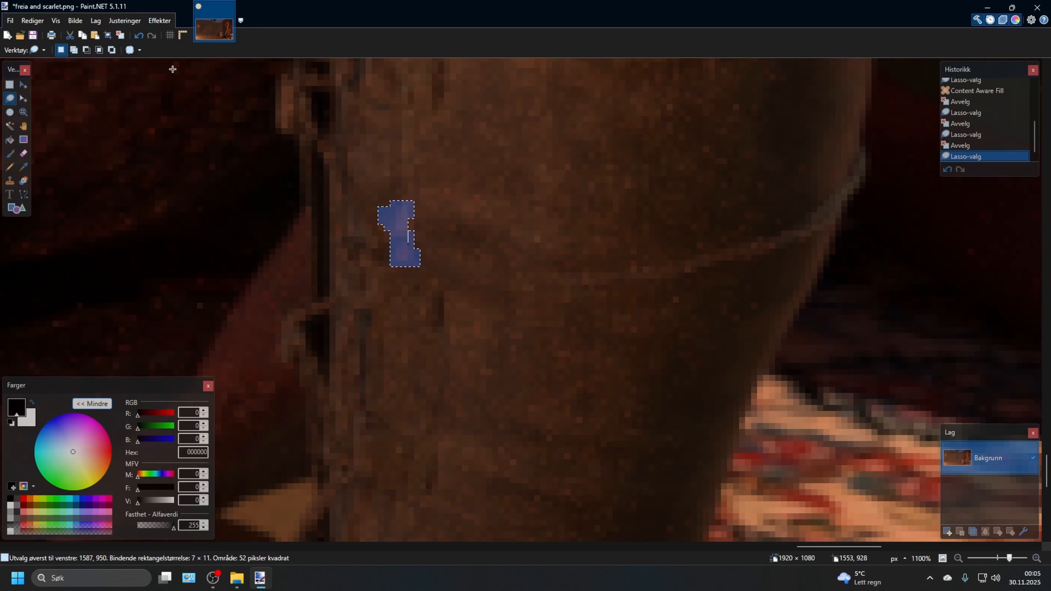
click(159, 20)
click(186, 35)
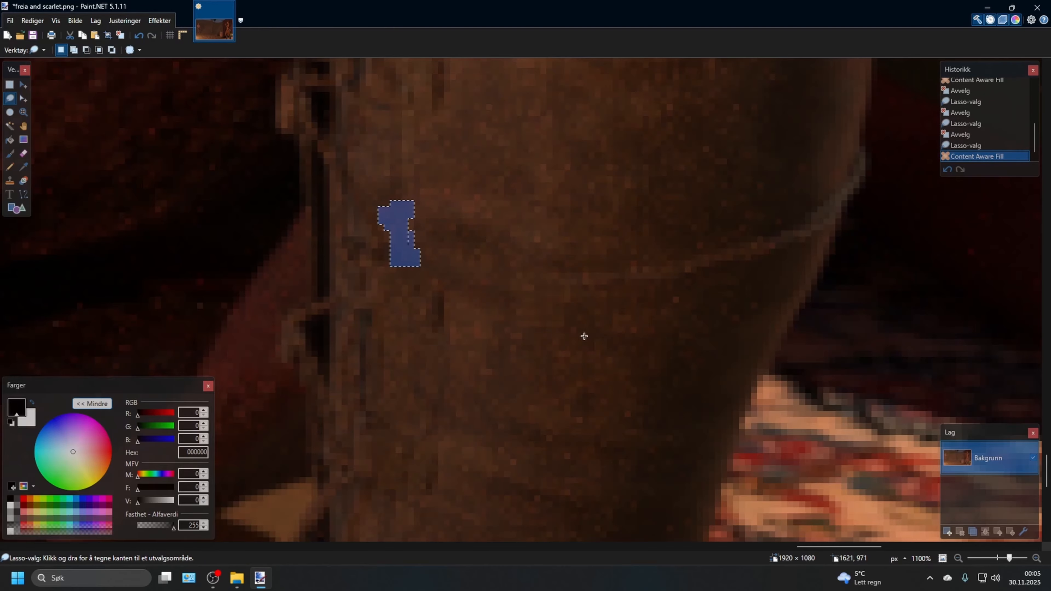
key(ctrl+d)
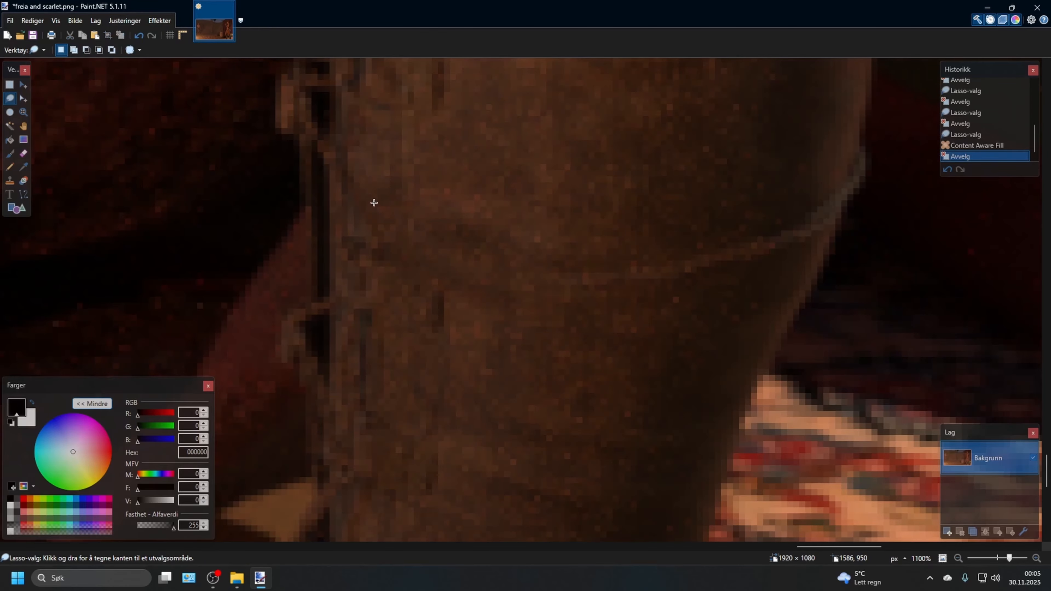
- Lasso the light patch, about 7 × 12 pixels, beside the right boot's lacing at the image's lower edge, repeat Content Aware Fill and deselect
ctrl+scroll(440, 332, down, 5)
ctrl+scroll(440, 332, down, 4)
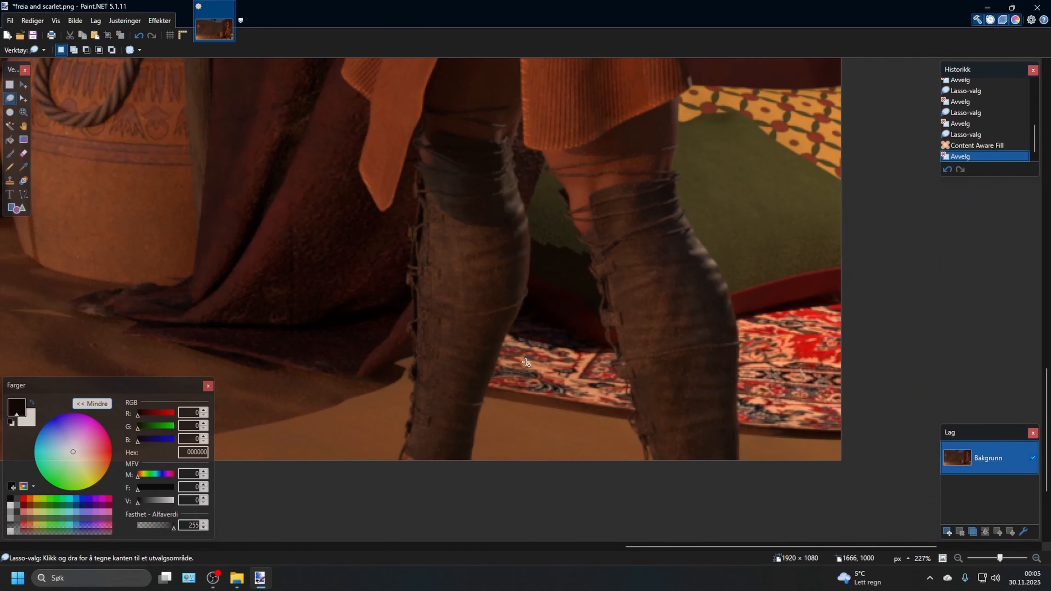
ctrl+scroll(621, 446, up, 4)
ctrl+scroll(620, 446, up, 8)
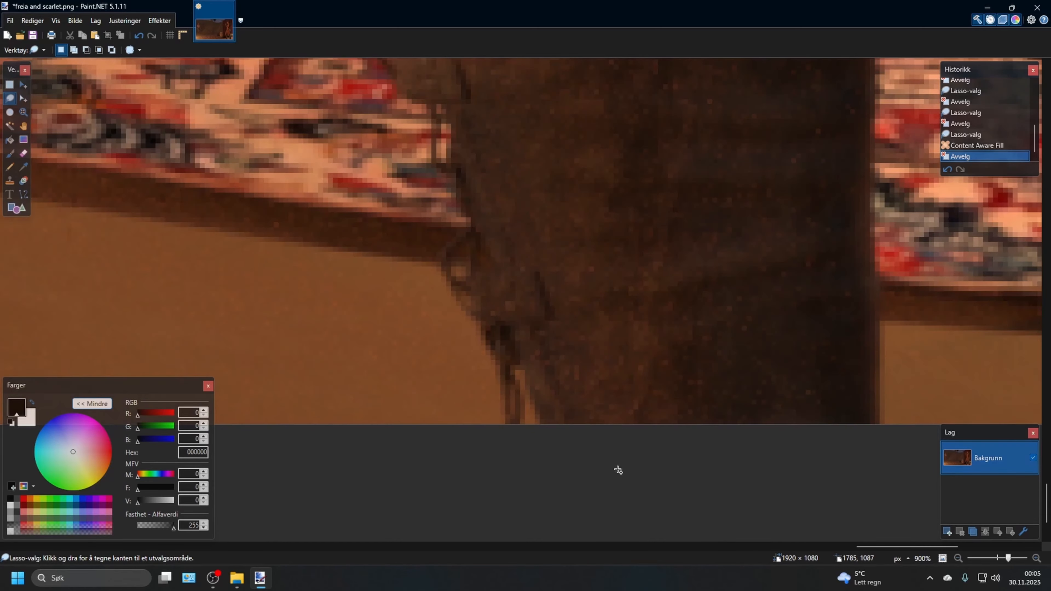
mouse_move(410, 287)
mouse_down()
mouse_move(476, 430)
mouse_move(435, 449)
mouse_move(408, 441)
mouse_move(389, 297)
mouse_move(397, 292)
mouse_up()
click(152, 21)
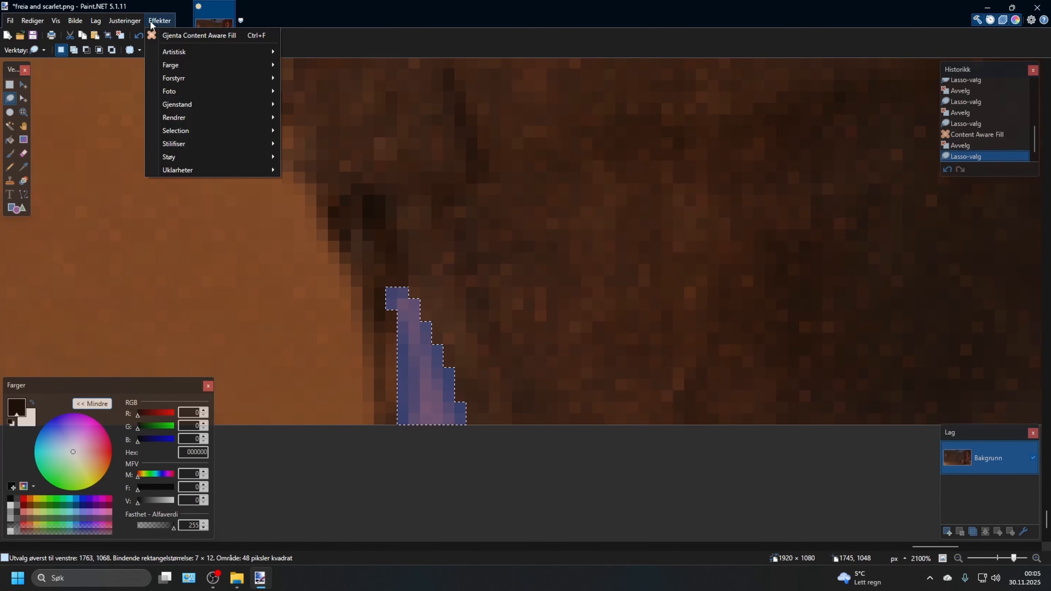
click(159, 35)
key(ctrl+d)
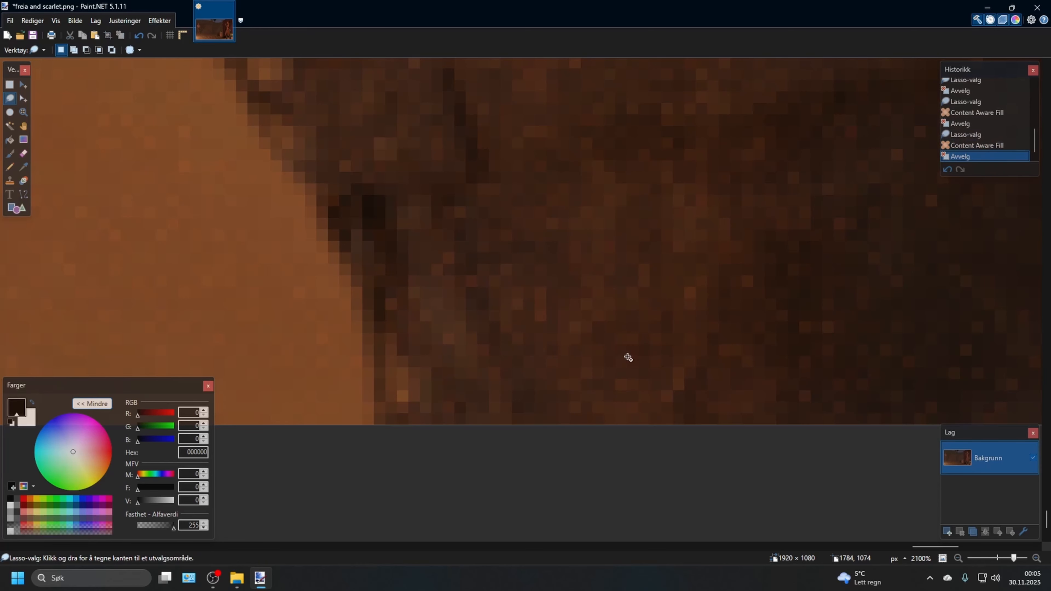
- Lasso the remains of that light patch, about 4 × 6 pixels, repeat Content Aware Fill on it and deselect
ctrl+scroll(627, 357, down, 5)
ctrl+scroll(598, 368, up, 10)
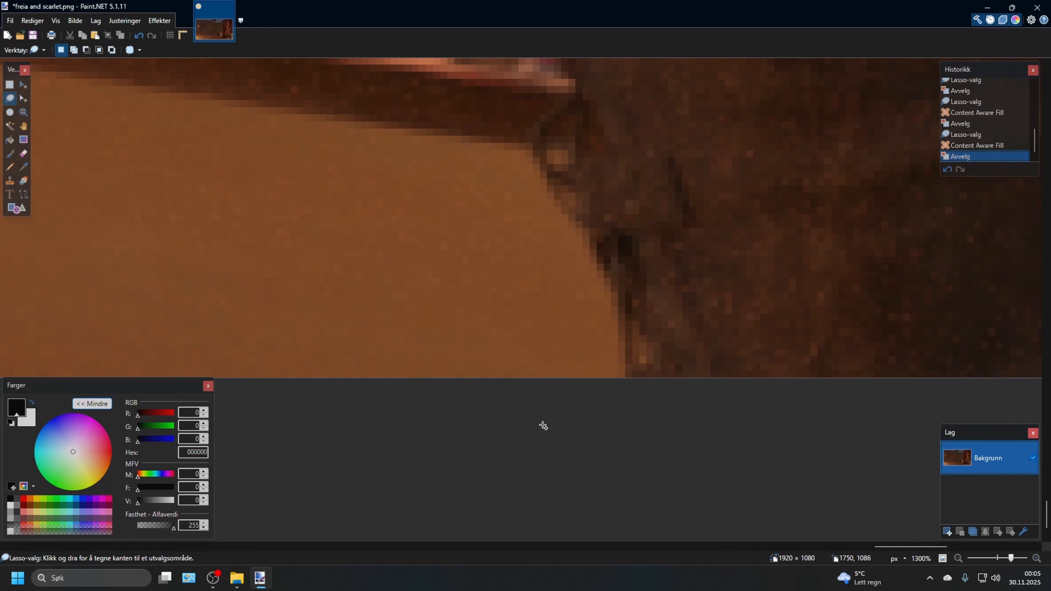
mouse_move(471, 400)
mouse_down()
mouse_move(478, 307)
mouse_move(530, 383)
mouse_move(530, 425)
mouse_move(475, 422)
mouse_up()
click(159, 20)
click(175, 36)
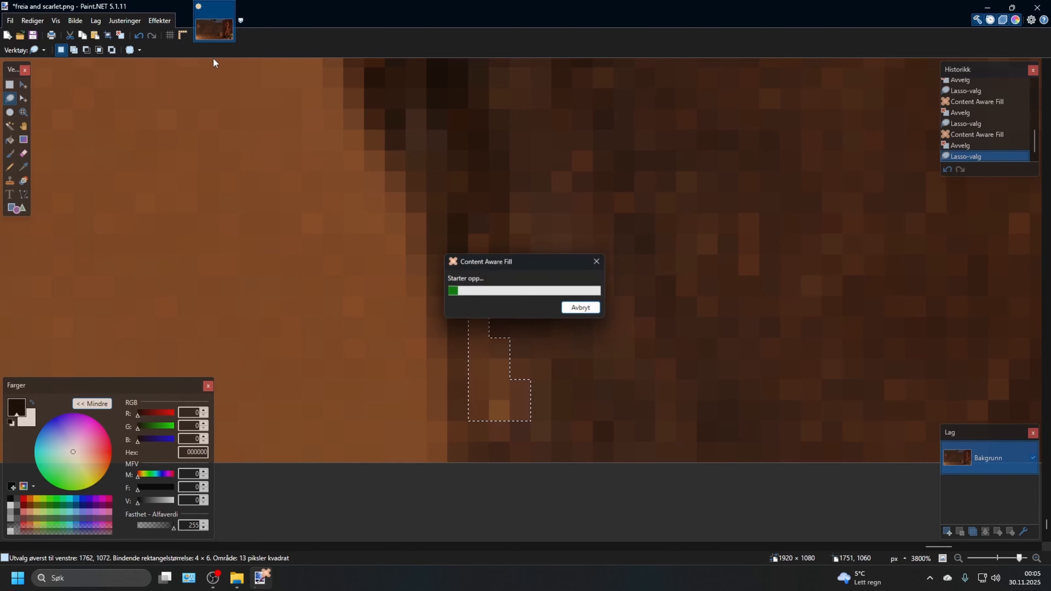
key(ctrl+d)
- Lasso the bright spot in the sky beside the tent pole, about 15 × 20 pixels, repeat Content Aware Fill and deselect
ctrl+scroll(618, 249, down, 10)
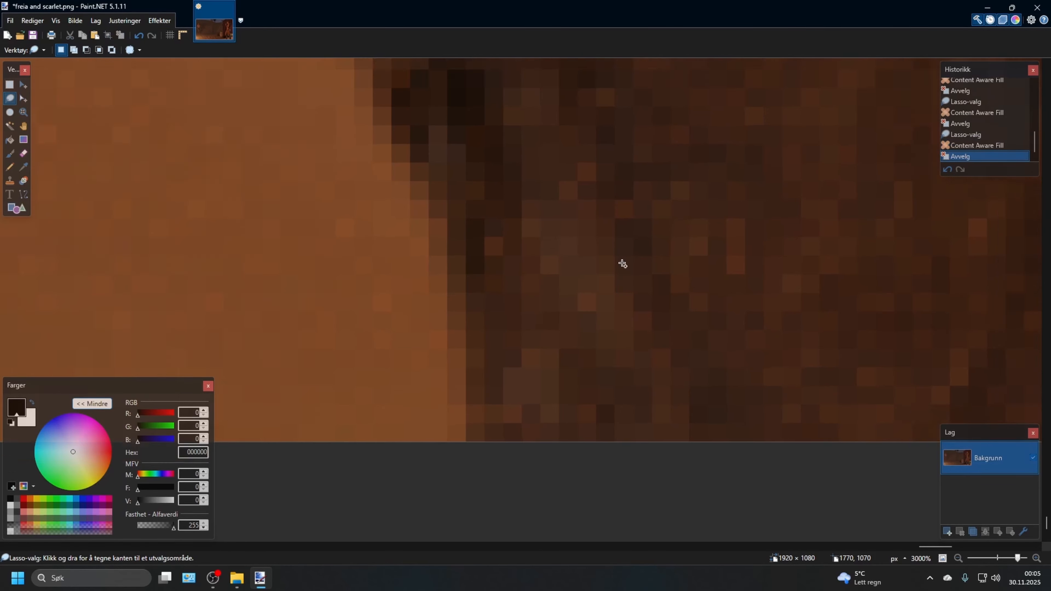
ctrl+scroll(253, 99, down, 1)
ctrl+scroll(256, 111, down, 7)
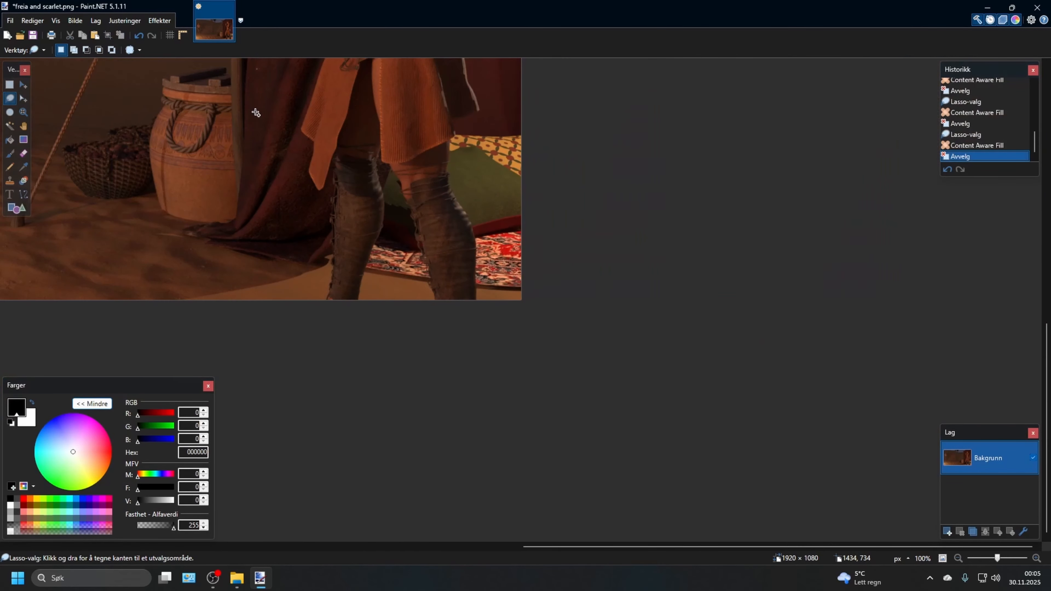
scroll(258, 156, up, 5)
scroll(348, 268, down, 3)
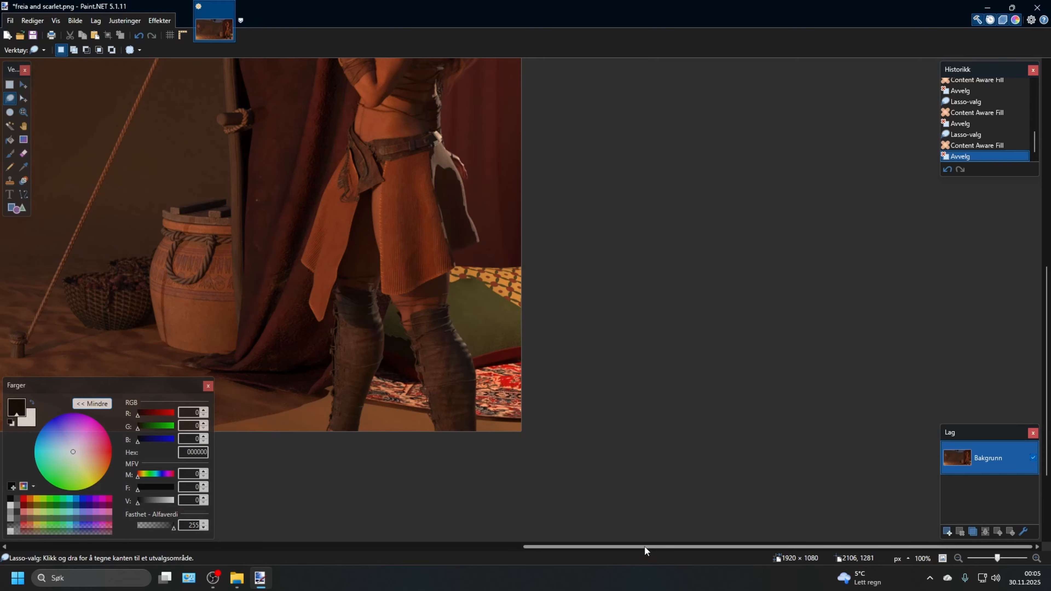
drag(645, 548, 463, 480)
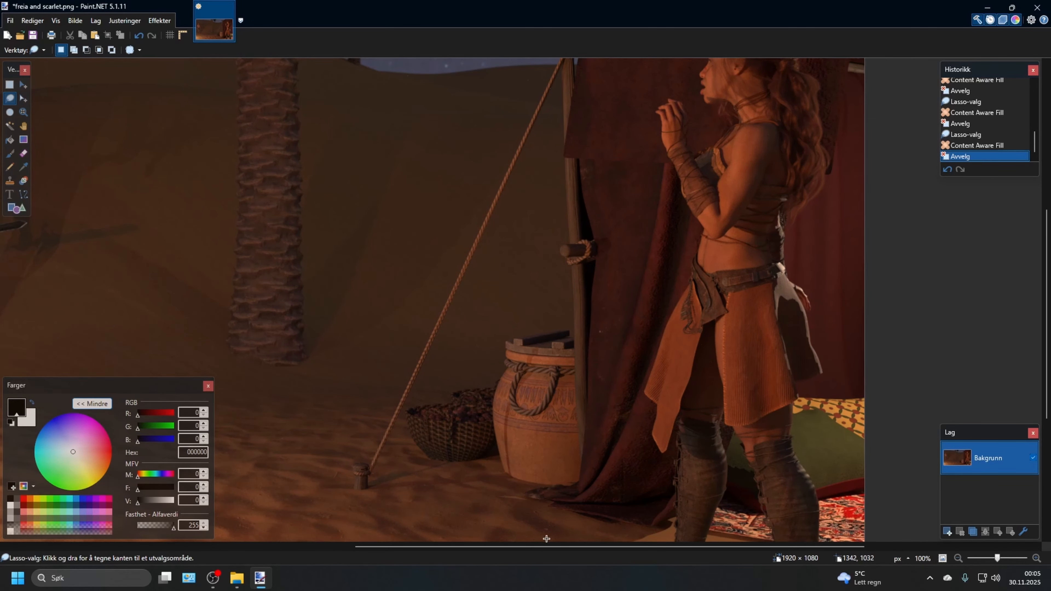
drag(535, 547, 528, 545)
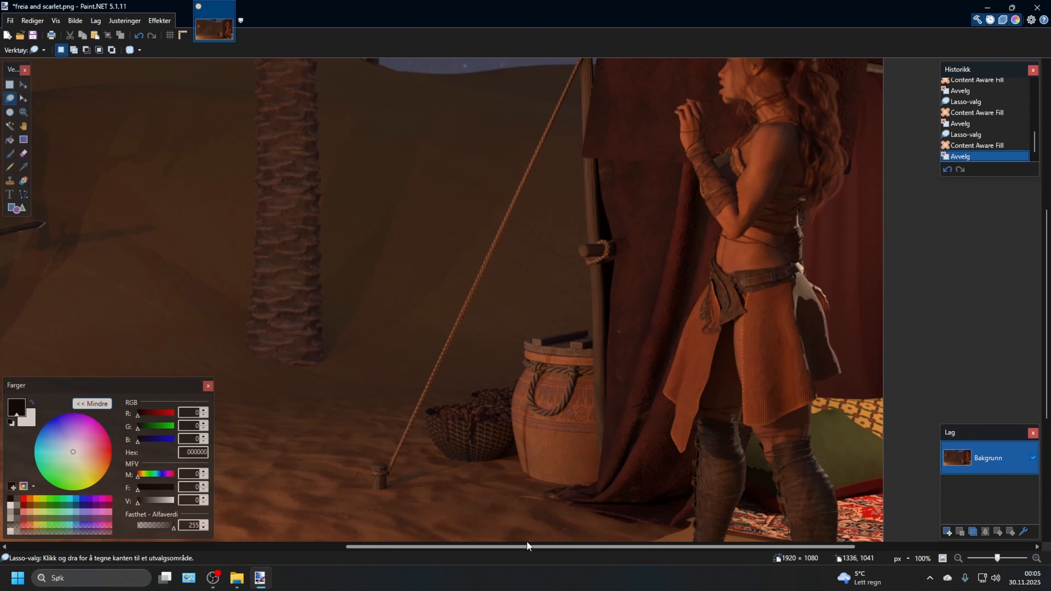
drag(527, 546, 588, 452)
scroll(599, 419, up, 3)
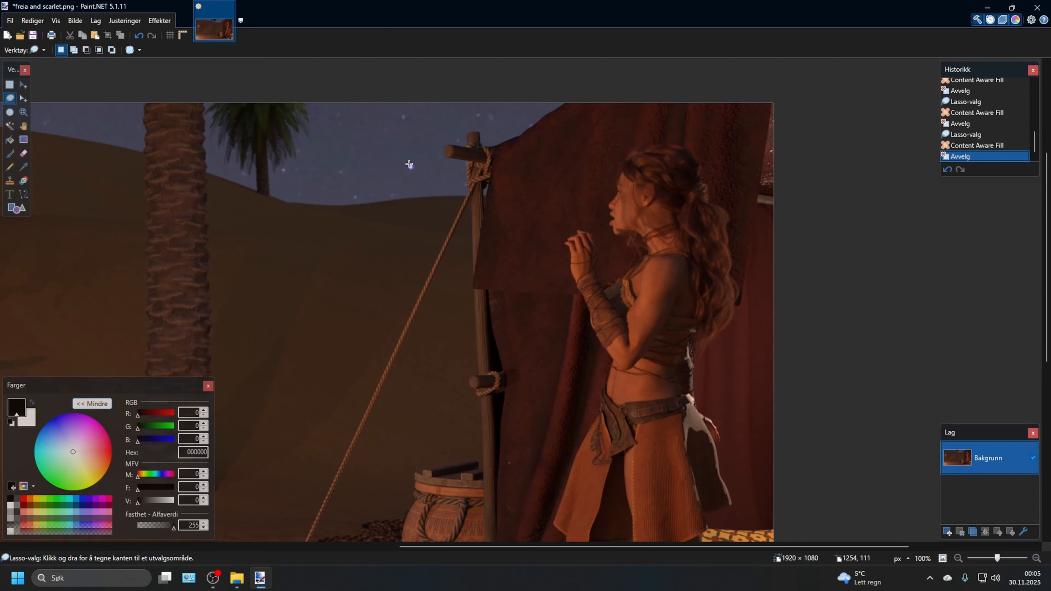
drag(413, 162, 414, 168)
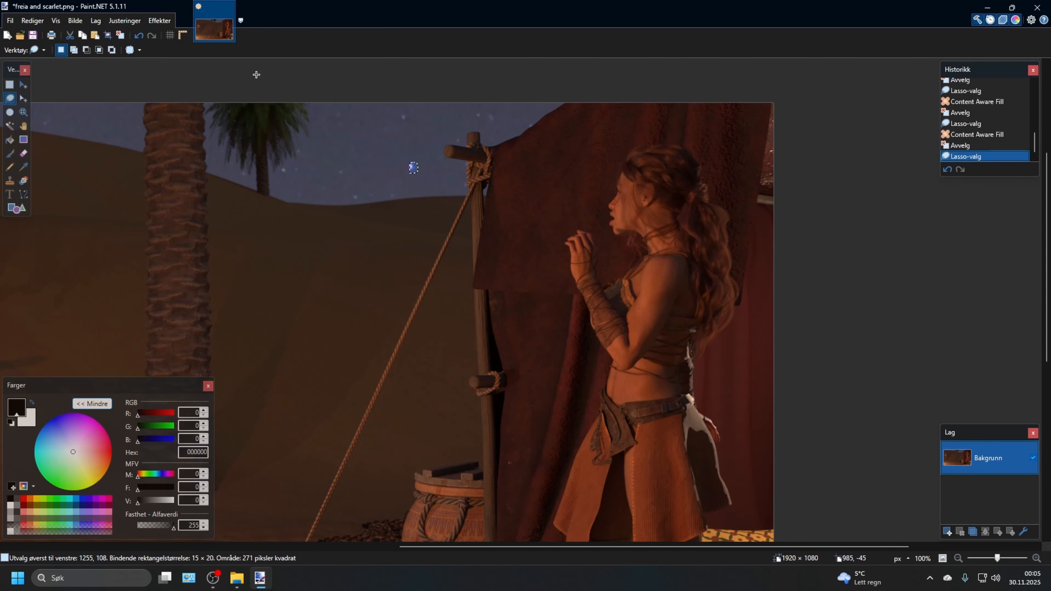
click(161, 20)
click(177, 36)
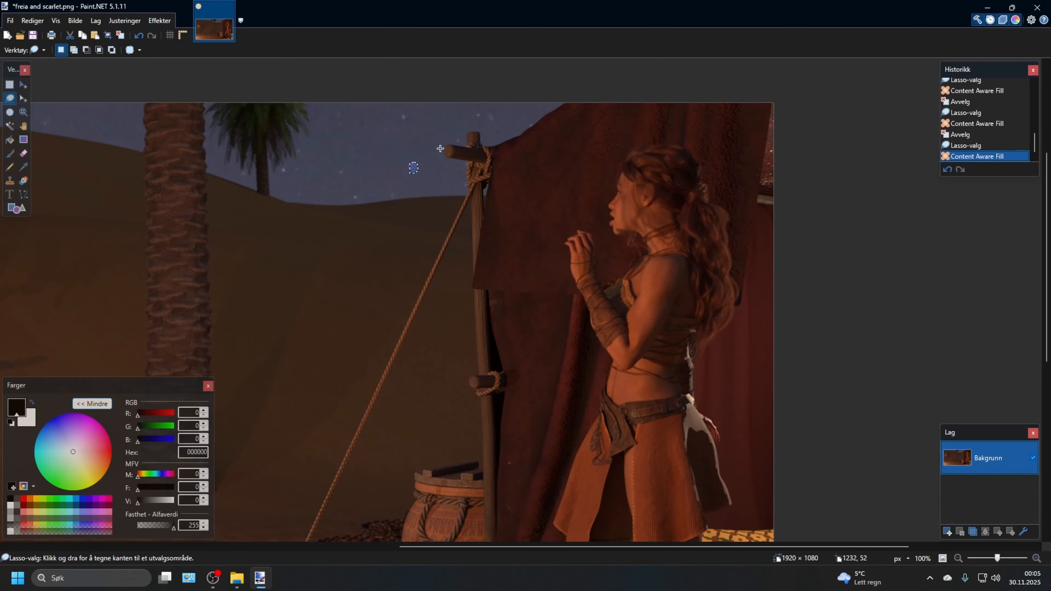
key(ctrl+d)
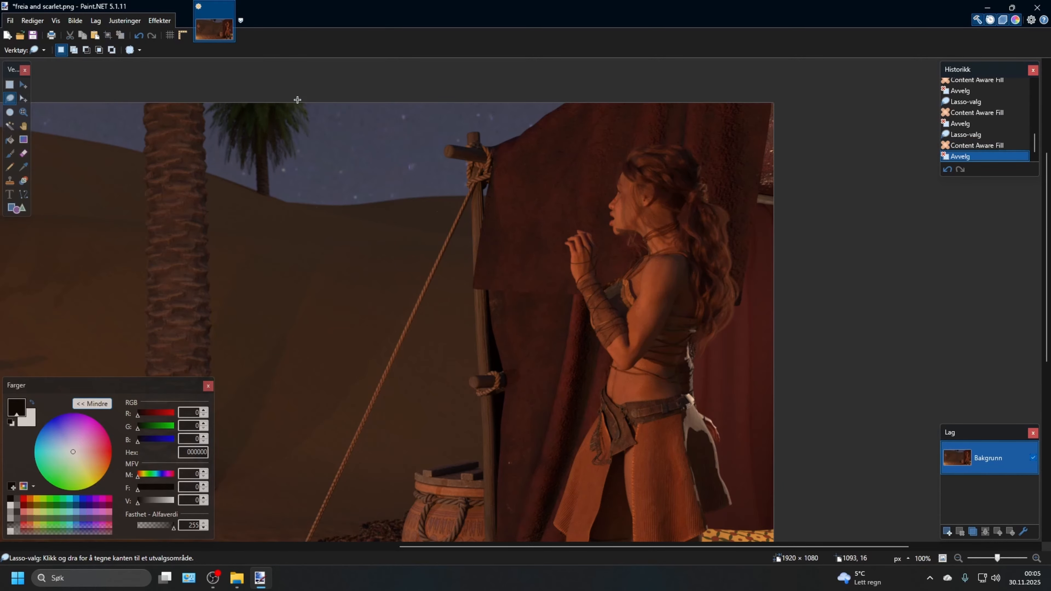
- Undo the Content Aware Fill on the bright sky spot and clear the selection
click(138, 36)
ctrl+scroll(401, 150, up, 8)
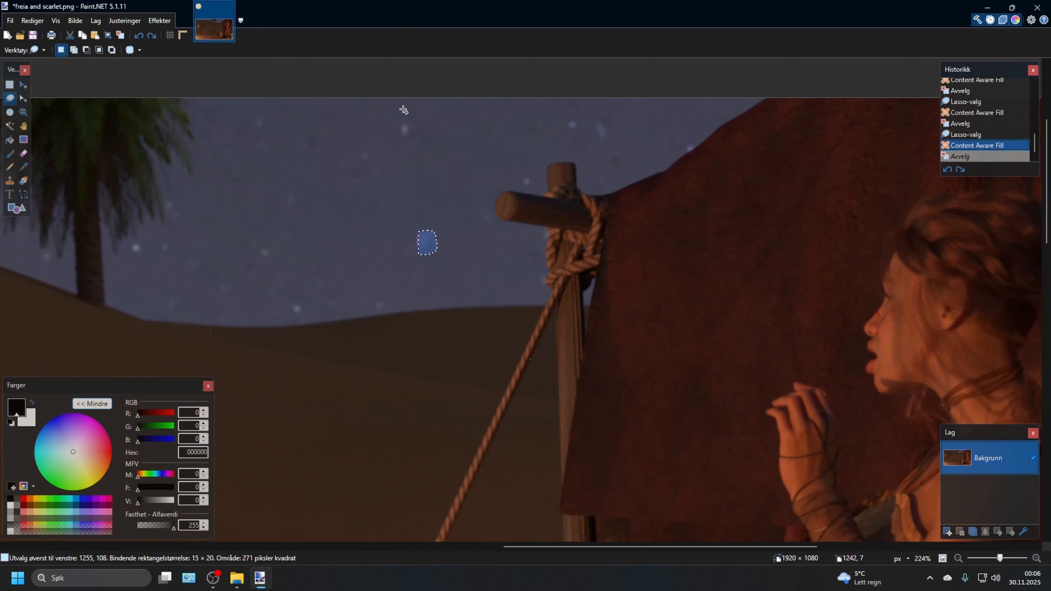
ctrl+scroll(415, 290, up, 4)
key(ctrl+d)
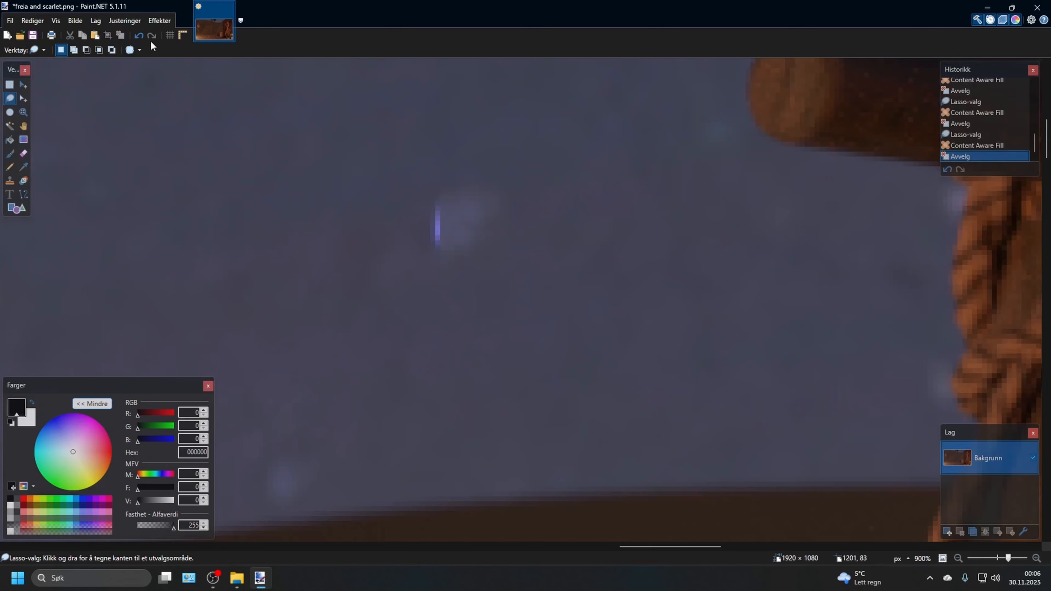
click(138, 36)
click(139, 36)
key(ctrl+d)
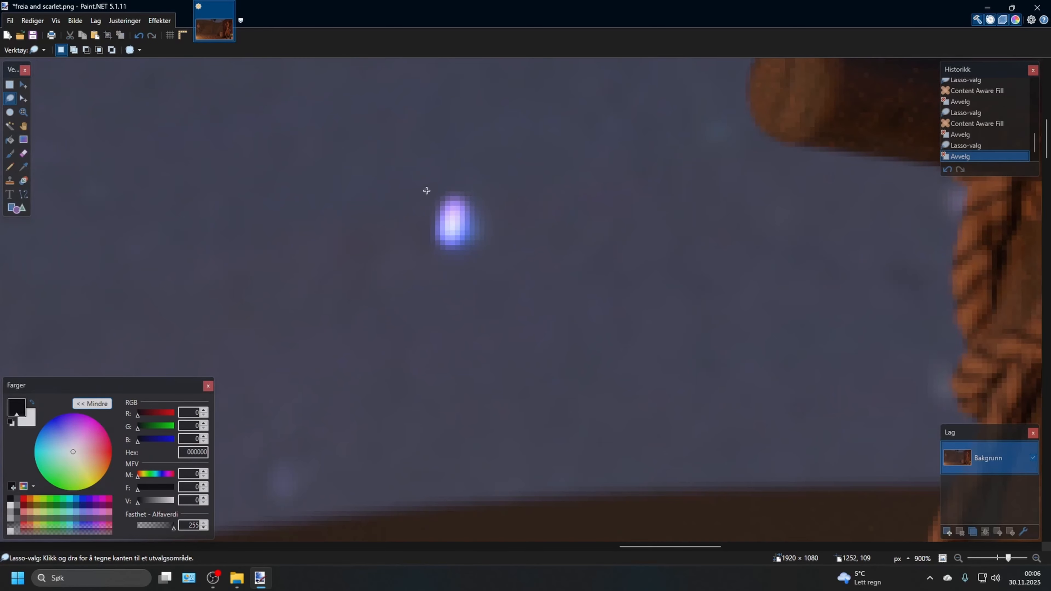
- Select the bright sky spot with an ellipse of about 15 × 15 pixels, repeat Content Aware Fill and deselect
click(10, 112)
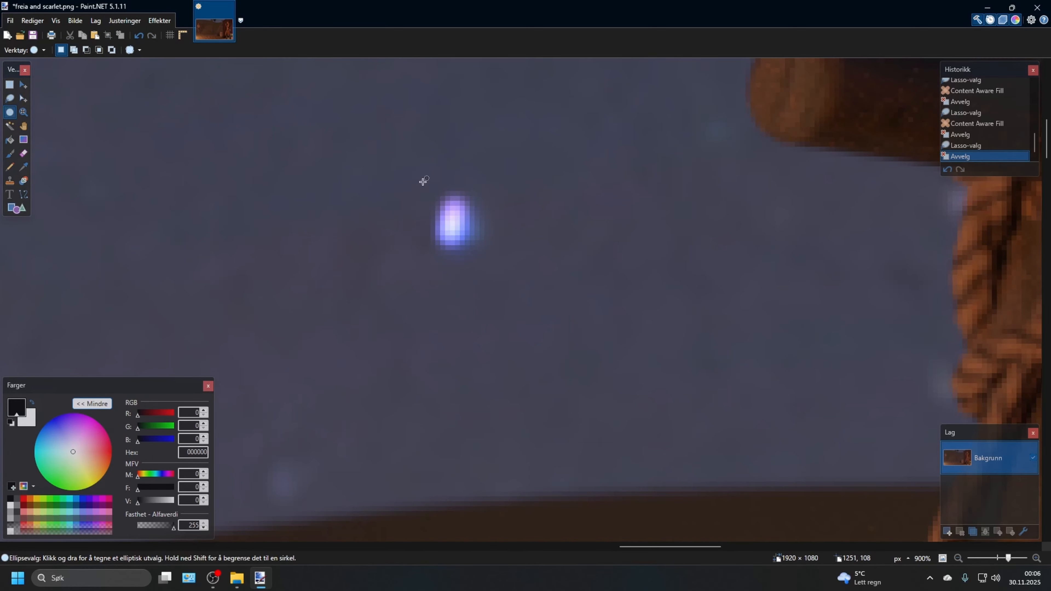
drag(423, 181, 491, 254)
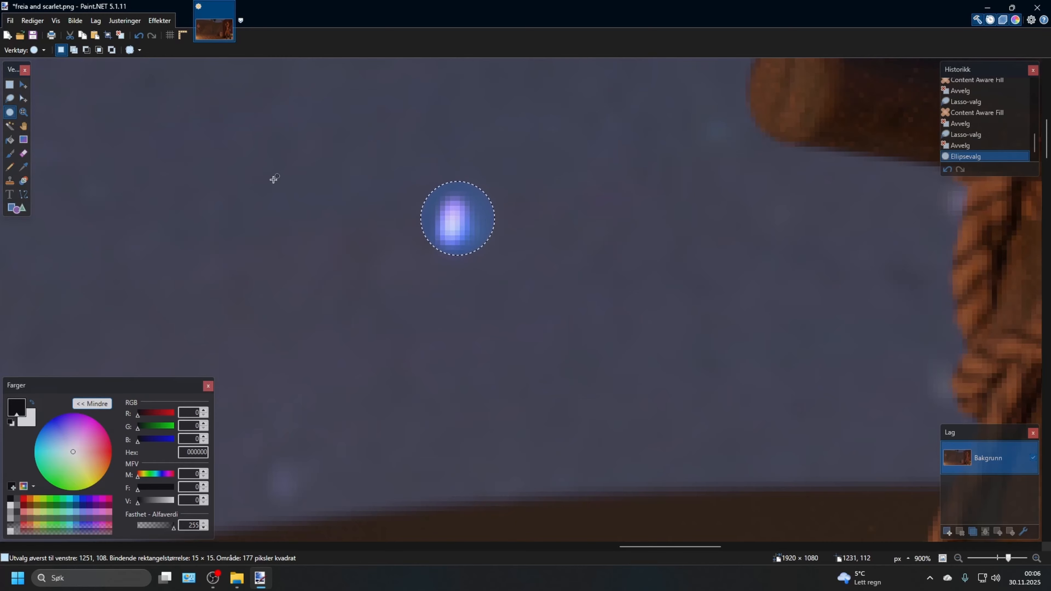
click(160, 21)
click(171, 41)
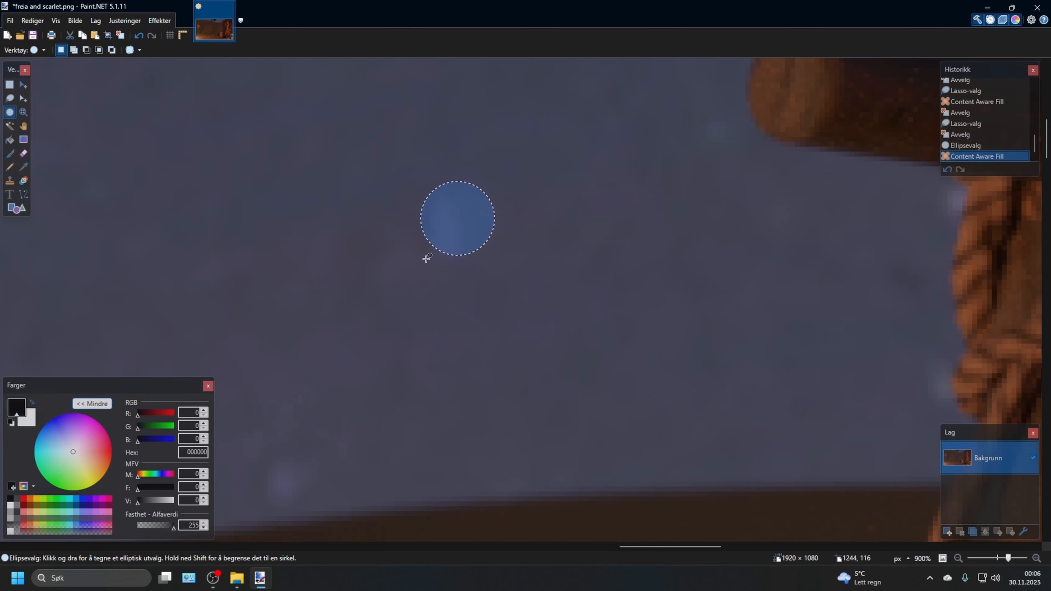
click(493, 330)
- Select the spot's remains with an ellipse of about 19 × 14 pixels, repeat Content Aware Fill and deselect
drag(401, 191, 495, 261)
click(150, 20)
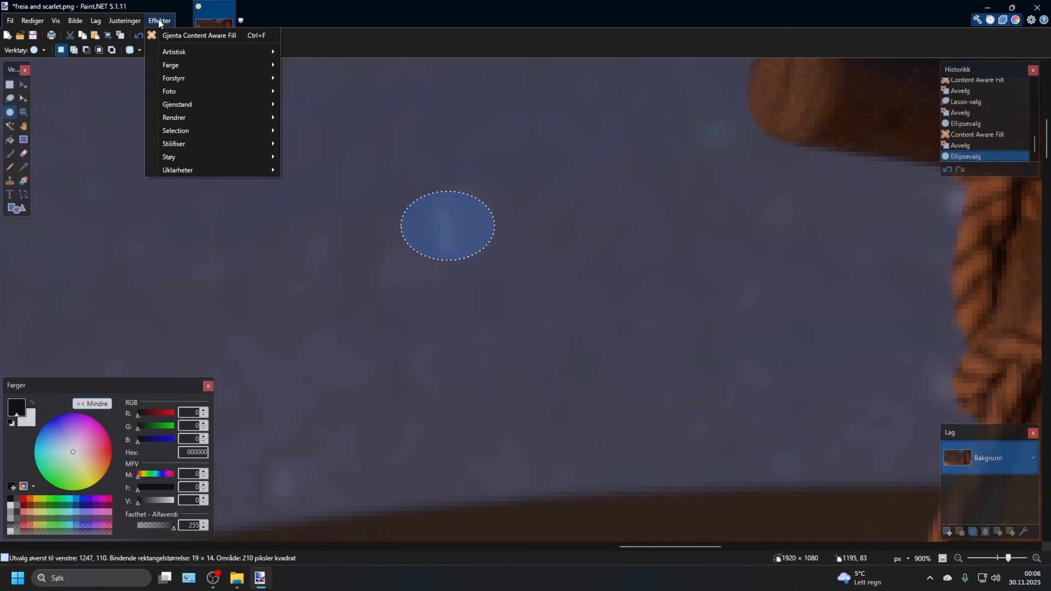
click(171, 41)
click(579, 293)
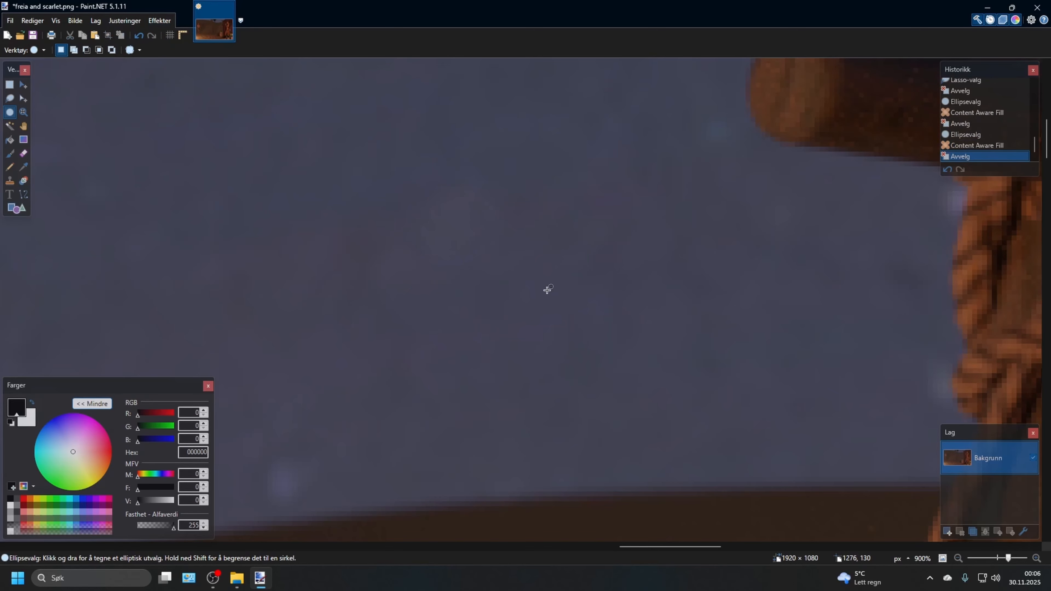
- Set the Clone Stamp brush size to 10, sample clear sky nearby and clone it over the faint remains of the spot
ctrl+scroll(547, 290, down, 8)
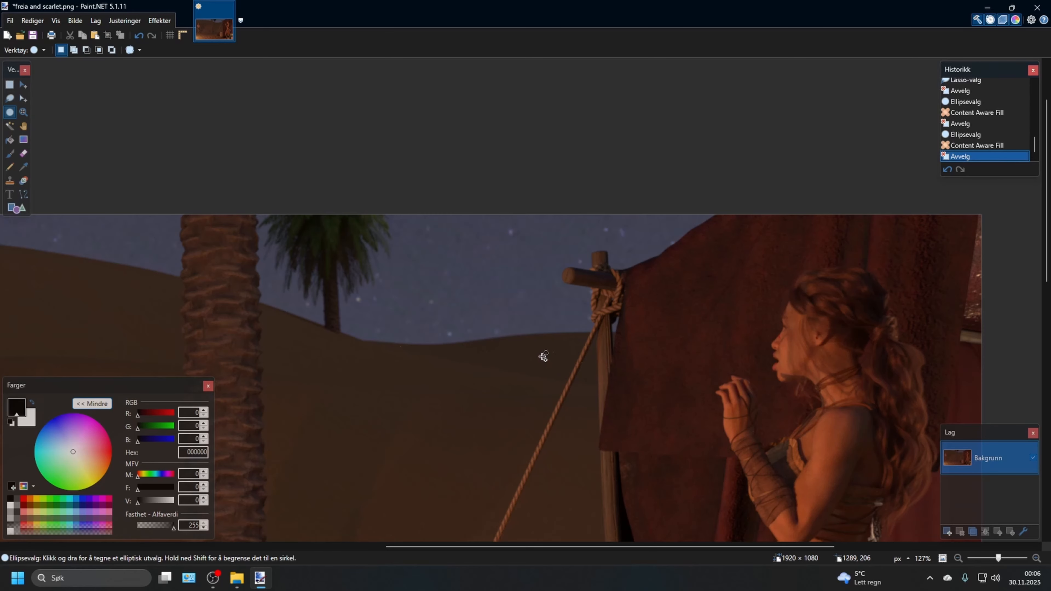
ctrl+scroll(542, 357, up, 6)
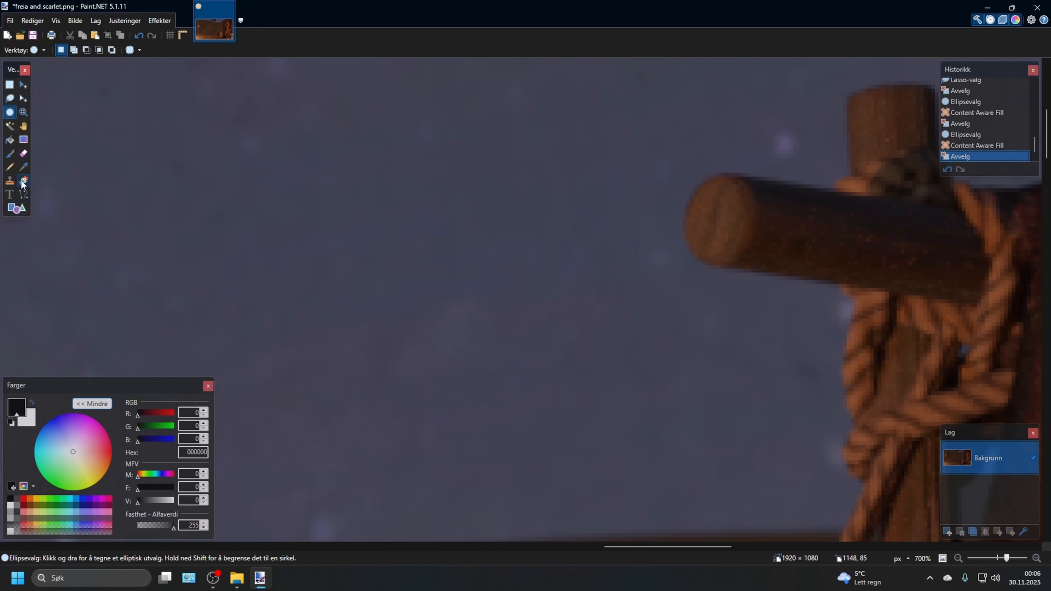
click(10, 180)
click(153, 50)
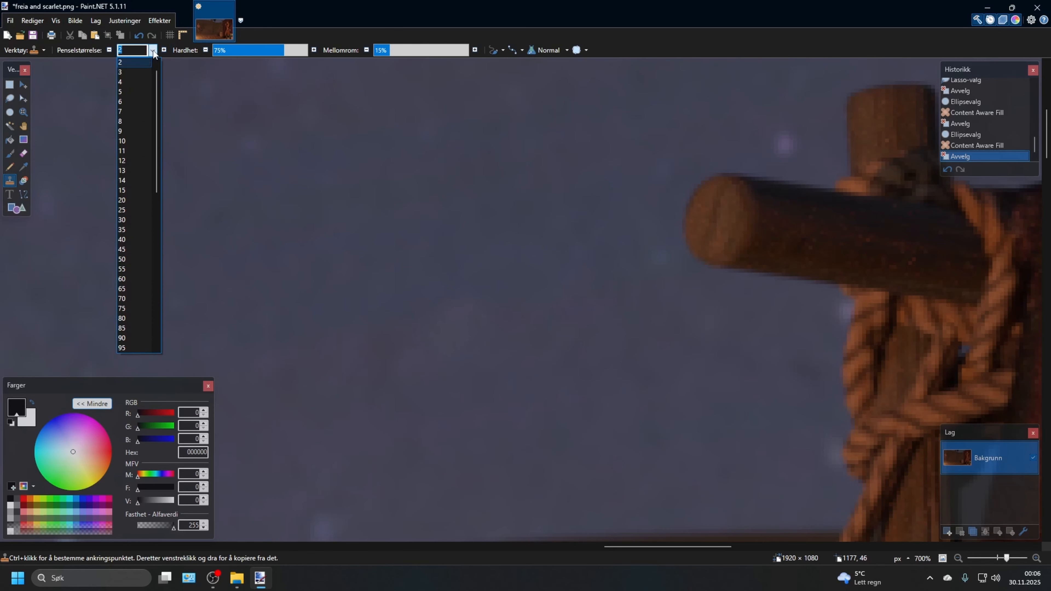
click(133, 141)
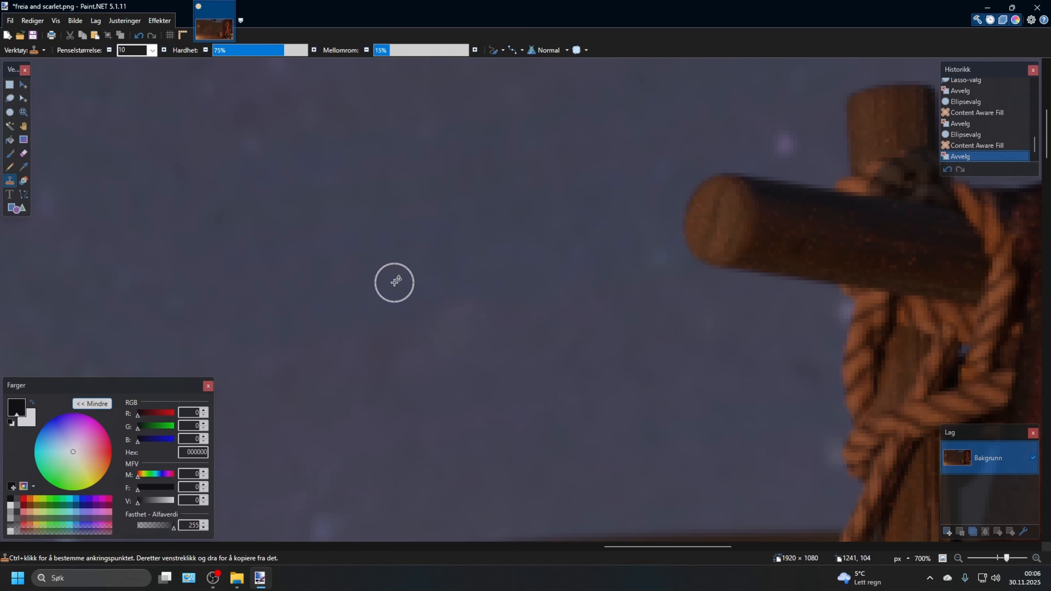
ctrl+click(422, 270)
mouse_move(441, 309)
mouse_down()
mouse_move(465, 308)
mouse_move(453, 336)
mouse_move(491, 333)
mouse_move(439, 333)
mouse_move(467, 324)
mouse_move(475, 352)
mouse_up()
click(465, 338)
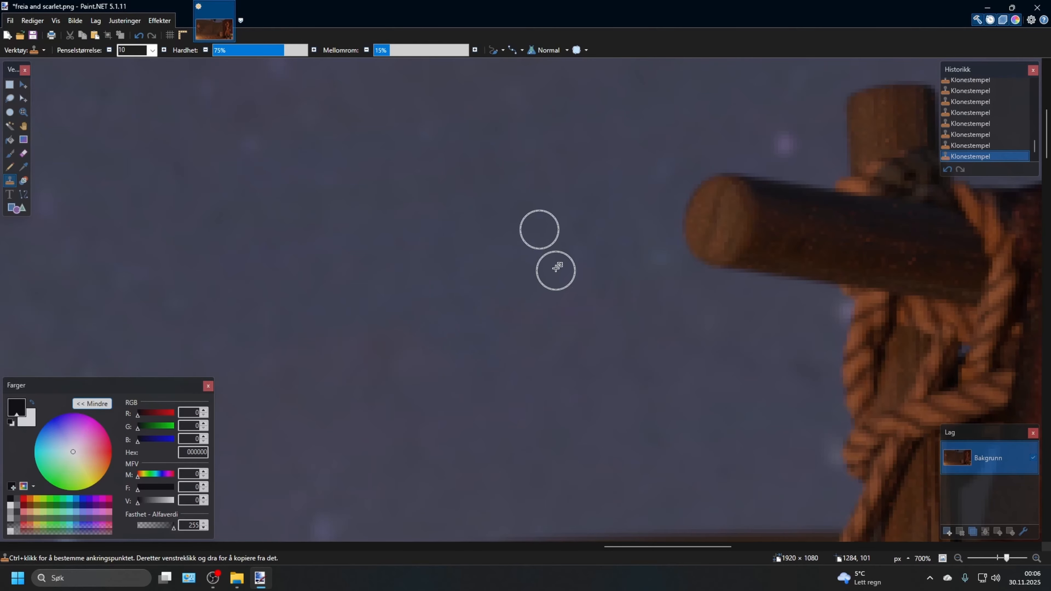
ctrl+scroll(566, 248, down, 6)
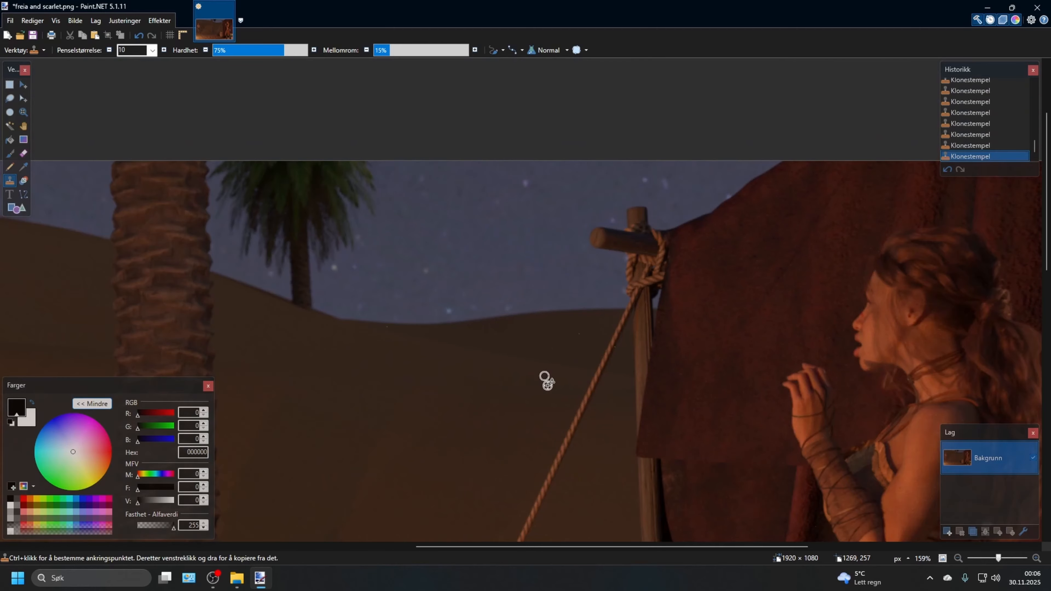
ctrl+scroll(495, 229, up, 4)
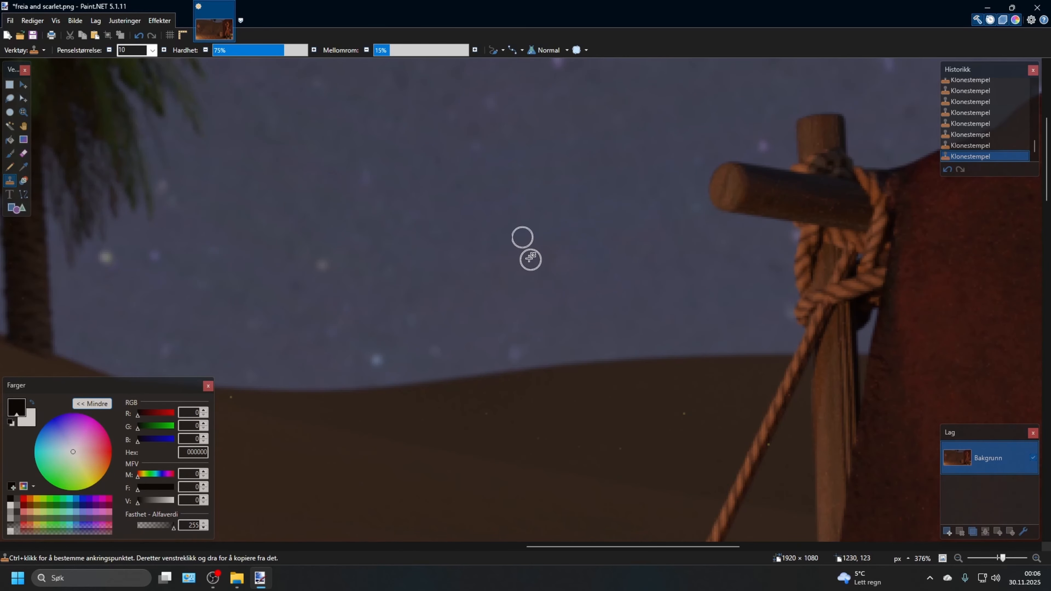
ctrl+click(551, 258)
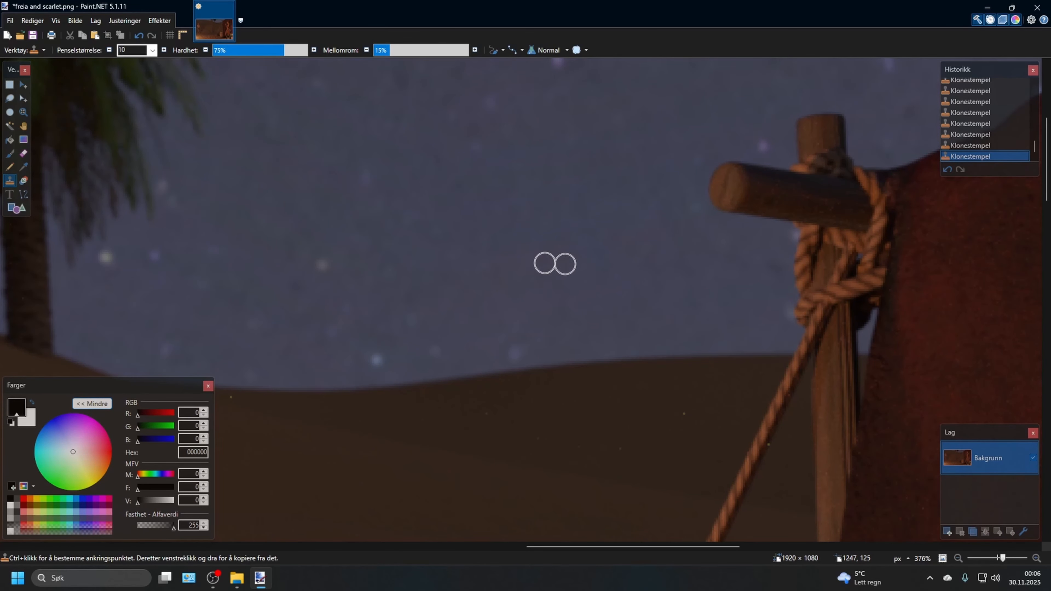
- Close the retouched image freia and scarlet.png, saving its changes
ctrl+scroll(495, 275, down, 3)
ctrl+scroll(495, 275, down, 1)
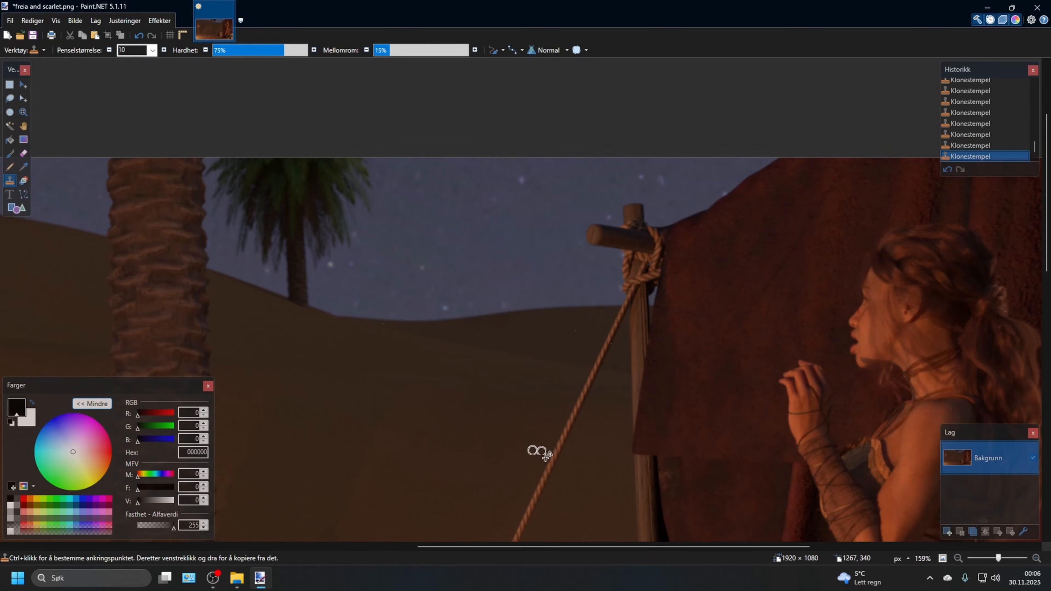
ctrl+scroll(590, 303, down, 2)
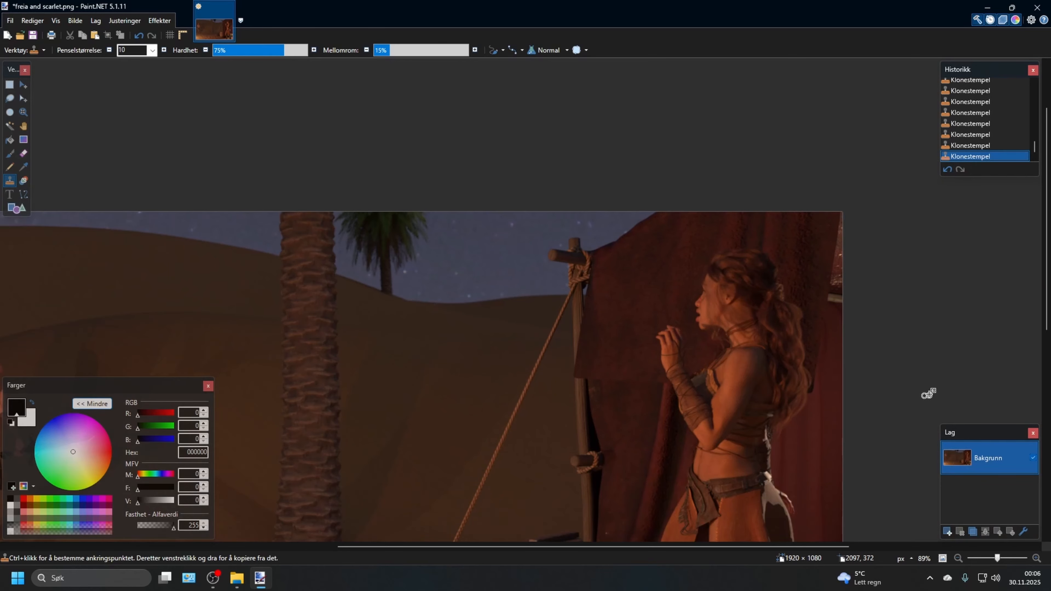
scroll(836, 325, down, 5)
click(1048, 4)
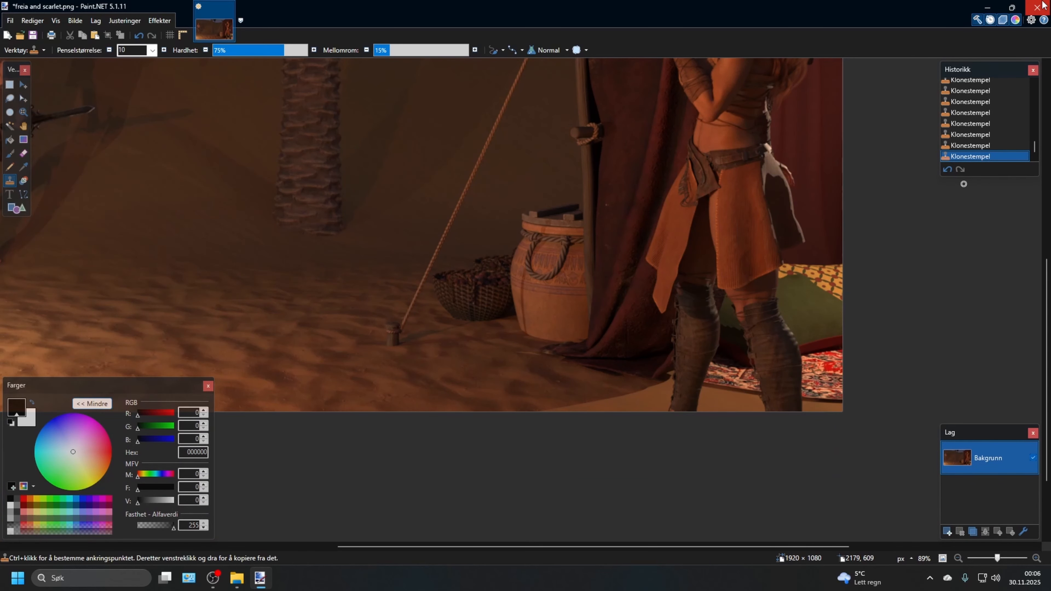
click(520, 299)
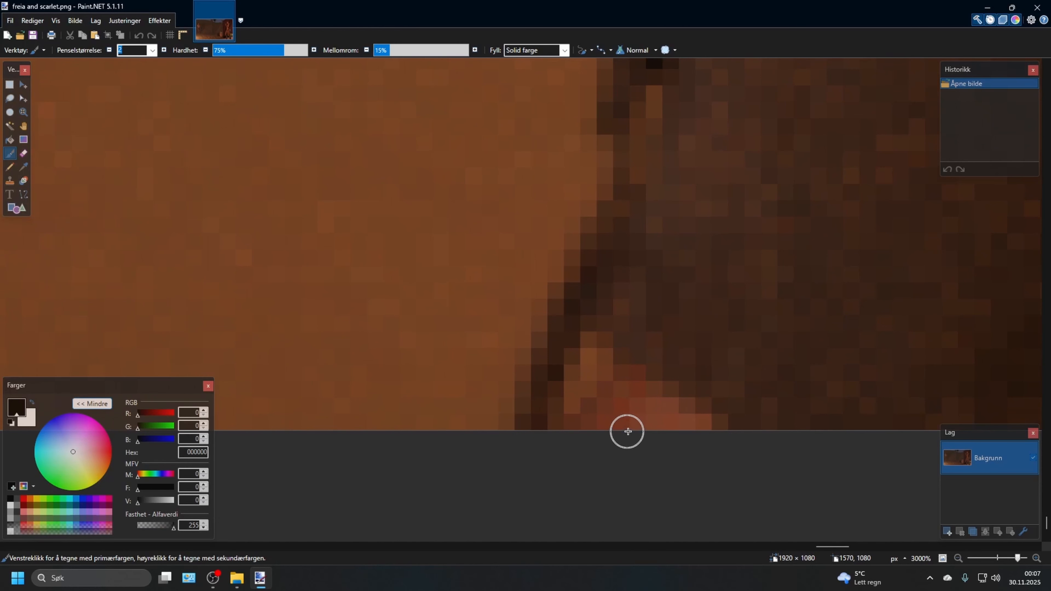
- Lasso the reddish patch at the boot's lower edge, about 15 × 8 pixels, apply Content Aware Fill with the default settings and deselect
click(9, 98)
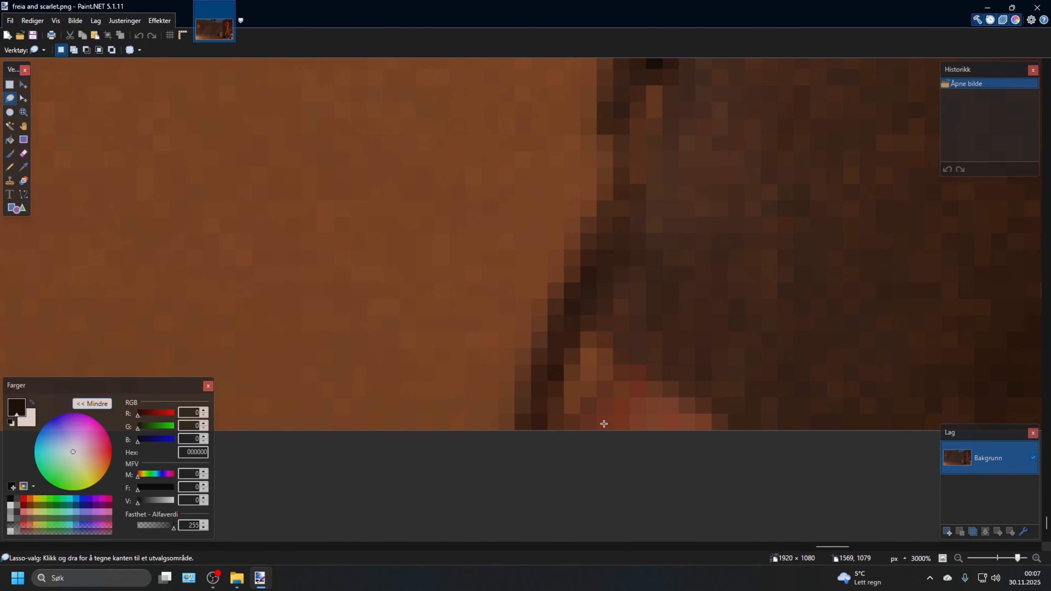
mouse_move(642, 344)
mouse_down()
mouse_move(755, 413)
mouse_move(629, 476)
mouse_move(524, 448)
mouse_move(526, 400)
mouse_move(596, 299)
mouse_up()
click(159, 20)
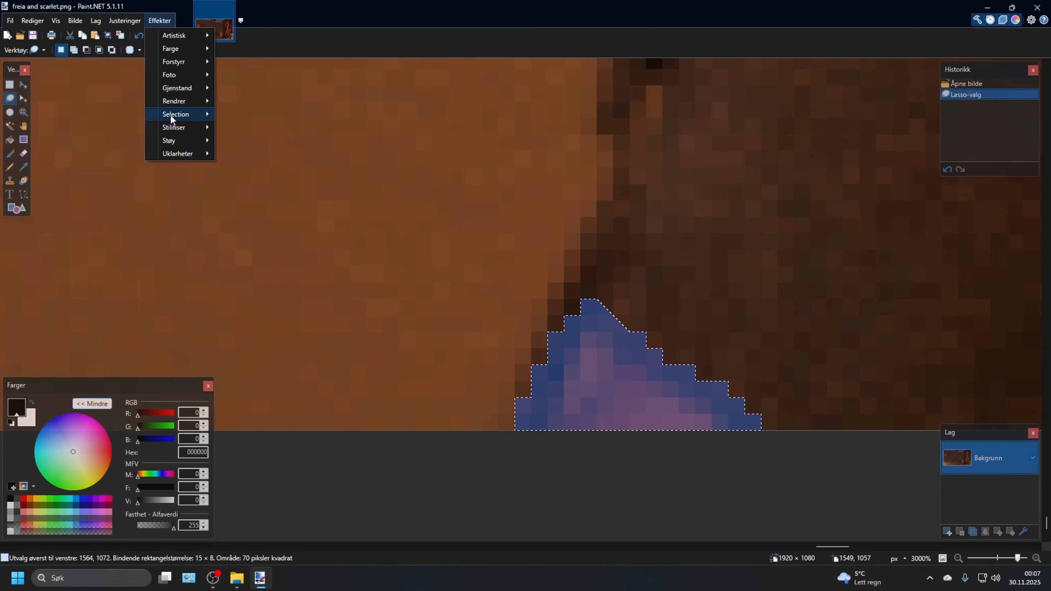
mouse_move(171, 116)
click(234, 117)
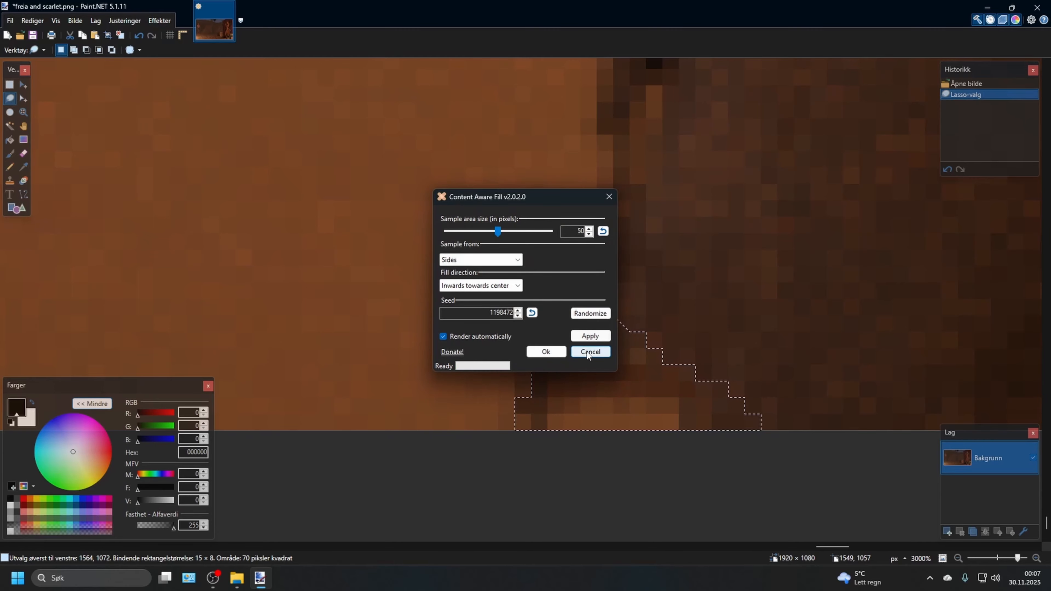
click(556, 352)
click(632, 350)
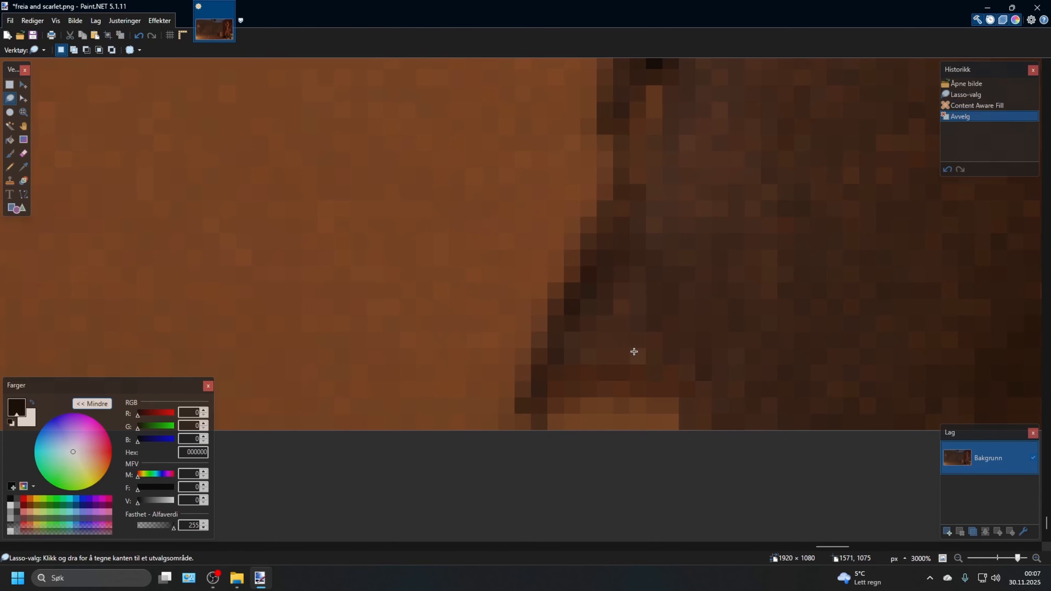
- Set the Clone Stamp brush size to 6, sample the dark boot leather and clone it over the orange strip at the image's bottom edge
click(10, 180)
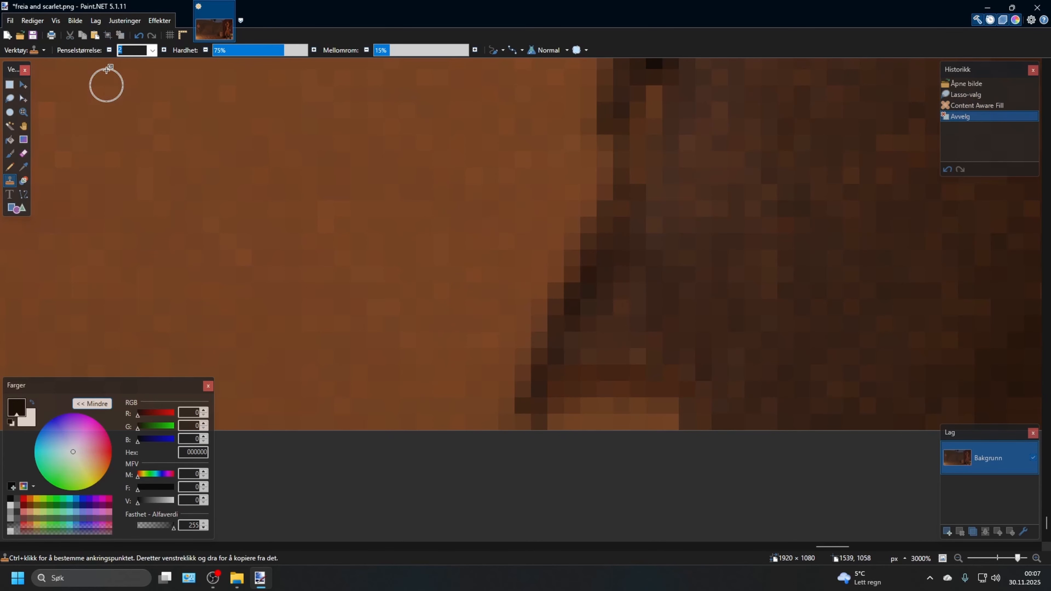
click(153, 50)
click(128, 151)
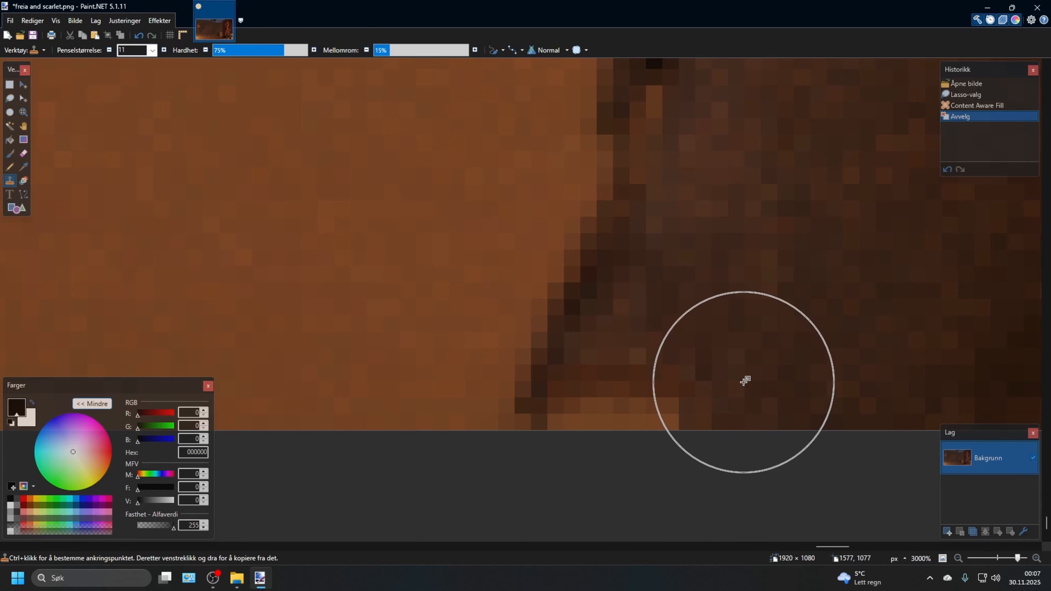
click(153, 50)
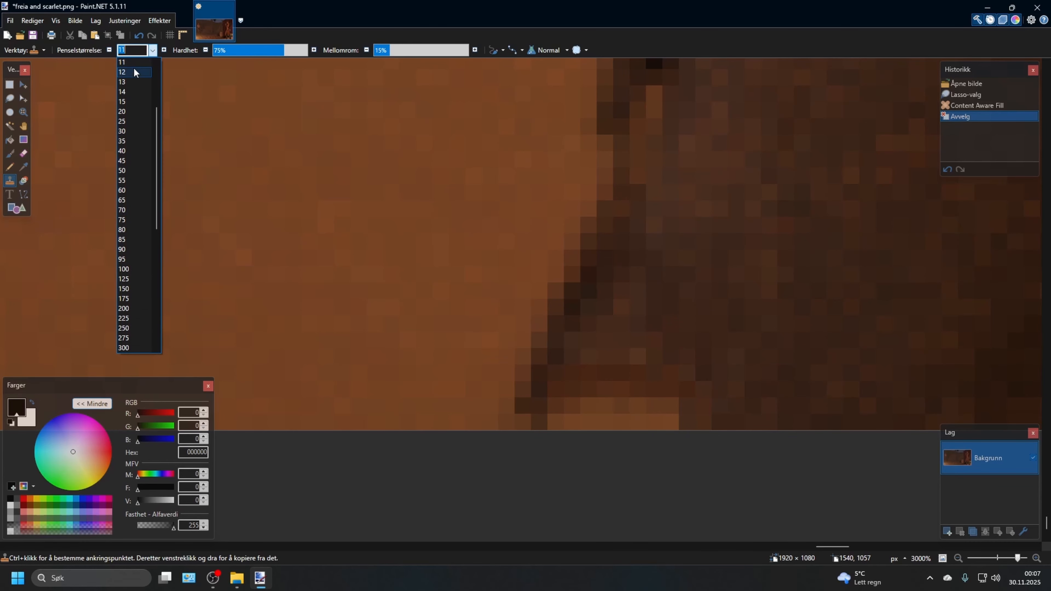
scroll(133, 72, up, 1)
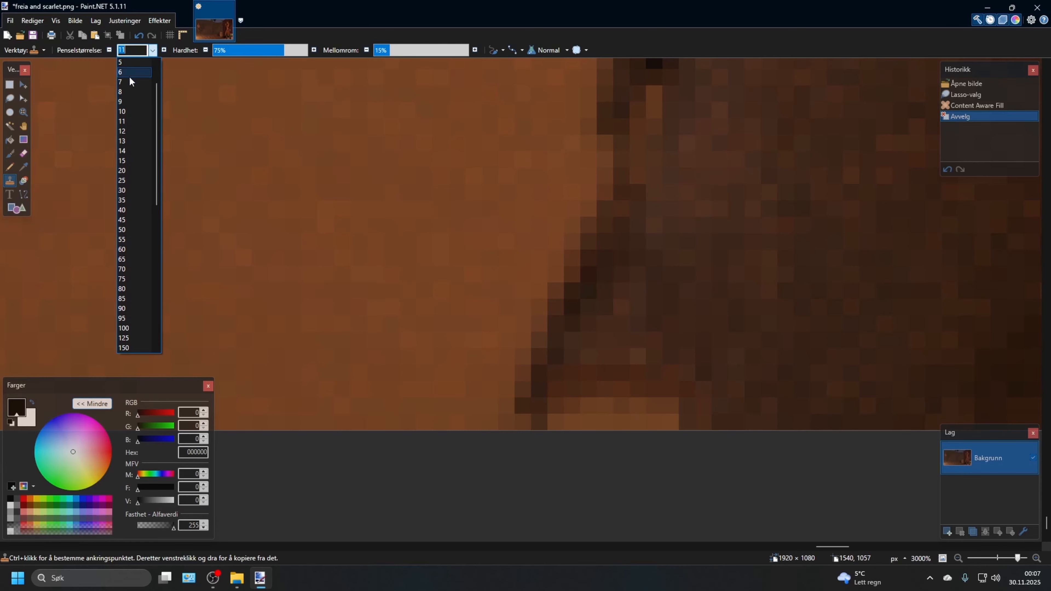
click(129, 74)
ctrl+click(752, 355)
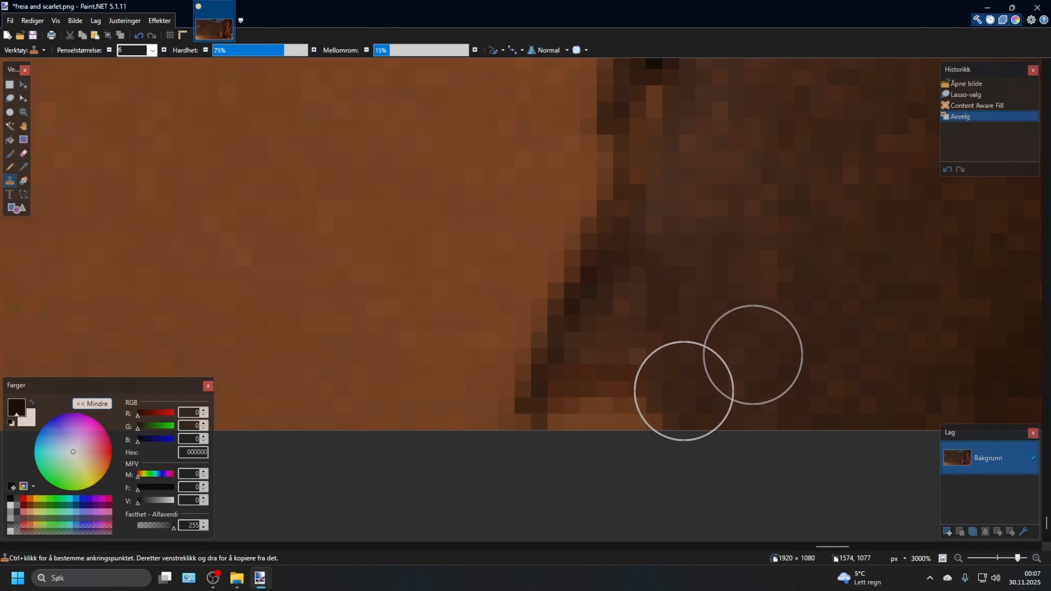
click(683, 391)
click(658, 399)
click(641, 400)
click(606, 403)
click(592, 412)
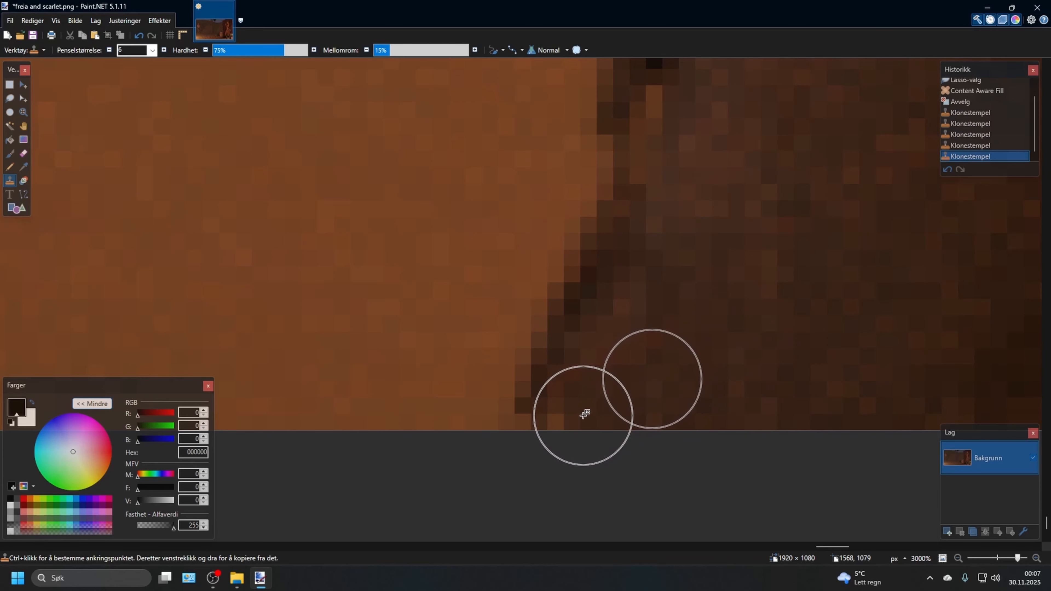
click(582, 415)
click(592, 402)
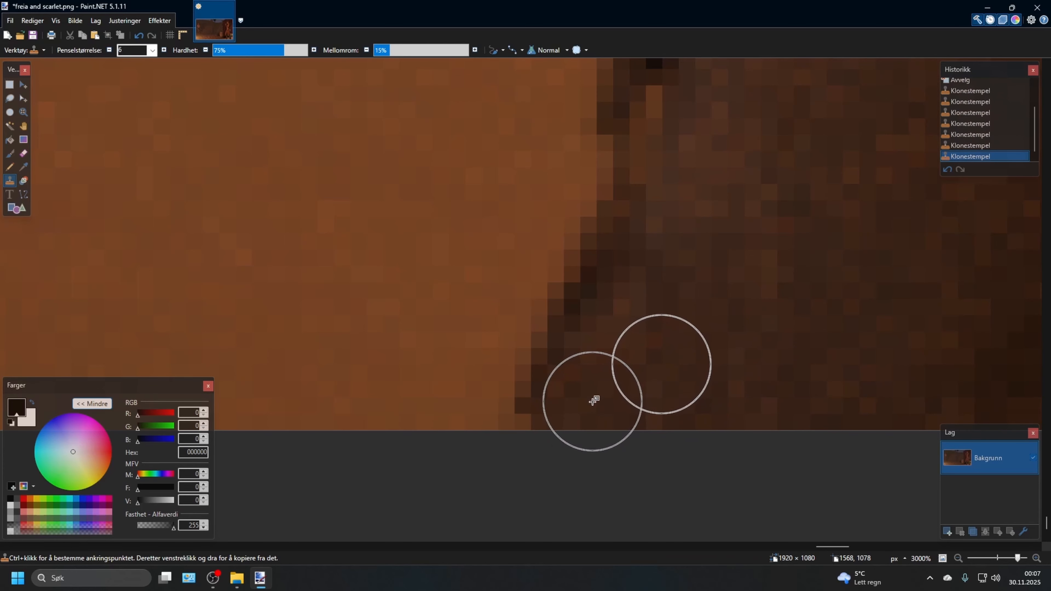
- Resample the leather slightly higher on the boot and clone it over the remaining reddish pixels near the boot's edge
ctrl+click(661, 321)
click(634, 350)
click(612, 387)
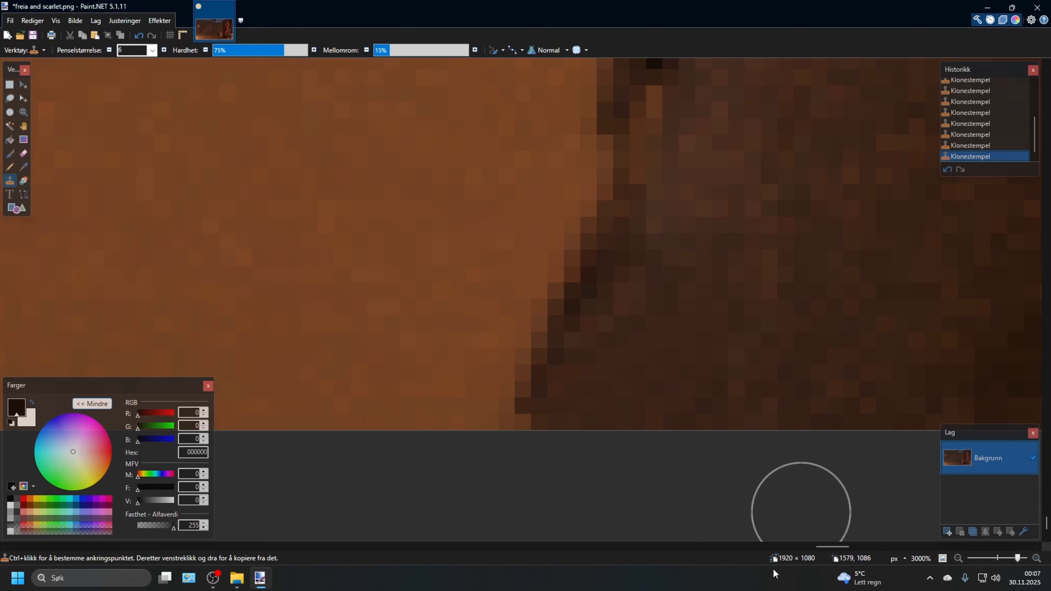
- Clone nearby dark leather over the last light pixels at the boot's bottom corner and close Paint.NET
ctrl+scroll(736, 497, down, 4)
ctrl+scroll(773, 389, down, 5)
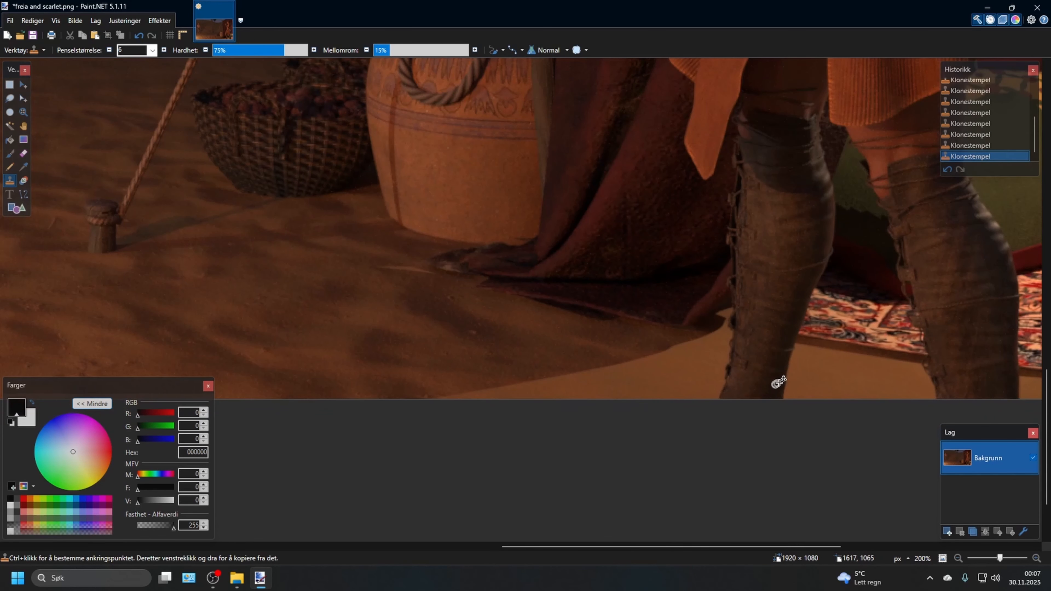
ctrl+scroll(786, 411, up, 12)
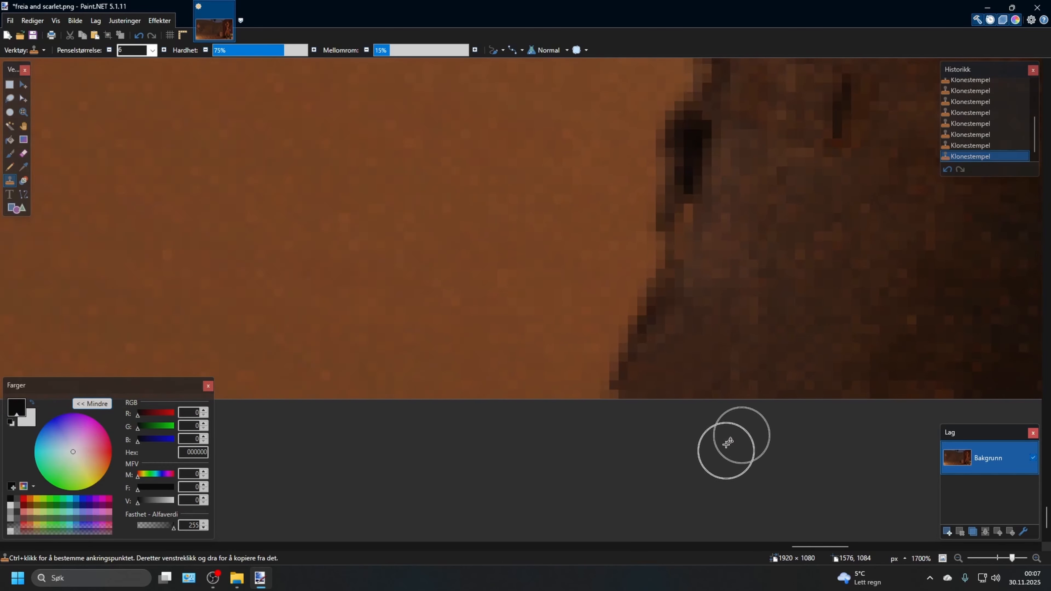
ctrl+click(654, 378)
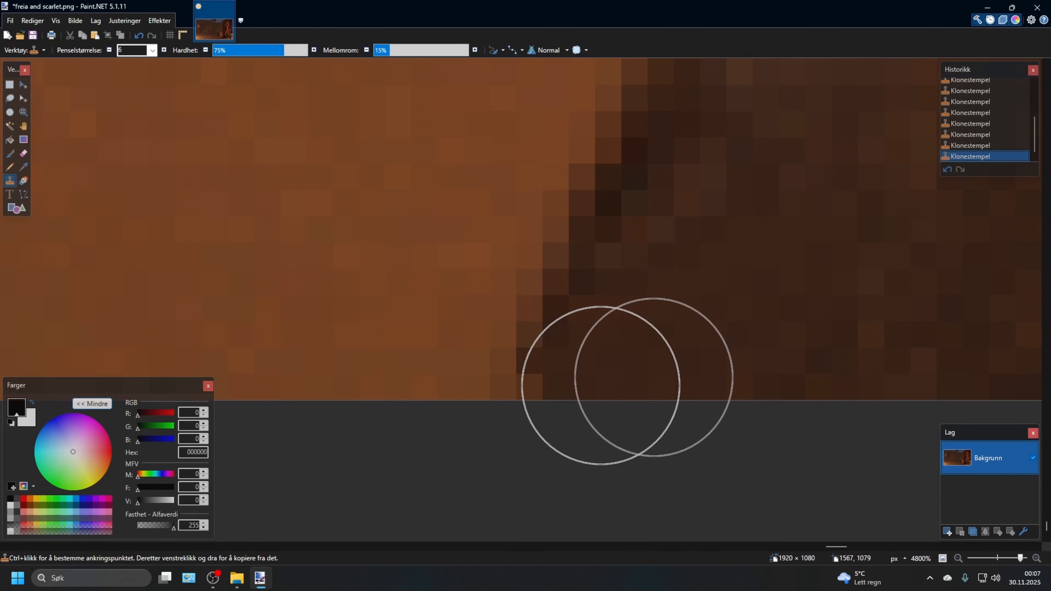
mouse_move(601, 385)
mouse_down()
mouse_move(575, 389)
mouse_move(588, 389)
mouse_up()
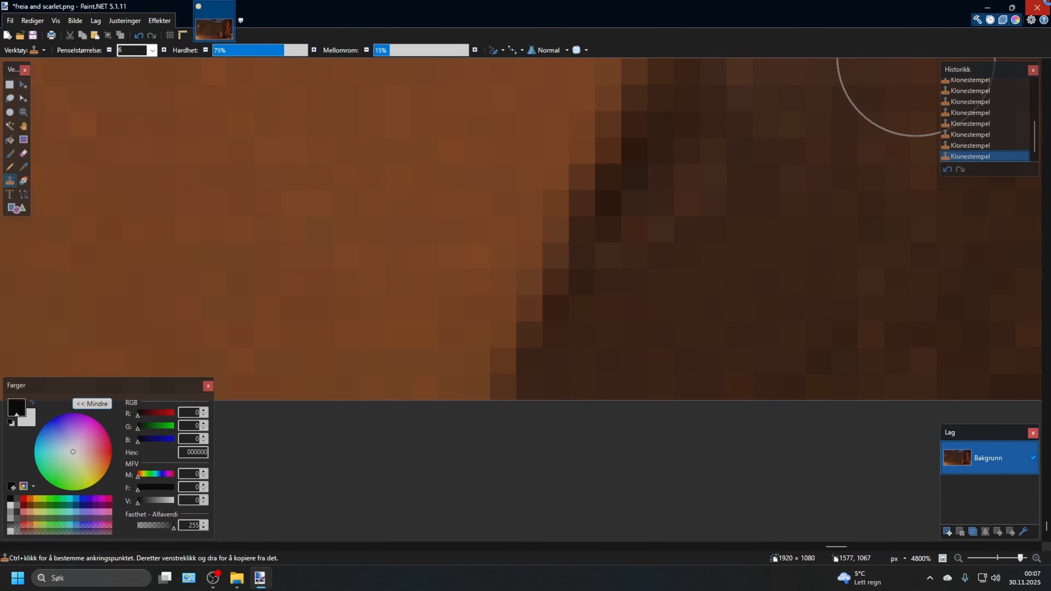
click(1037, 7)
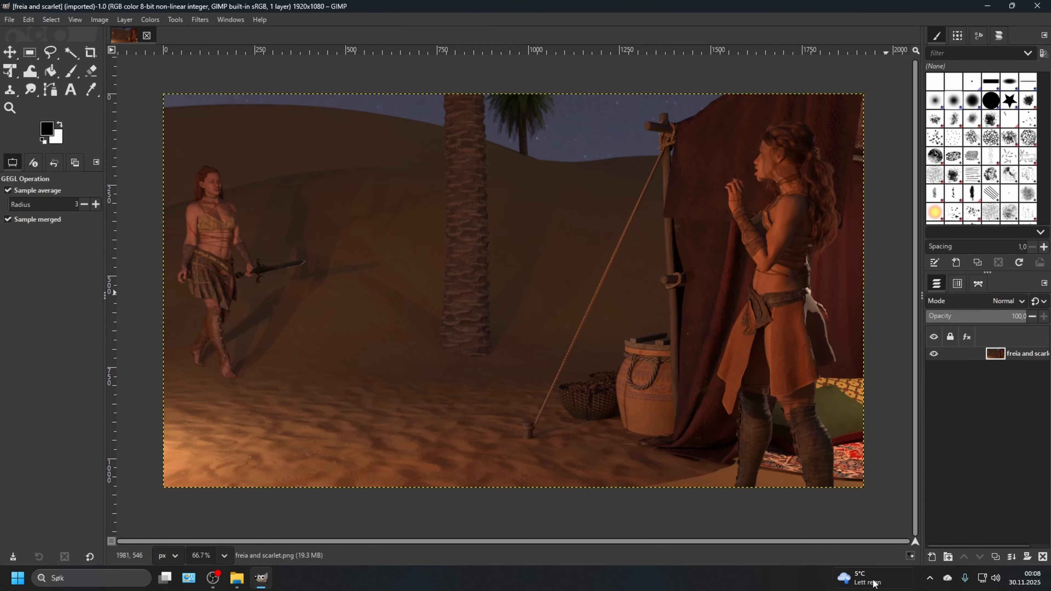
- In GIMP, duplicate the freia and scarlet.png layer twice and desaturate the uppermost copy using Luminance mode
click(996, 557)
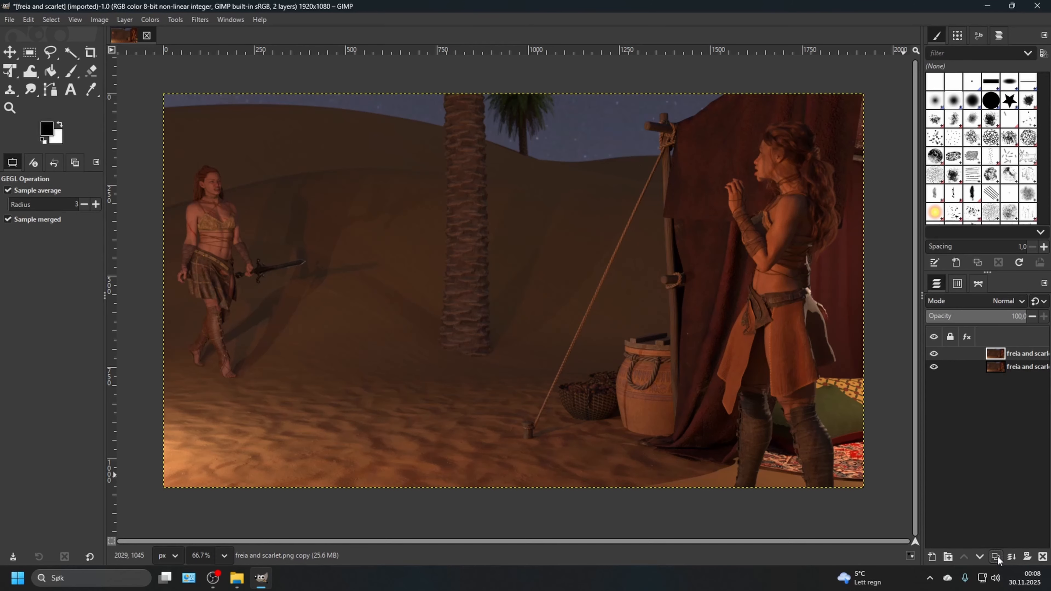
click(996, 557)
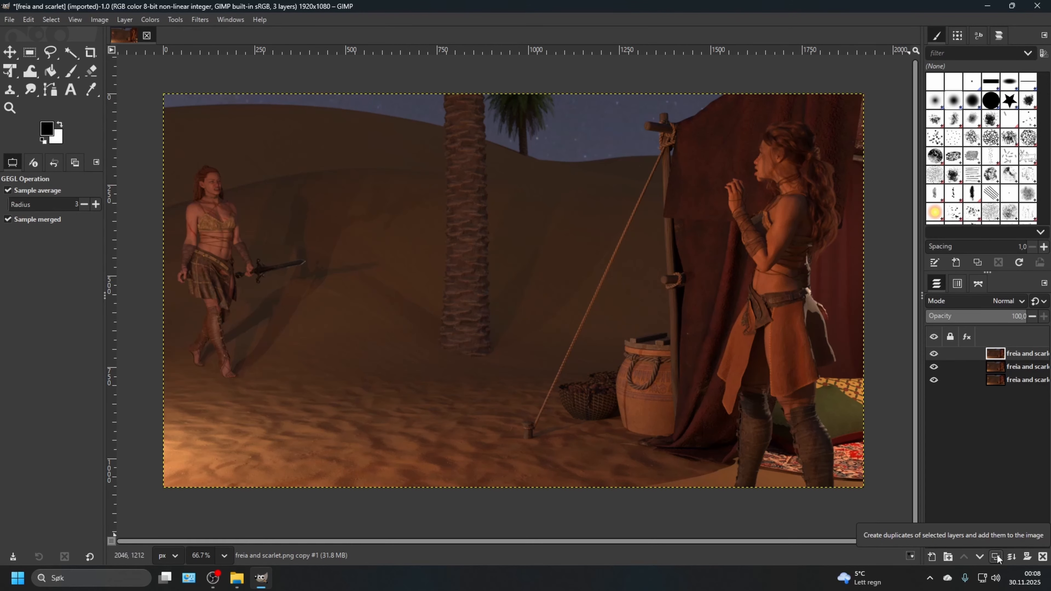
click(147, 20)
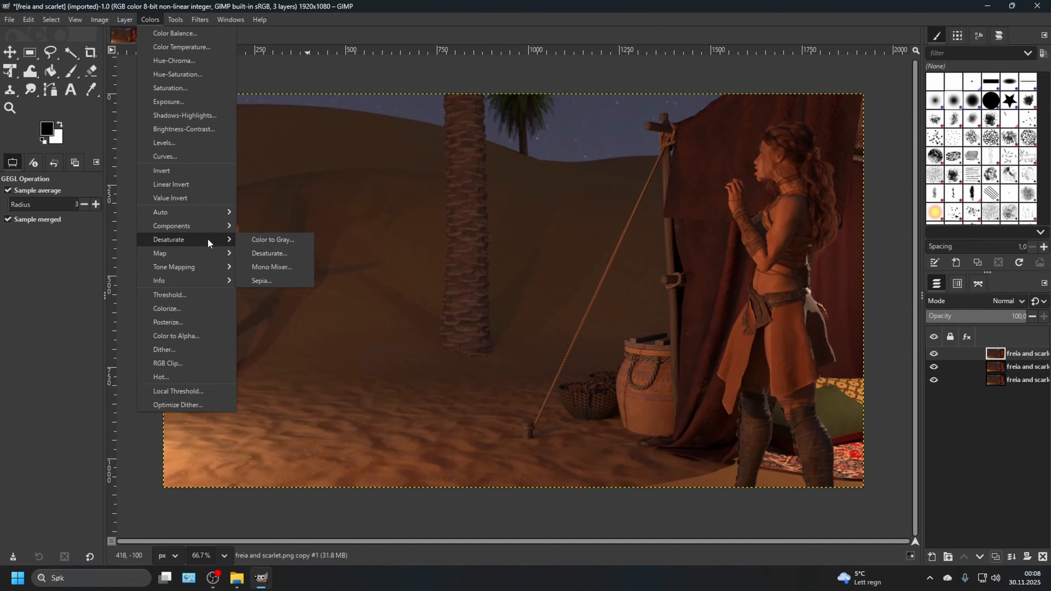
click(197, 242)
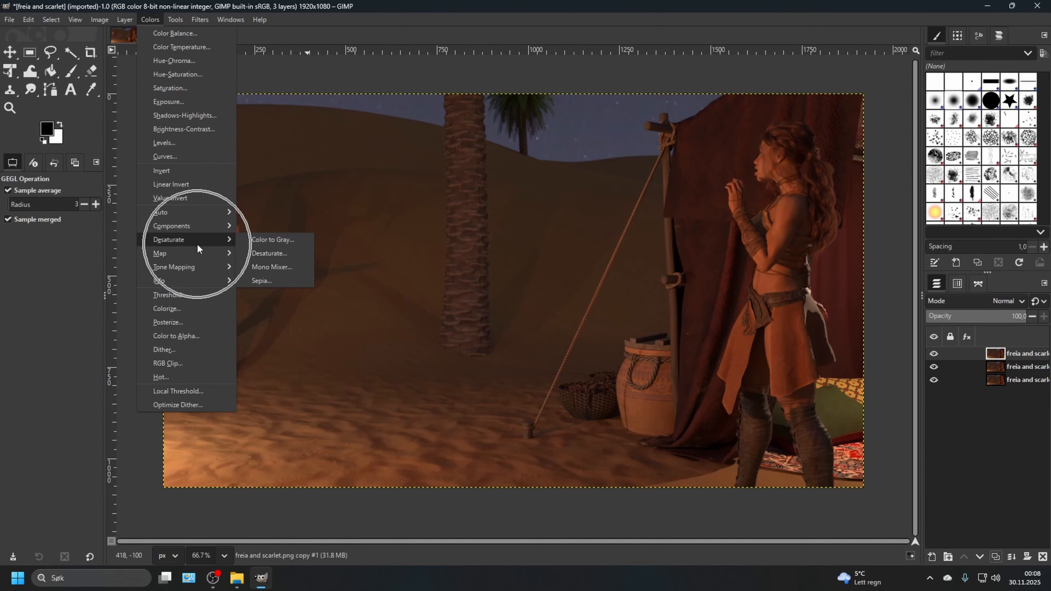
click(242, 253)
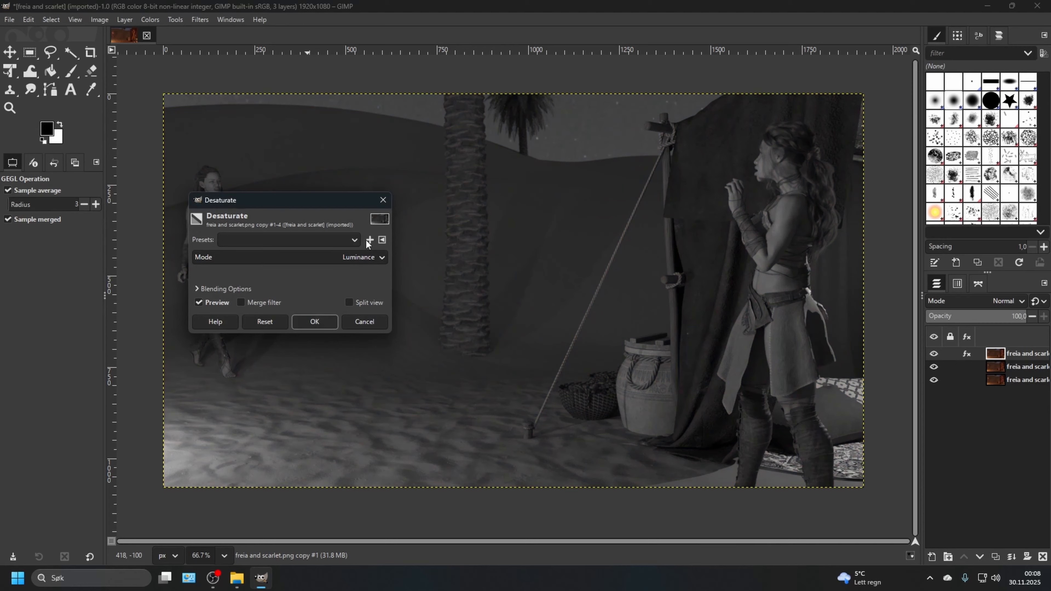
click(308, 322)
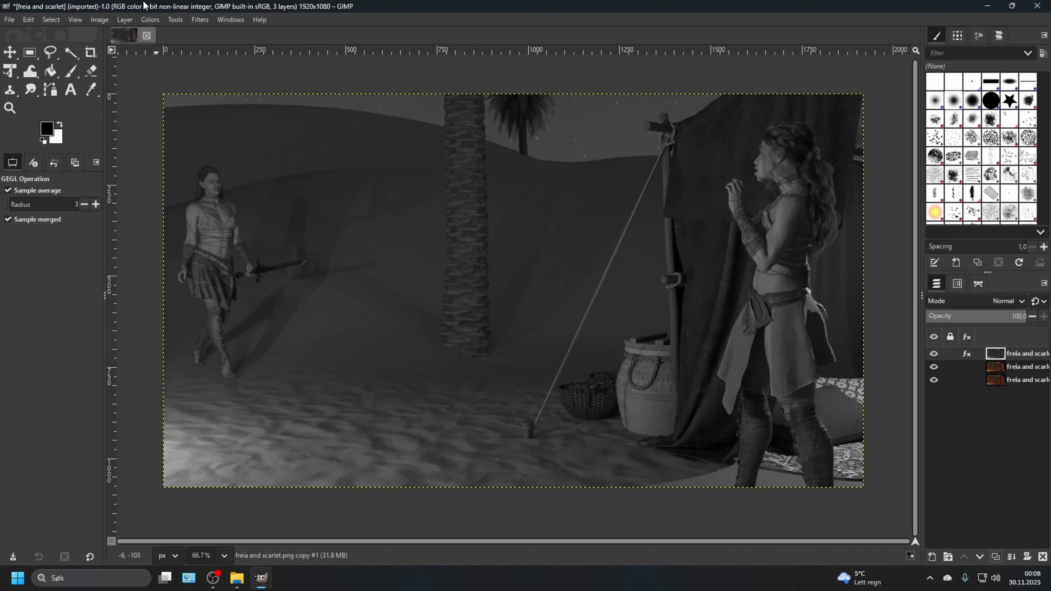
- Invert the colors of the desaturated layer copy
click(150, 20)
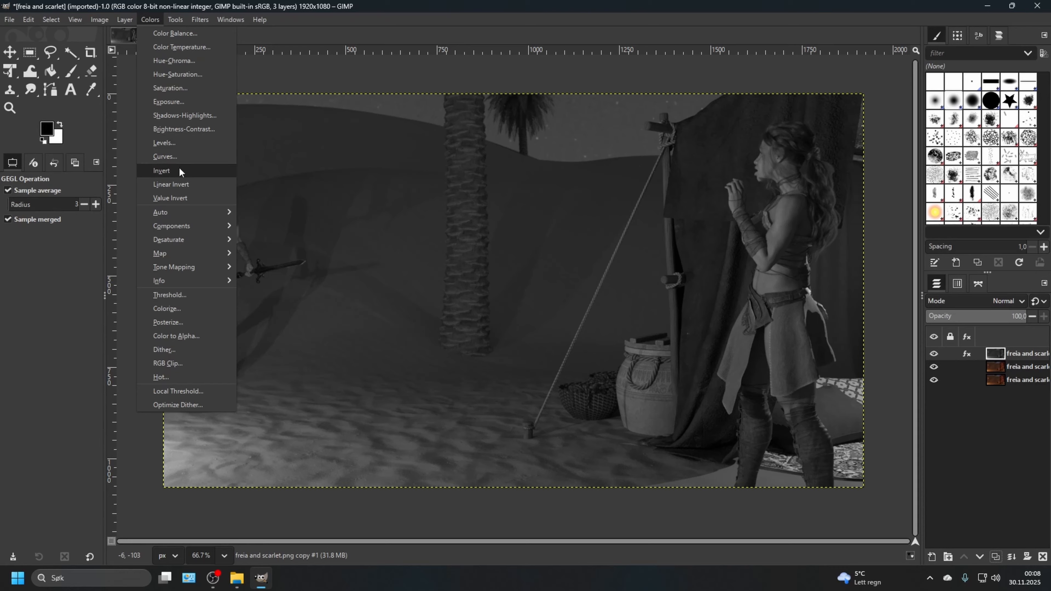
click(240, 5)
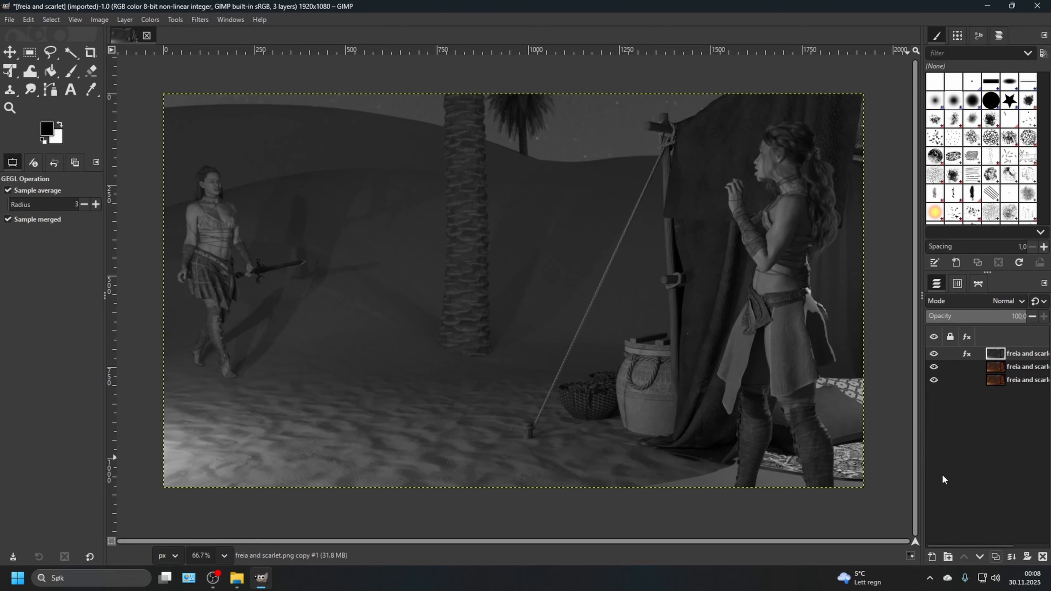
click(153, 21)
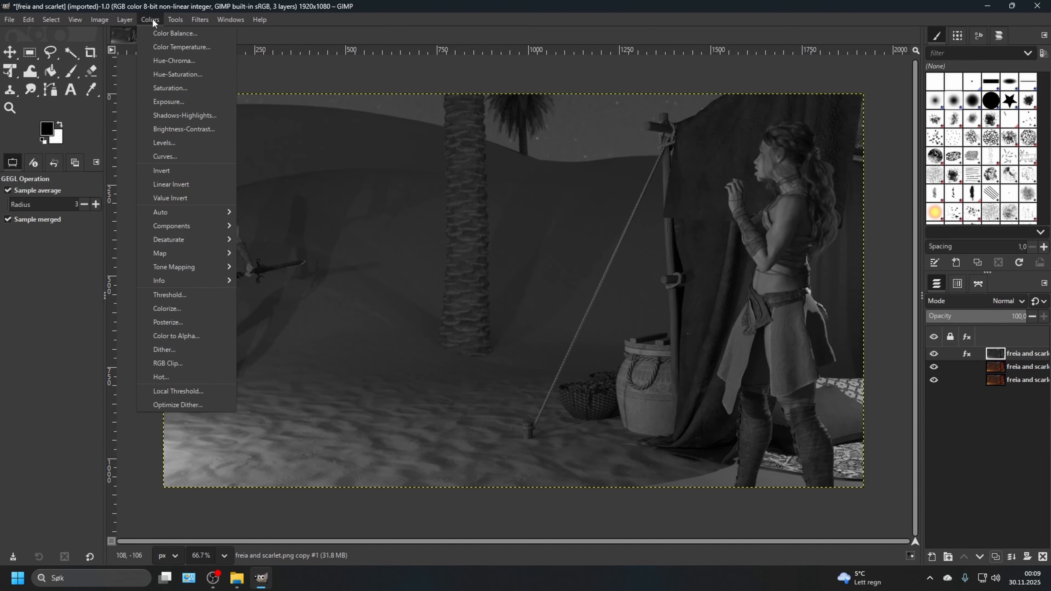
click(165, 171)
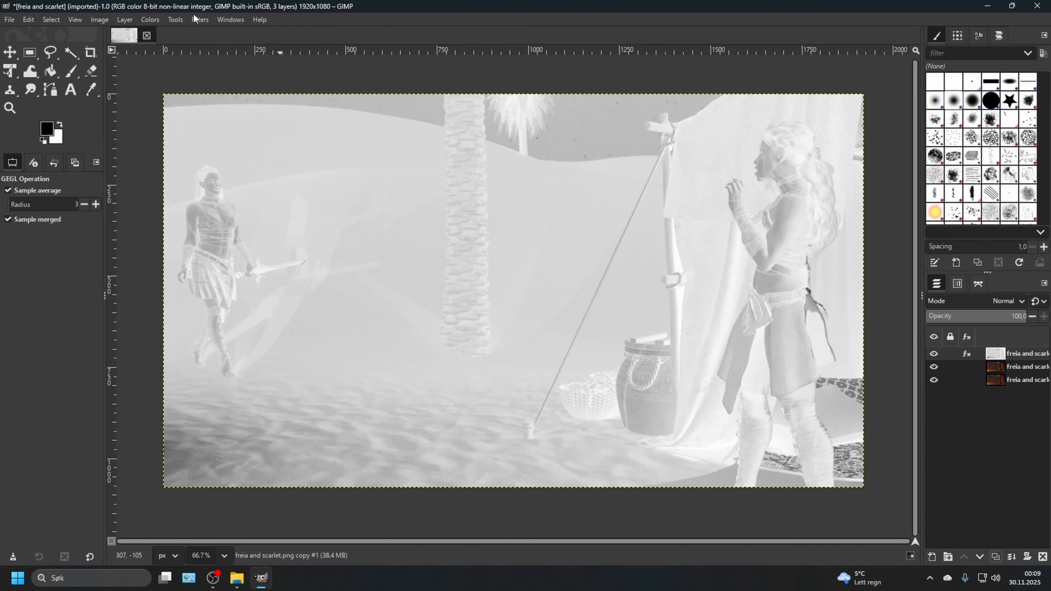
- Apply a Gaussian Blur to the inverted layer with Size X and Size Y set to 10.50
click(198, 21)
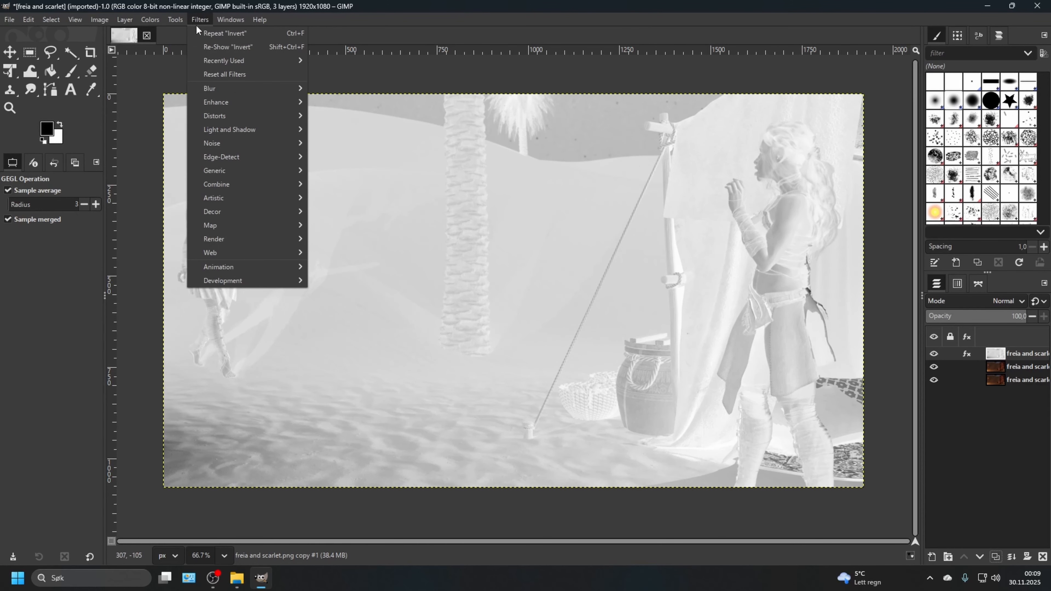
mouse_move(219, 89)
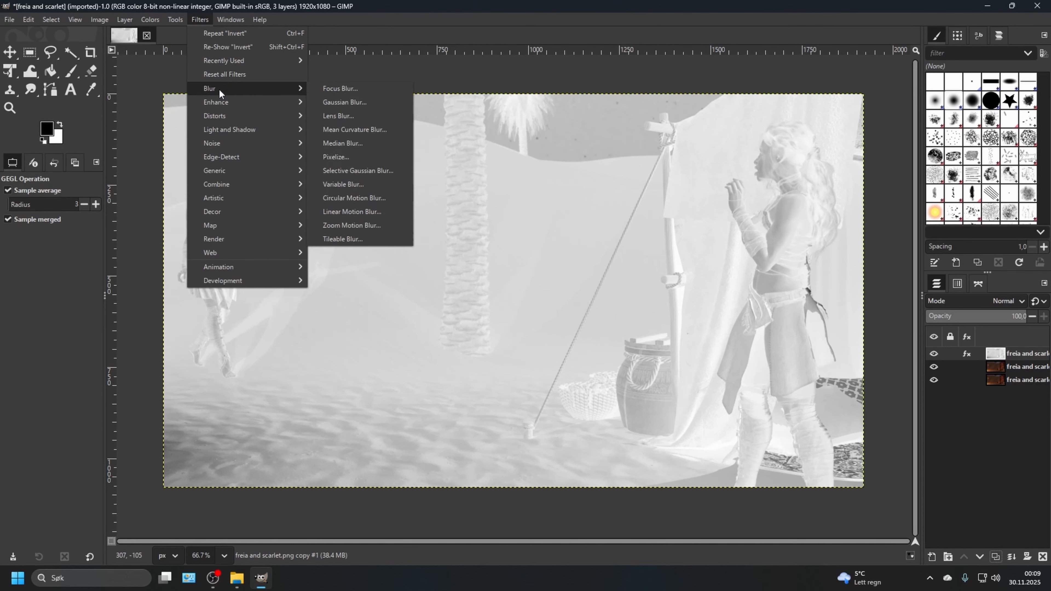
click(341, 101)
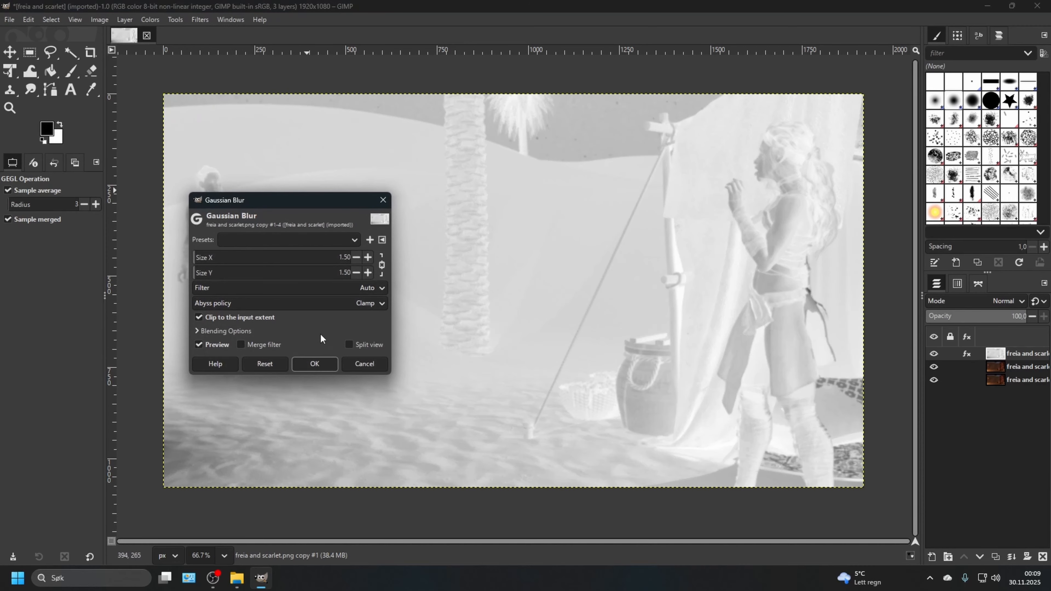
click(368, 257)
click(368, 257)
click(368, 257)
click(368, 257)
click(368, 257)
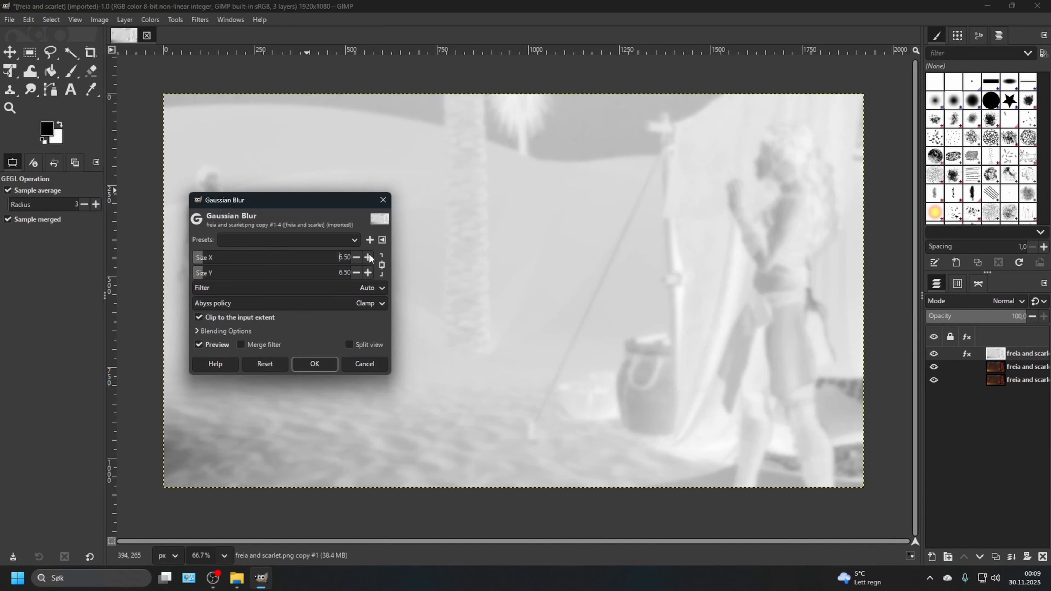
click(368, 257)
click(368, 257)
click(368, 257)
click(367, 257)
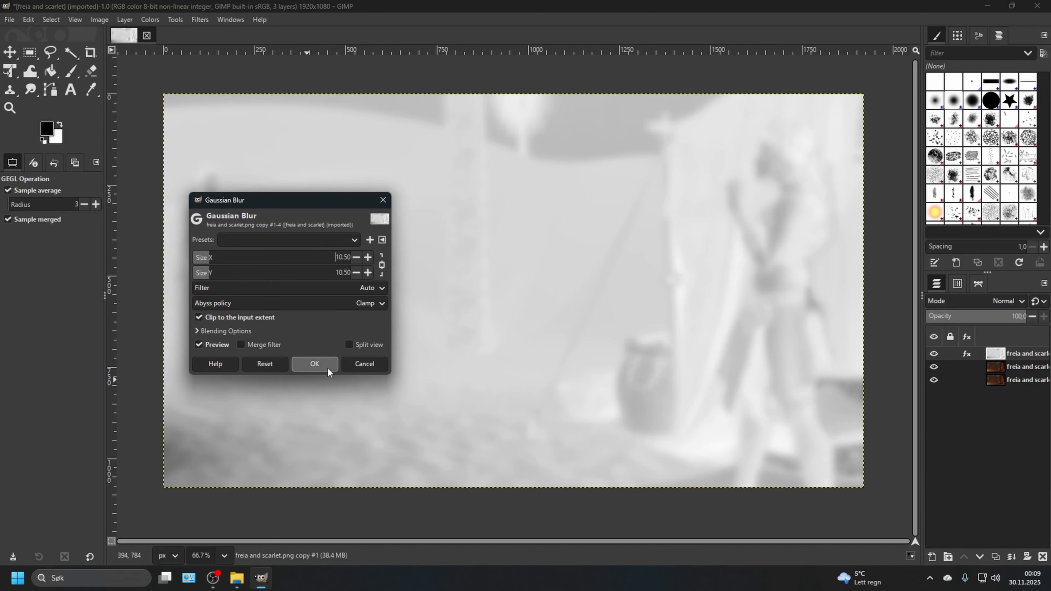
click(328, 370)
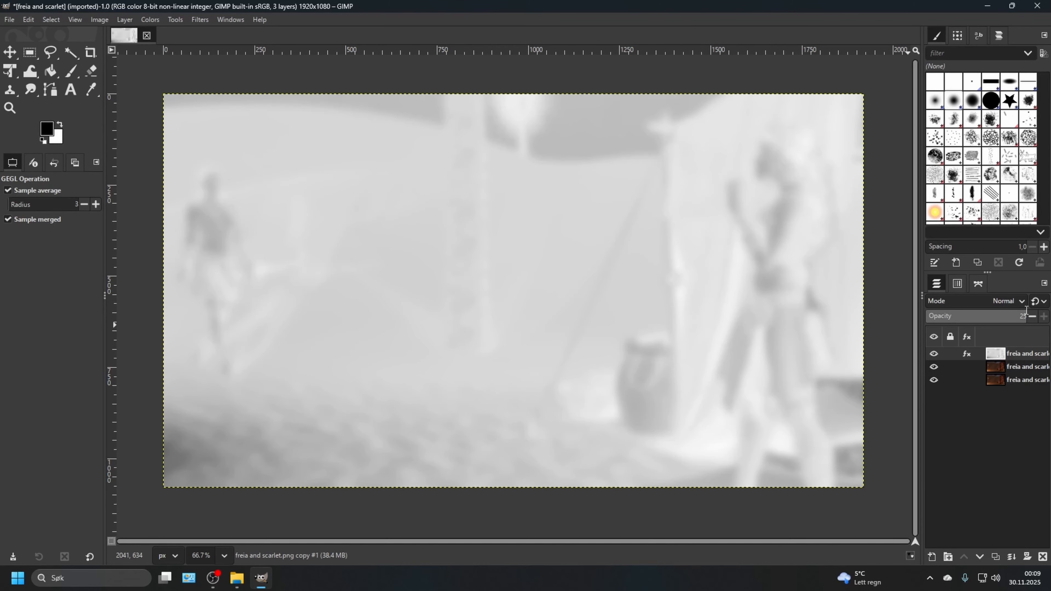
- Set the blurred top layer's opacity to 25 and merge it down onto the layer below
click(1026, 311)
text(25)
key(Return)
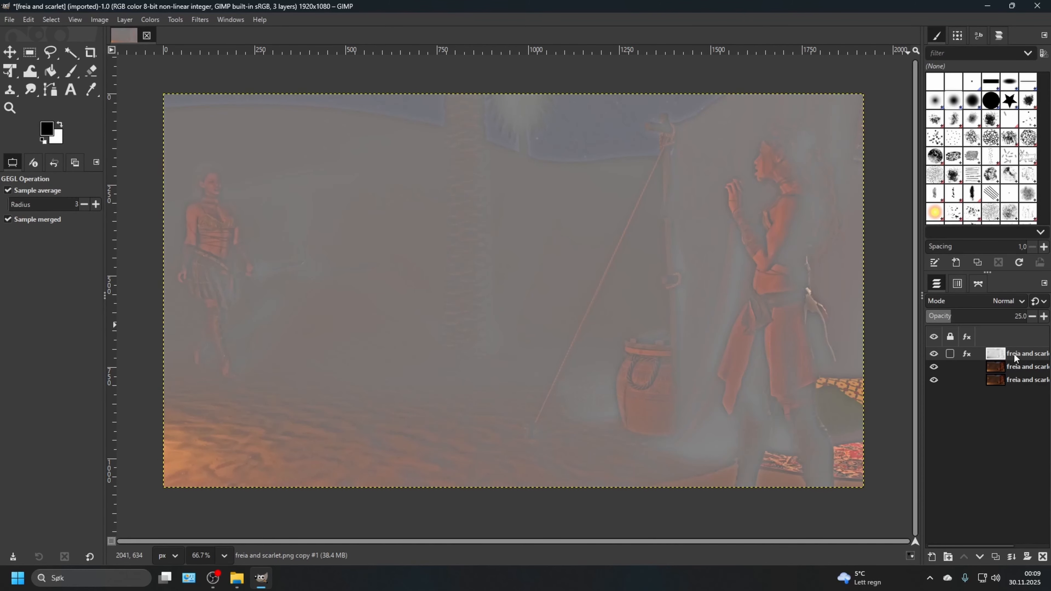
right_click(1014, 354)
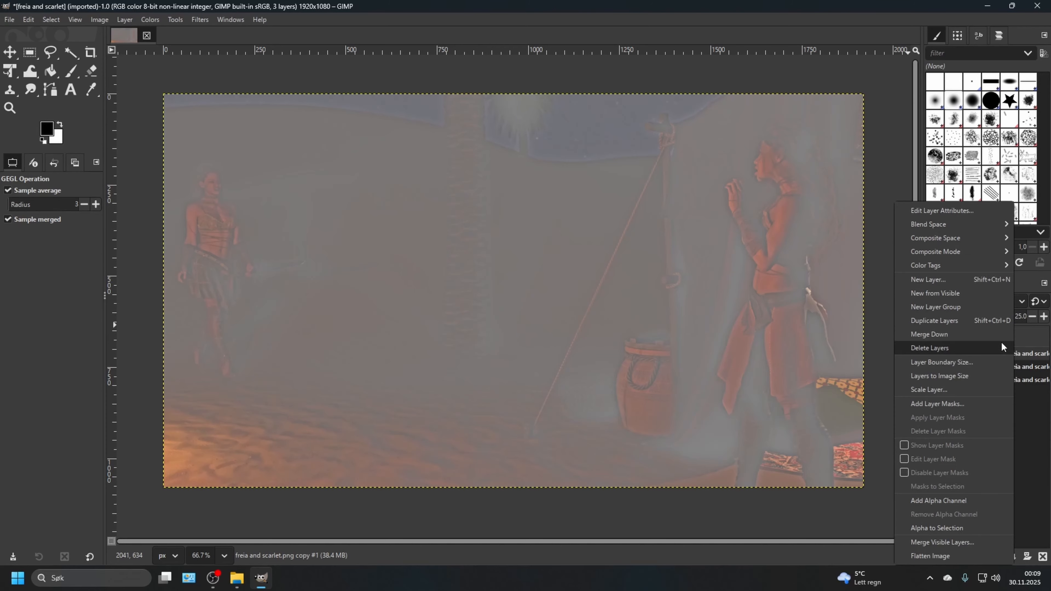
click(947, 334)
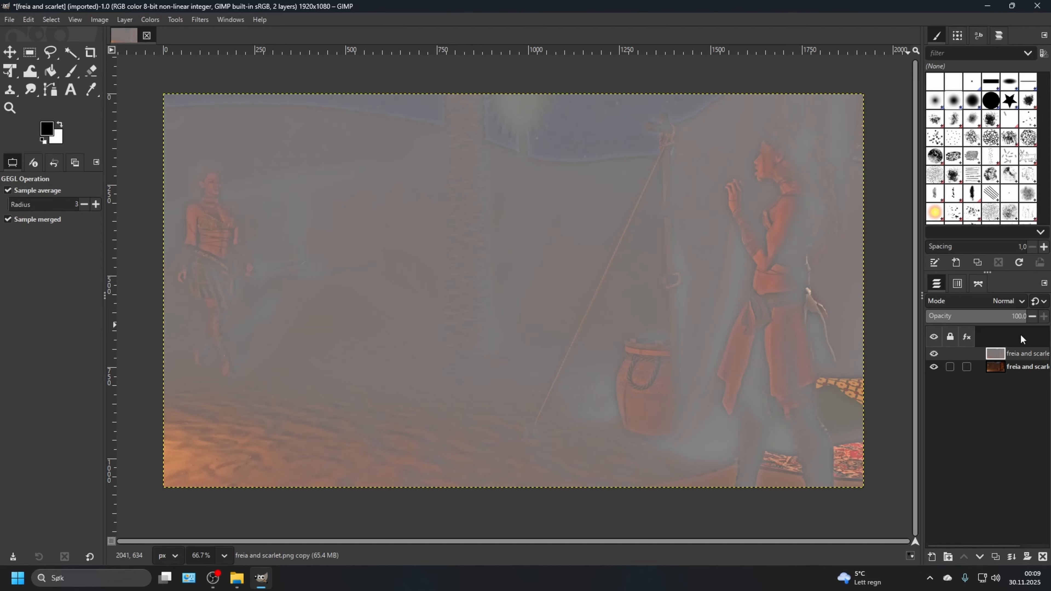
- Set the merged layer's blending mode to Grain merge and its opacity to 50
click(1001, 303)
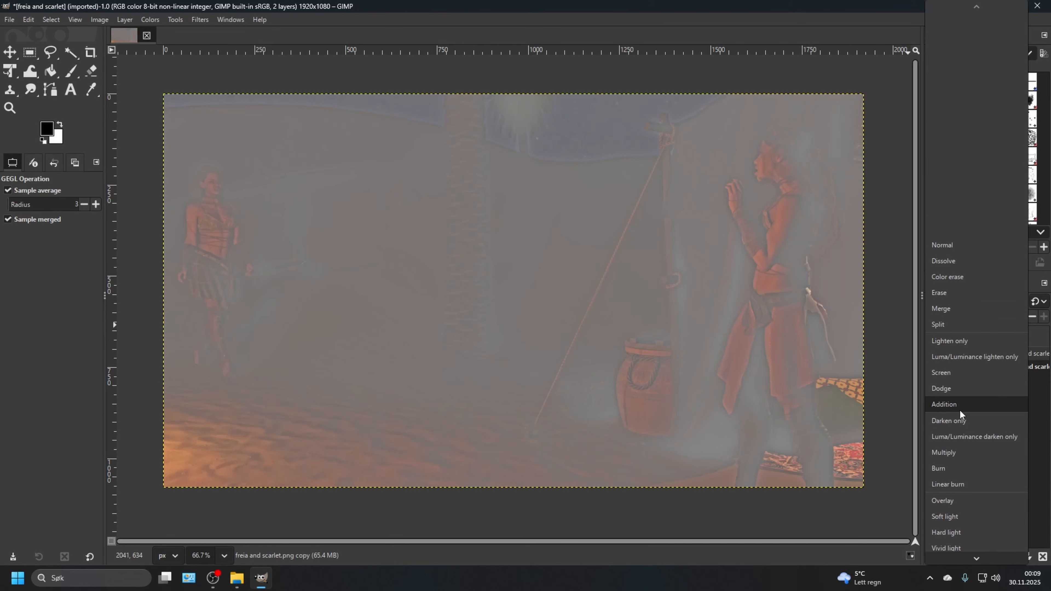
scroll(959, 414, down, 5)
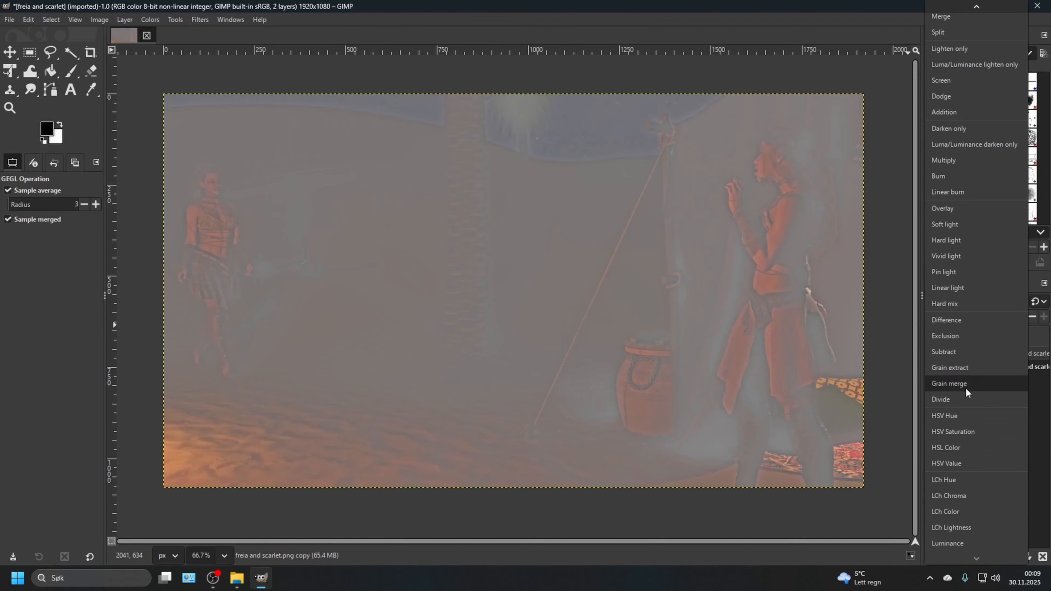
click(961, 380)
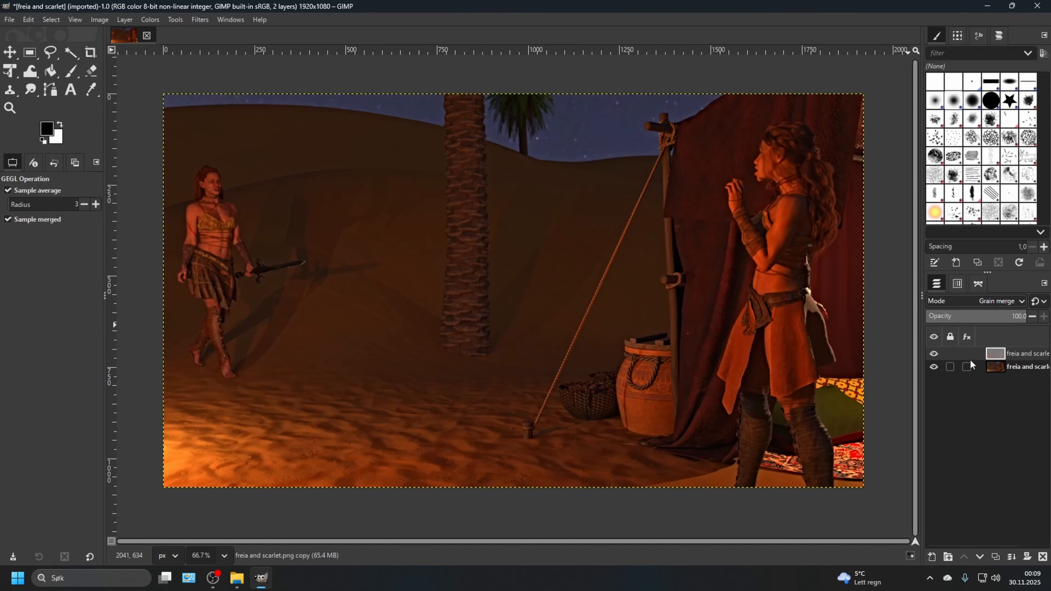
double_click(1020, 316)
text(50)
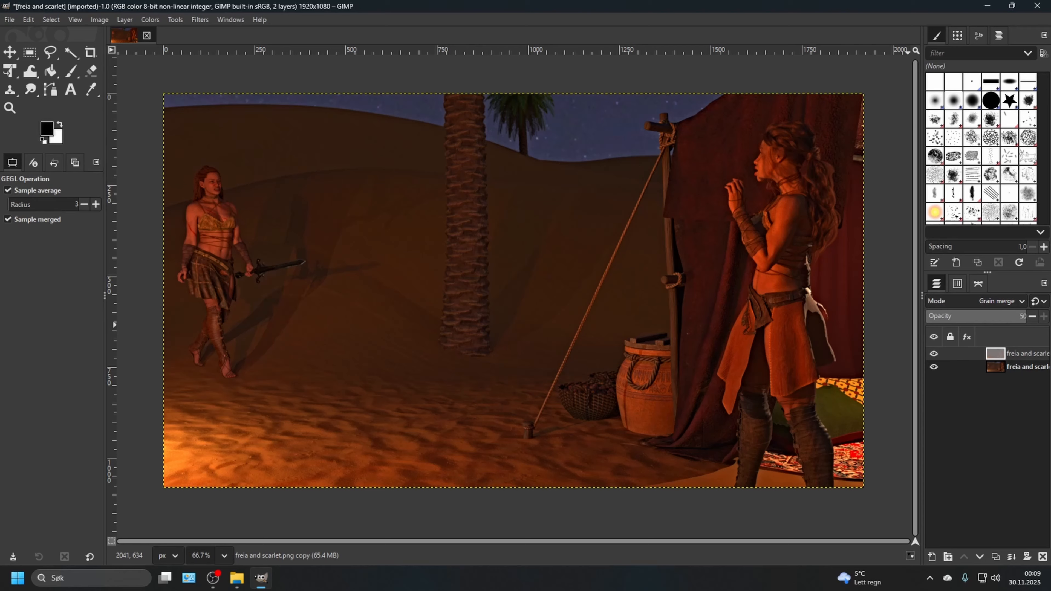
key(Return)
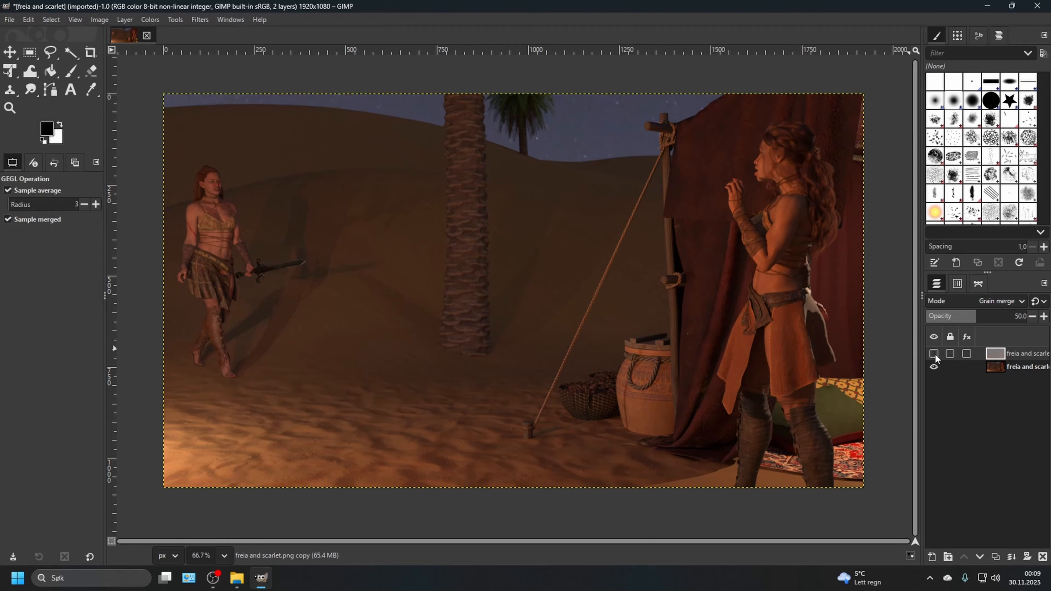
- Compare the picture with and without the Grain merge layer by toggling the layer's visibility
click(934, 353)
click(935, 353)
click(936, 353)
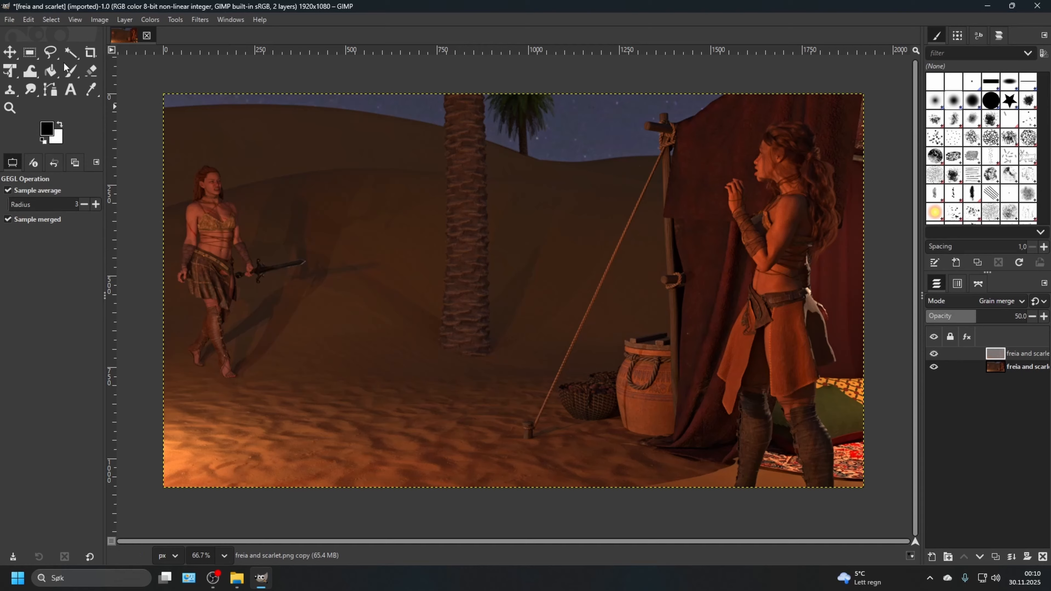
- Export the enhanced picture as a JPEG image to the Freja 9 HD folder inside Edited
click(10, 20)
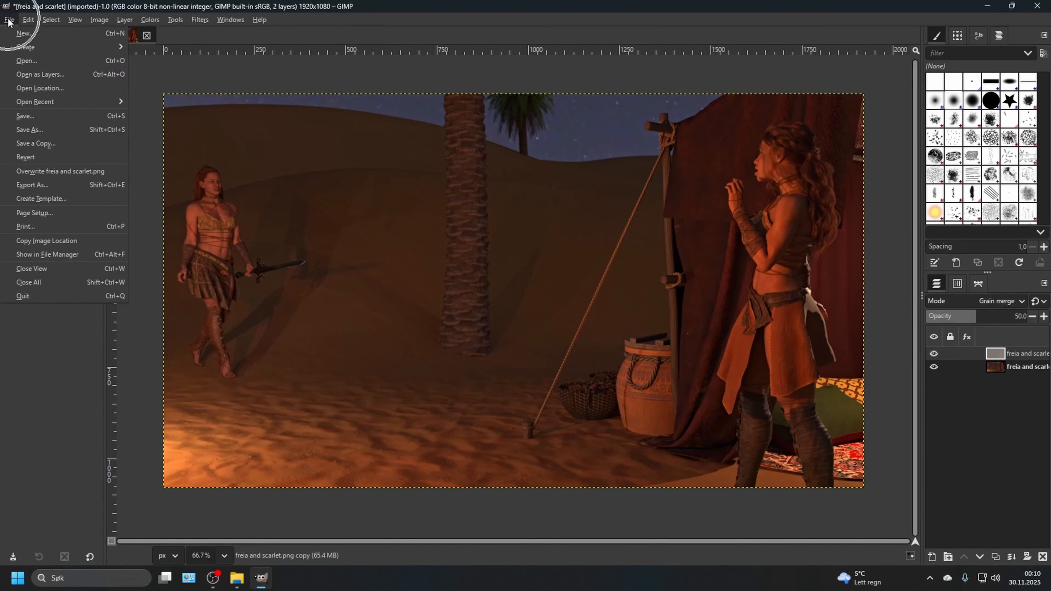
click(79, 179)
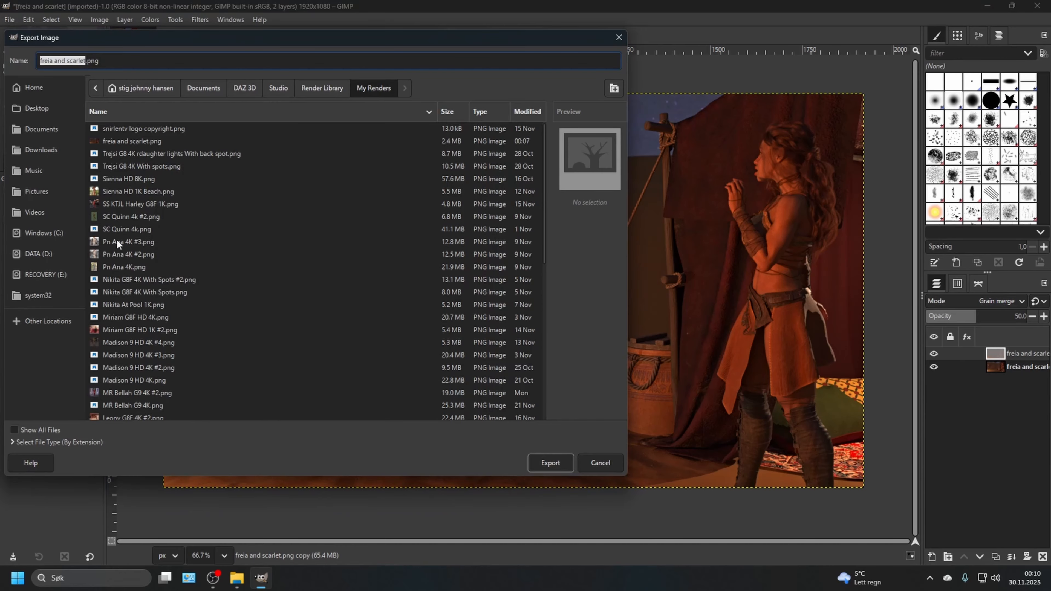
scroll(114, 244, down, 5)
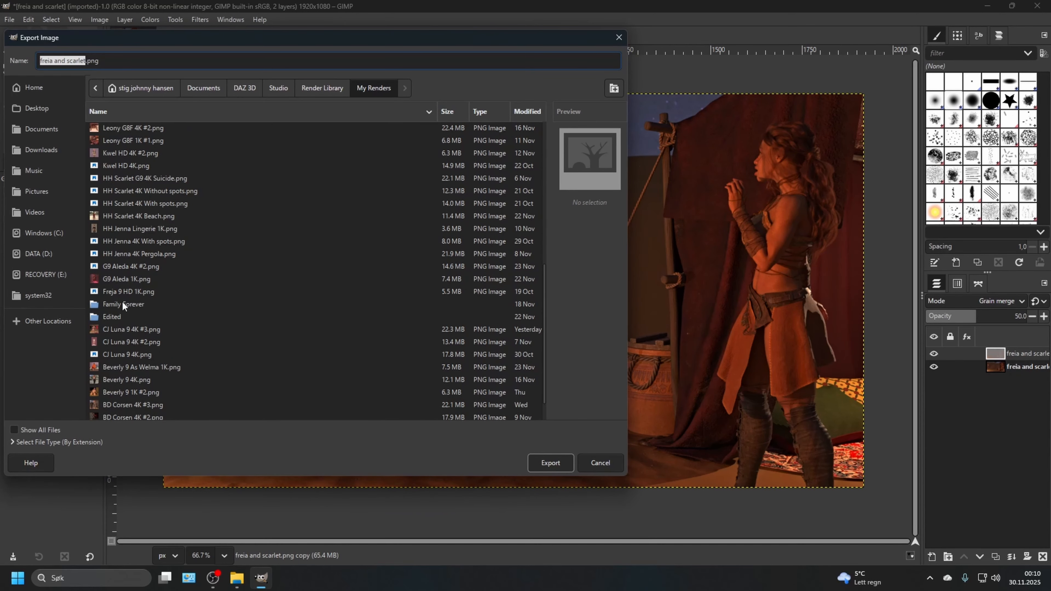
scroll(112, 294, up, 5)
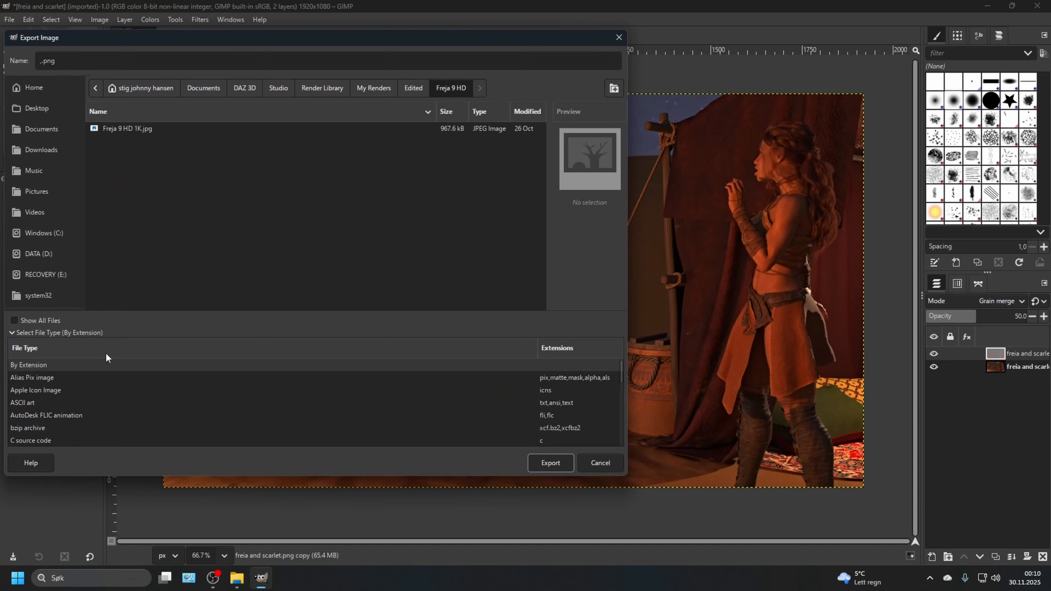
scroll(89, 393, down, 5)
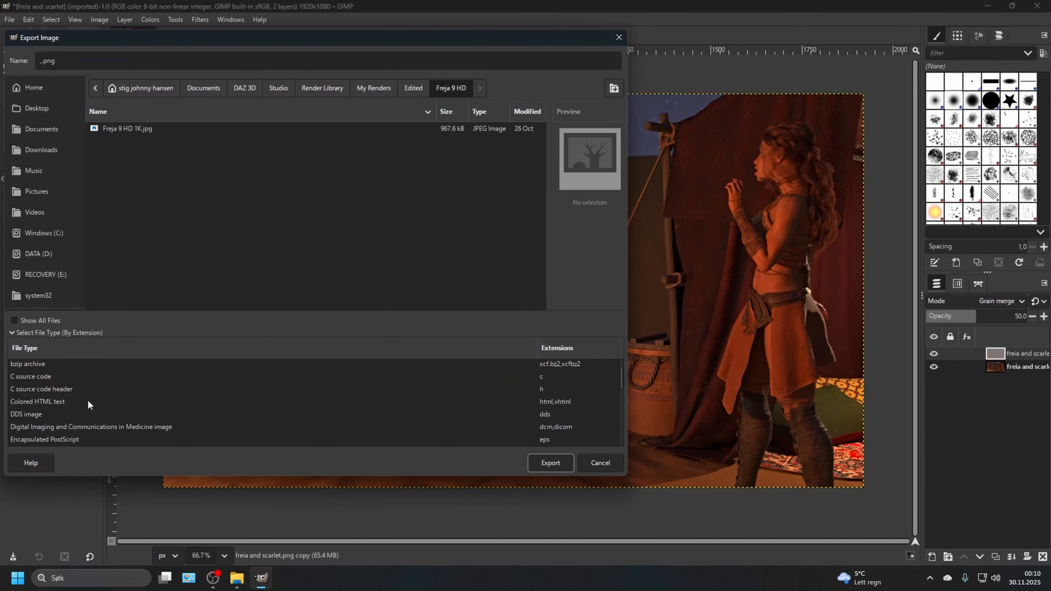
scroll(95, 399, down, 4)
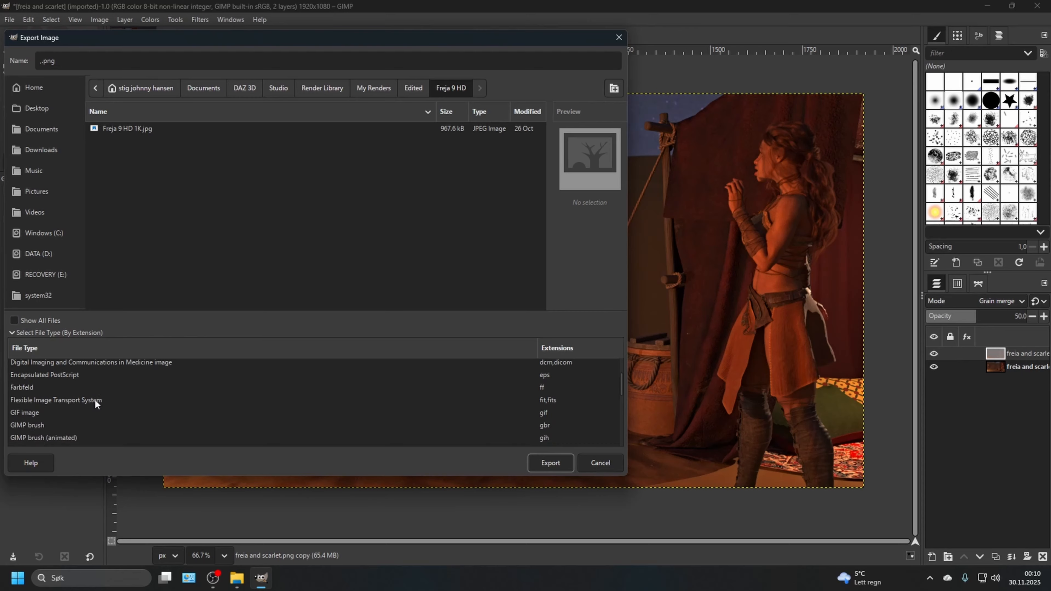
scroll(94, 400, up, 1)
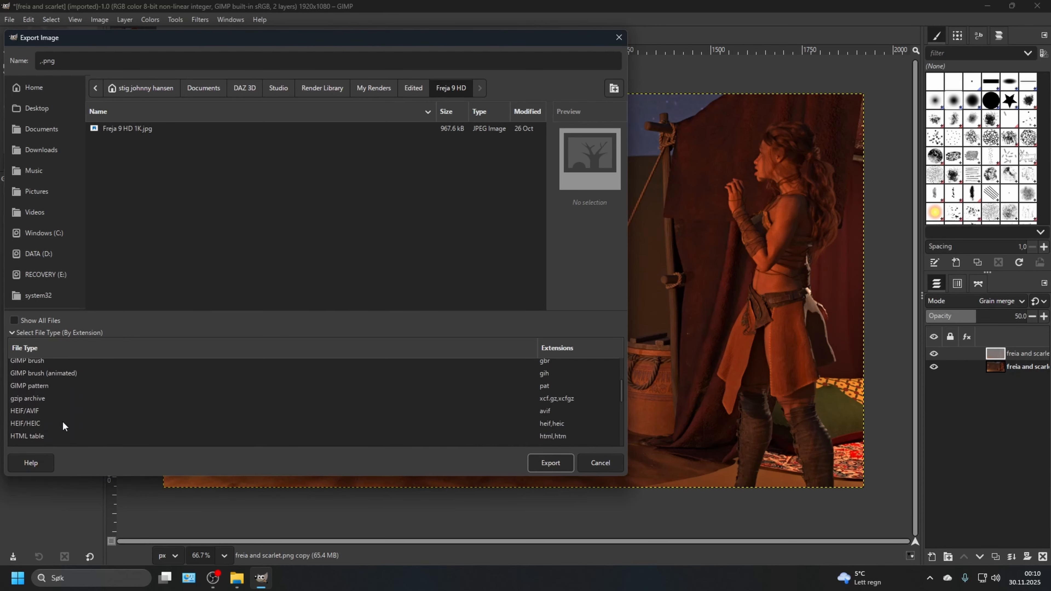
scroll(62, 420, down, 1)
click(27, 432)
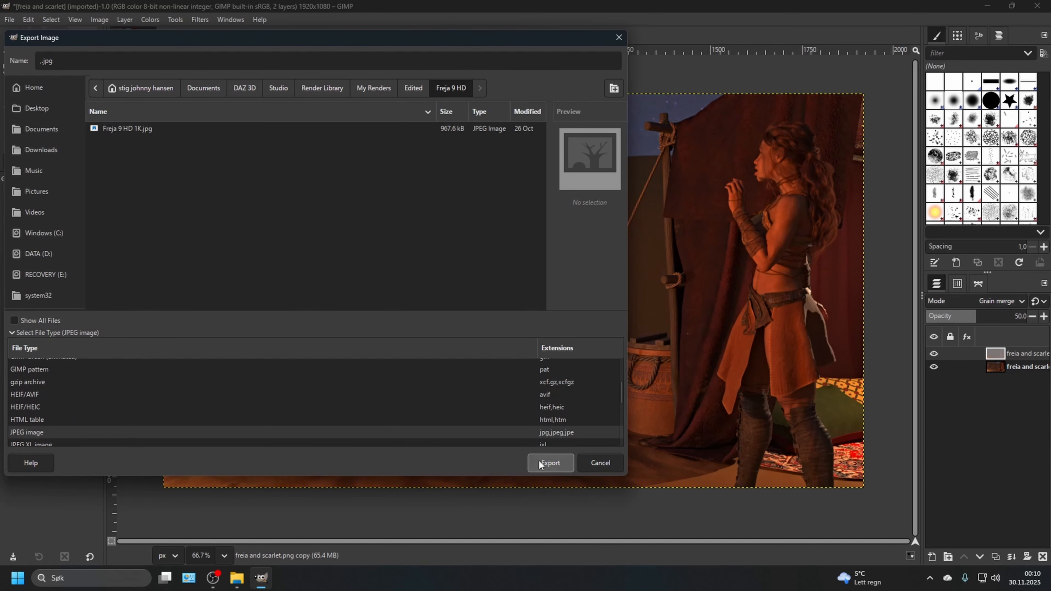
click(550, 463)
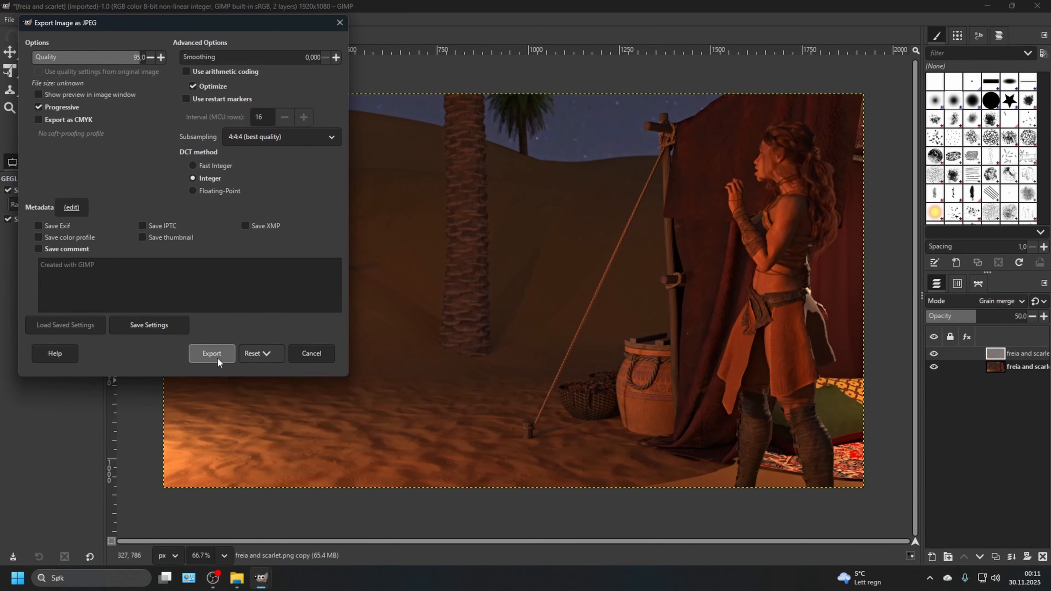
click(200, 355)
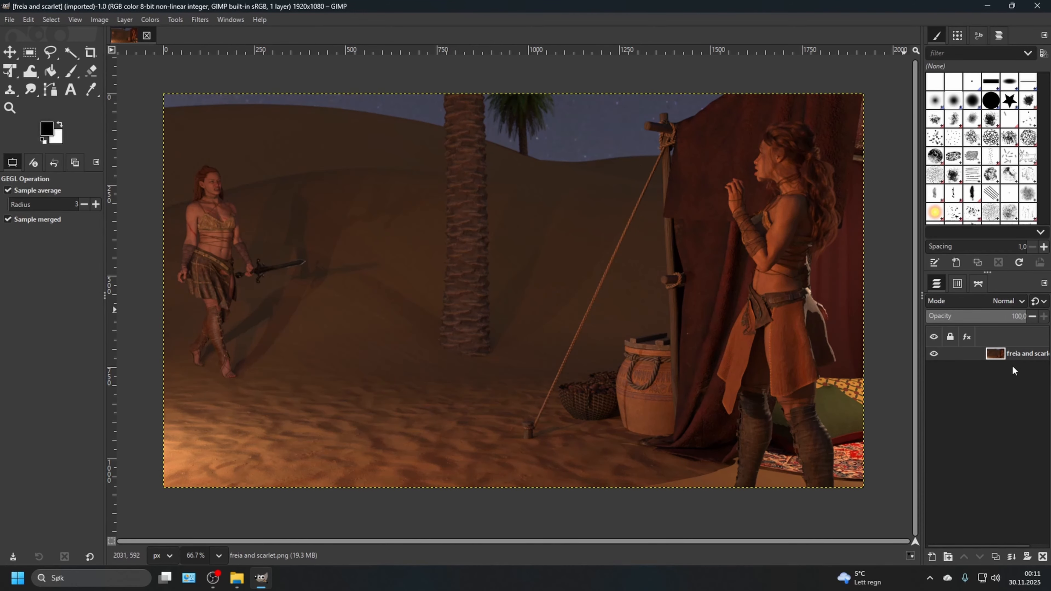
- Try shifting the image's midtones toward blue with a Color Balance adjustment
click(149, 19)
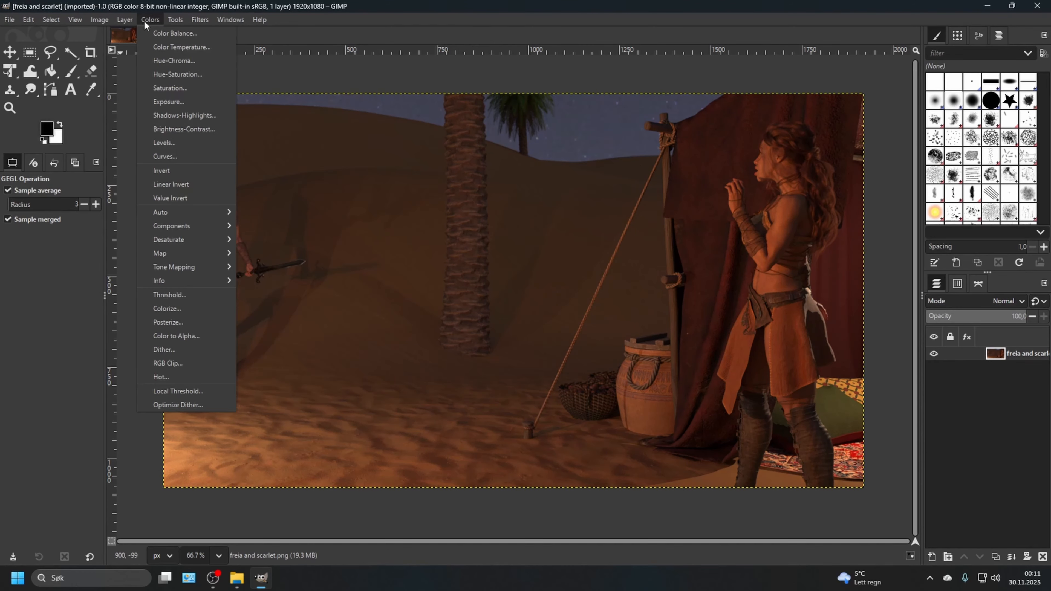
click(161, 36)
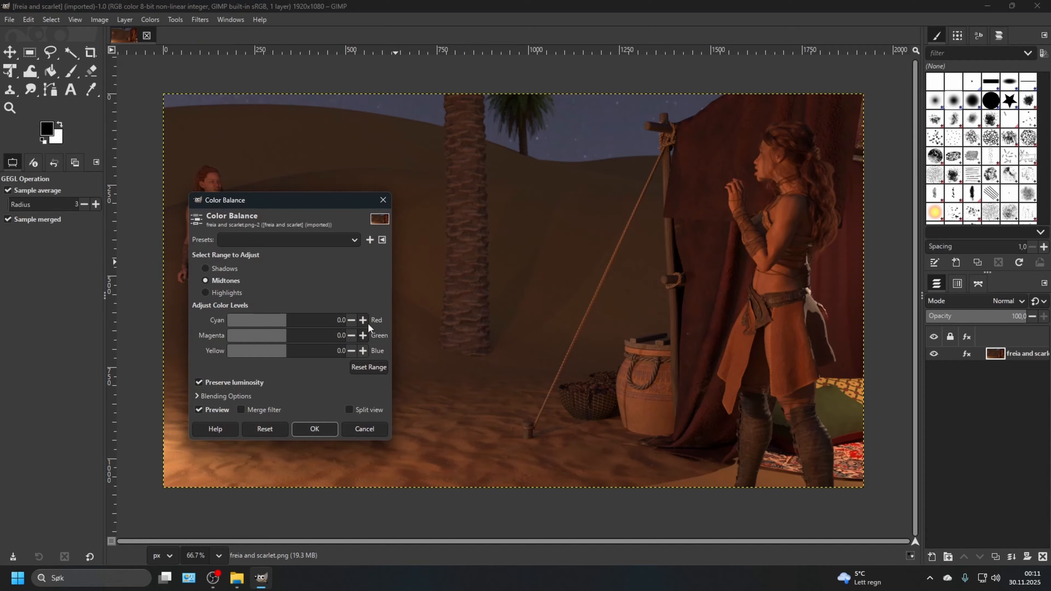
click(365, 353)
click(314, 428)
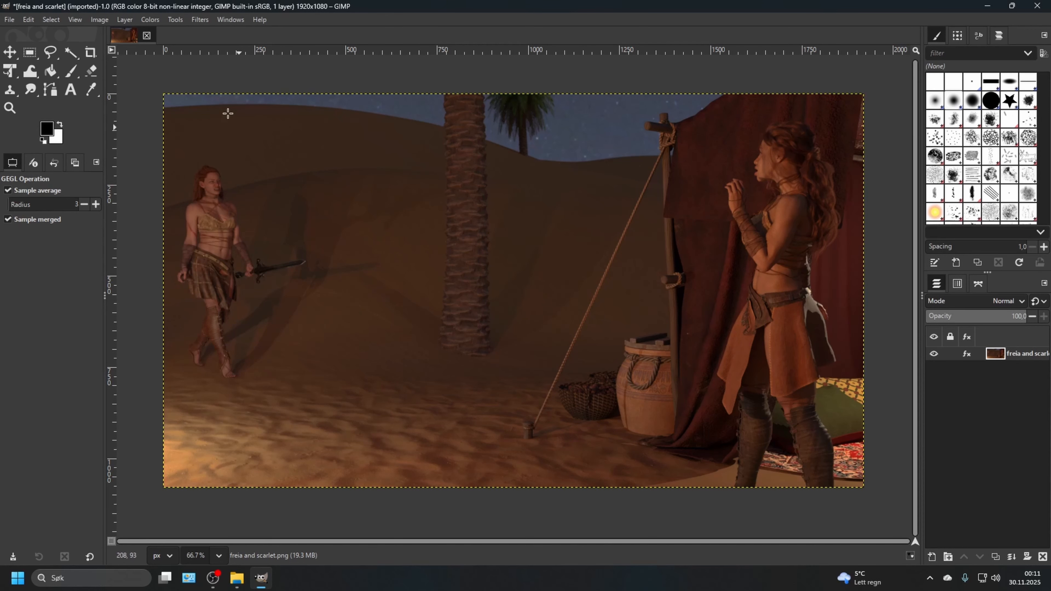
- Compare the picture with and without the Color Balance adjustment using undo and redo, and leave the adjustment undone
click(29, 20)
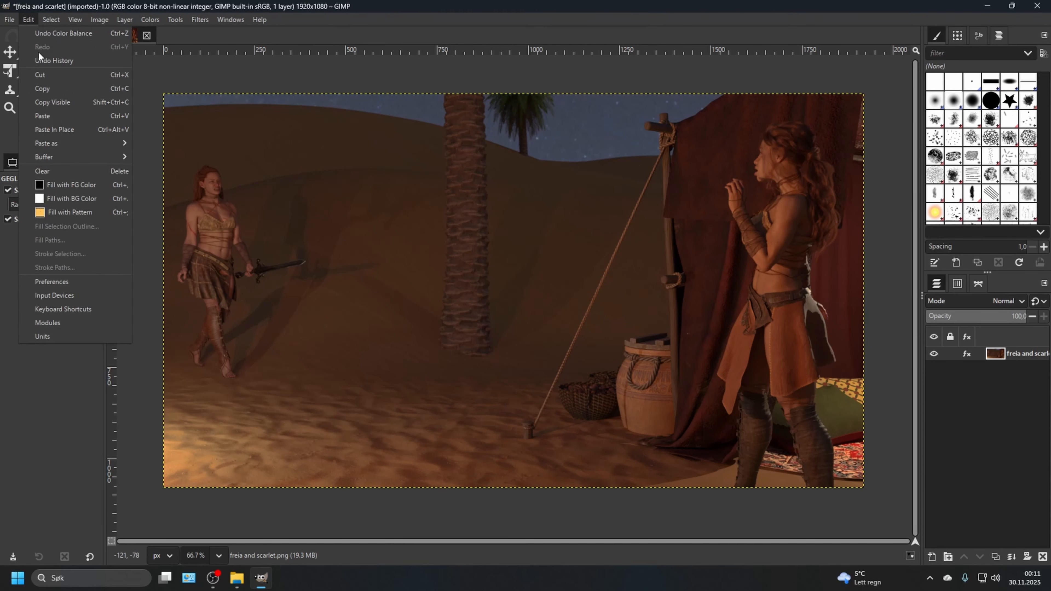
click(44, 32)
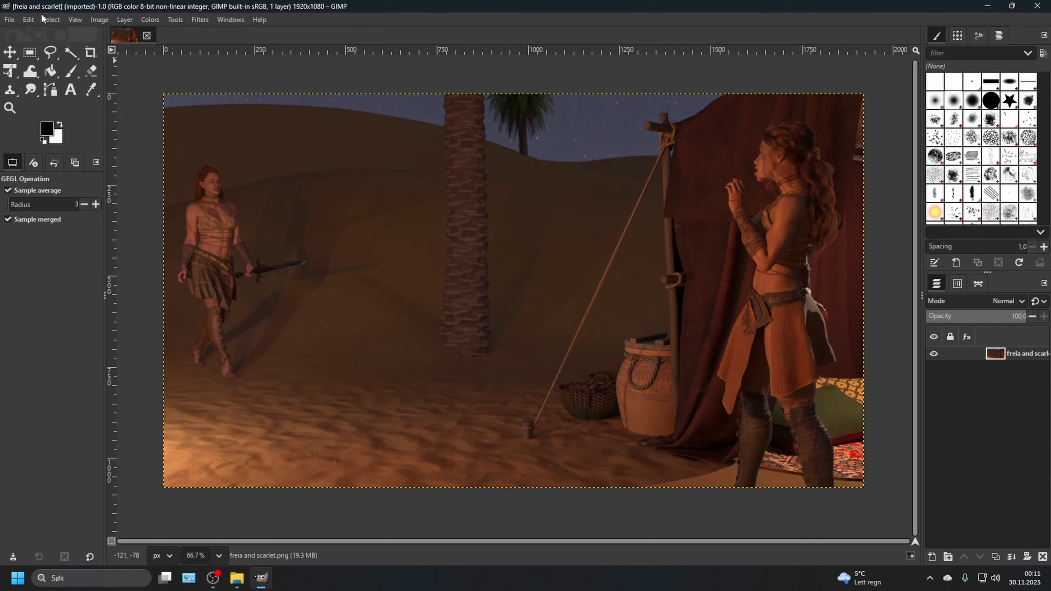
click(10, 19)
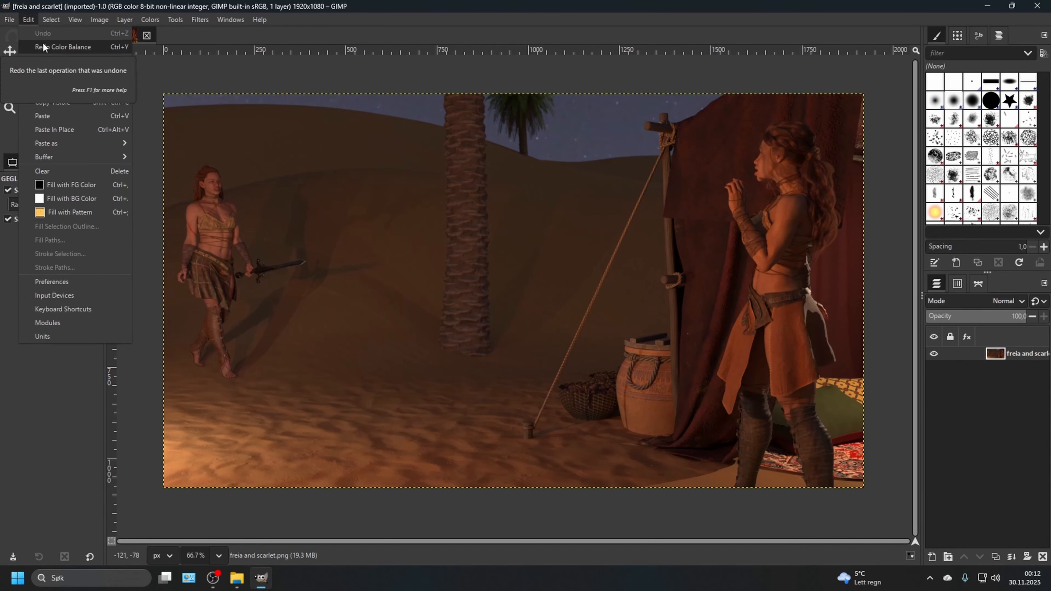
click(44, 46)
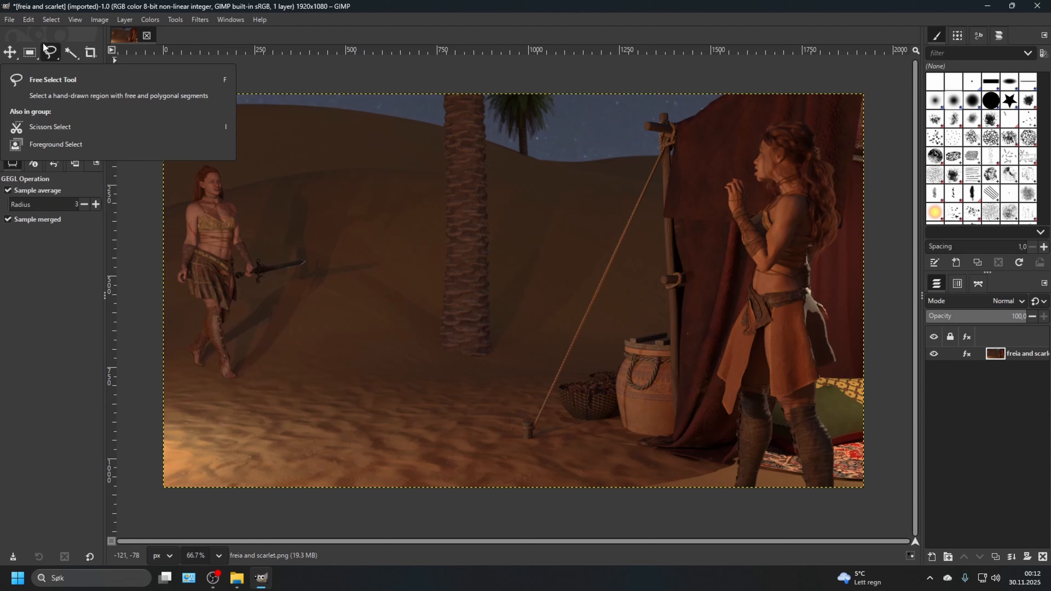
click(31, 21)
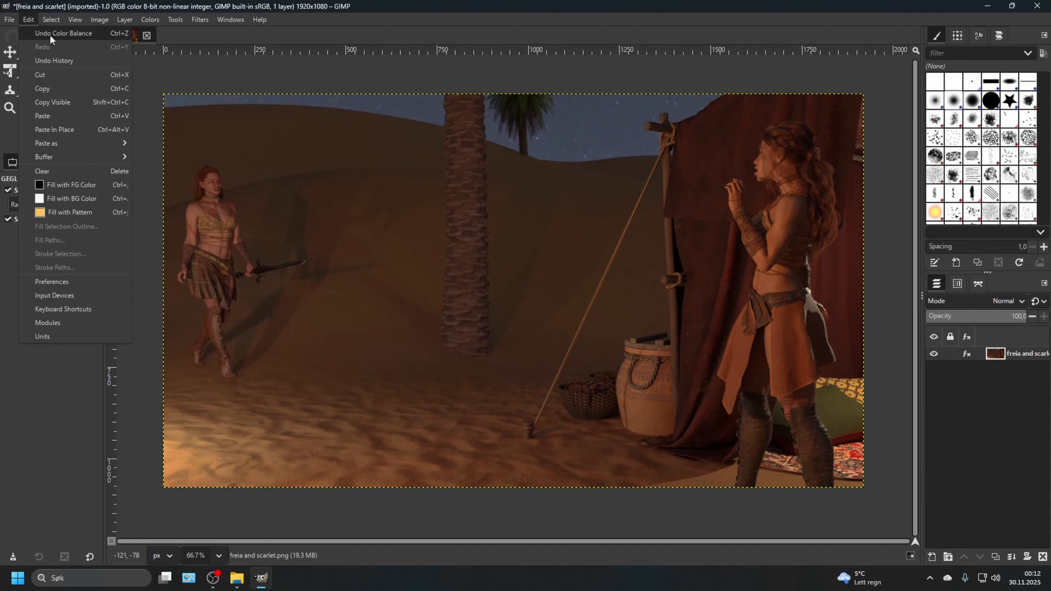
click(49, 34)
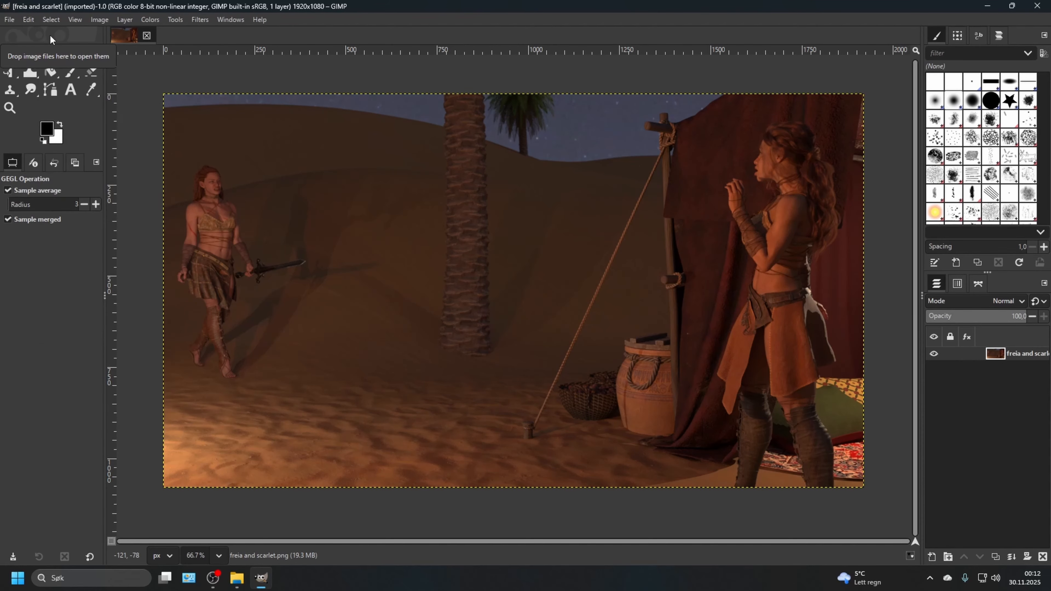
click(33, 21)
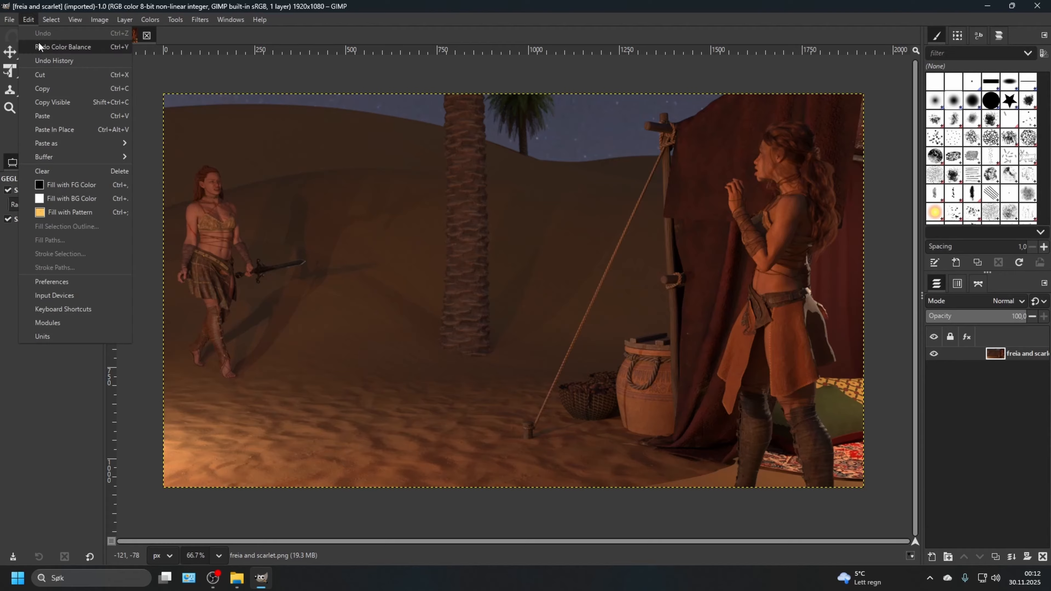
click(38, 41)
click(28, 19)
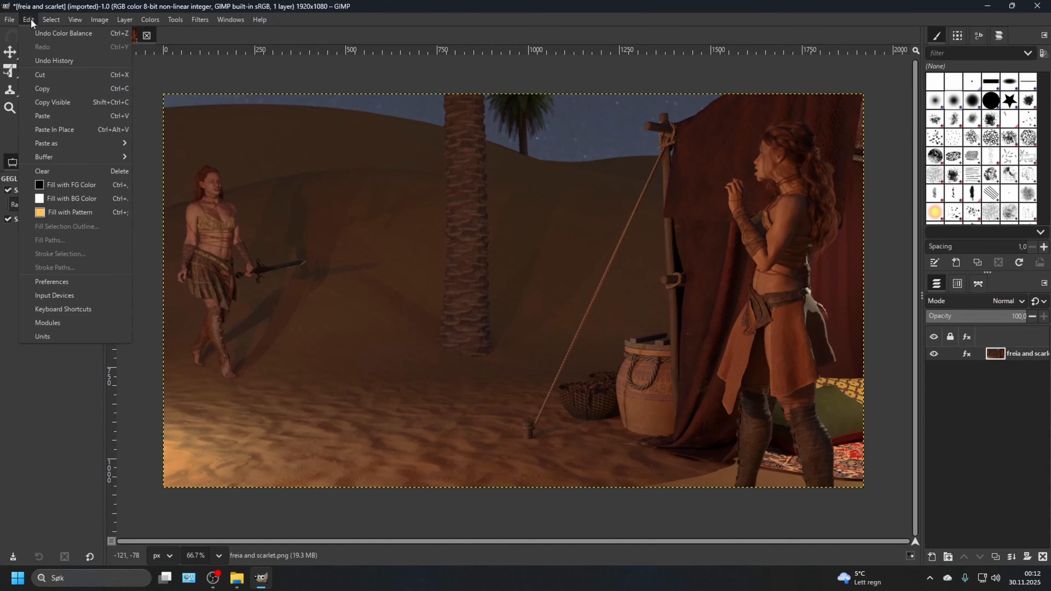
click(40, 35)
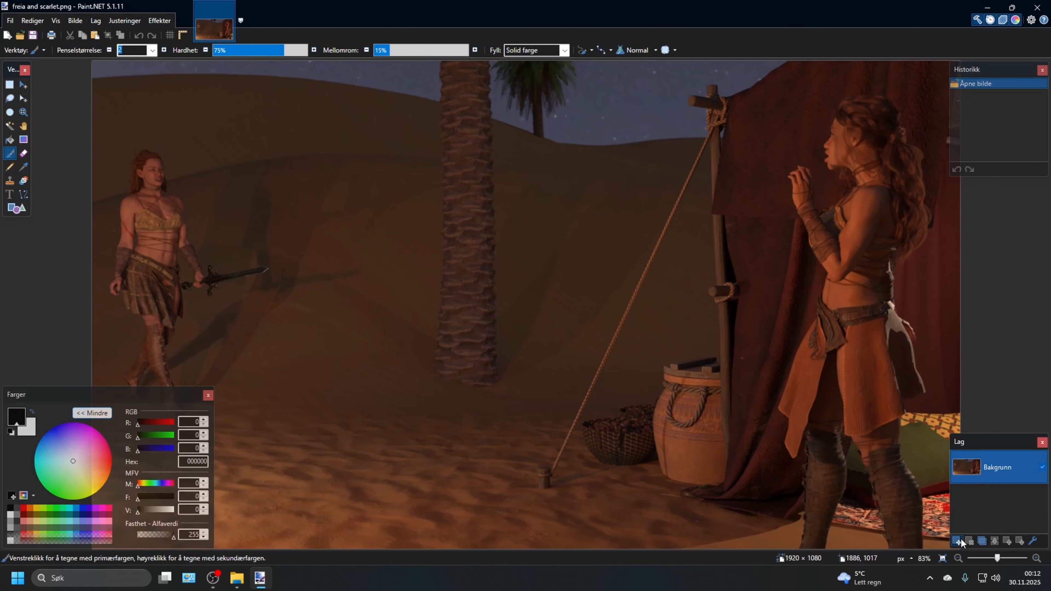
- In Paint.NET, add a new layer above the background and set the primary color to dark blue 2F4387 for the rectangle shape
click(960, 539)
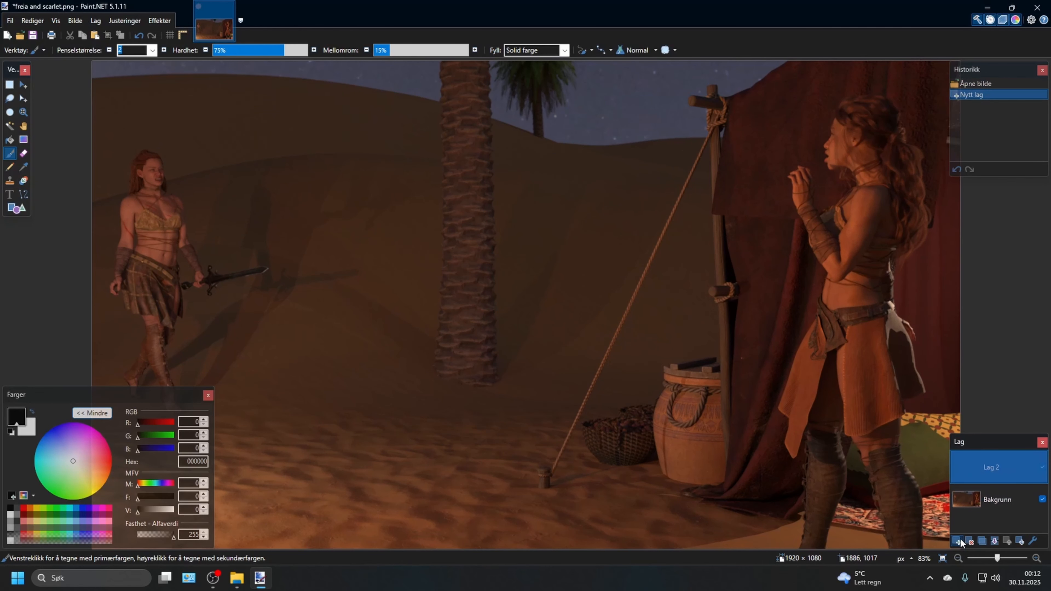
click(17, 206)
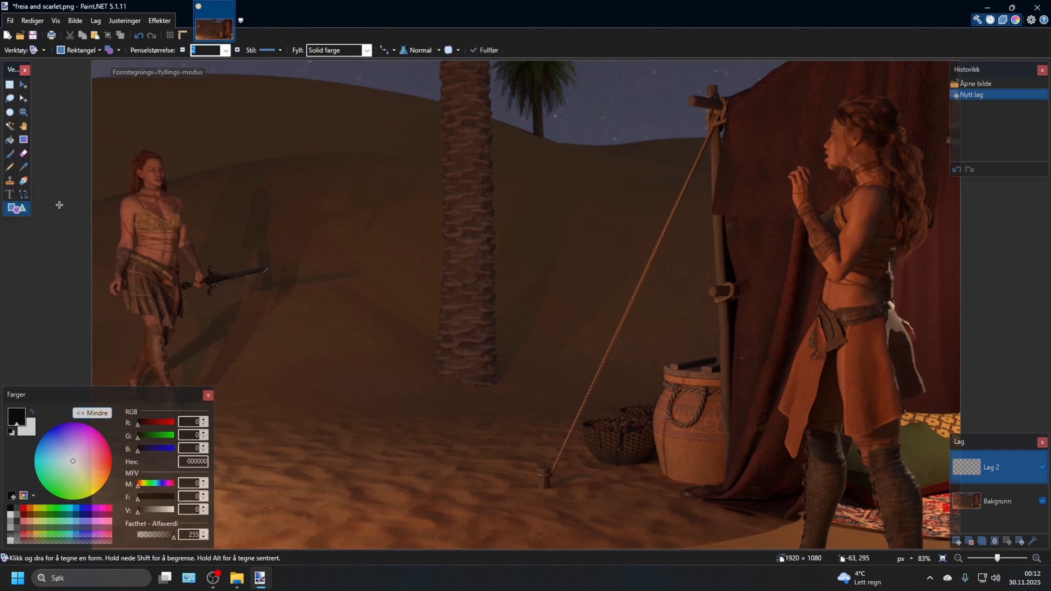
click(59, 449)
drag(59, 450, 53, 441)
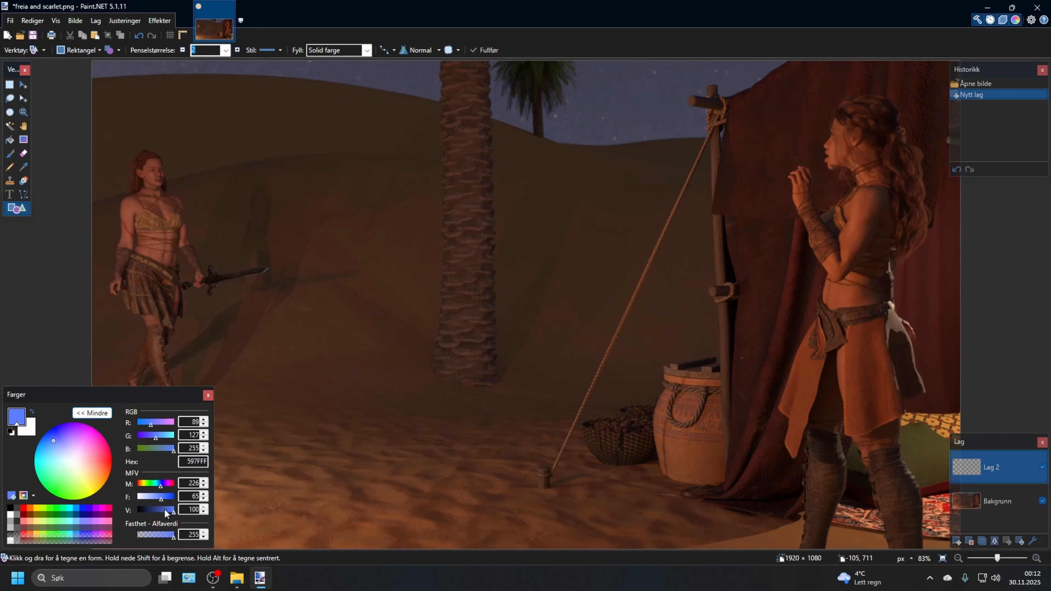
drag(172, 510, 157, 511)
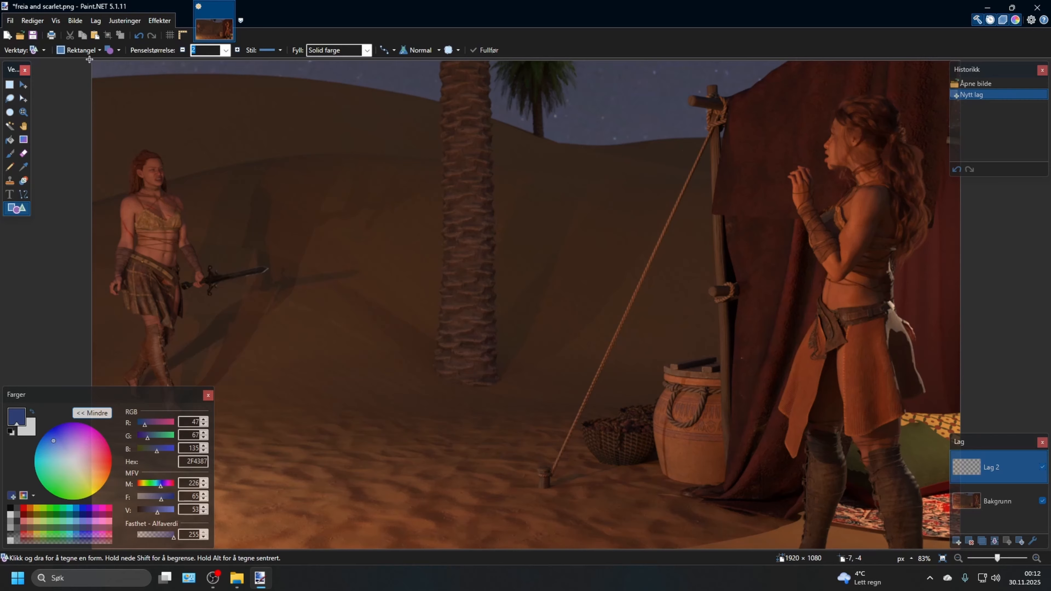
- Cover the entire canvas with a filled dark blue rectangle on the new layer
drag(89, 59, 1048, 589)
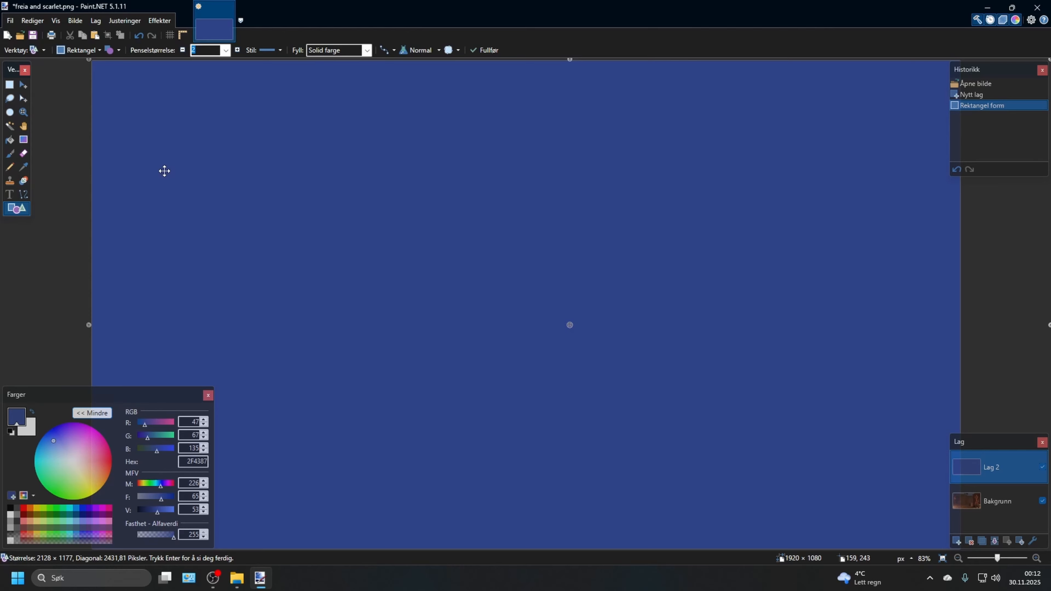
key(period)
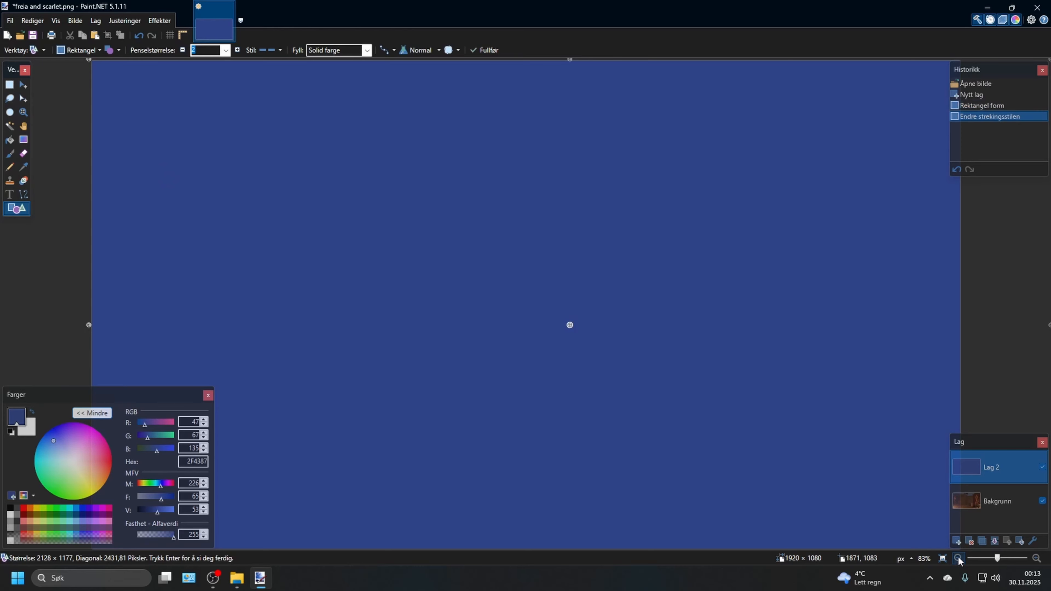
click(52, 96)
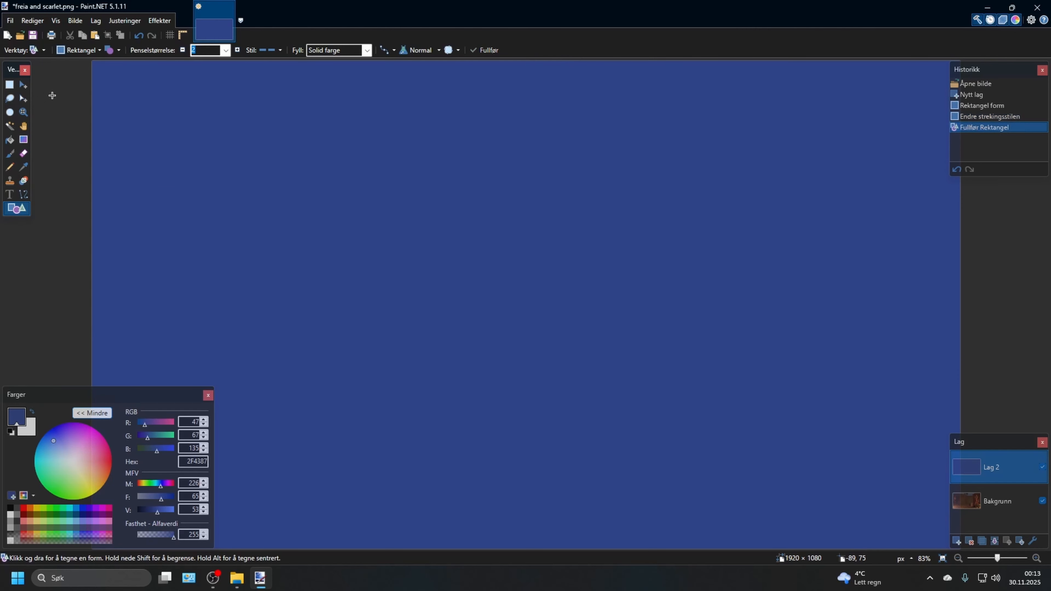
- Lower the blue layer's opacity to a faint tint while keeping the Normal blend mode
click(1032, 542)
drag(557, 280, 442, 279)
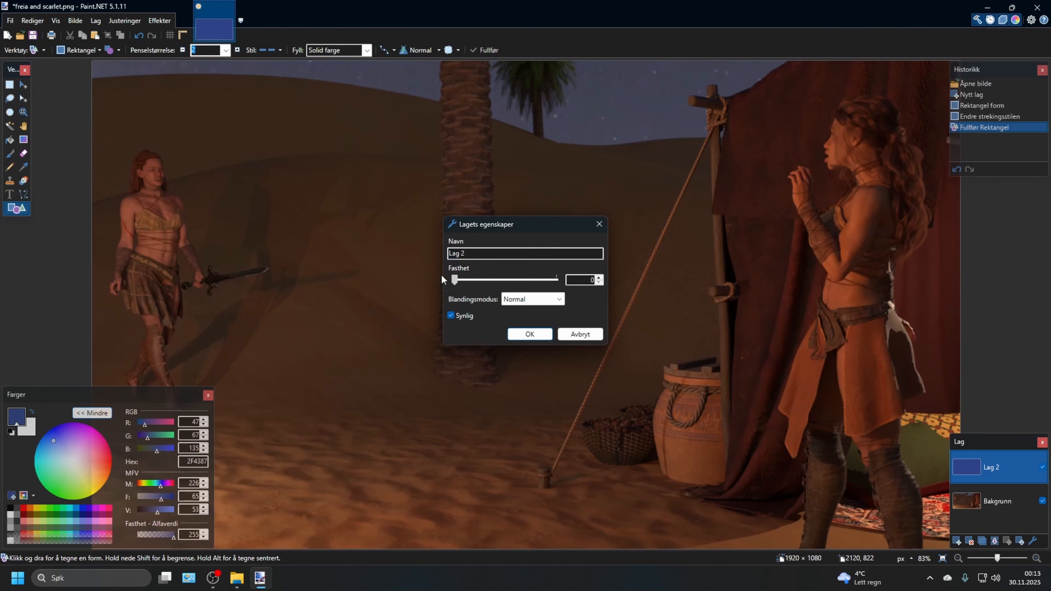
click(600, 278)
click(599, 277)
click(599, 277)
click(599, 277)
click(531, 335)
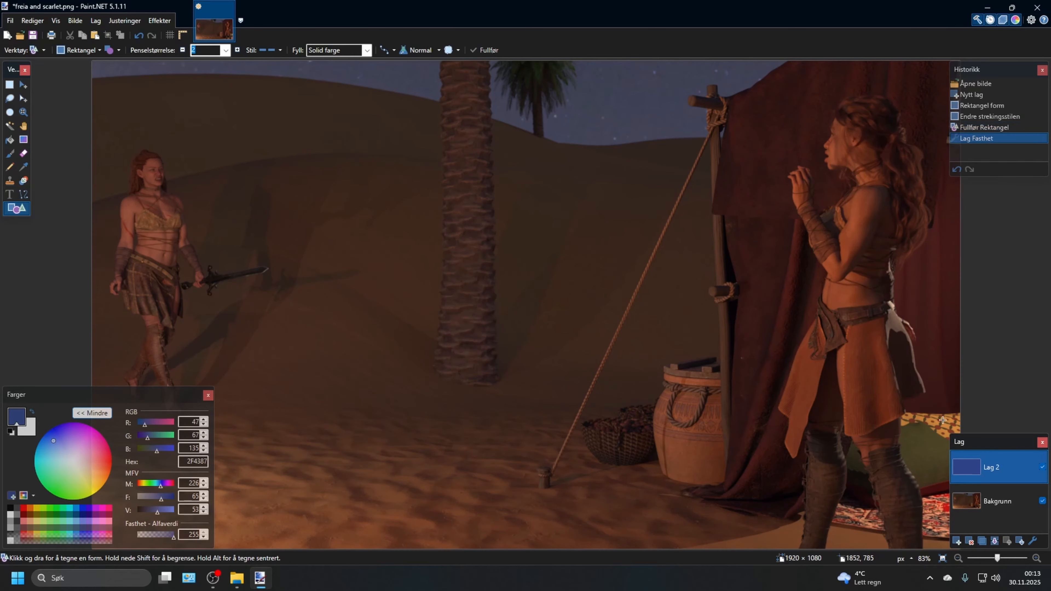
- Compare the picture with the blue layer shown and hidden, and delete that layer
click(1042, 467)
click(1043, 468)
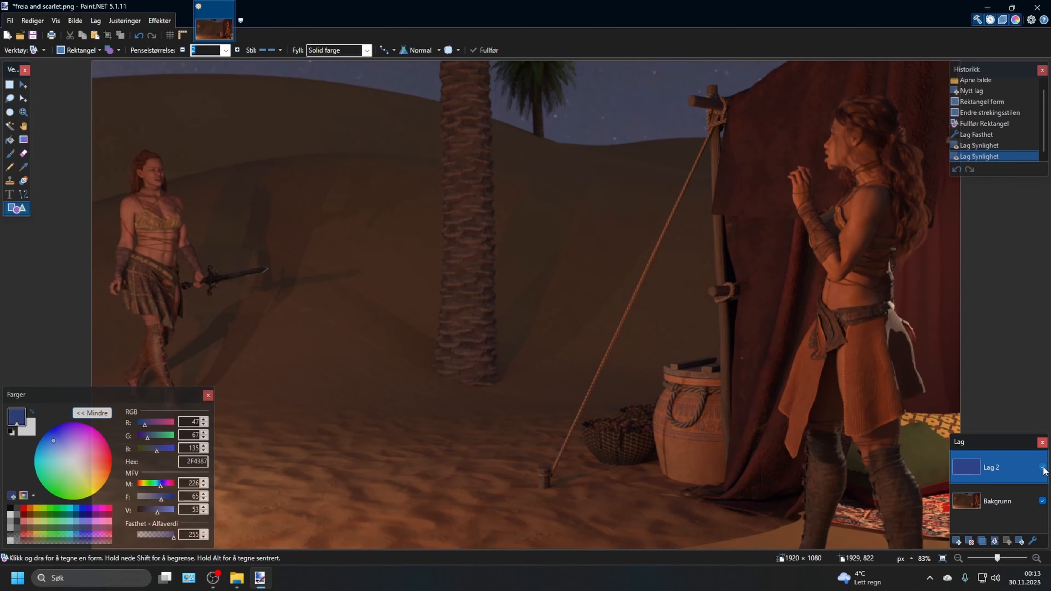
click(1042, 468)
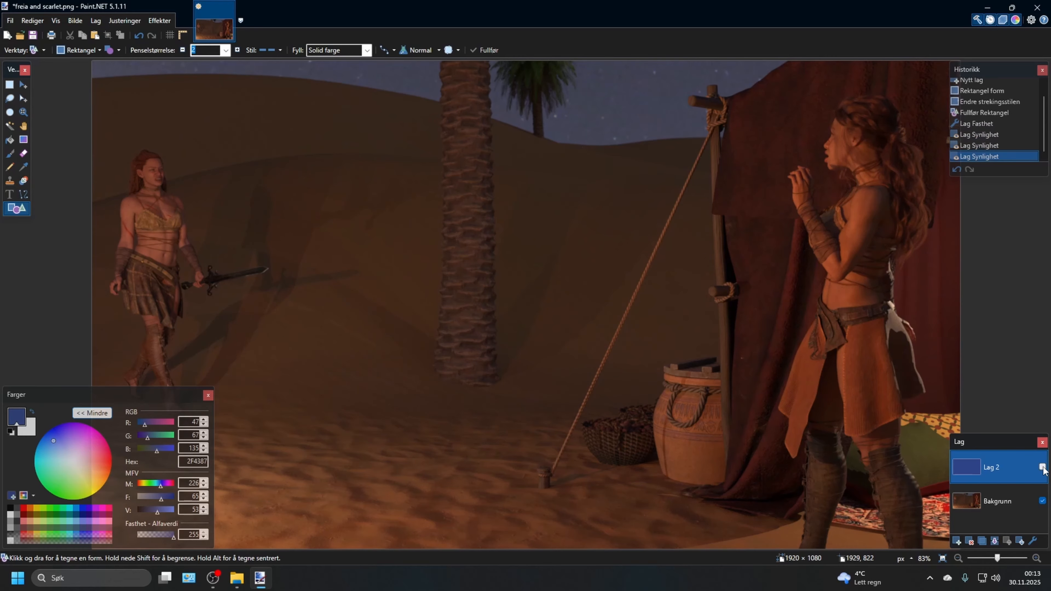
click(1042, 467)
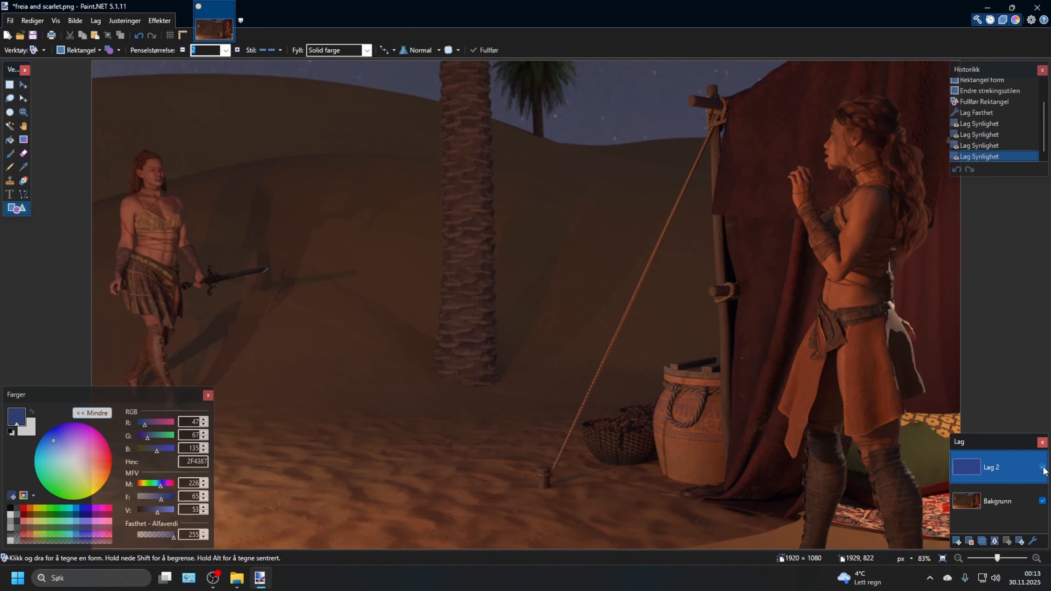
click(1042, 467)
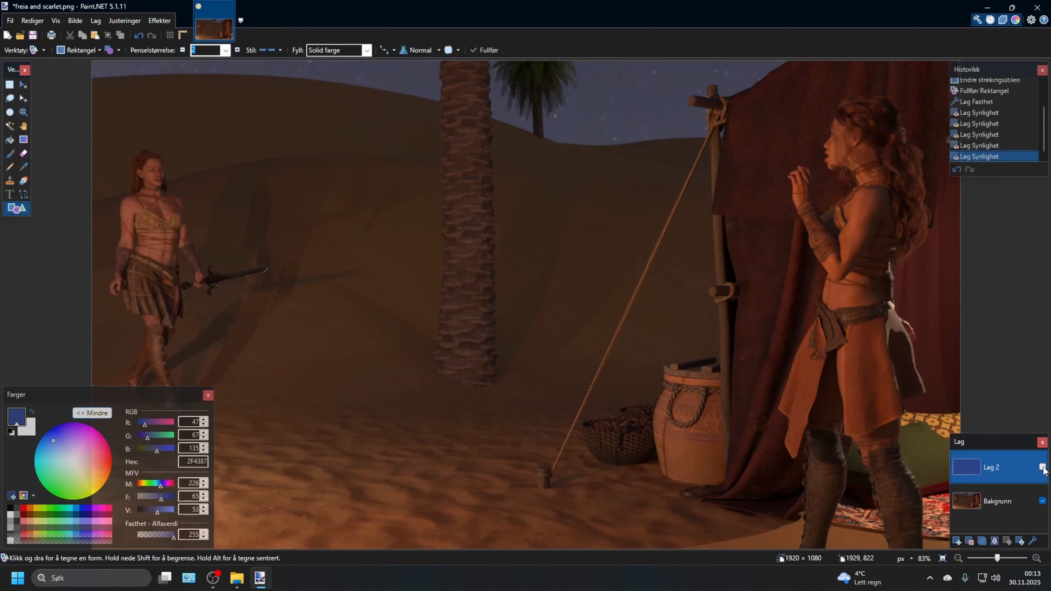
click(1042, 467)
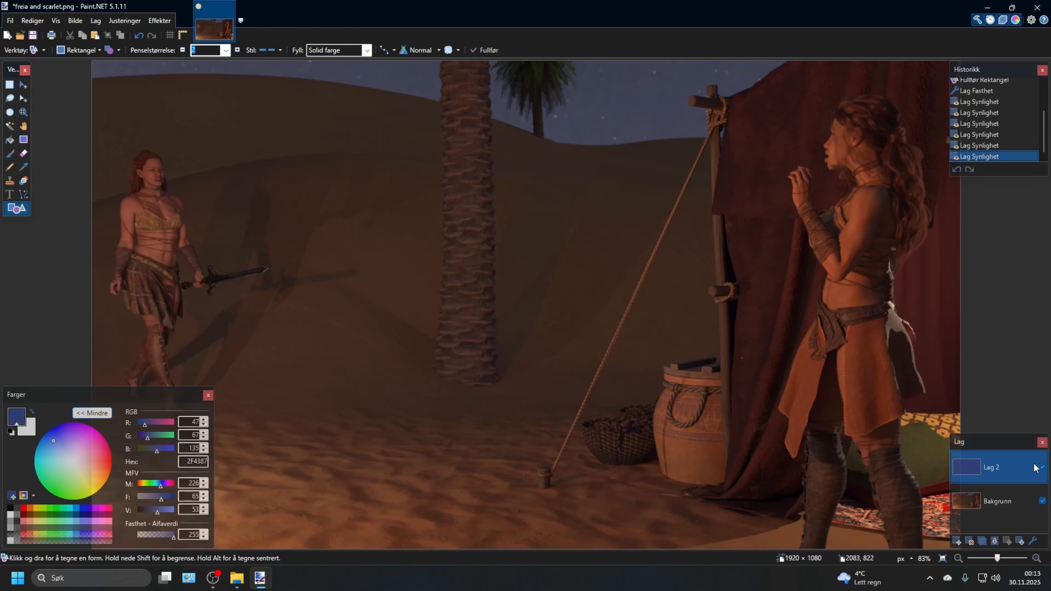
click(968, 542)
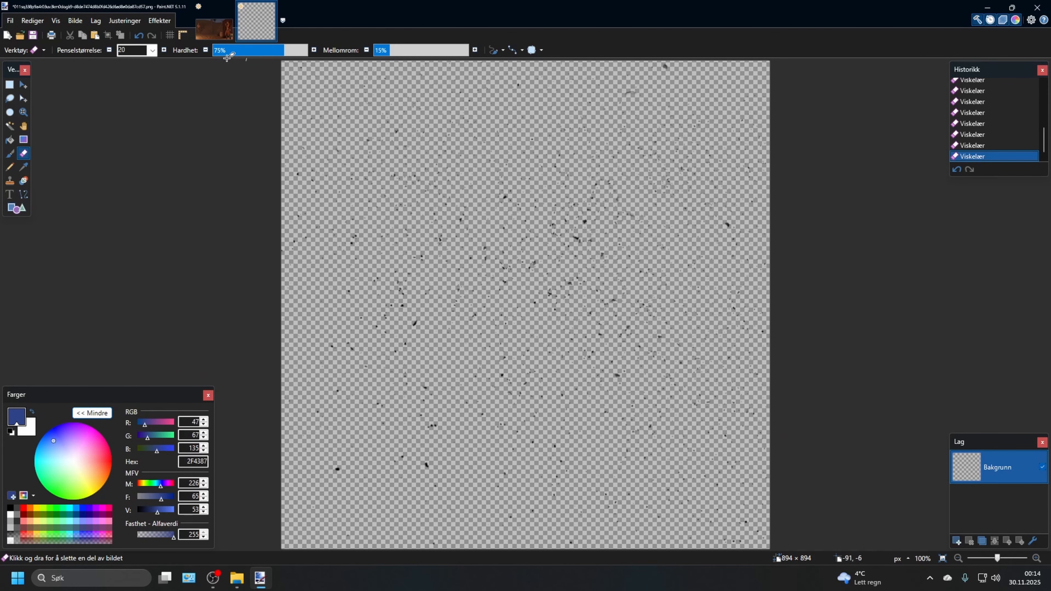
- Select and copy the entire transparent speck image, and return to the desert camp picture
click(9, 85)
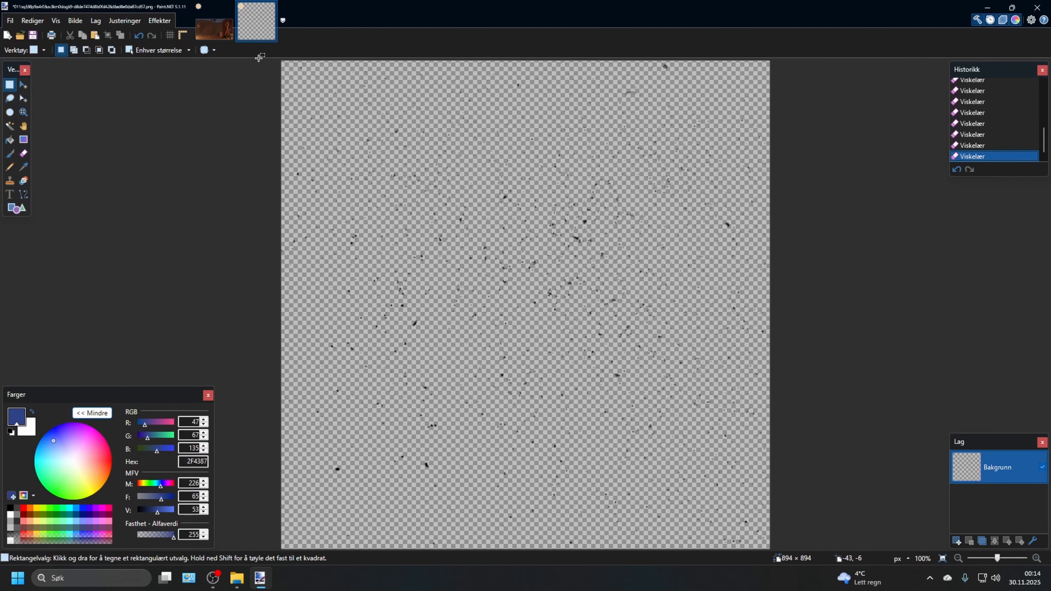
drag(262, 59, 775, 552)
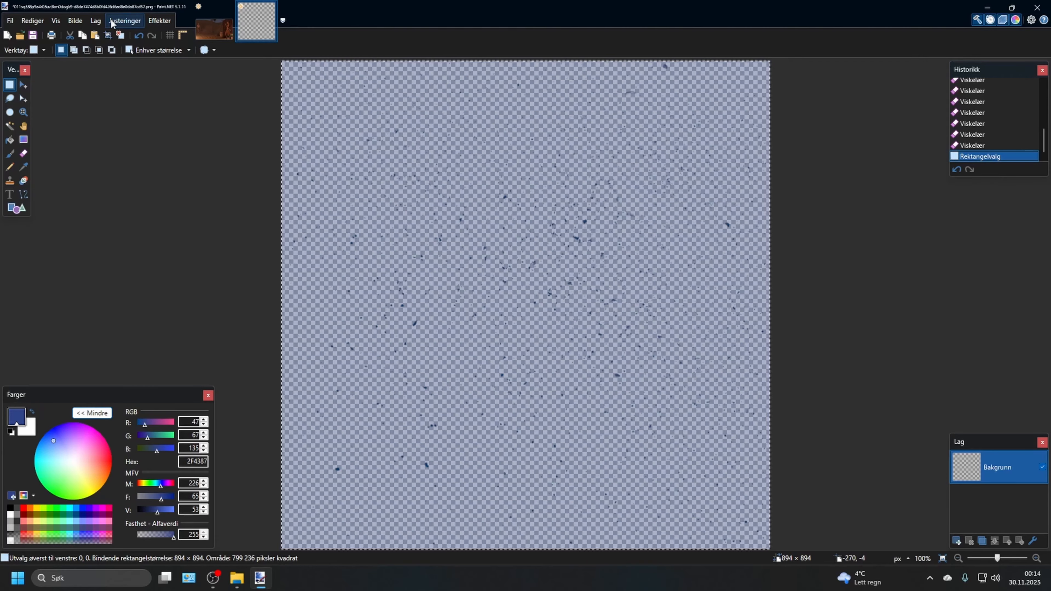
key(ctrl+Tab)
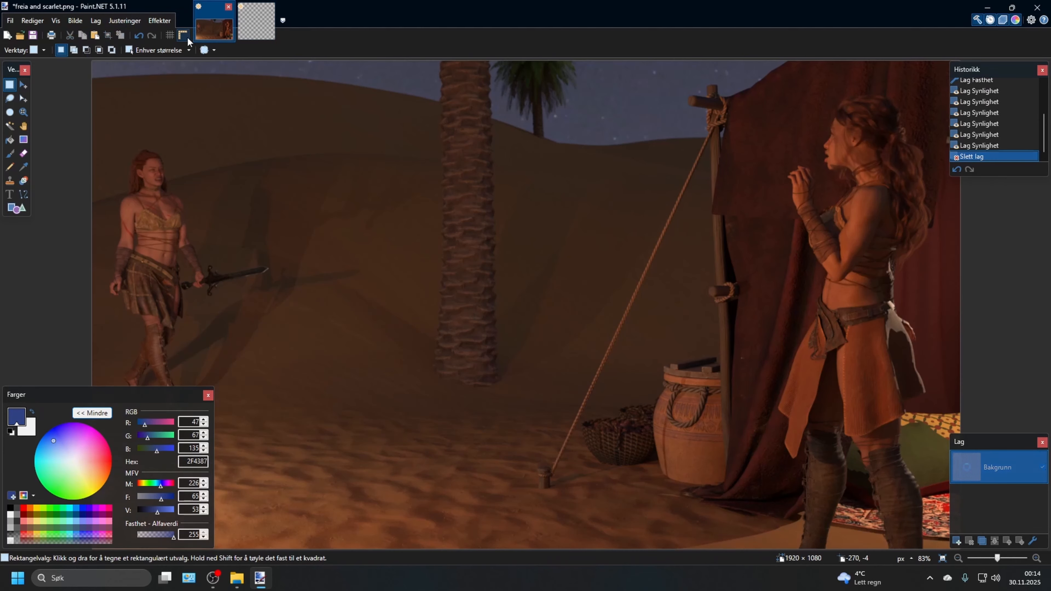
- Add a new layer above the background and paste the copied specks onto it
click(96, 35)
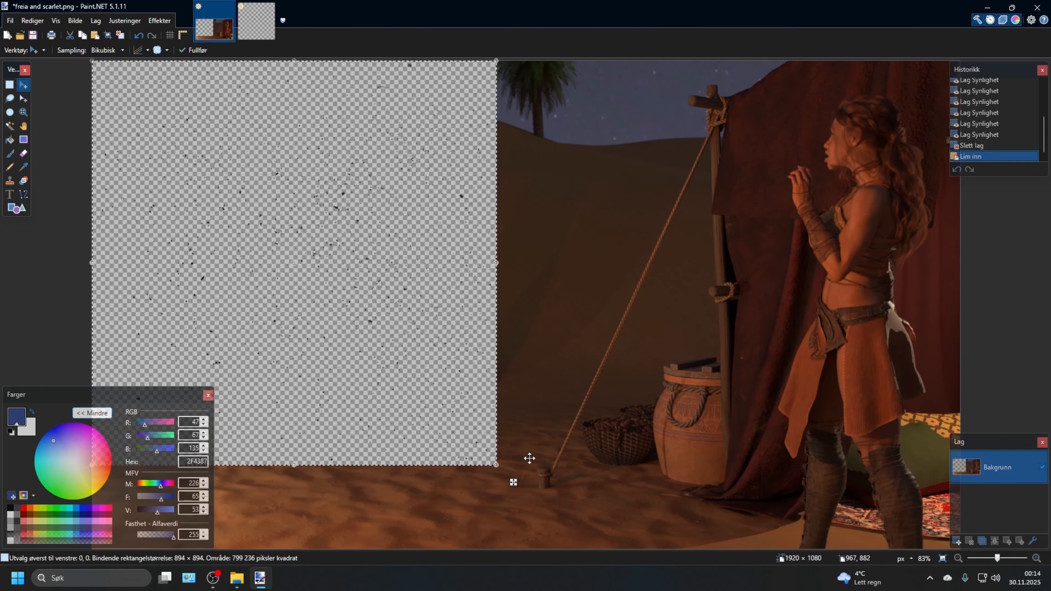
click(139, 36)
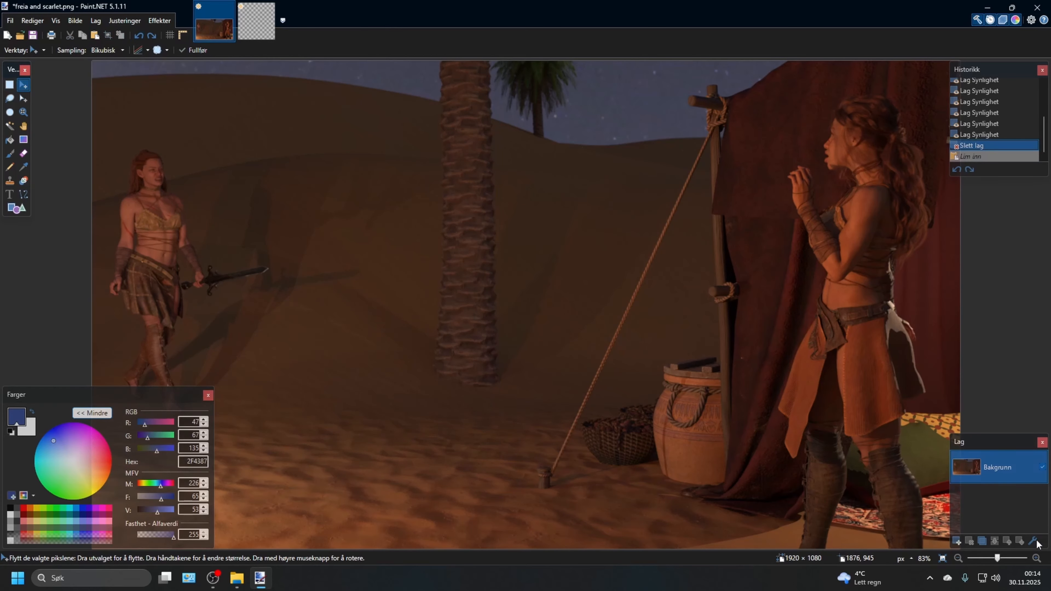
click(957, 541)
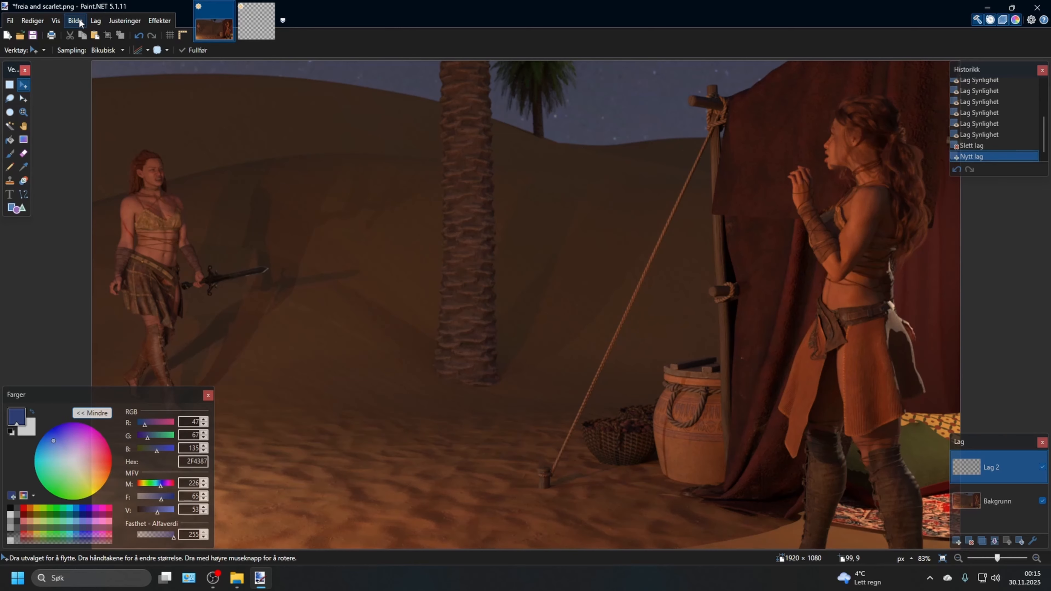
click(95, 34)
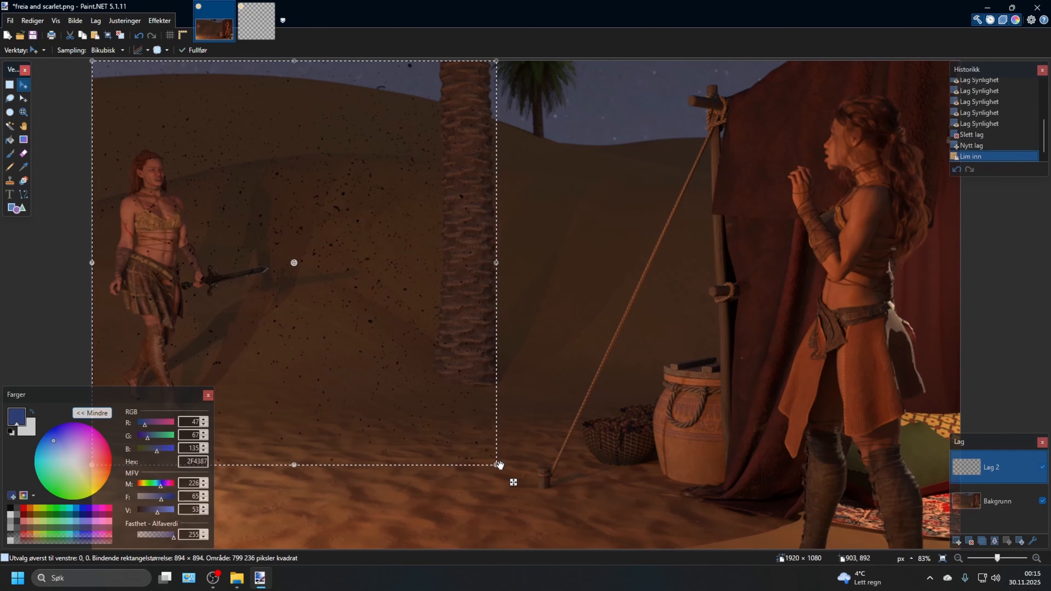
- Scale the pasted specks to about 485 × 526 pixels and place them over the woman with the sword
drag(497, 467, 312, 300)
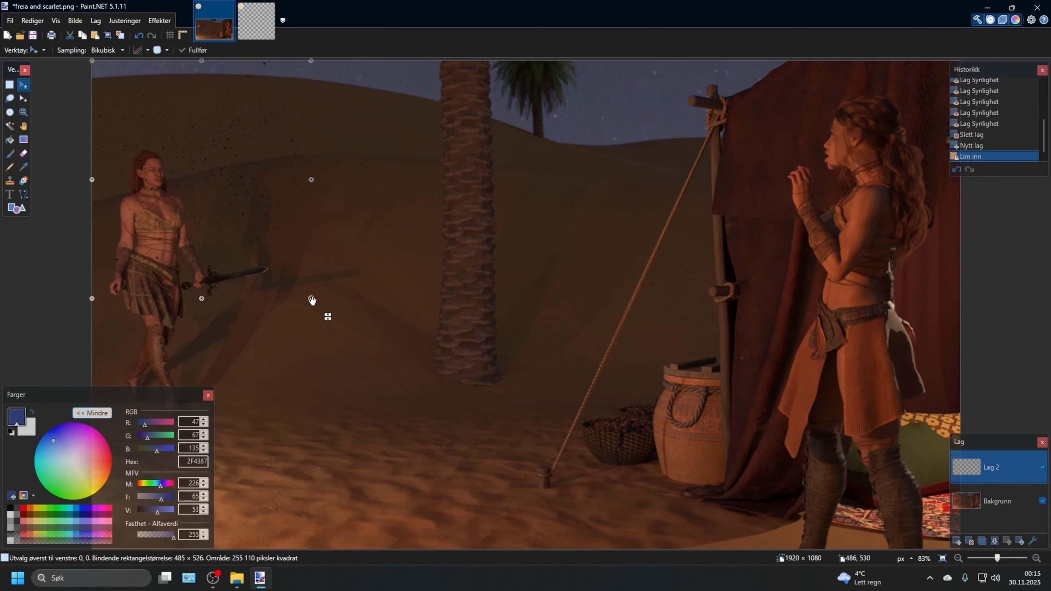
drag(281, 211, 438, 315)
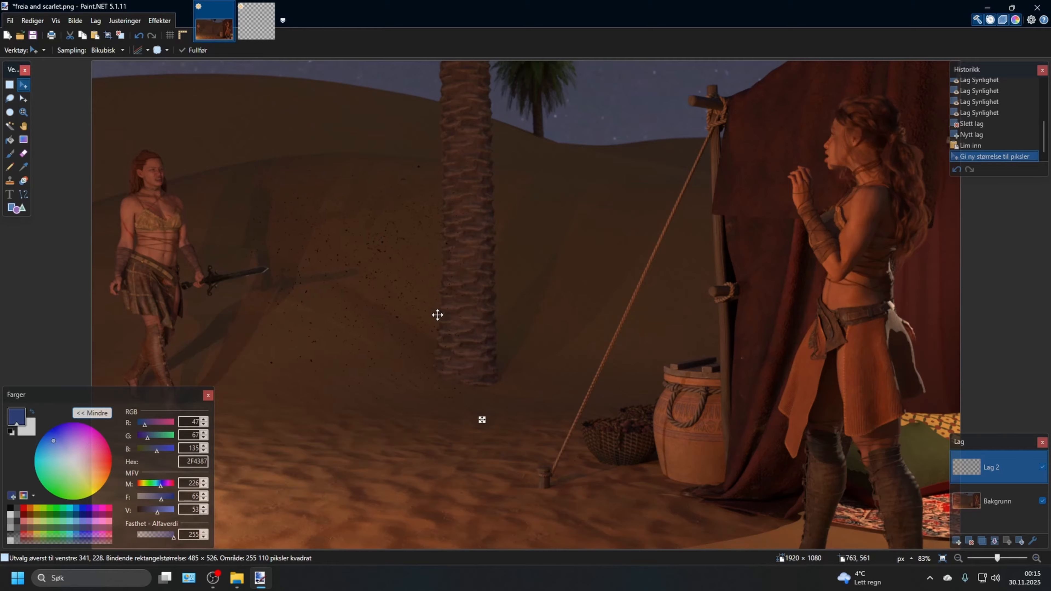
drag(419, 274, 285, 234)
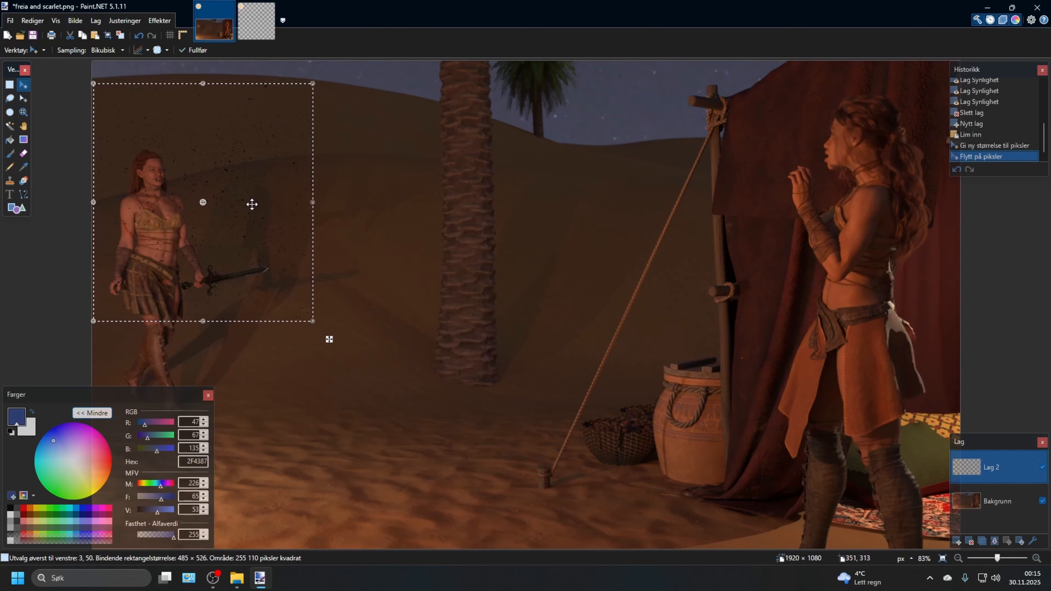
key(ctrl+d)
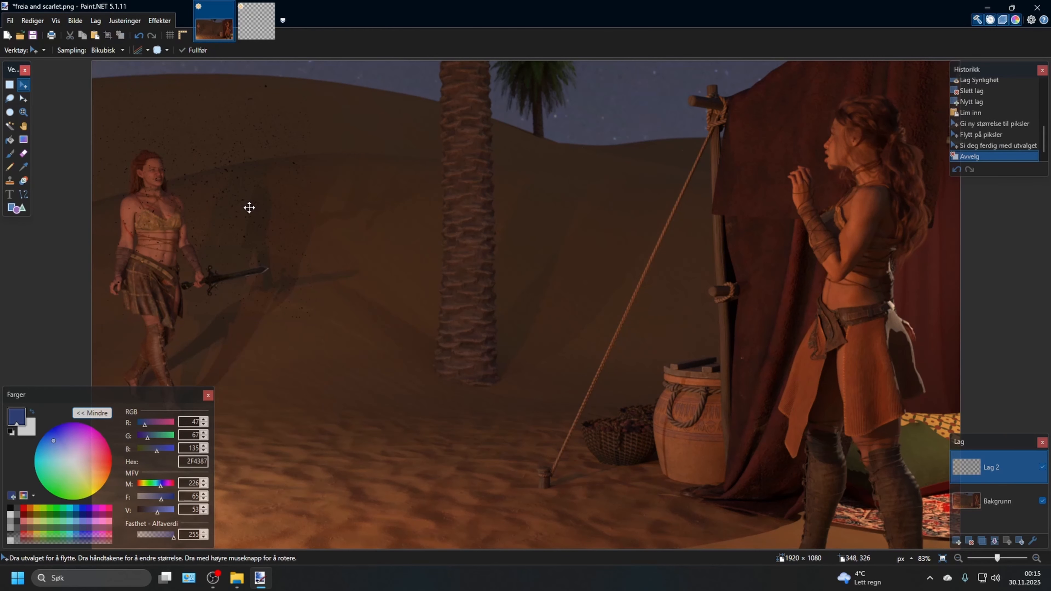
click(95, 36)
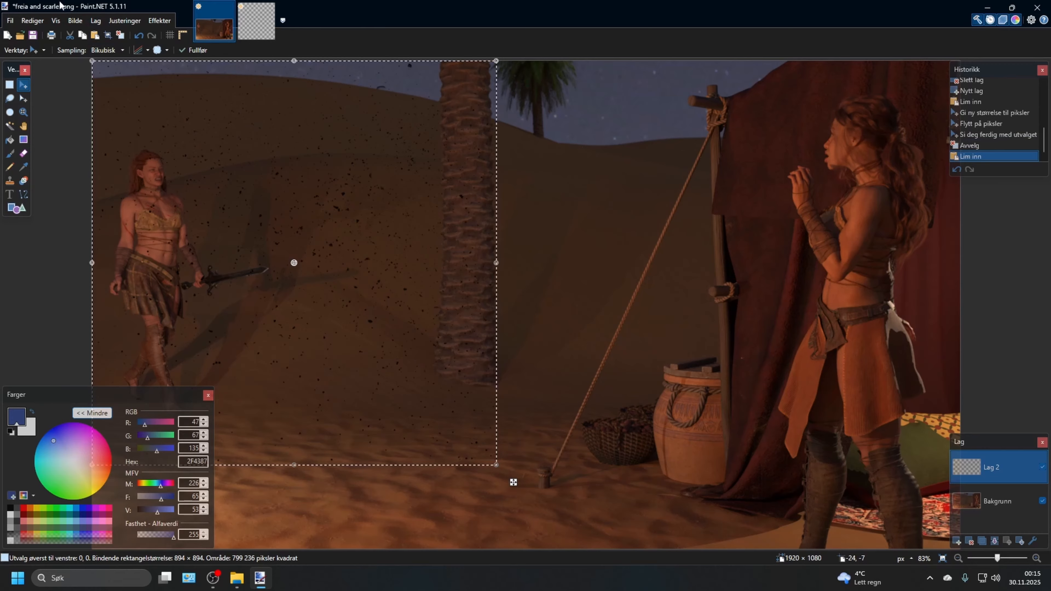
click(138, 36)
click(139, 36)
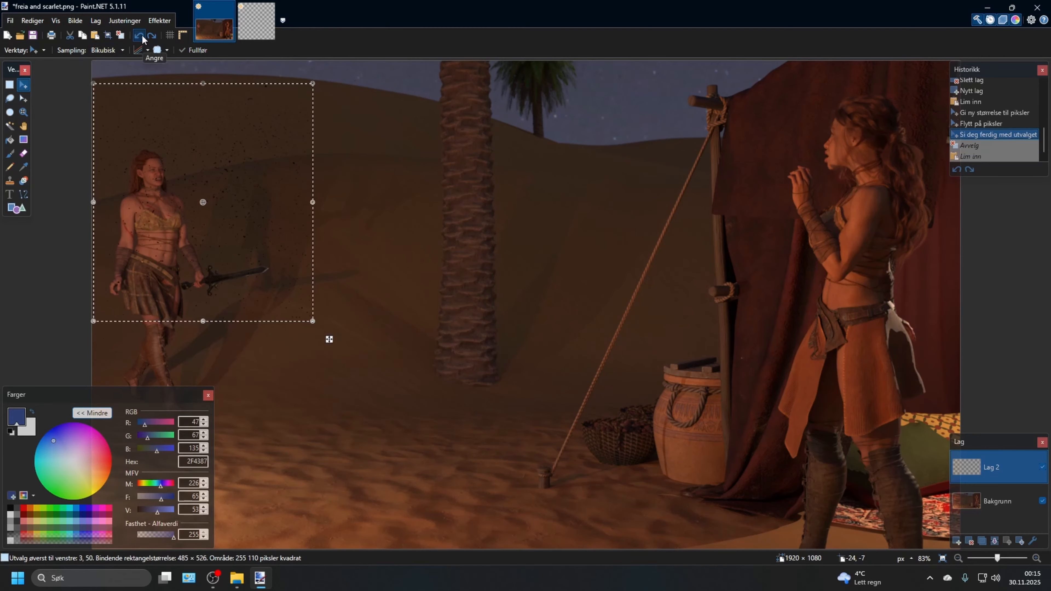
- Duplicate the speck layer, move the copied specks down onto the sand below the sword, and deselect them
click(75, 21)
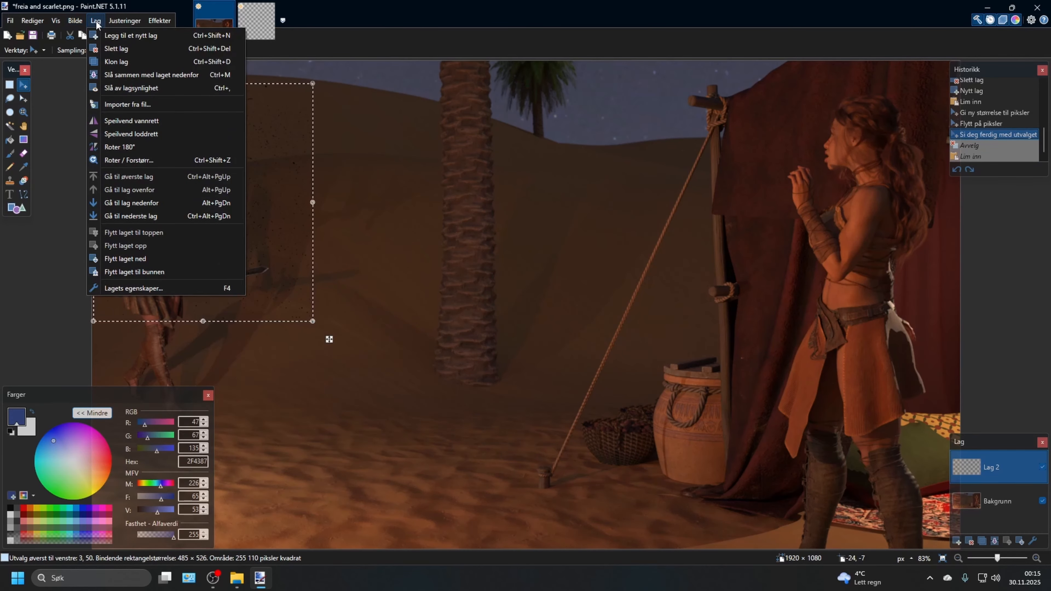
click(118, 62)
drag(277, 175, 309, 394)
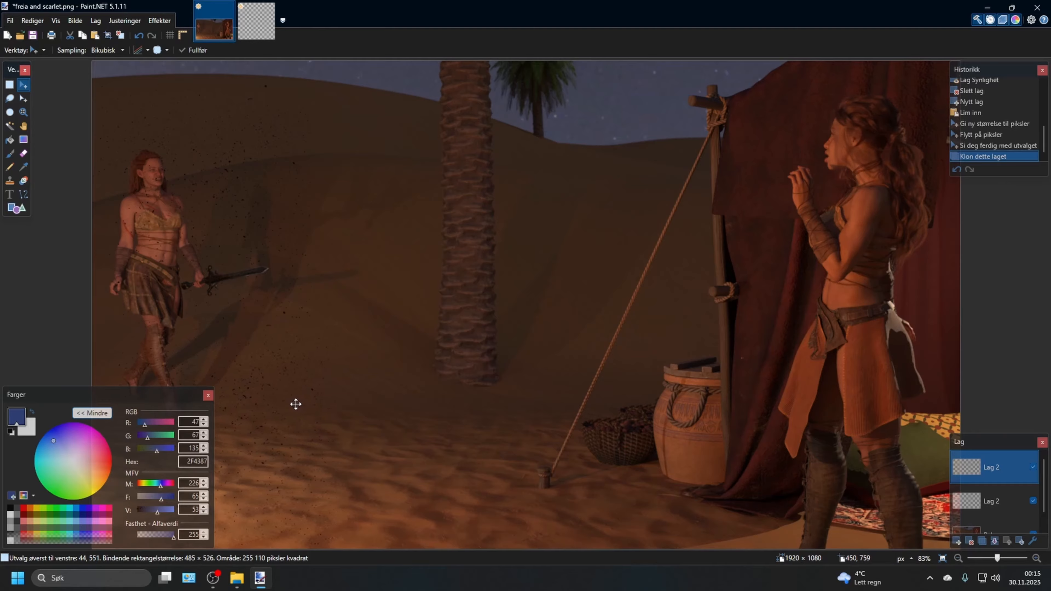
drag(297, 411, 303, 457)
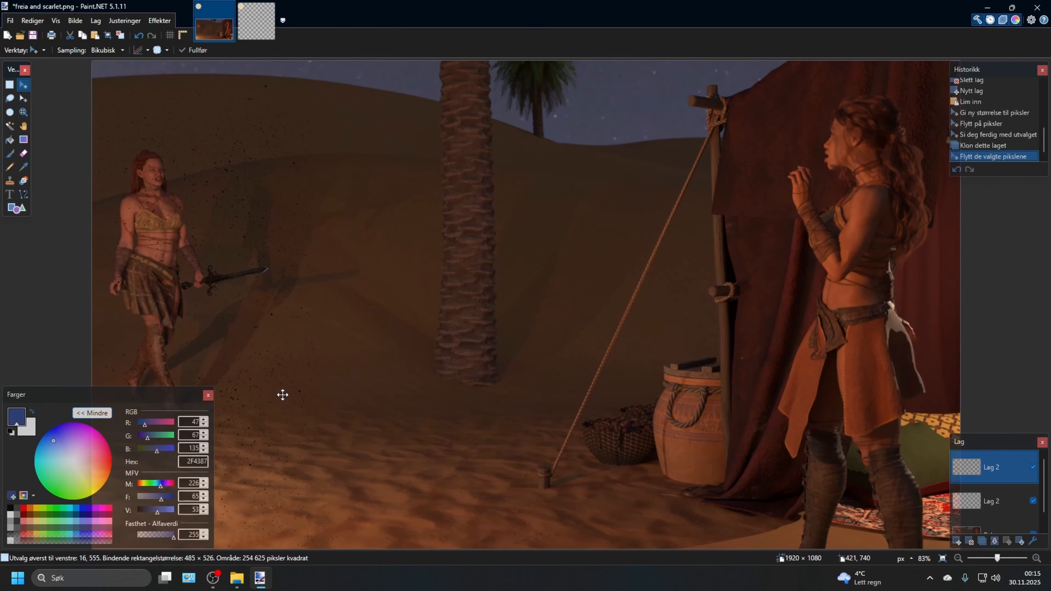
key(ctrl+d)
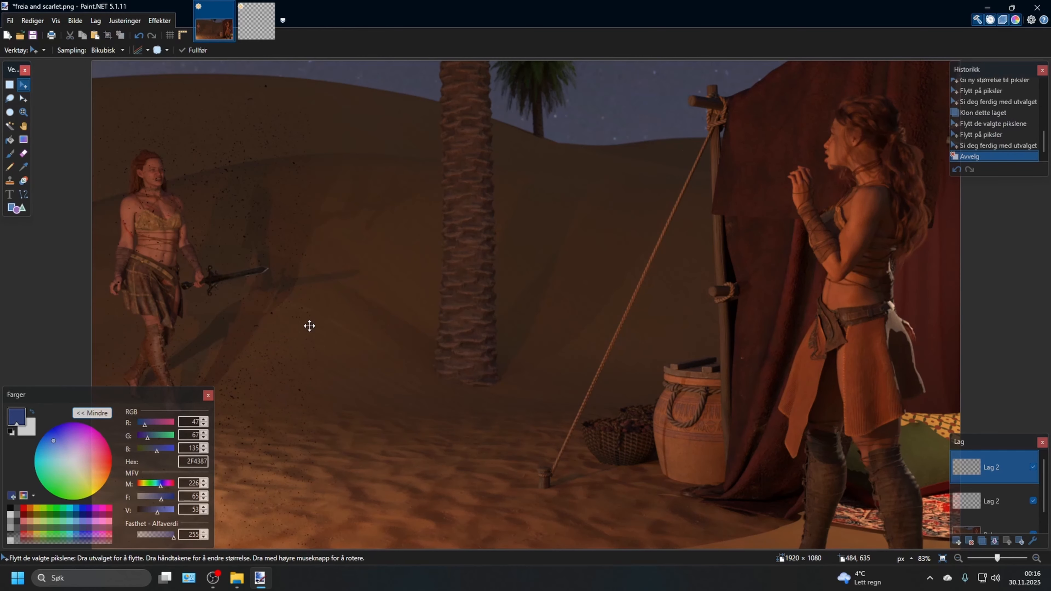
- Duplicate the lower speck layer and select its whole content
click(124, 21)
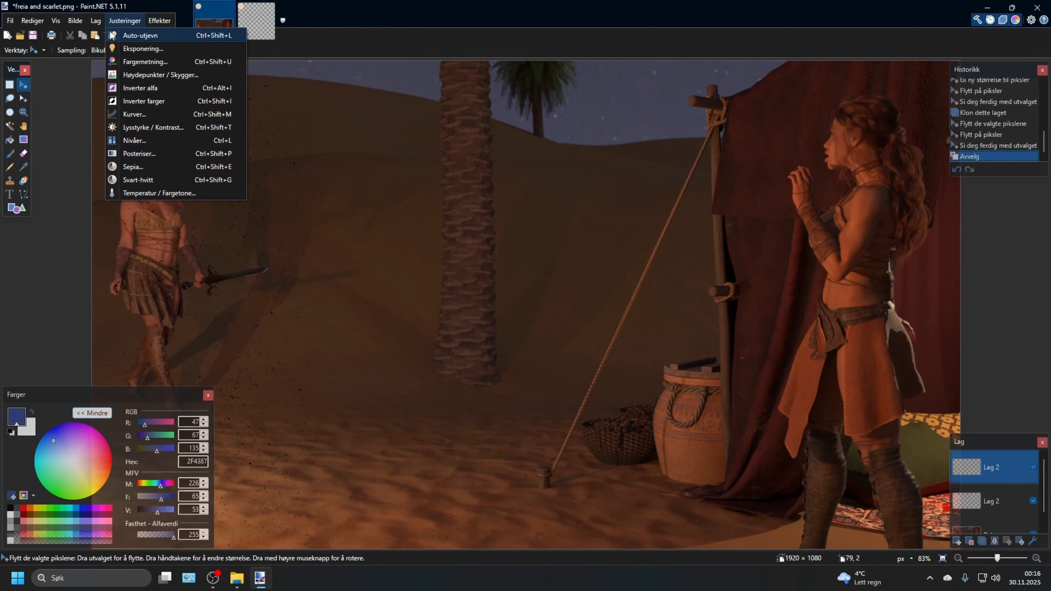
mouse_move(95, 21)
click(117, 62)
key(ctrl+a)
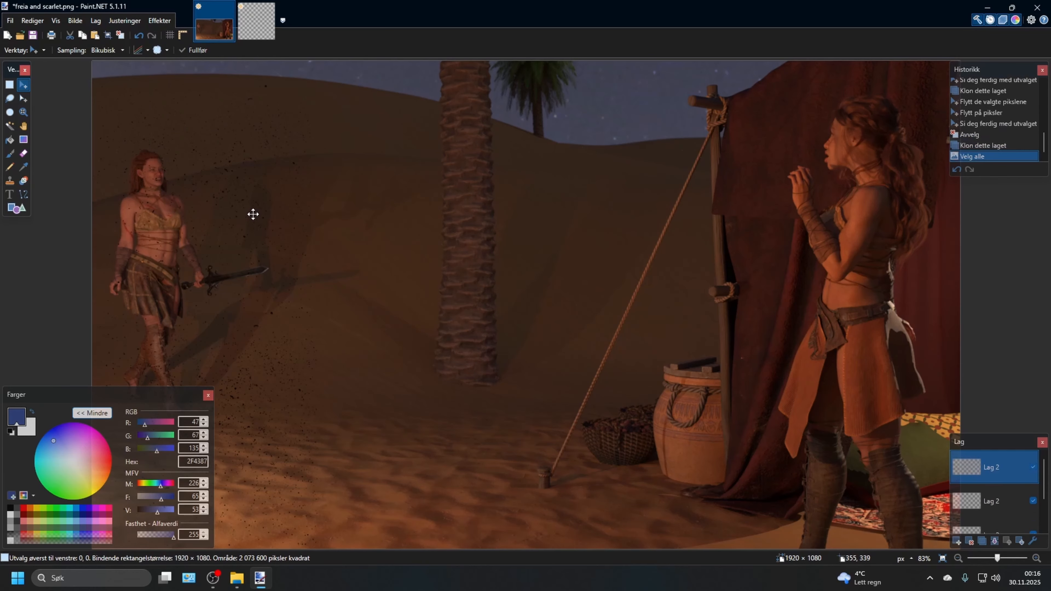
- Try moving the duplicated specks across the sand toward the palm trunk, and undo the moves
drag(253, 215, 261, 218)
mouse_move(293, 411)
mouse_down()
mouse_move(272, 413)
mouse_move(344, 407)
mouse_up()
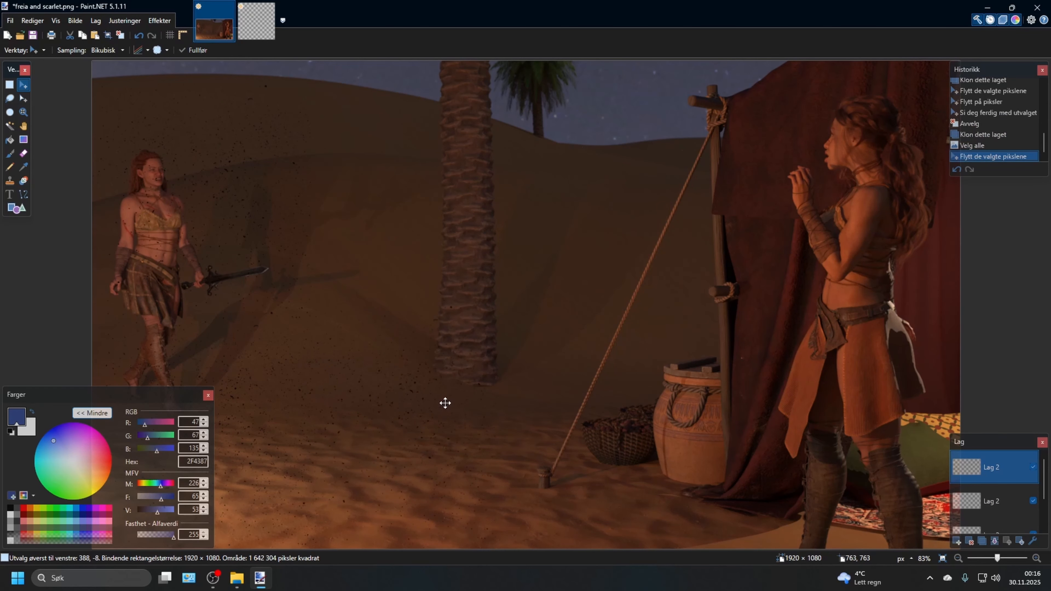
drag(444, 403, 436, 363)
click(139, 36)
click(139, 36)
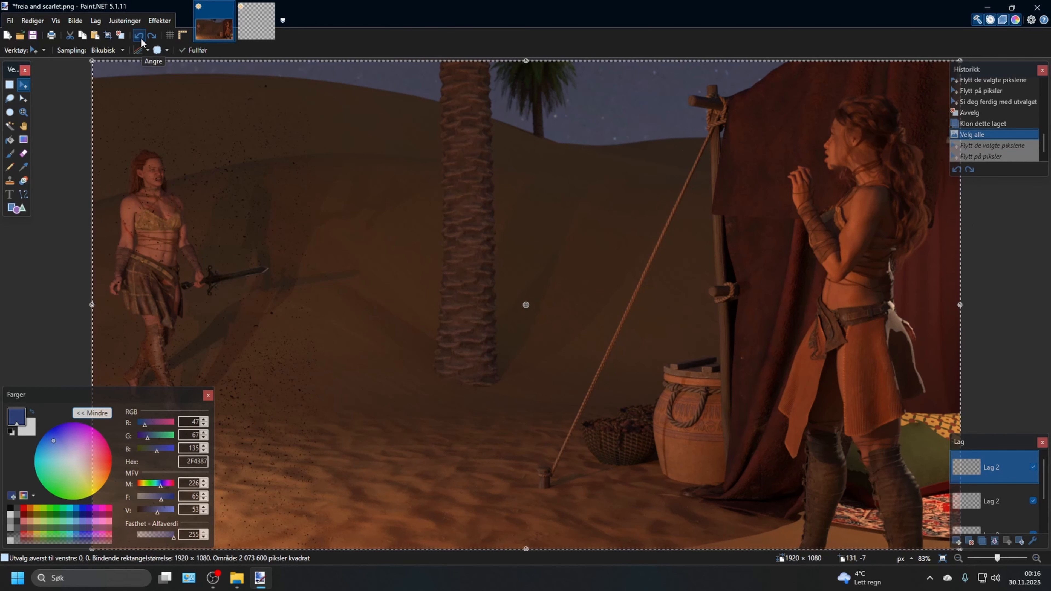
click(139, 36)
click(149, 37)
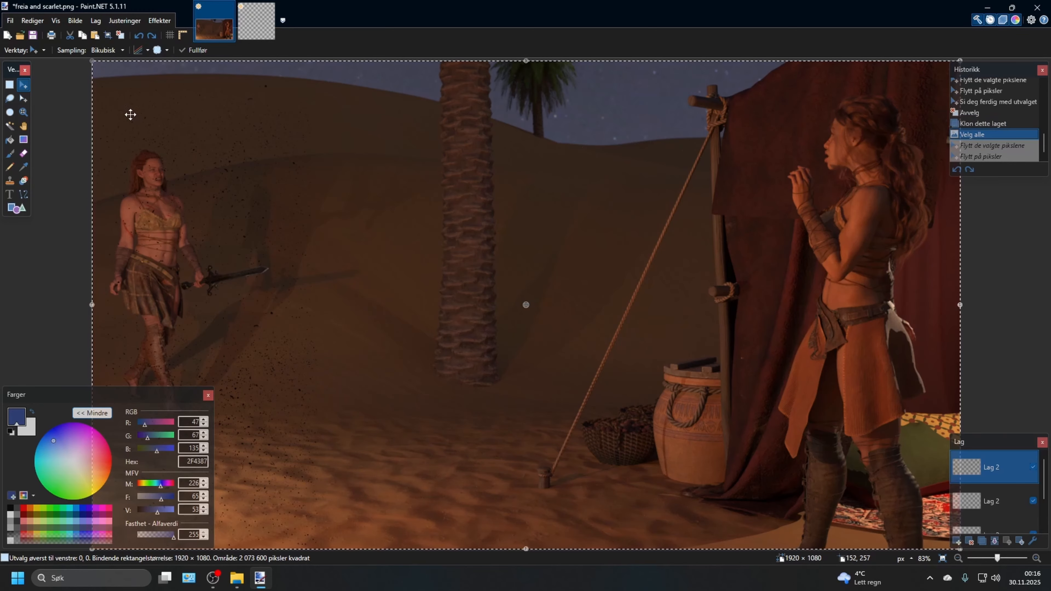
click(138, 37)
- Undo the changes back through the duplicated layer and the deselection, to the selected specks on the sand below the sword
click(228, 329)
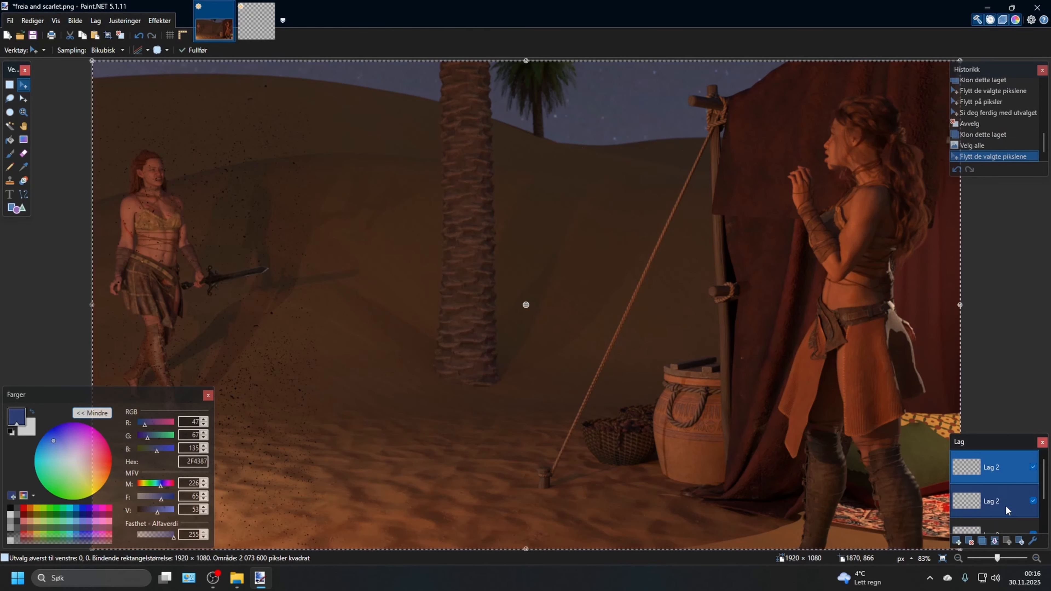
click(993, 501)
click(990, 474)
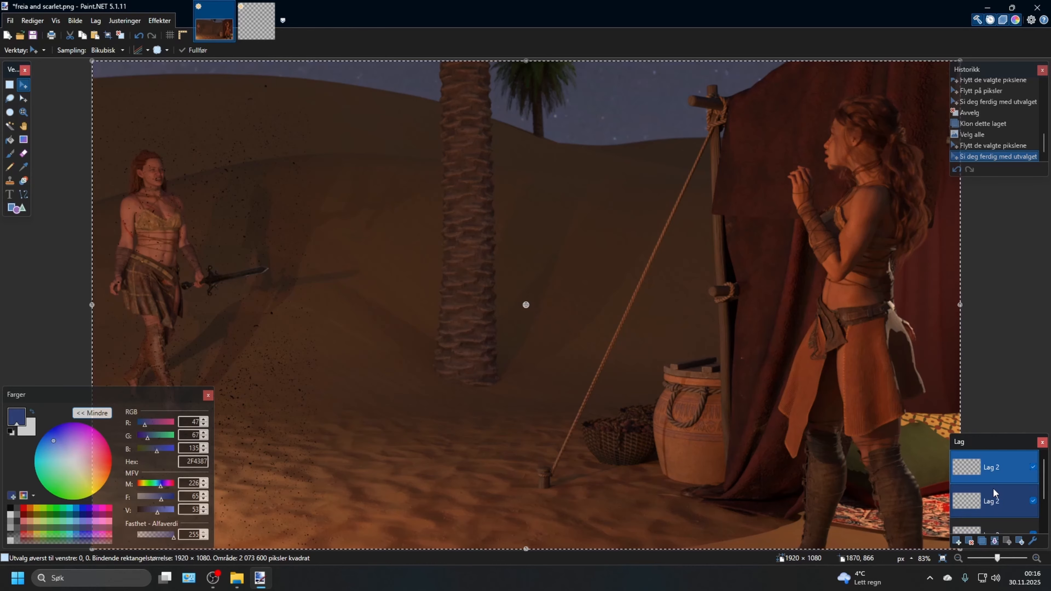
click(138, 35)
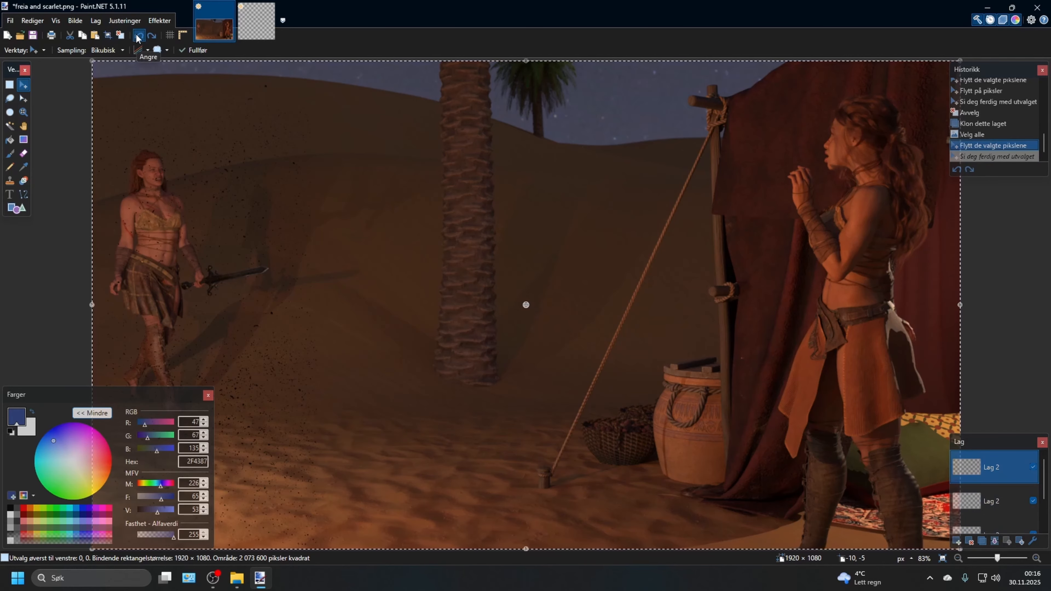
click(138, 36)
click(138, 35)
click(139, 35)
click(138, 35)
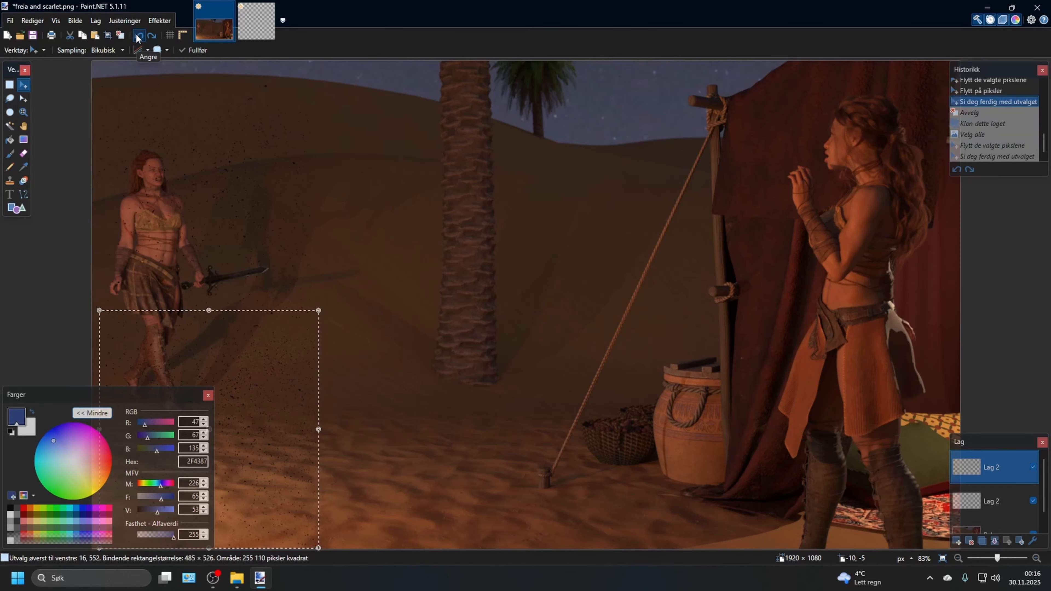
click(138, 36)
- Duplicate the lower speck layer and move the copied specks across the sand to the foot of the palm trunk
click(95, 21)
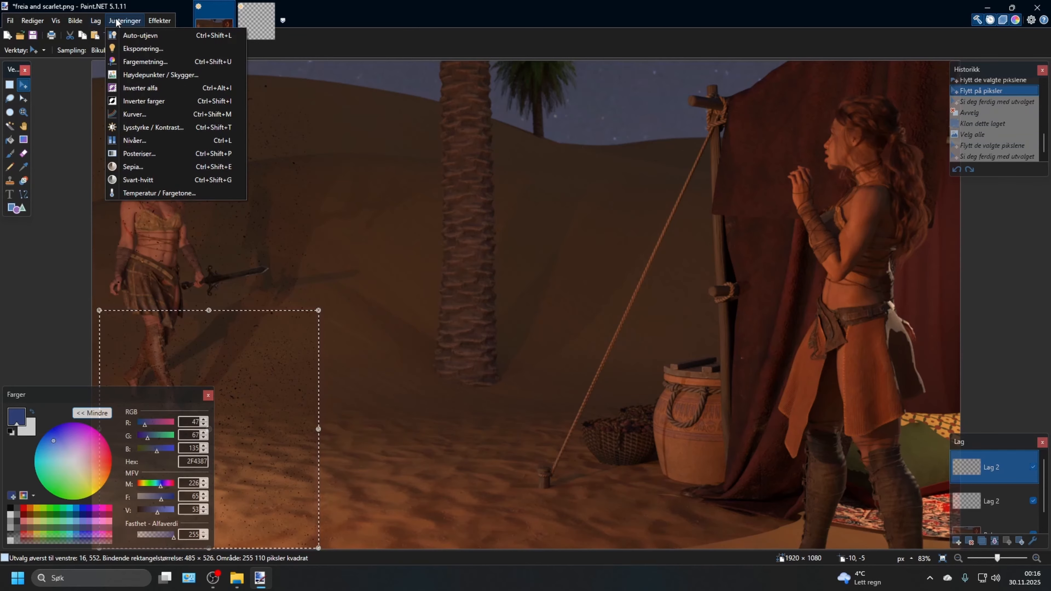
click(117, 61)
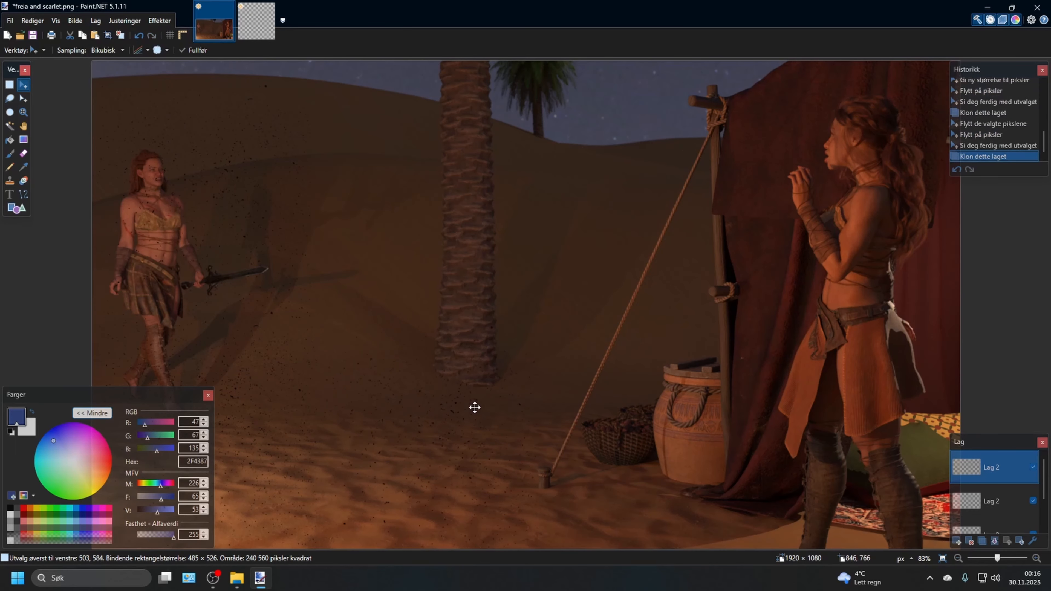
drag(475, 407, 473, 407)
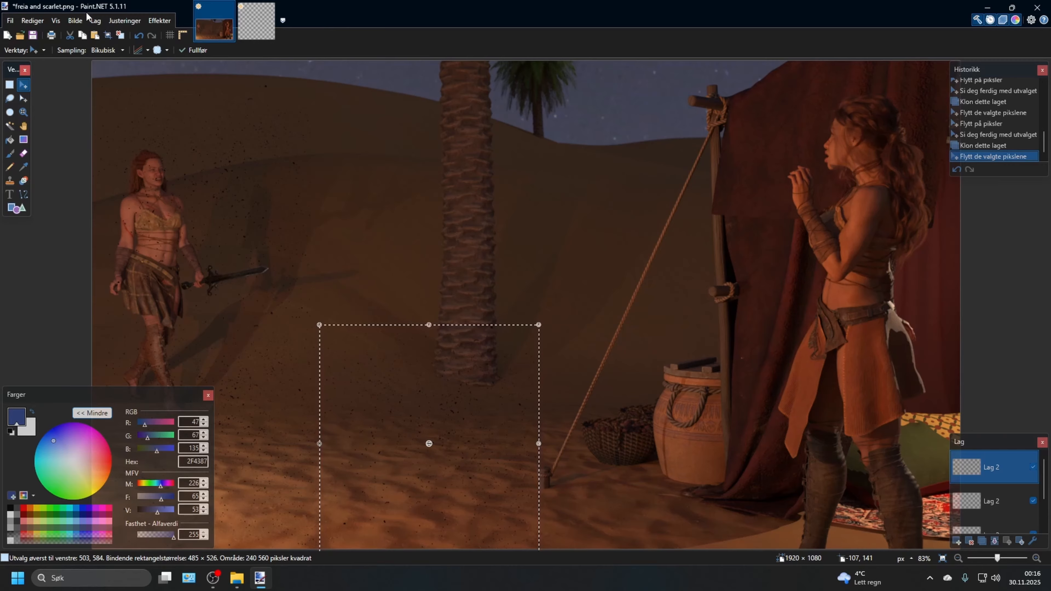
- Duplicate the speck layer, move the copy up over the dune and palm trunk, and rotate it to about -19.79°
click(118, 23)
mouse_move(97, 25)
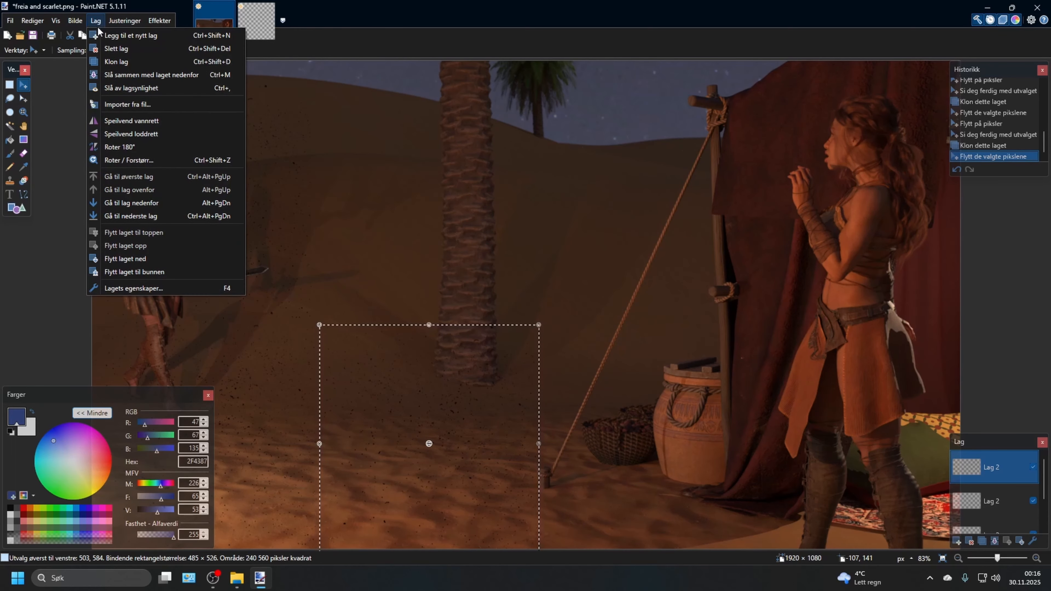
click(114, 64)
drag(401, 387, 429, 215)
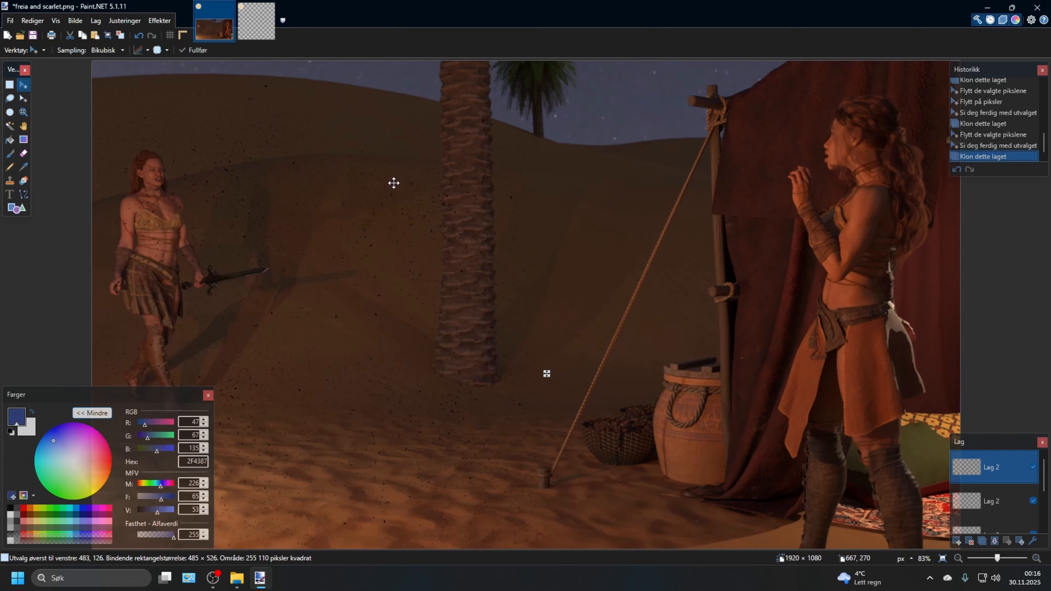
drag(544, 374, 486, 399)
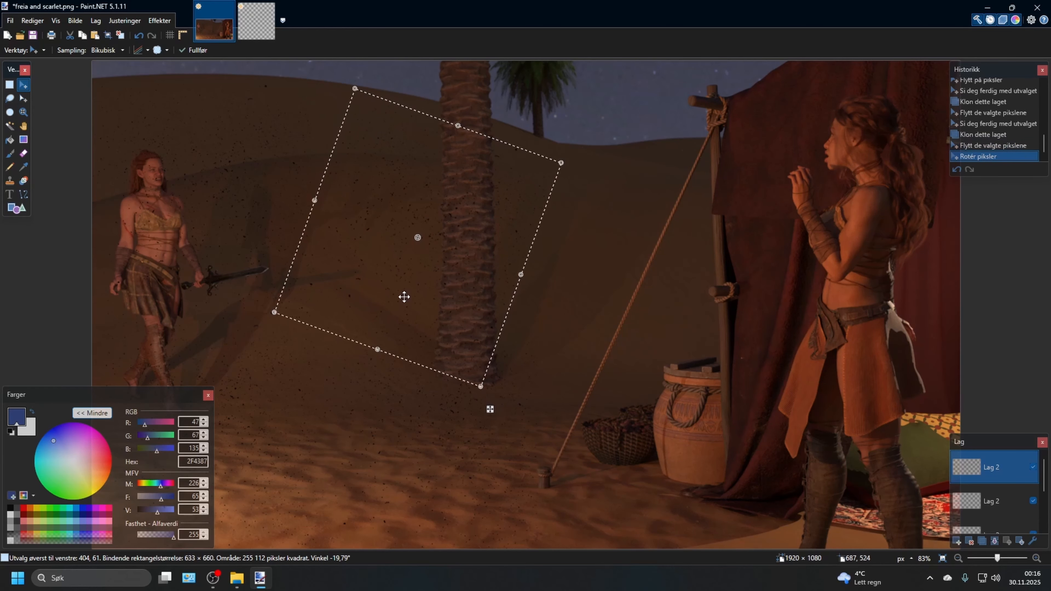
click(398, 283)
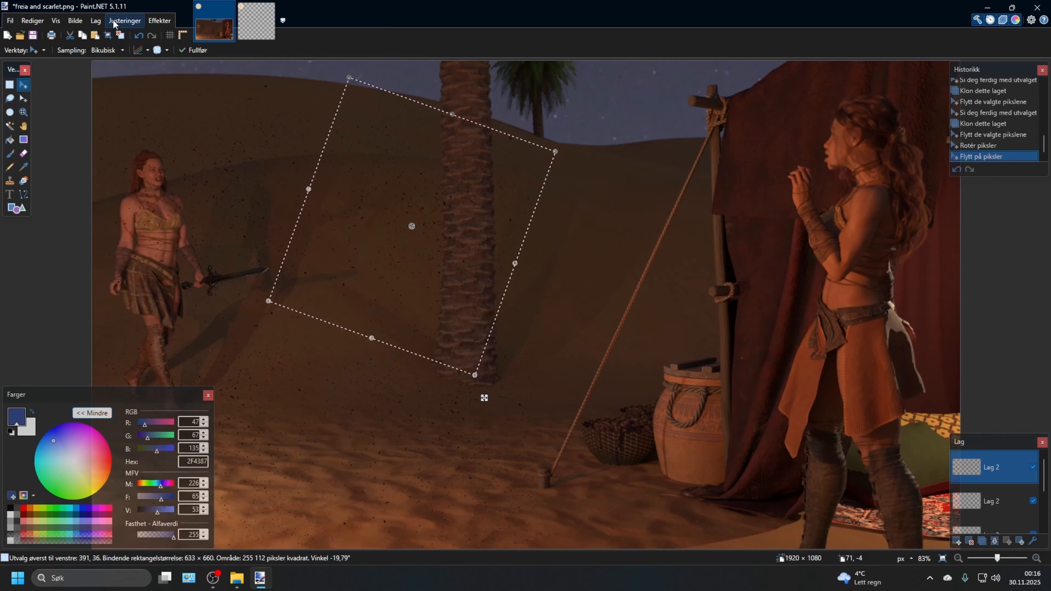
- Duplicate the rotated speck layer, move the copy between the palm trunk and tent pole, and set its rotation to about -6.77°
click(95, 20)
click(116, 61)
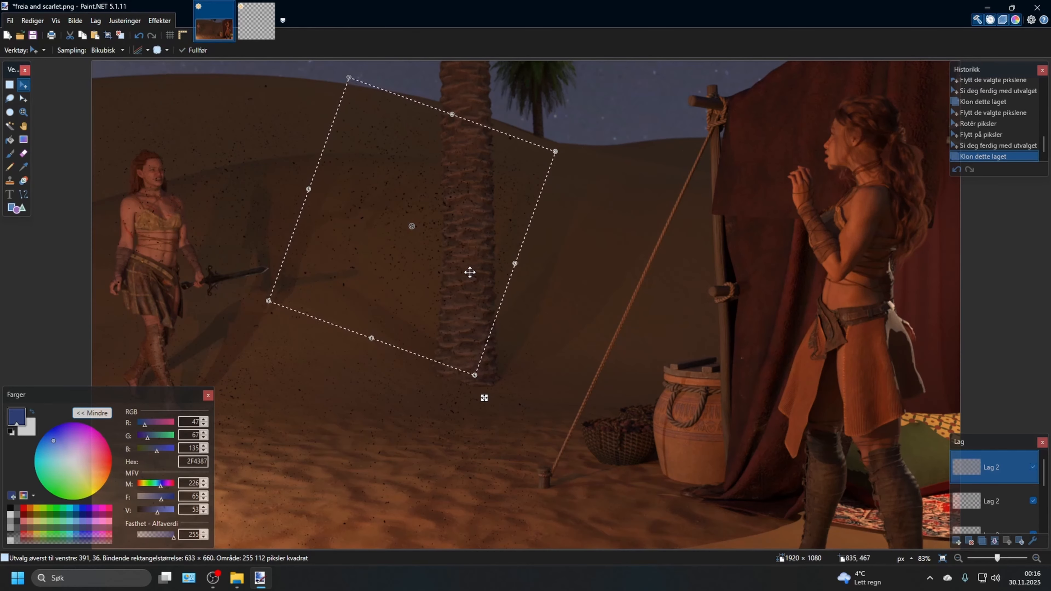
drag(469, 270, 685, 305)
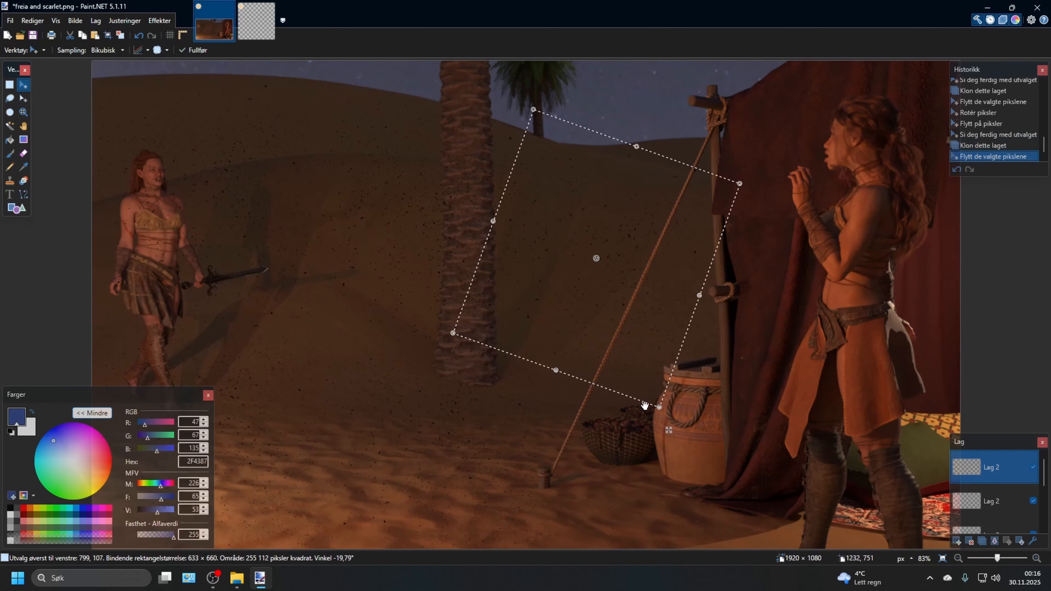
drag(598, 442, 621, 479)
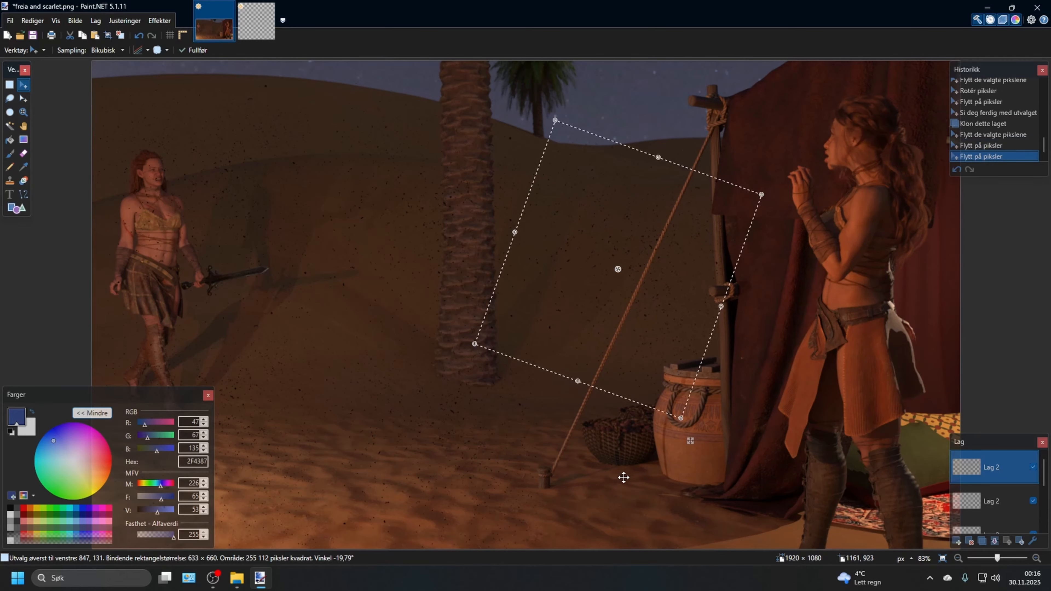
drag(690, 440, 726, 420)
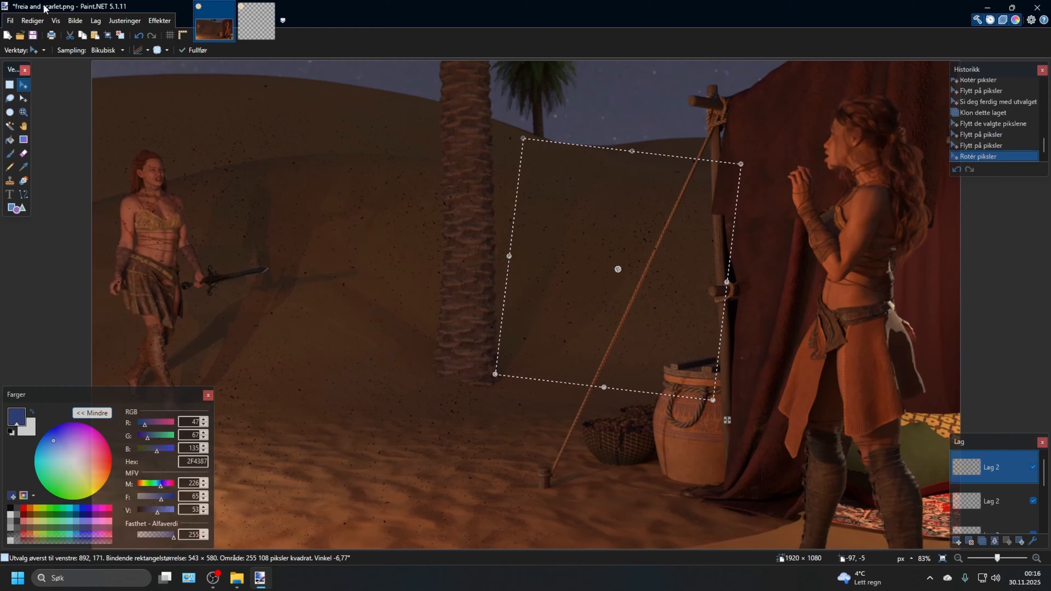
- Duplicate the speck layer again, move the copy down over the basket and barrel, and deselect it
click(96, 21)
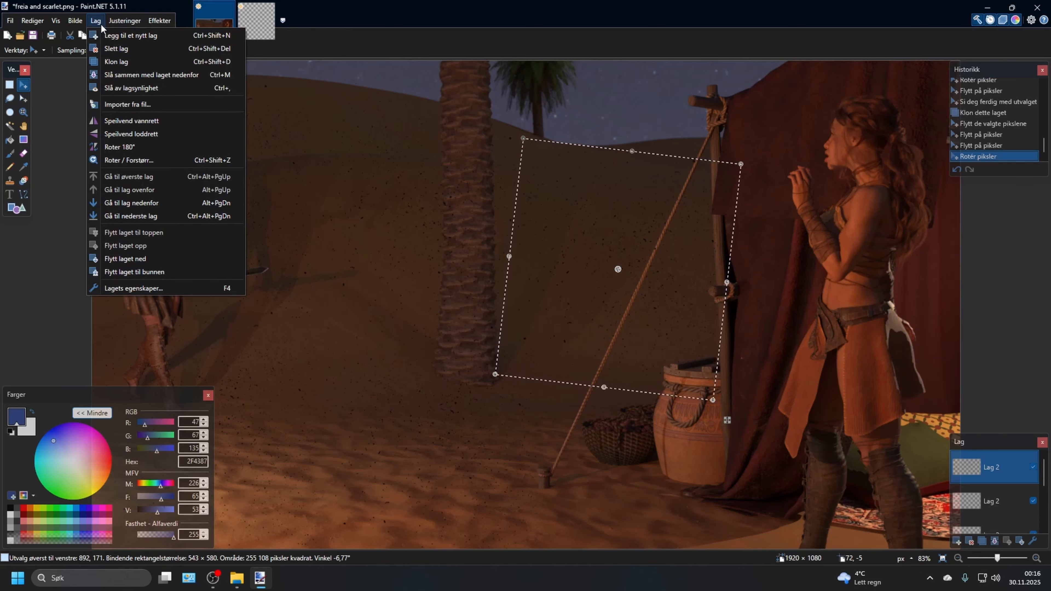
click(96, 21)
click(96, 21)
click(117, 61)
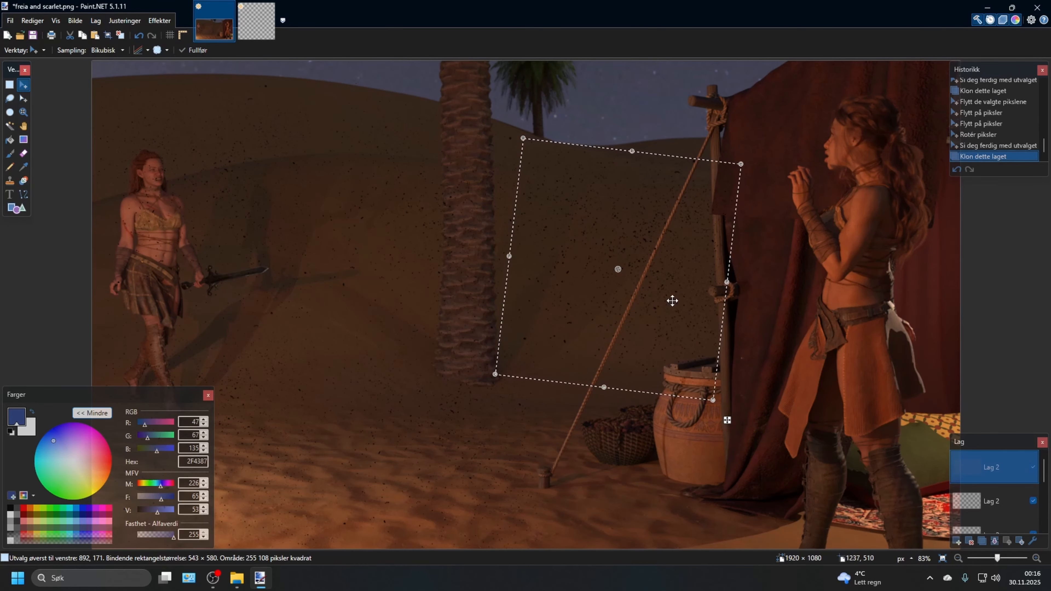
drag(717, 418, 741, 465)
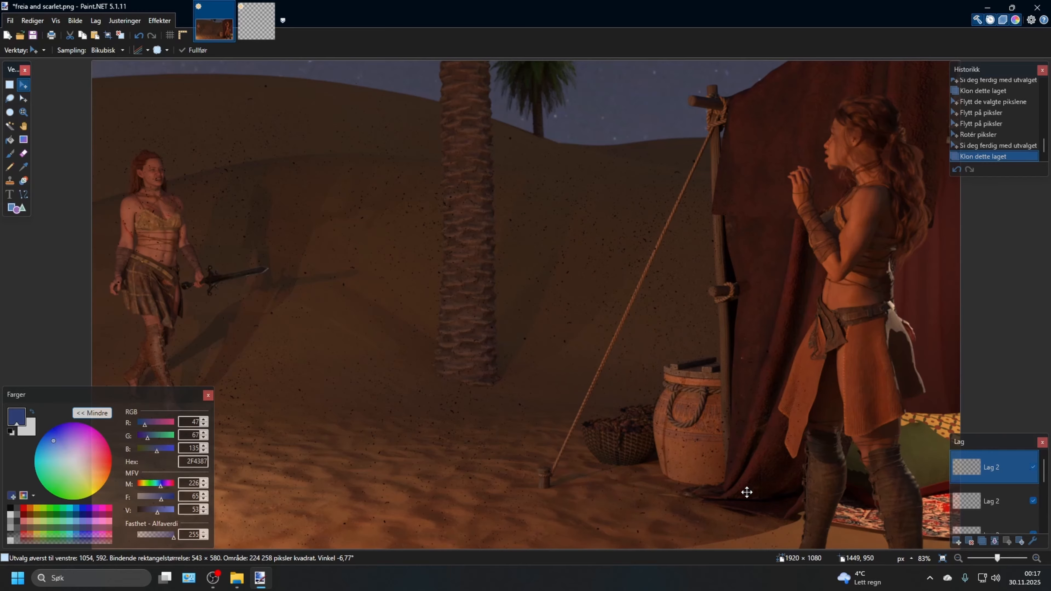
drag(742, 500, 741, 500)
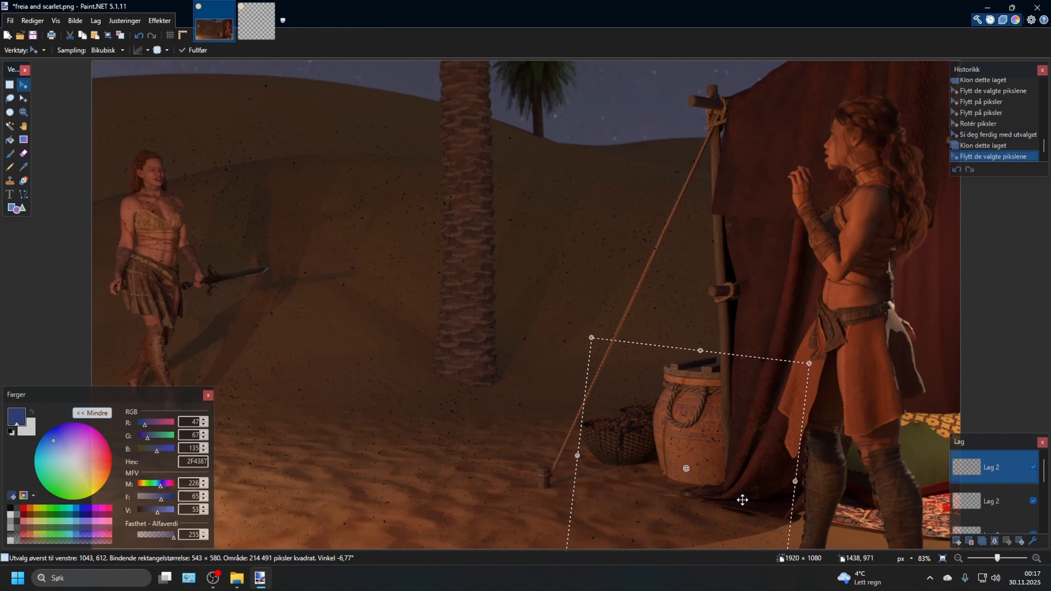
key(ctrl+d)
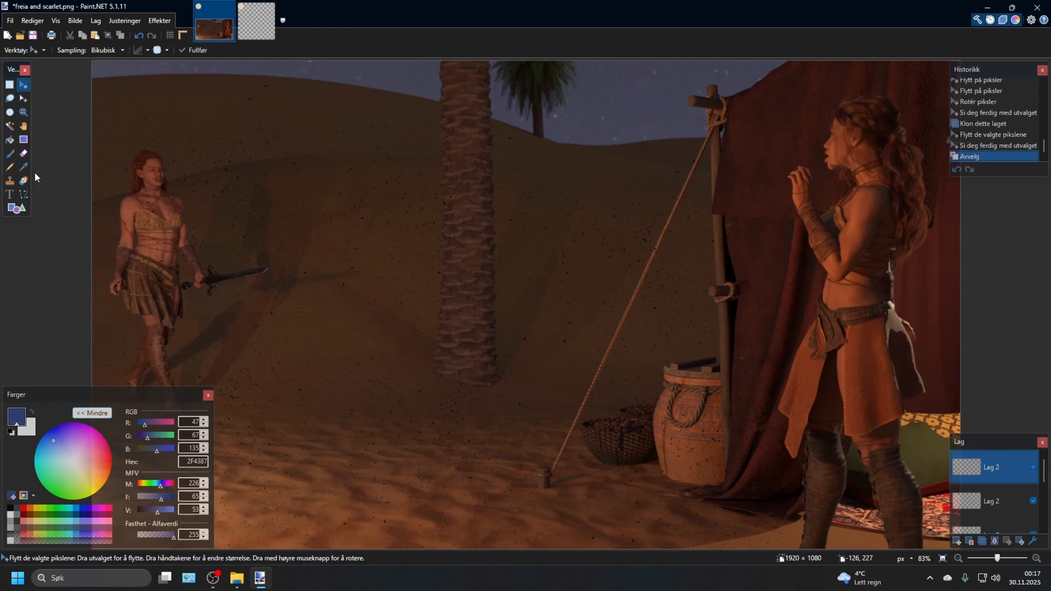
- Try to outline the woman with the sword using the Lasso selection
click(9, 98)
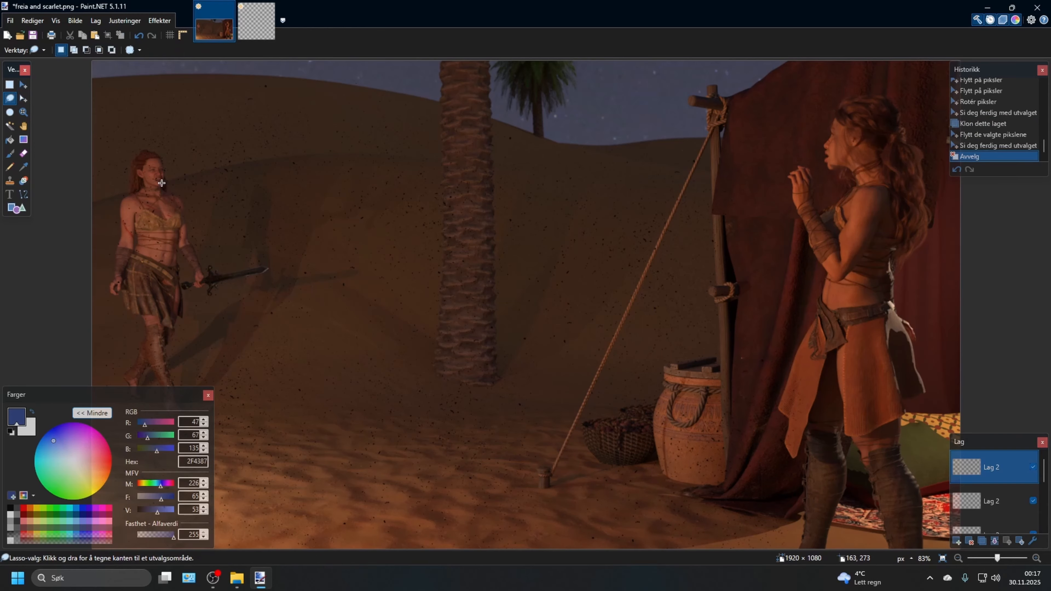
mouse_move(130, 170)
mouse_down()
mouse_move(147, 151)
mouse_move(162, 166)
mouse_move(140, 153)
mouse_move(151, 151)
mouse_move(194, 230)
mouse_move(207, 284)
mouse_move(182, 335)
mouse_move(172, 413)
mouse_move(153, 374)
mouse_move(134, 382)
mouse_up()
click(134, 364)
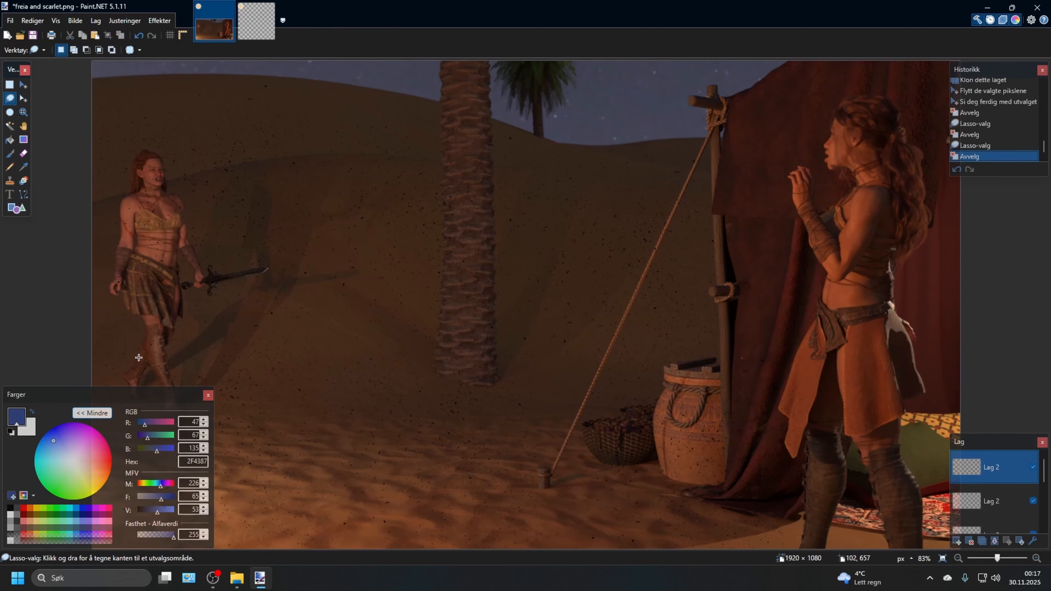
ctrl+scroll(132, 347, up, 3)
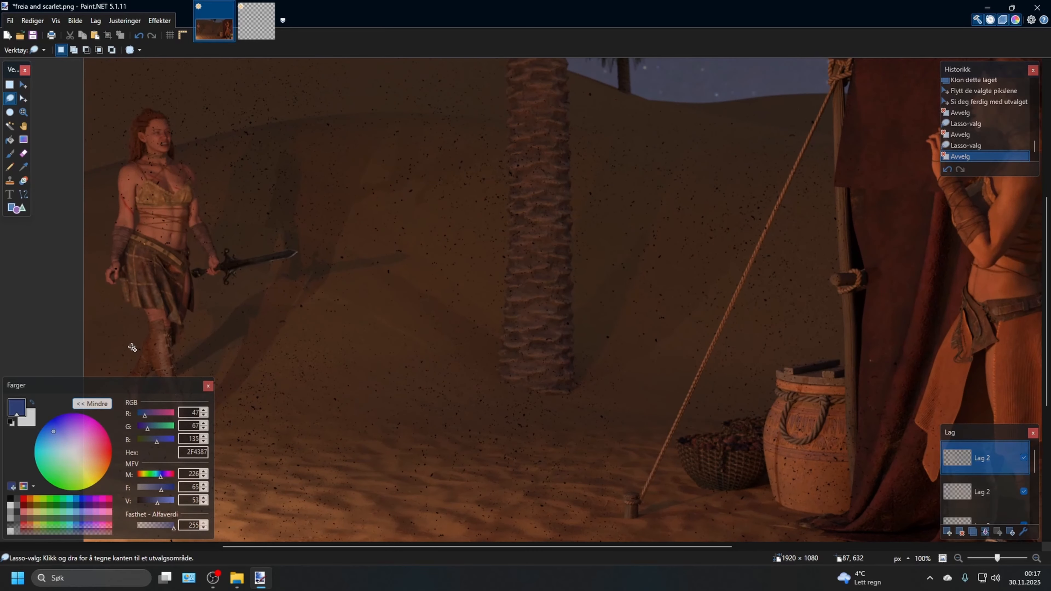
scroll(134, 342, down, 3)
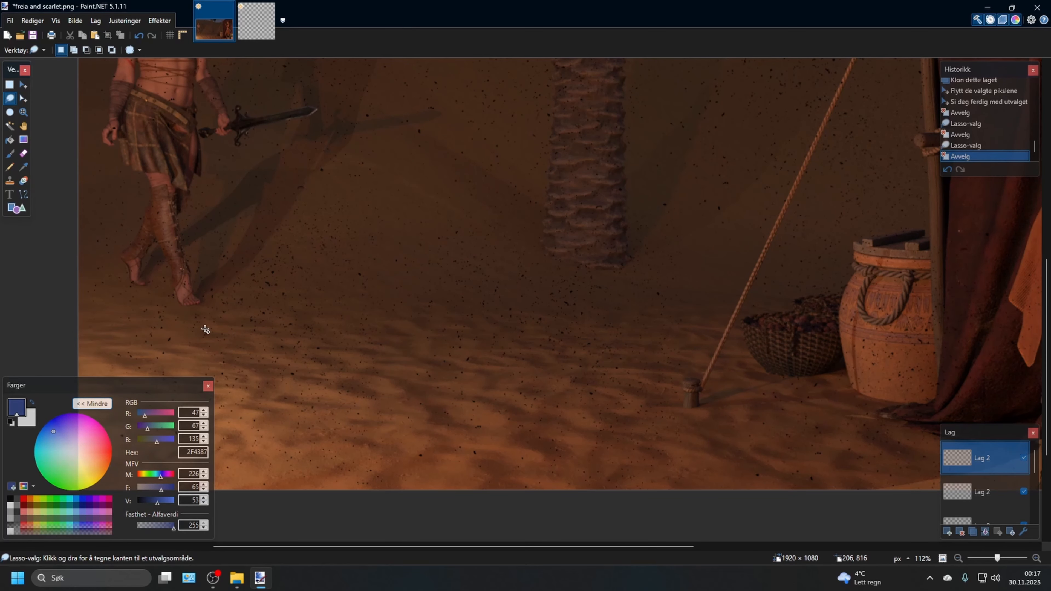
ctrl+scroll(205, 329, down, 2)
scroll(223, 311, up, 1)
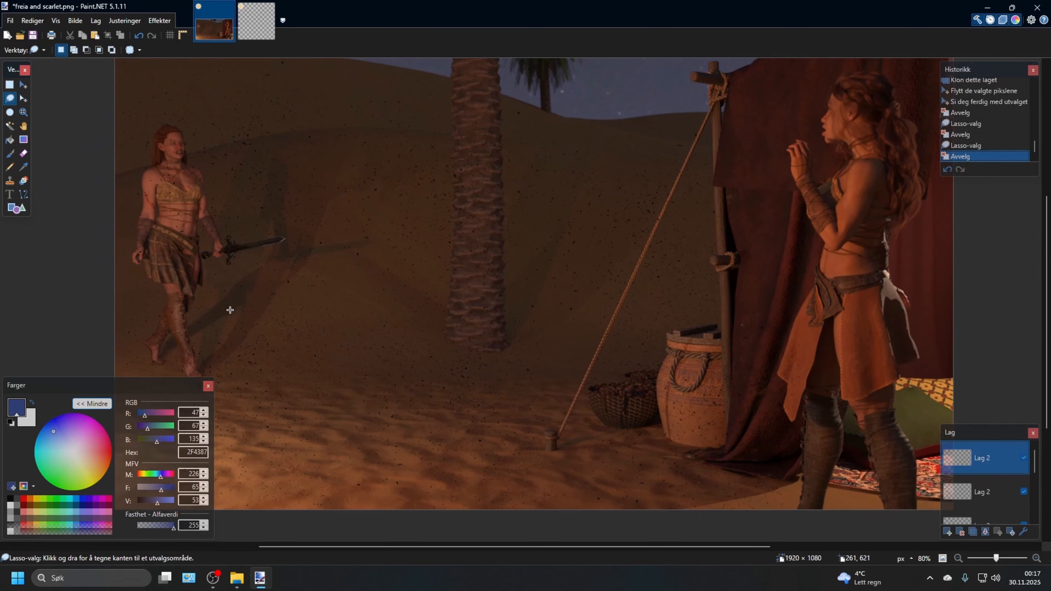
scroll(230, 310, down, 1)
- Lasso the full figure of the woman with the sword and cut the selected area from the active speck layer
mouse_move(207, 309)
mouse_down()
mouse_move(190, 261)
mouse_move(195, 228)
mouse_move(227, 166)
mouse_move(179, 60)
mouse_move(181, 144)
mouse_move(151, 159)
mouse_move(157, 188)
mouse_move(137, 272)
mouse_move(135, 295)
mouse_move(162, 345)
mouse_move(147, 368)
mouse_up()
click(181, 144)
click(157, 357)
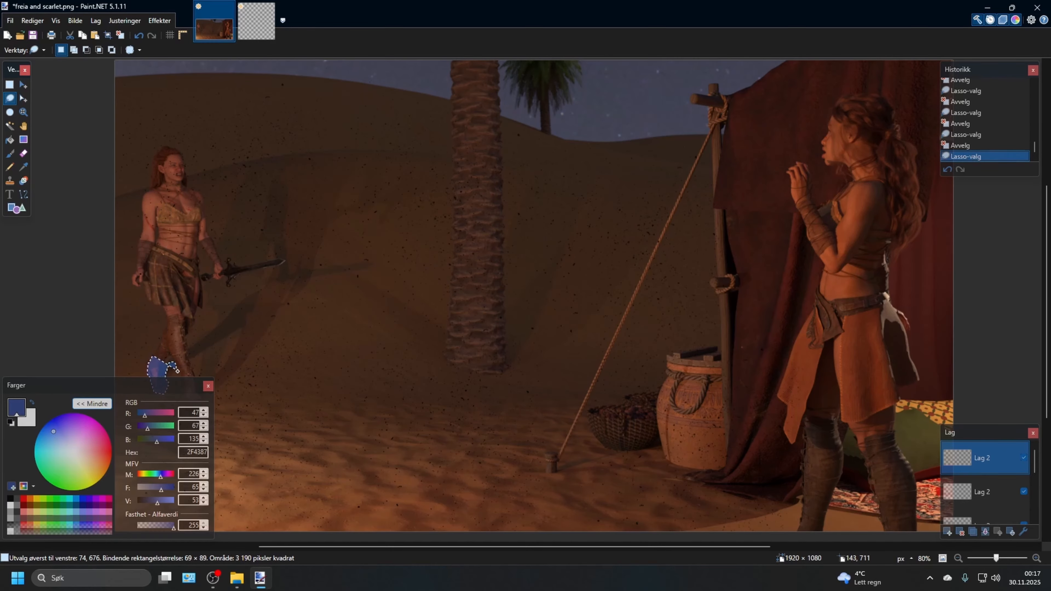
drag(181, 392, 193, 402)
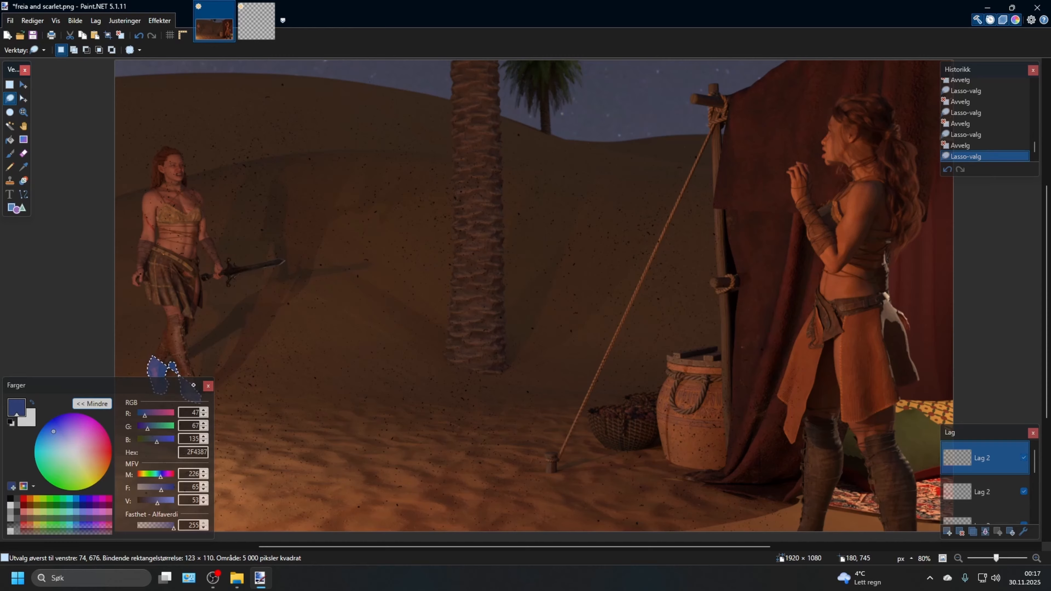
mouse_move(185, 362)
mouse_down()
mouse_move(205, 292)
mouse_move(221, 283)
mouse_move(204, 204)
mouse_move(170, 148)
mouse_move(145, 195)
mouse_move(133, 265)
mouse_move(164, 336)
mouse_up()
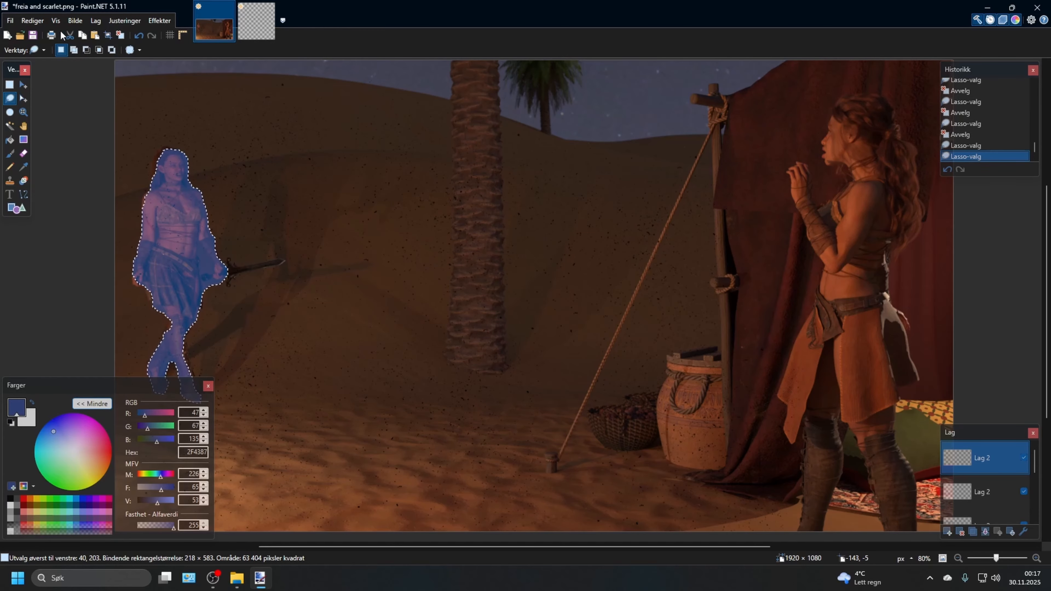
click(69, 36)
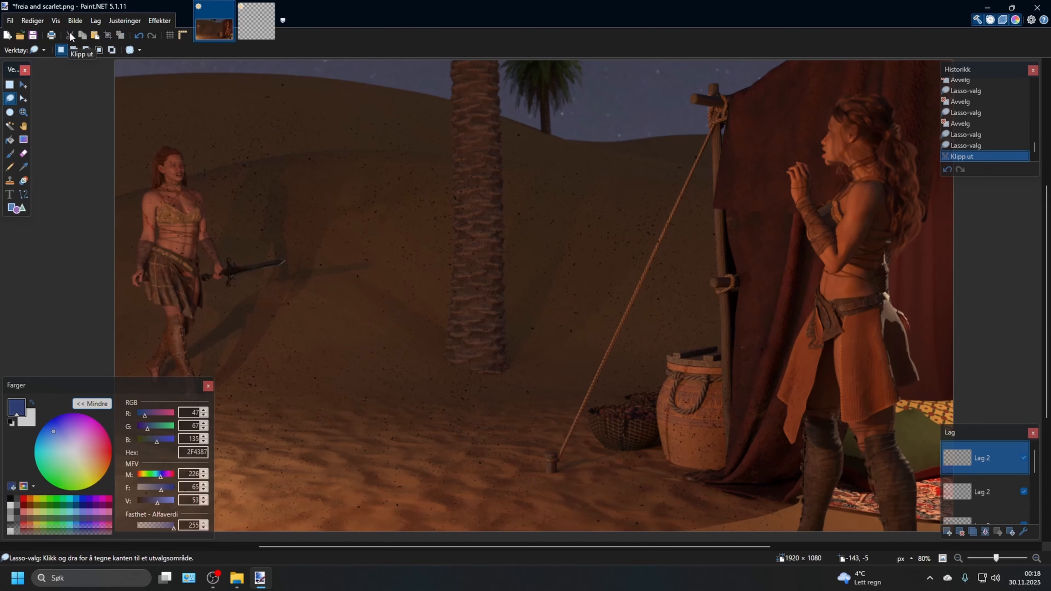
- Undo the cut and the lasso selections around the woman with the sword
click(140, 37)
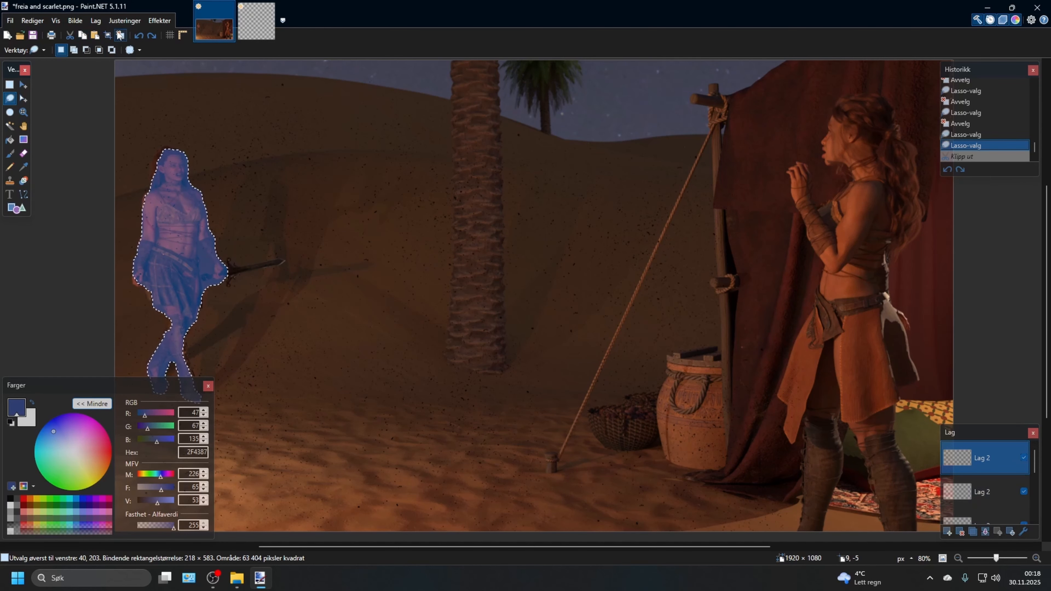
click(139, 35)
click(139, 35)
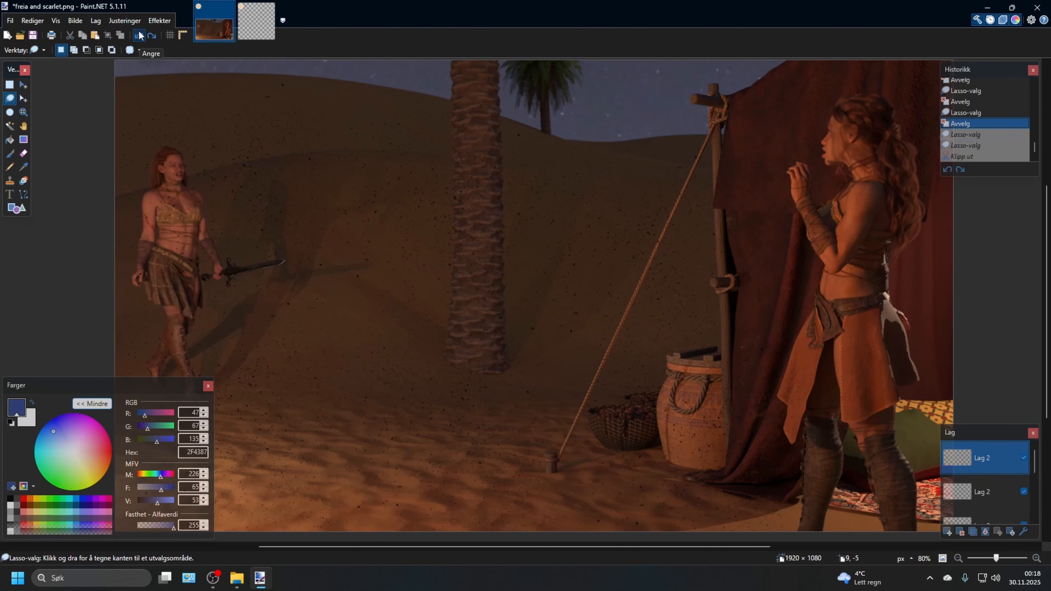
click(152, 36)
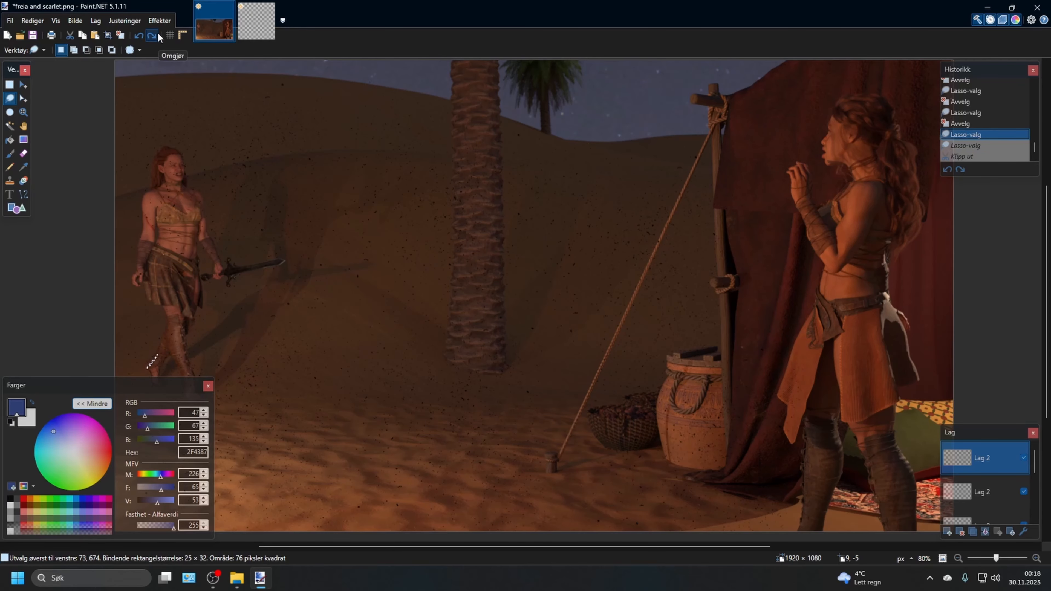
click(140, 35)
- Toggle the lower speck layers' visibility to check the specks on the woman with the sword, then lasso and cut an area from the active layer
scroll(1032, 469, down, 1)
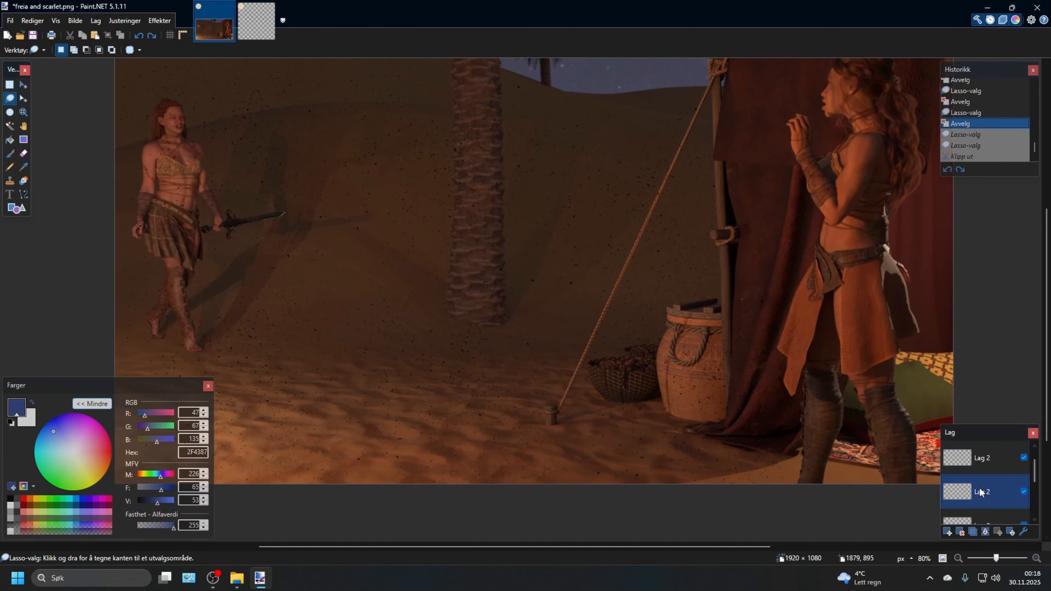
scroll(1001, 486, down, 2)
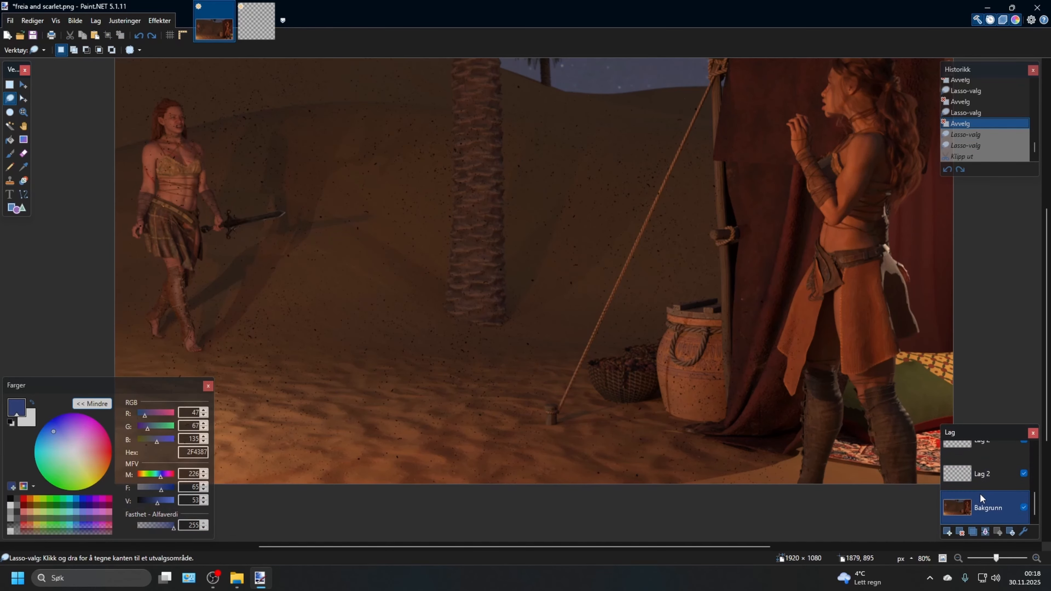
click(1023, 474)
click(1024, 474)
click(1024, 473)
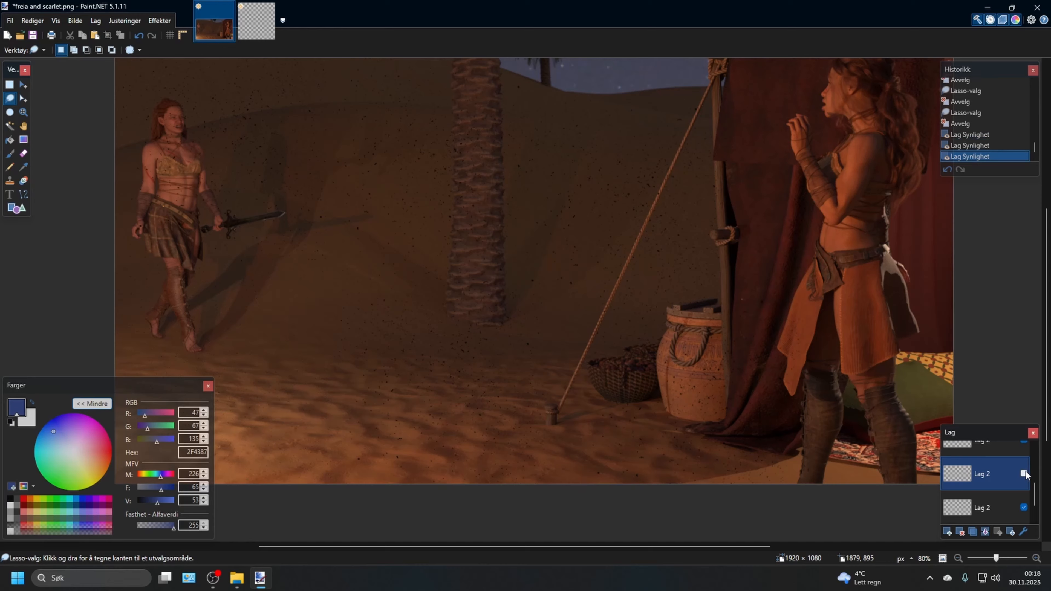
click(1023, 473)
click(1023, 474)
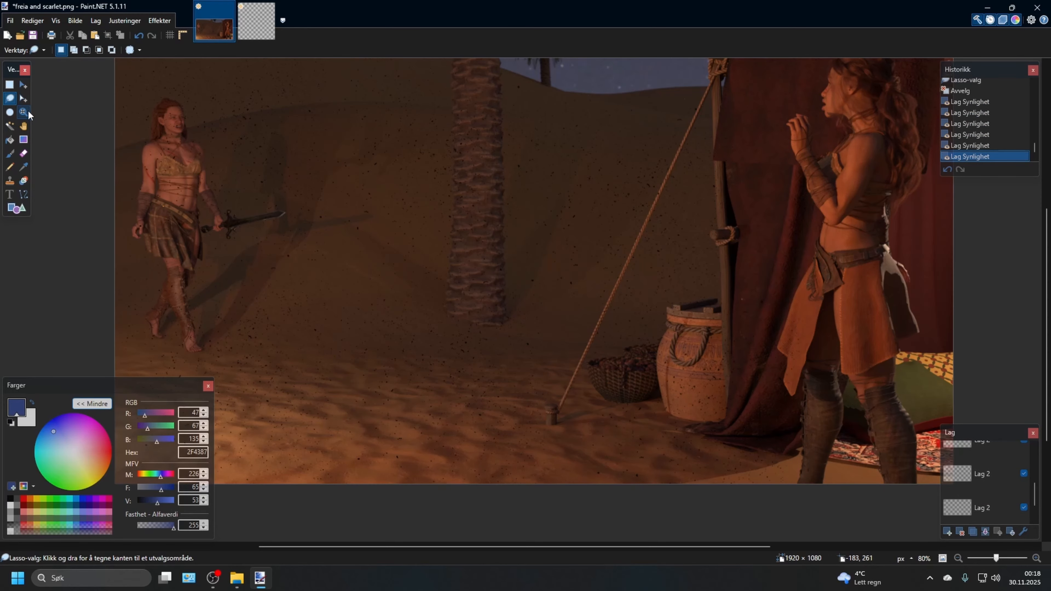
mouse_move(159, 284)
mouse_down()
mouse_move(194, 321)
mouse_move(202, 354)
mouse_move(142, 331)
mouse_move(161, 287)
mouse_up()
click(72, 36)
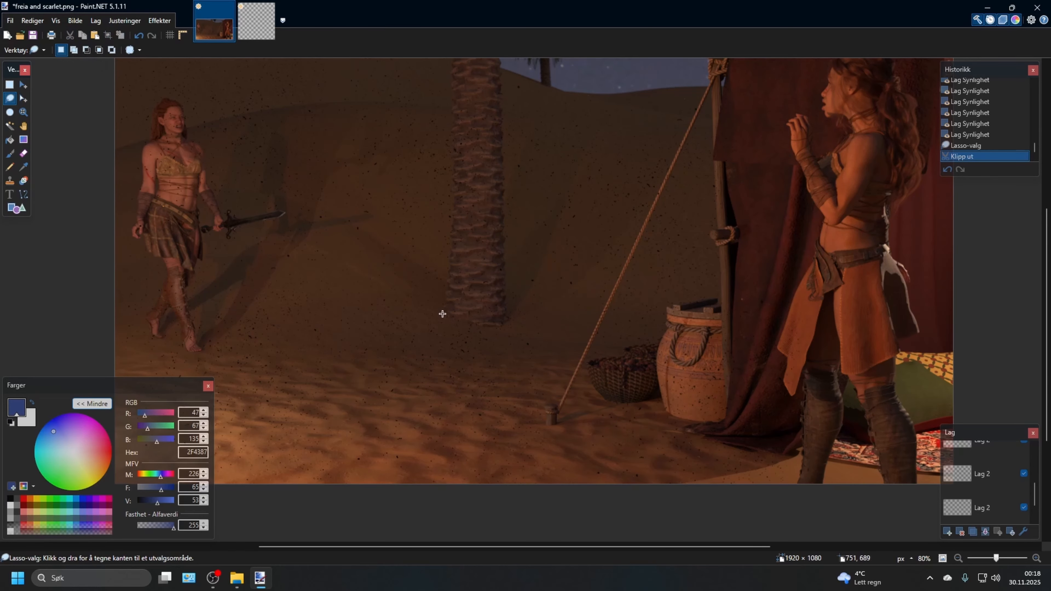
- On the speck layer directly above the background, lasso and cut the sword woman's lower legs, followed by her head and torso
click(985, 507)
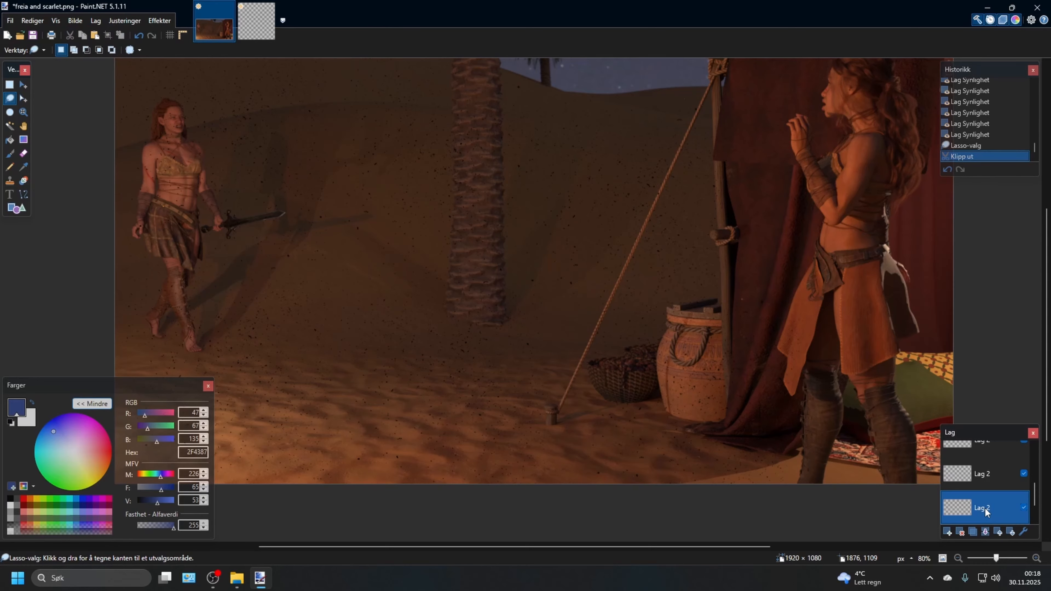
scroll(964, 460, down, 1)
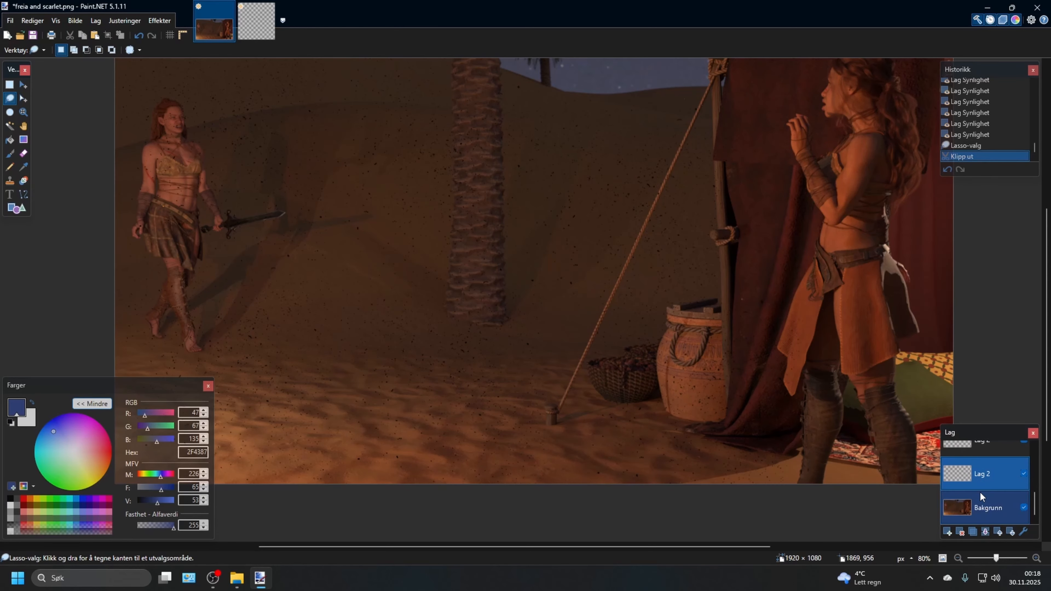
mouse_move(157, 298)
mouse_down()
mouse_move(182, 296)
mouse_move(201, 343)
mouse_move(188, 352)
mouse_move(174, 318)
mouse_move(151, 325)
mouse_move(171, 315)
mouse_move(184, 340)
mouse_move(177, 282)
mouse_move(151, 310)
mouse_move(156, 336)
mouse_up()
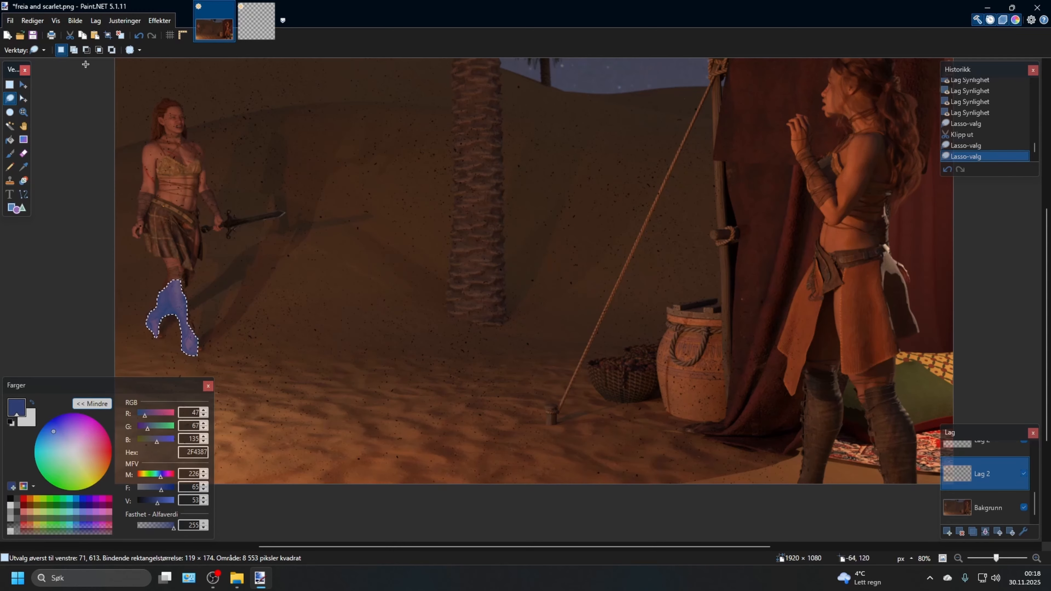
click(65, 36)
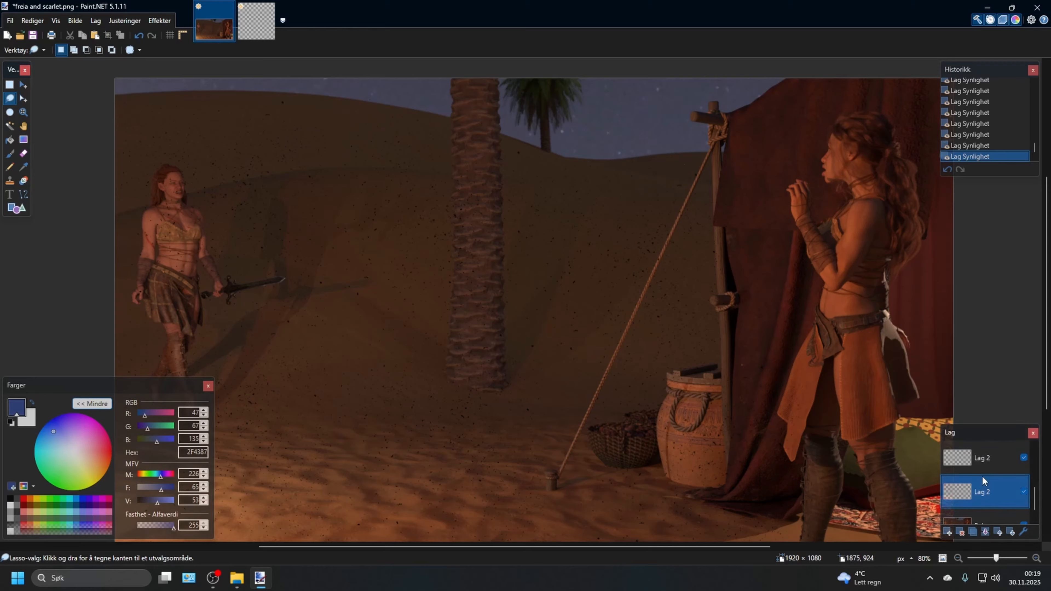
mouse_move(148, 260)
mouse_down()
mouse_move(195, 276)
mouse_move(215, 269)
mouse_move(202, 203)
mouse_move(165, 163)
mouse_move(136, 263)
mouse_up()
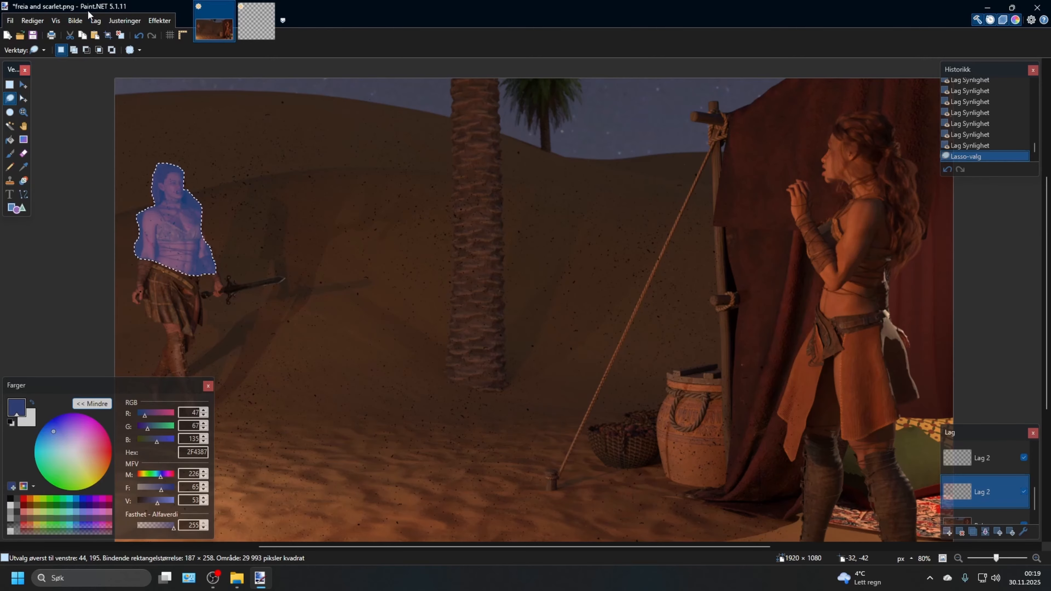
click(76, 36)
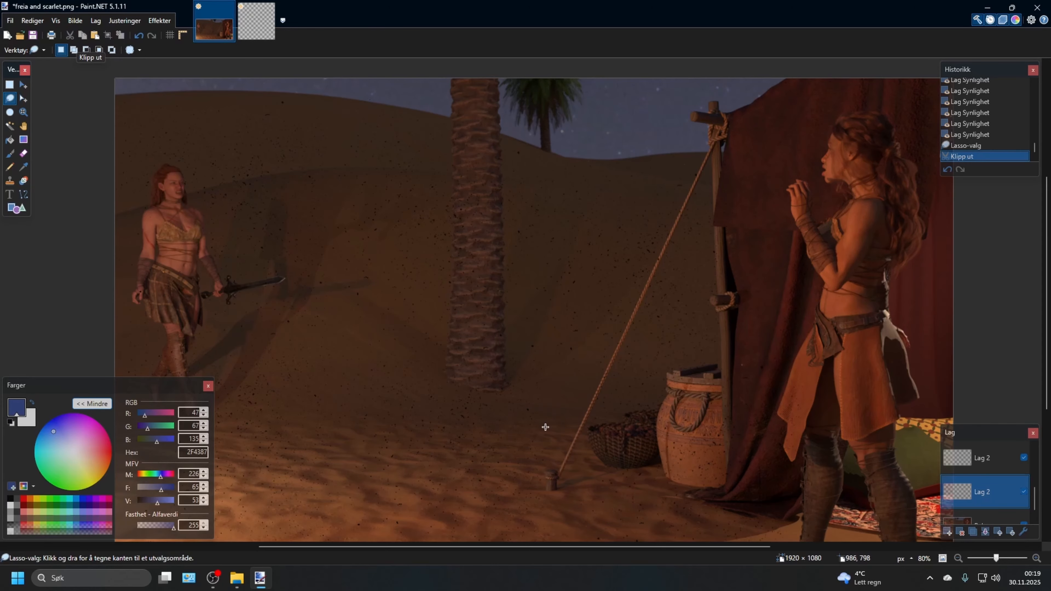
- Check the second-lowest speck layer by toggling its visibility, then lasso the sword woman's skirt and legs and cut that area from it
scroll(516, 425, down, 2)
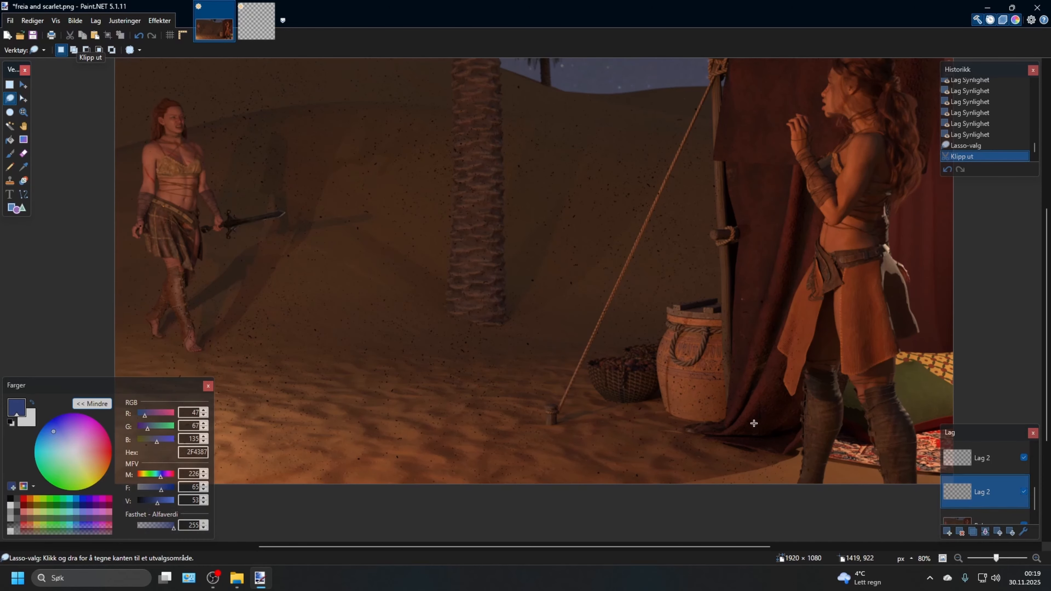
click(1024, 457)
click(1024, 457)
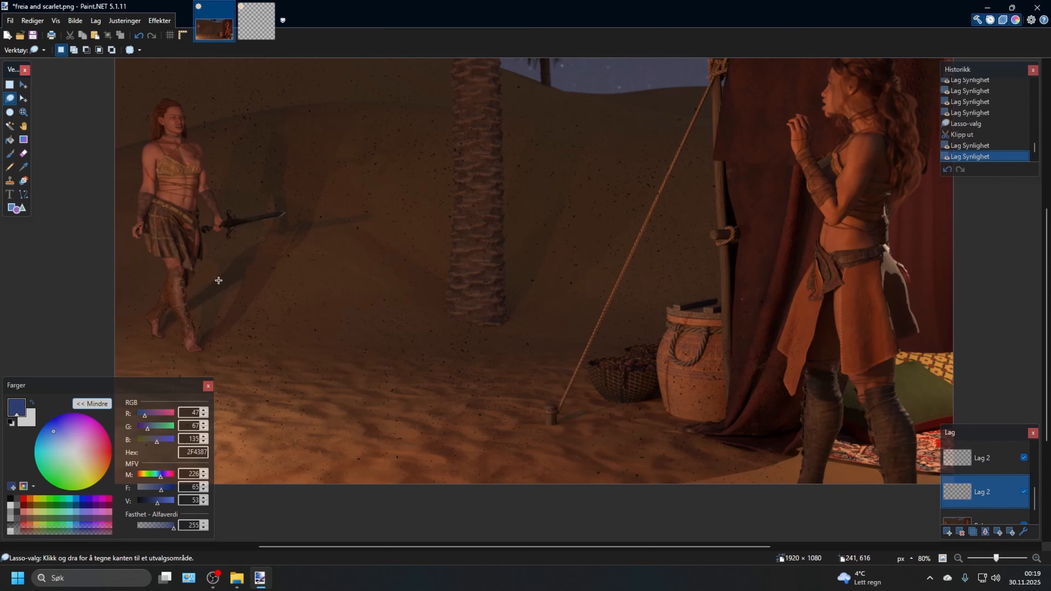
click(1021, 455)
click(1024, 457)
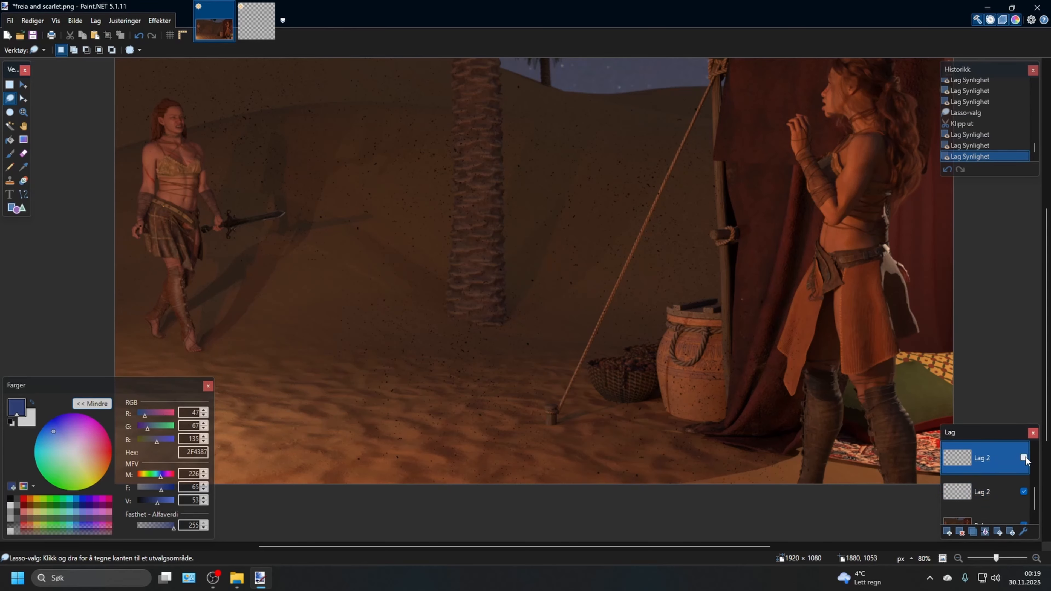
click(1024, 456)
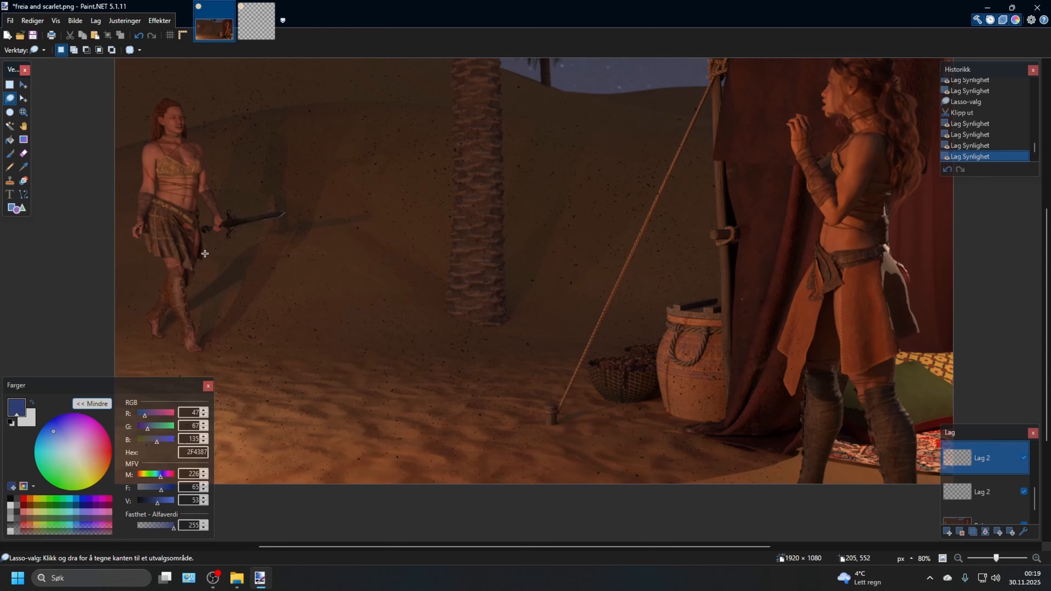
mouse_move(205, 254)
mouse_down()
mouse_move(195, 357)
mouse_move(171, 341)
mouse_move(171, 311)
mouse_move(162, 313)
mouse_move(179, 312)
mouse_move(194, 352)
mouse_move(201, 336)
mouse_move(188, 287)
mouse_move(202, 229)
mouse_move(162, 224)
mouse_move(151, 246)
mouse_move(162, 263)
mouse_move(144, 316)
mouse_move(154, 339)
mouse_move(177, 310)
mouse_up()
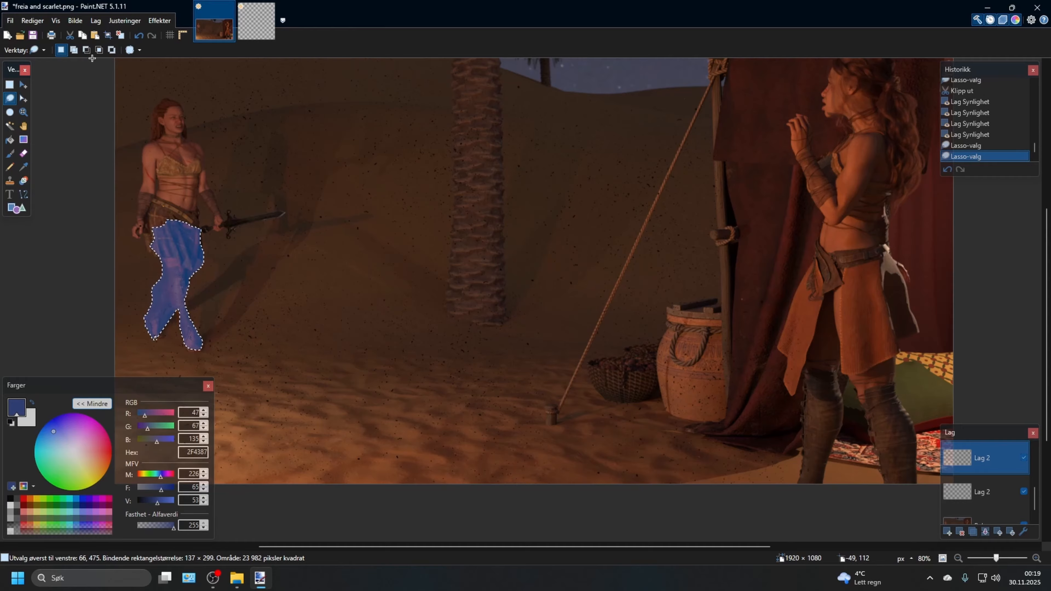
click(70, 36)
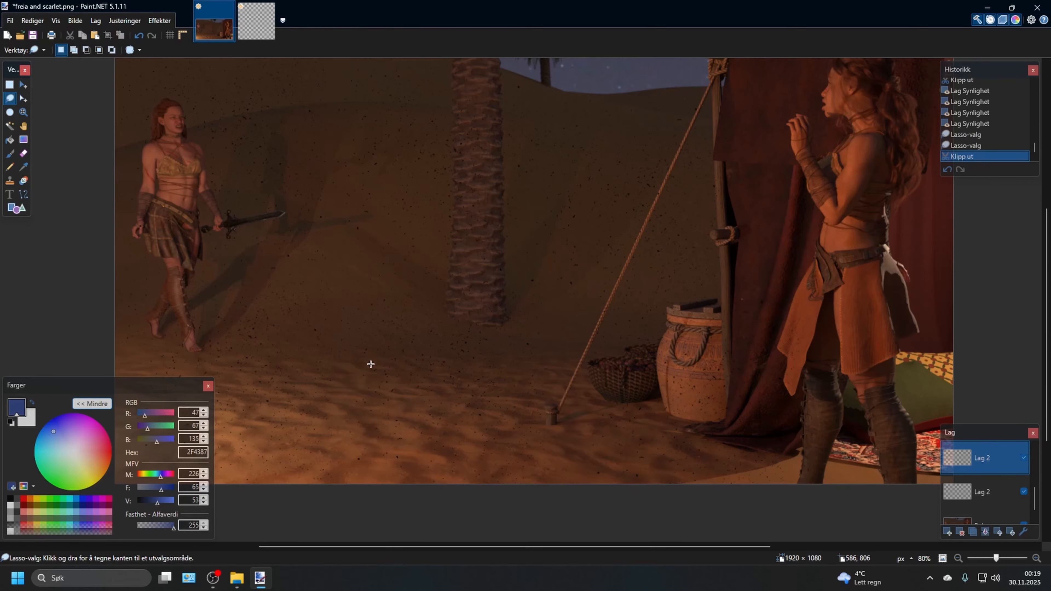
scroll(265, 323, up, 3)
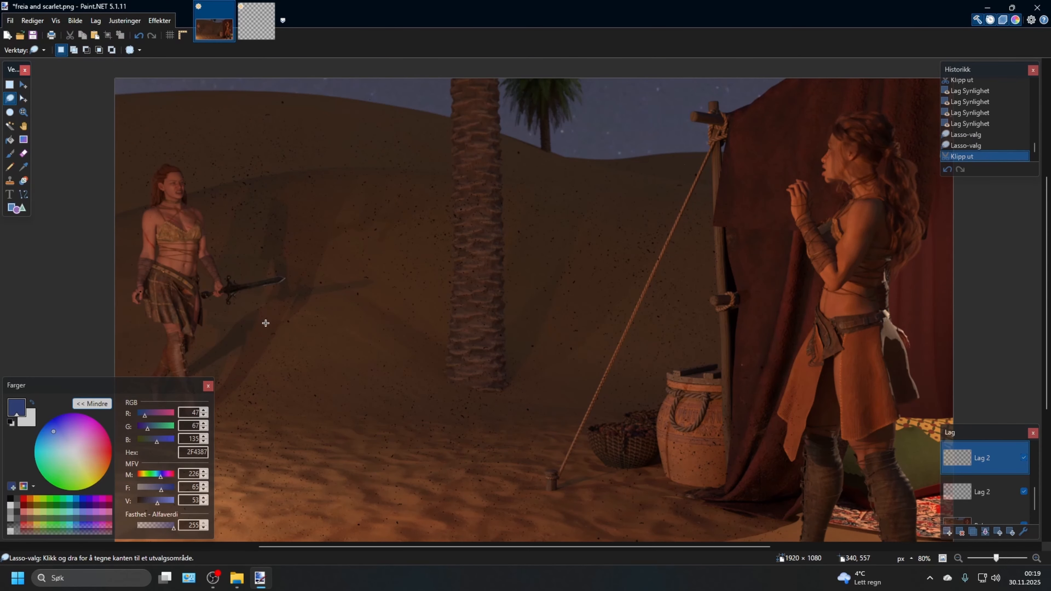
scroll(439, 418, down, 3)
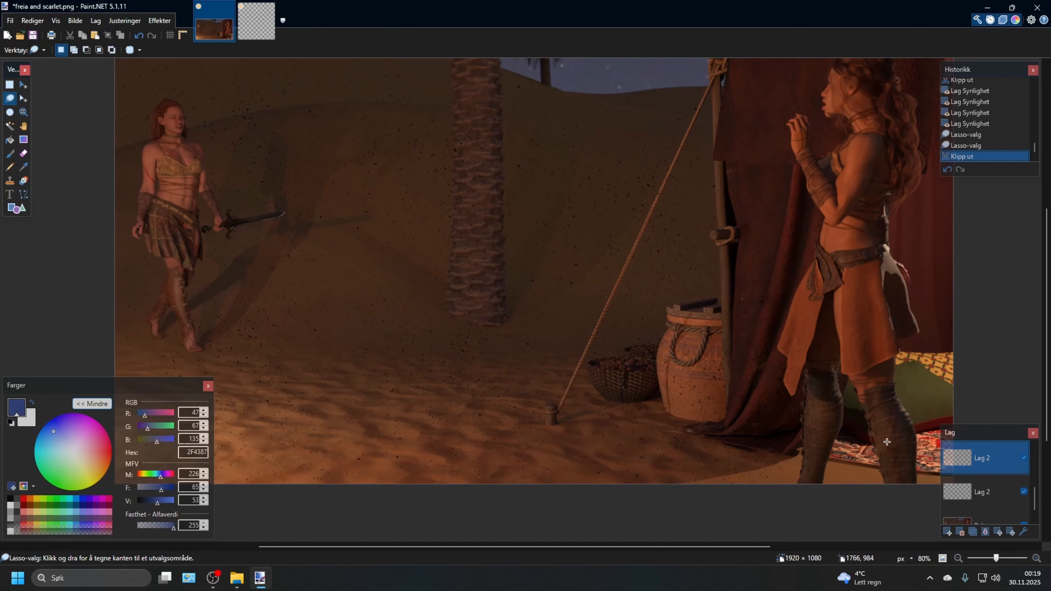
- Lower the opacity of the speck layer directly above the background
click(1000, 491)
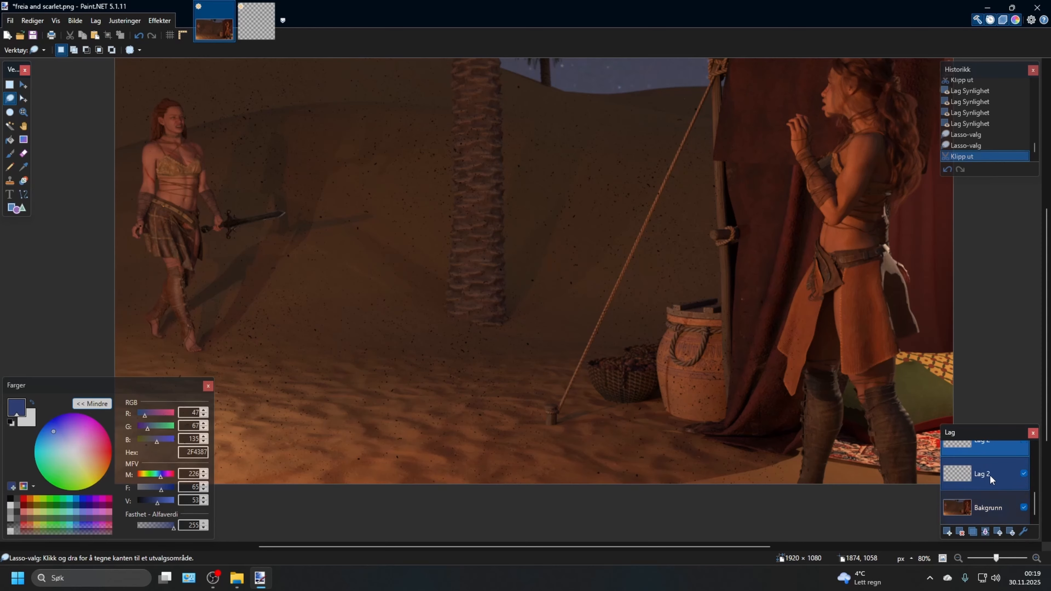
scroll(988, 492, down, 4)
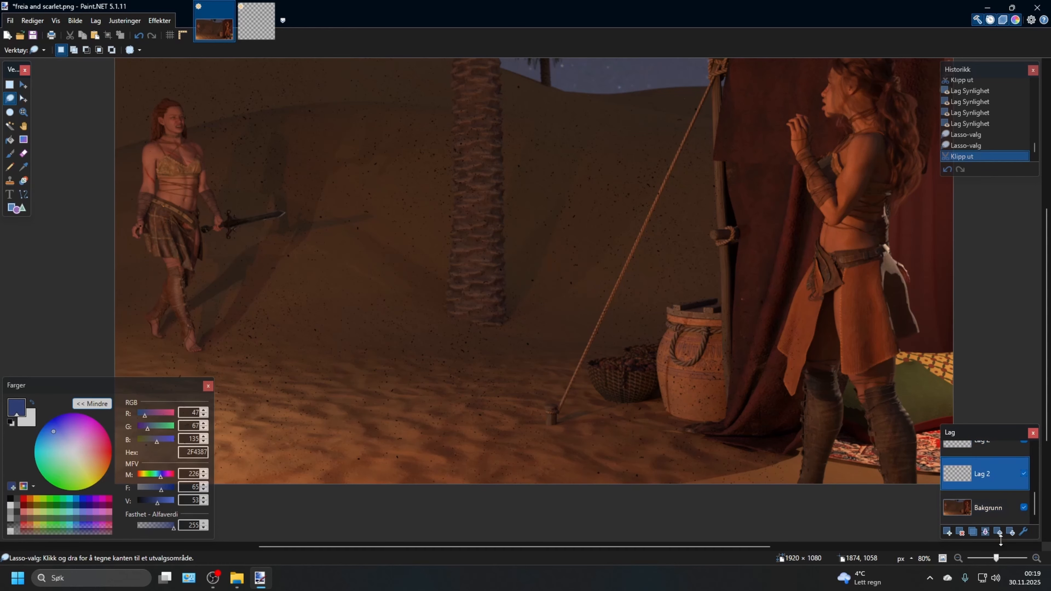
click(1023, 531)
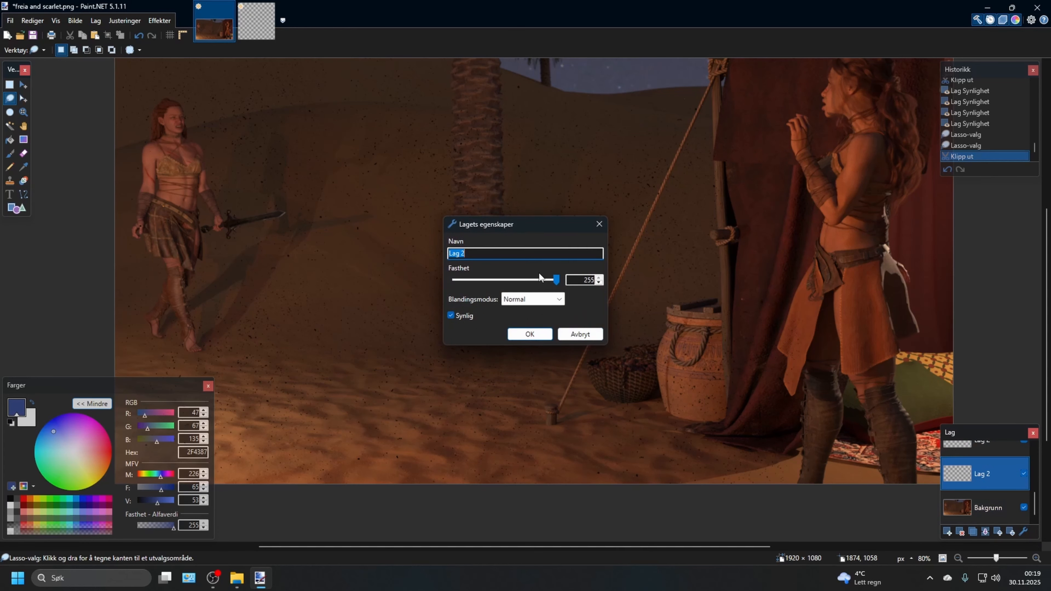
drag(556, 280, 415, 291)
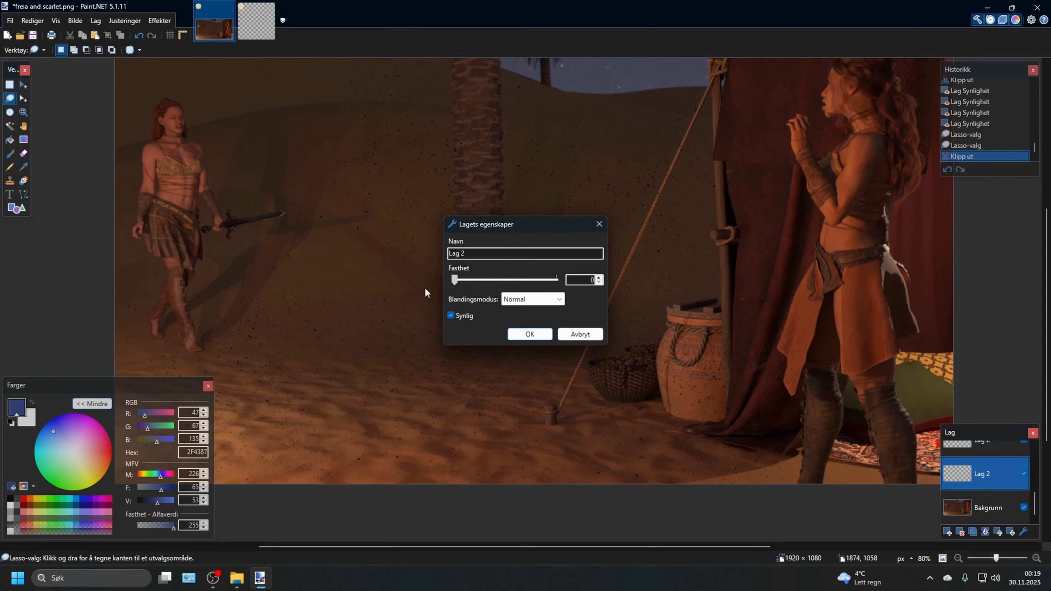
click(599, 278)
click(599, 277)
click(599, 278)
click(599, 277)
drag(465, 280, 489, 279)
key(Return)
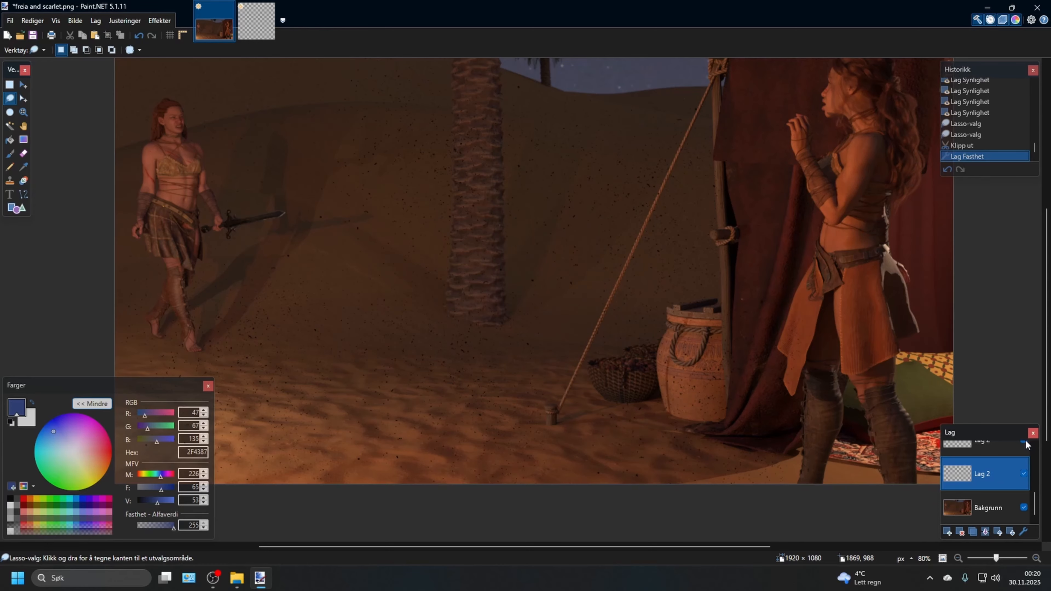
- Set the opacity of the second-lowest speck layer to 100
click(991, 450)
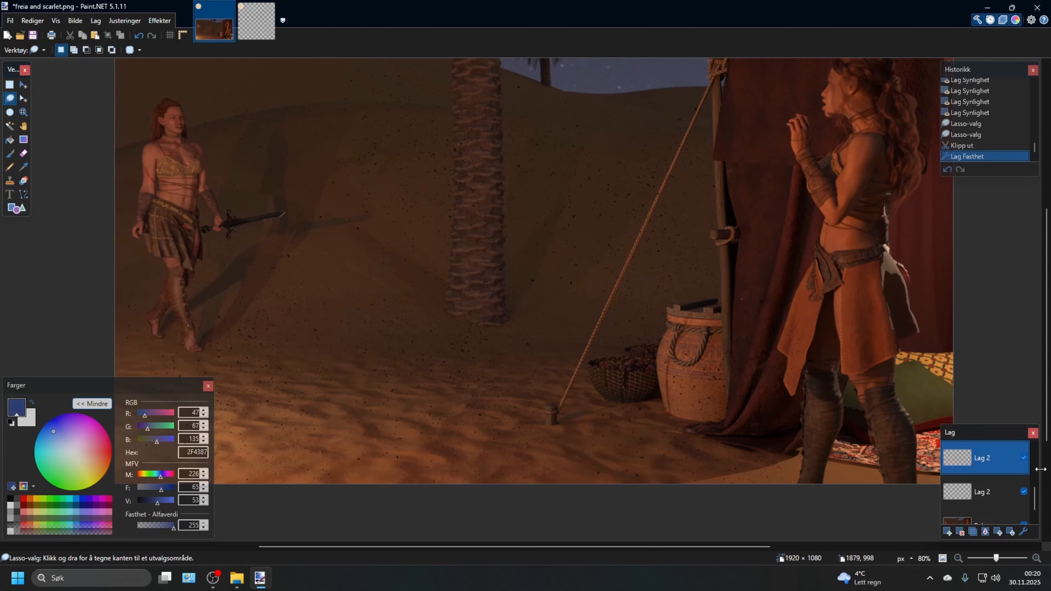
click(1023, 532)
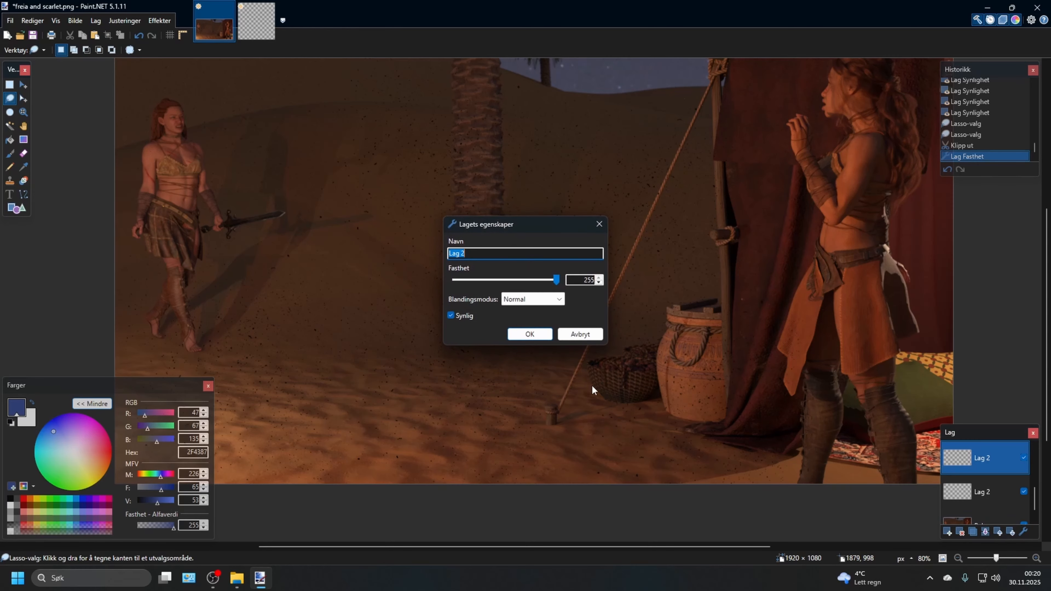
double_click(575, 283)
text(1)
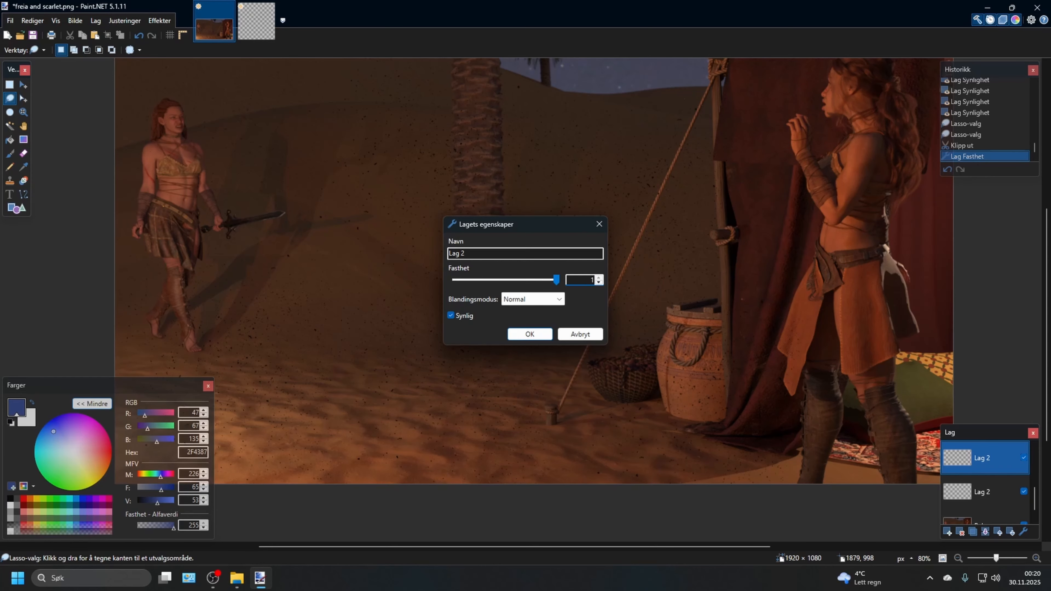
text(00)
key(Return)
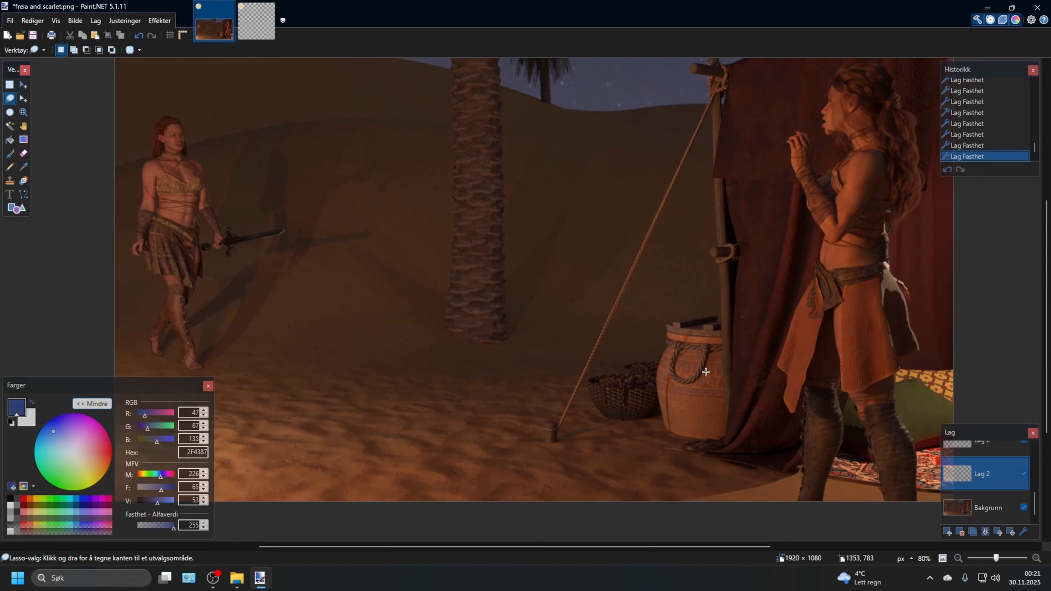
scroll(543, 321, up, 1)
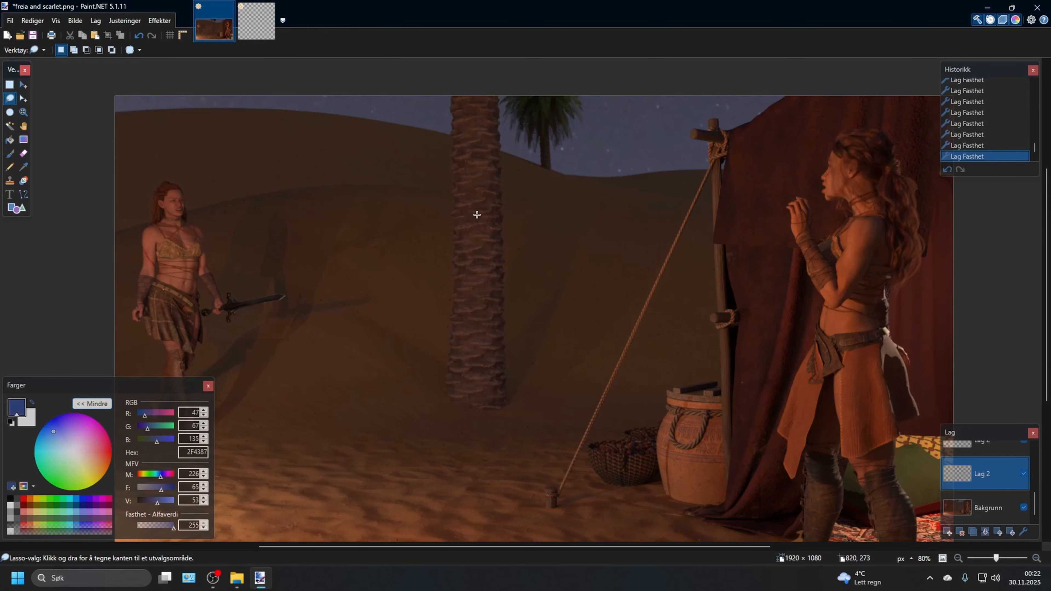
scroll(426, 296, down, 3)
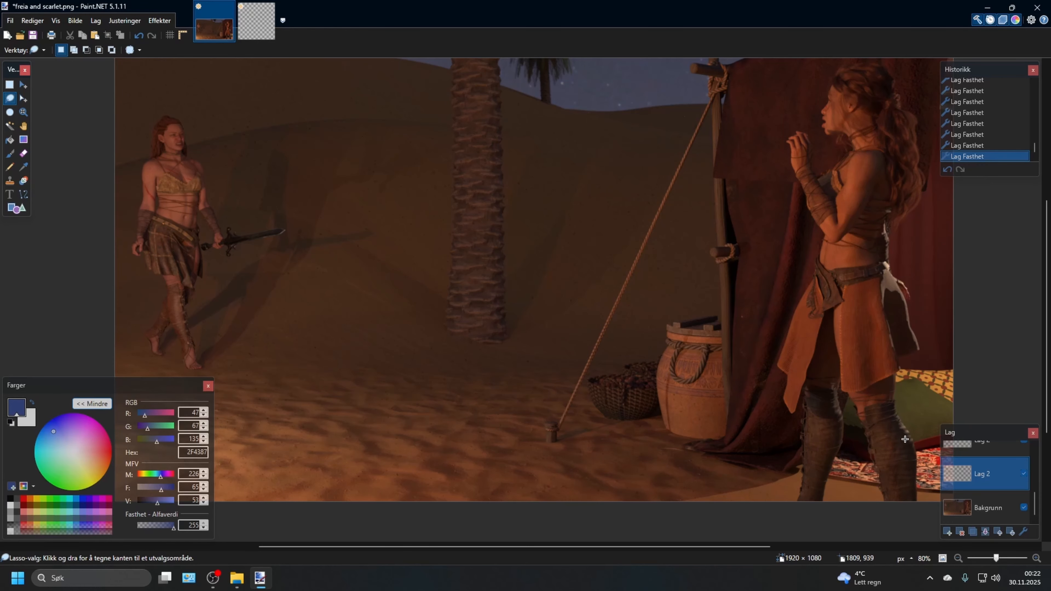
scroll(904, 438, up, 2)
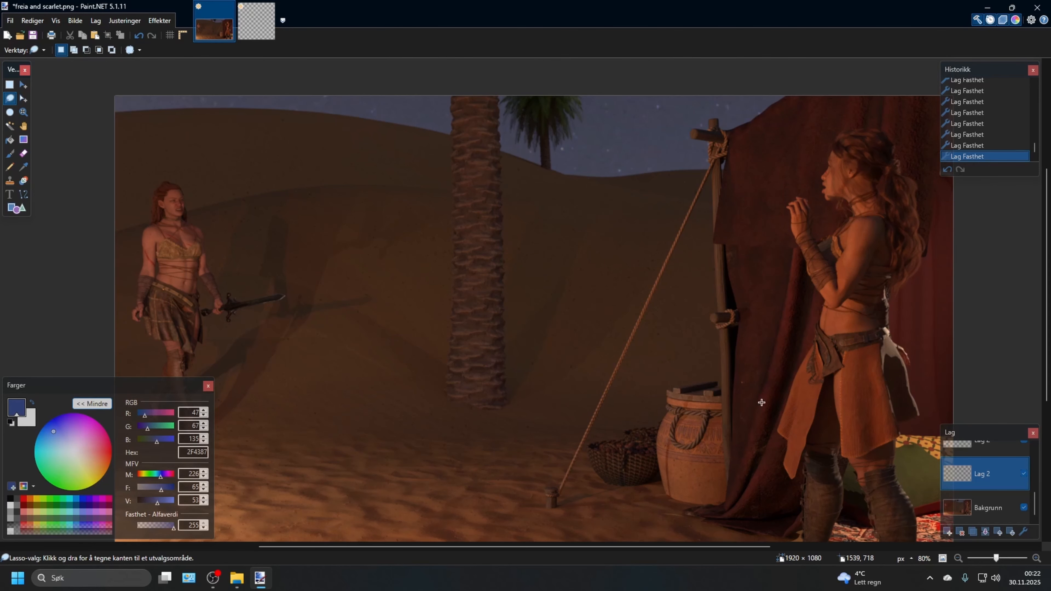